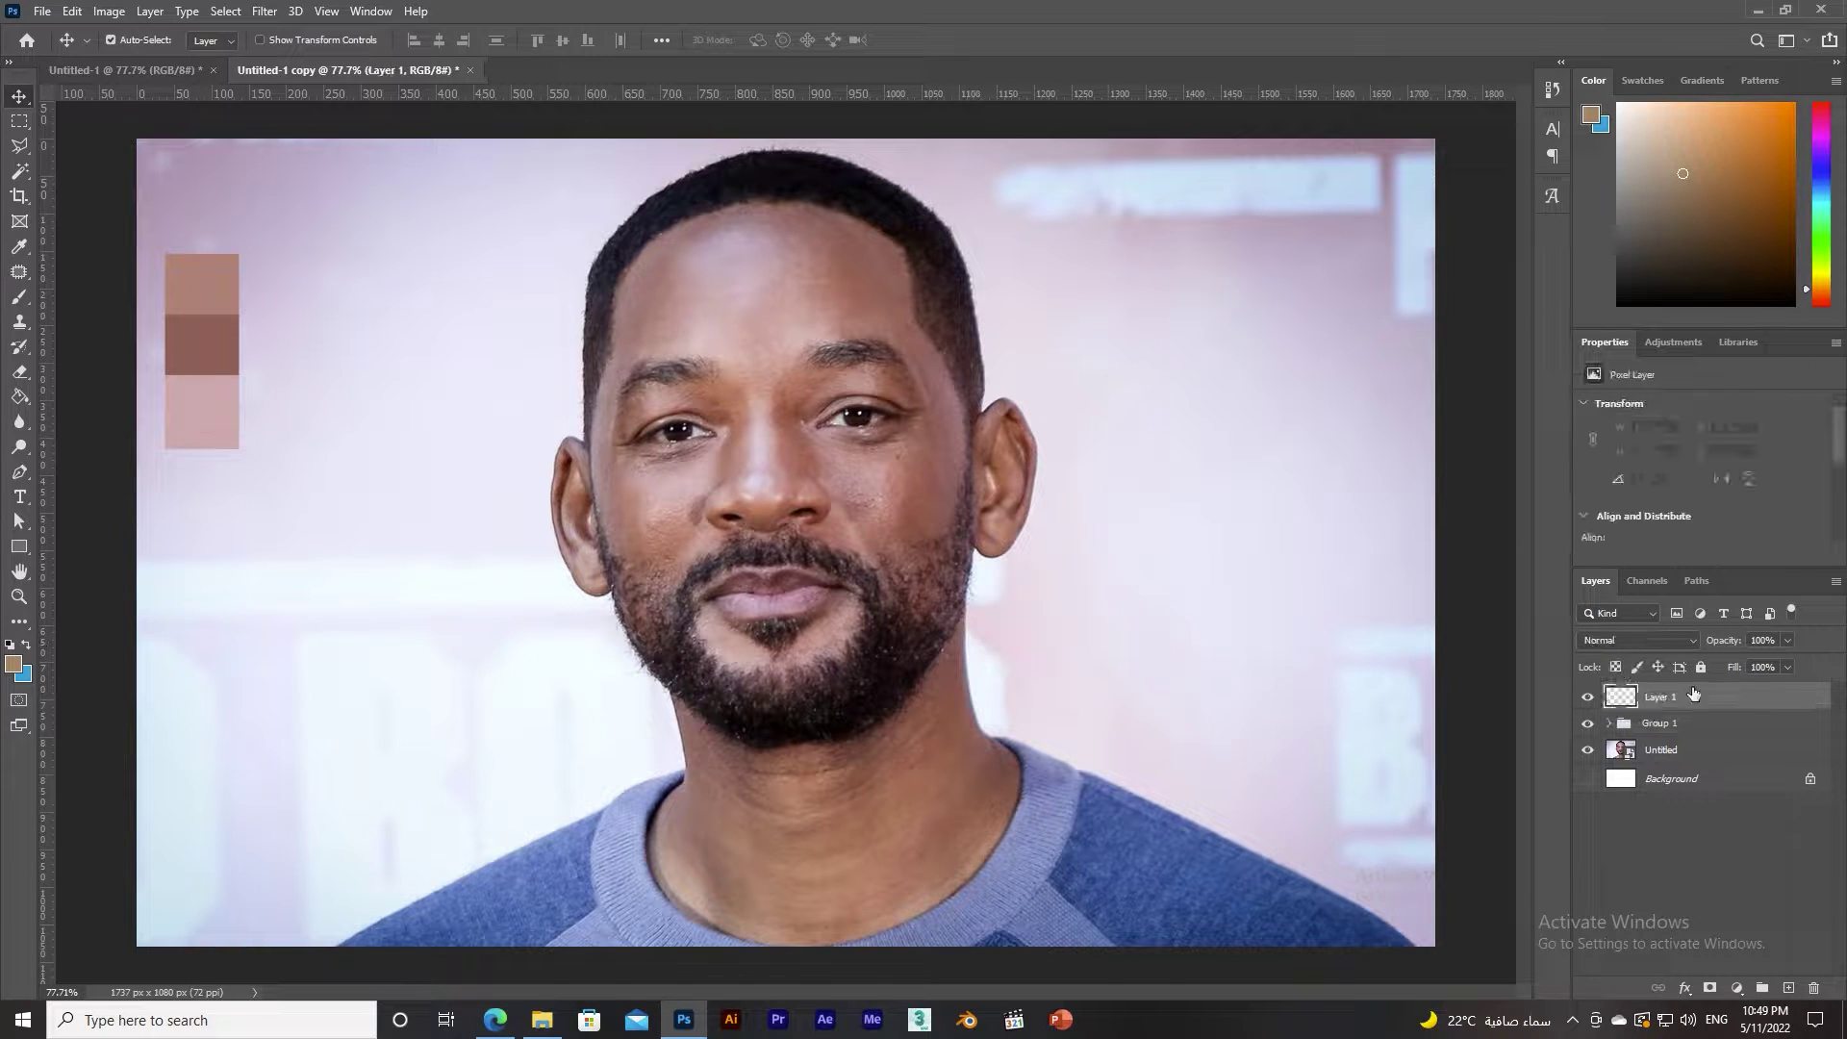
pyautogui.write('Skin')
# Name the layer Skin and trace the outline along the collar, neck and ear edge.
pyautogui.press('Return')
pyautogui.press('p')
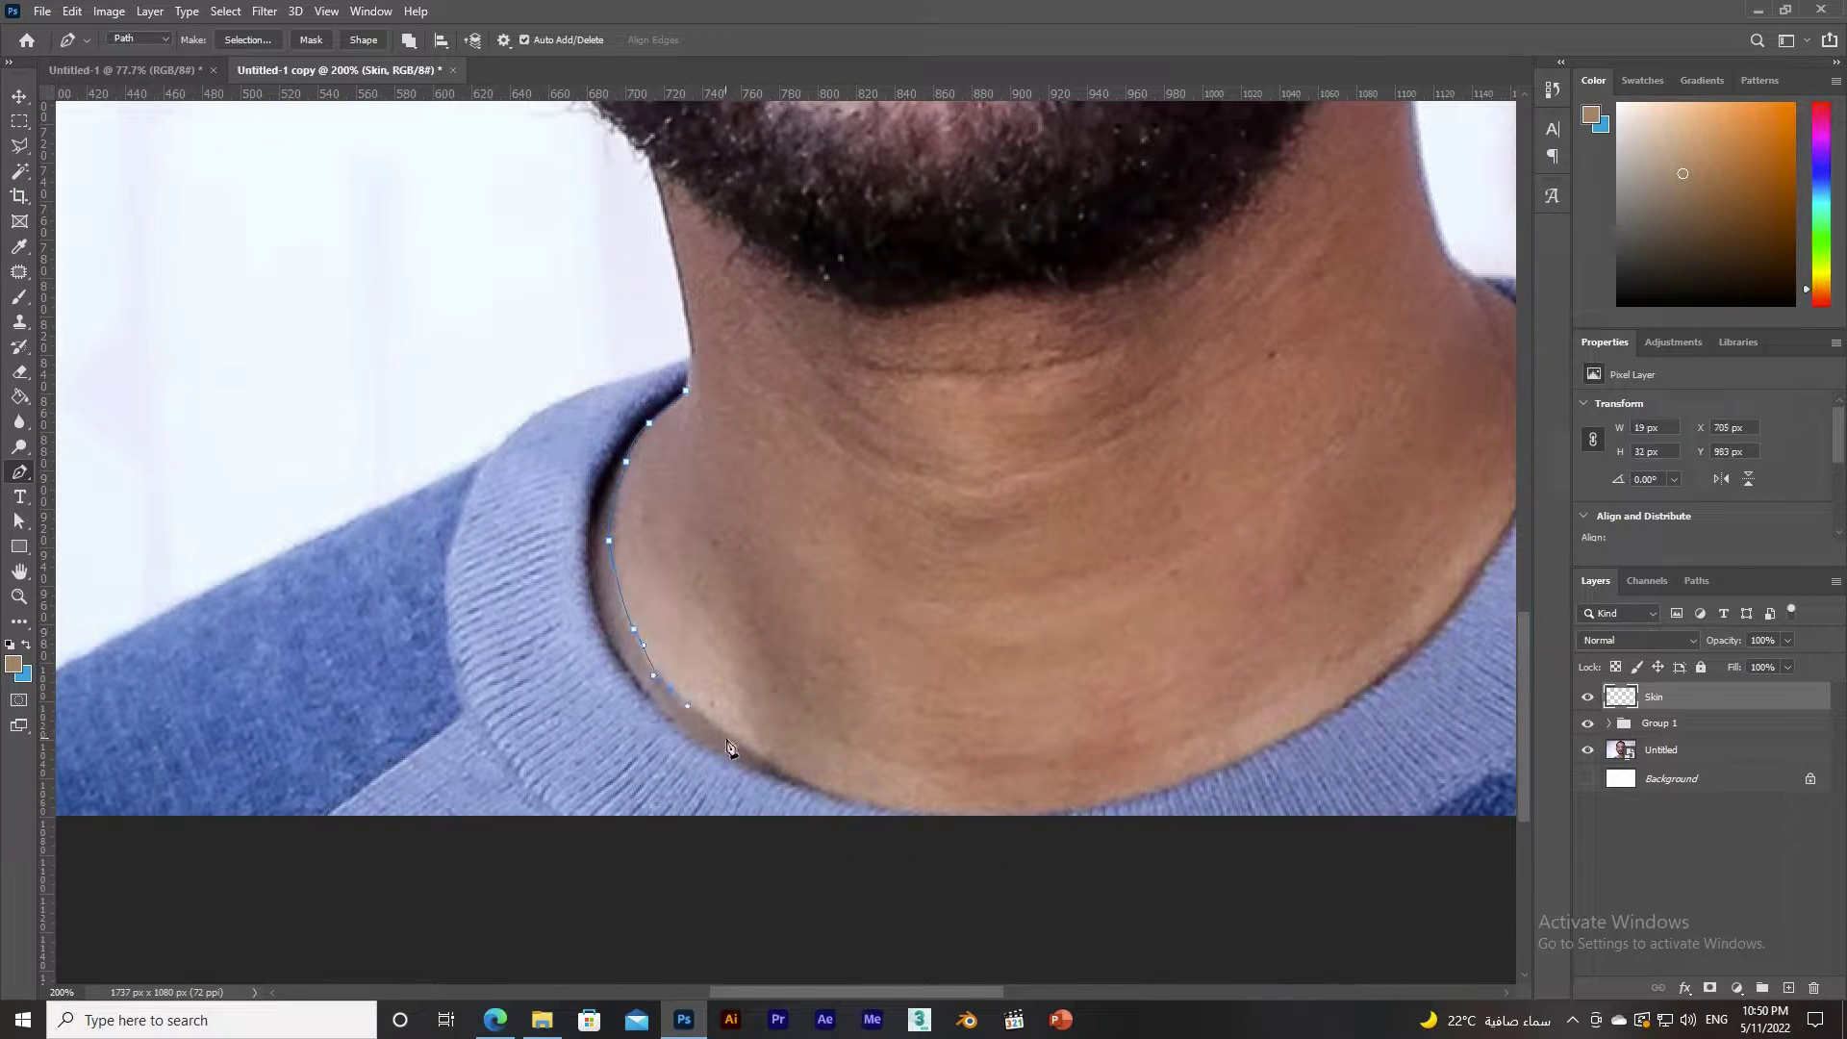
pyautogui.click(736, 743)
pyautogui.click(810, 787)
pyautogui.click(878, 801)
pyautogui.moveTo(871, 821)
pyautogui.mouseDown()
pyautogui.moveTo(802, 669)
pyautogui.moveTo(907, 660)
pyautogui.mouseUp()
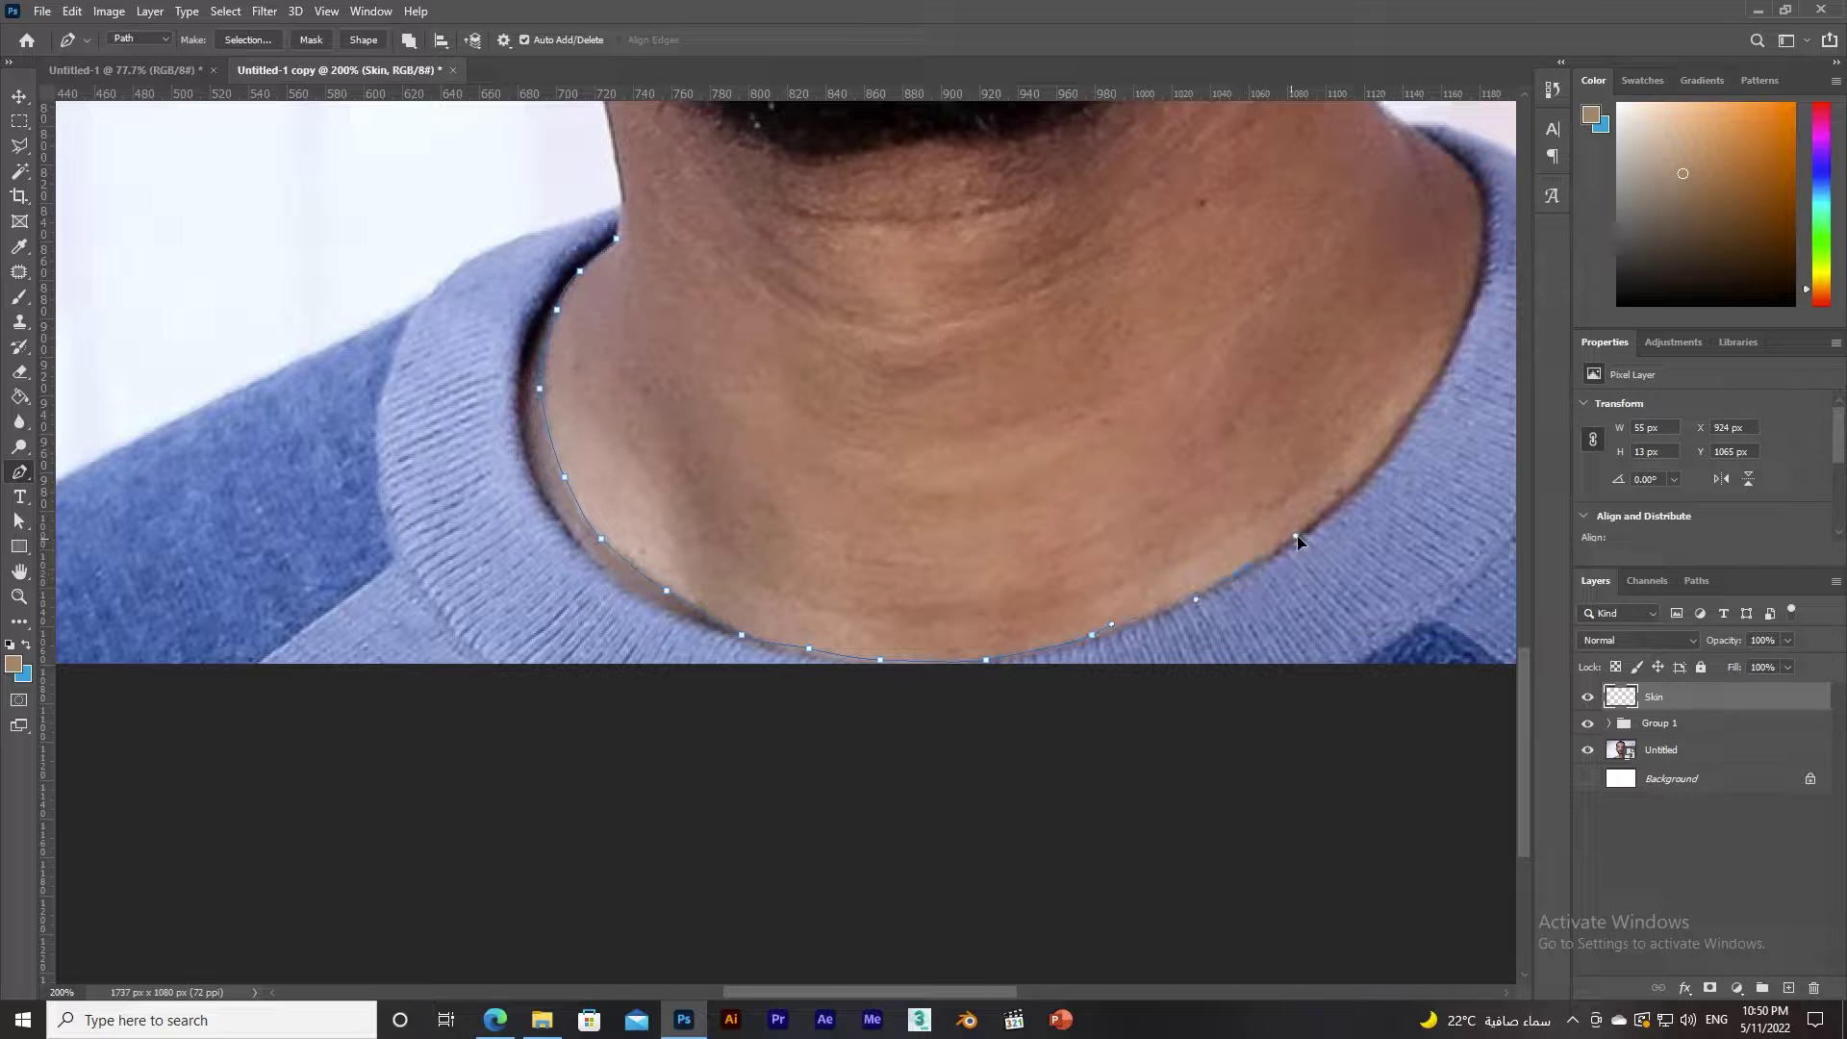
pyautogui.click(1414, 414)
pyautogui.click(1489, 230)
pyautogui.scroll(3, 1039, 583)
pyautogui.scroll(1, 1039, 583)
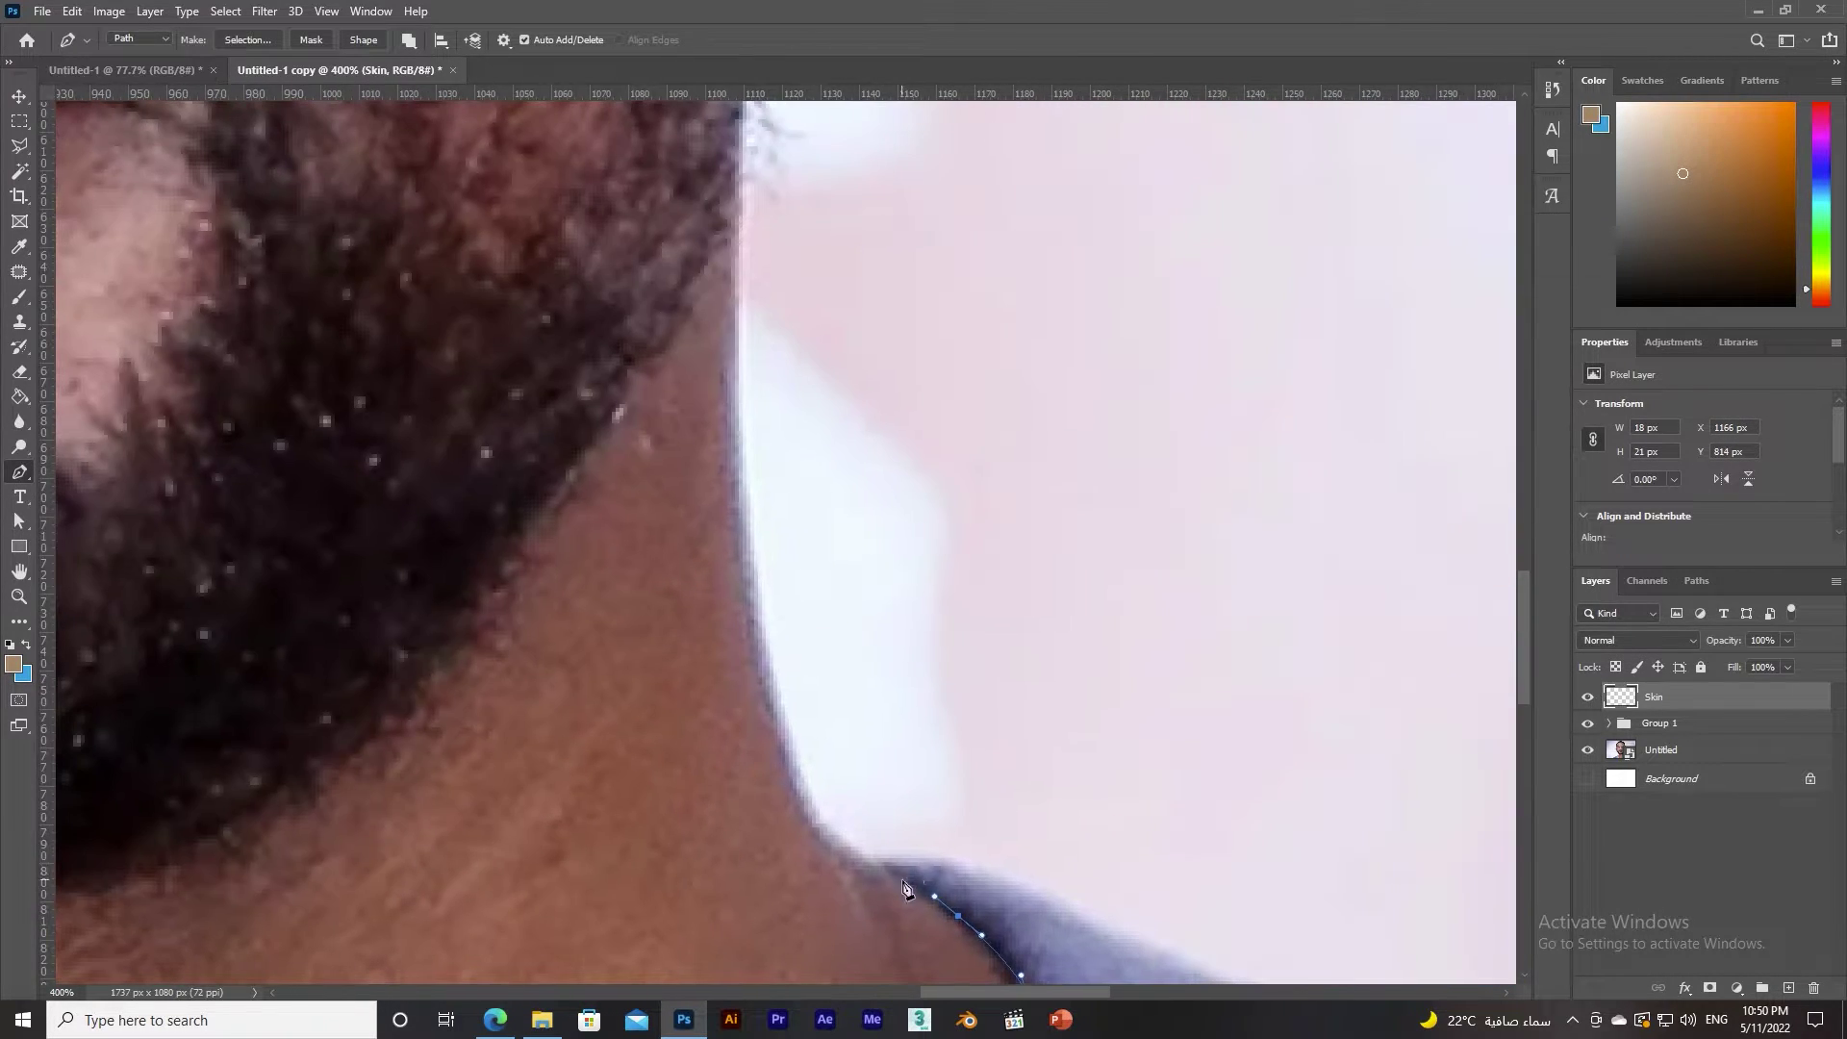
pyautogui.click(787, 760)
pyautogui.click(734, 299)
pyautogui.moveTo(734, 284); pyautogui.dragTo(578, 421)
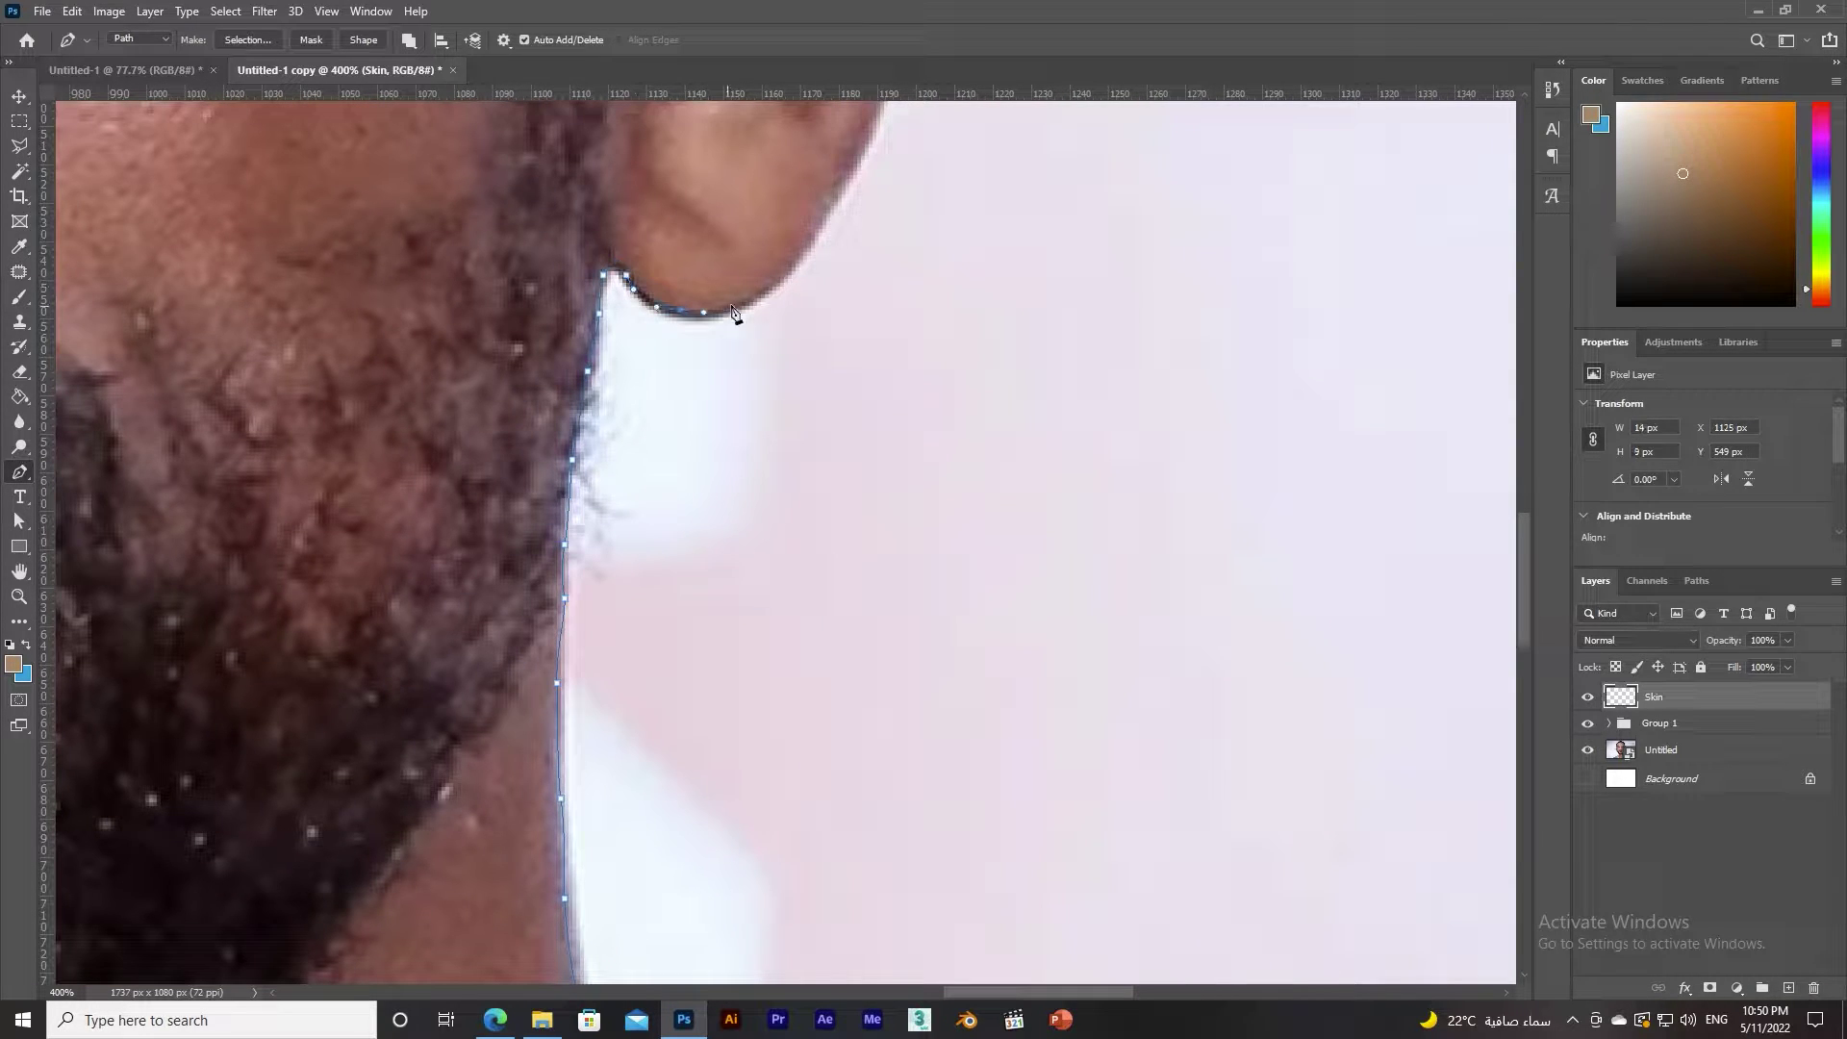
pyautogui.moveTo(787, 276); pyautogui.dragTo(731, 585)
pyautogui.click(743, 540)
pyautogui.moveTo(777, 478)
pyautogui.mouseDown()
pyautogui.moveTo(778, 457)
pyautogui.moveTo(690, 770)
pyautogui.mouseUp()
pyautogui.moveTo(719, 598); pyautogui.dragTo(724, 584)
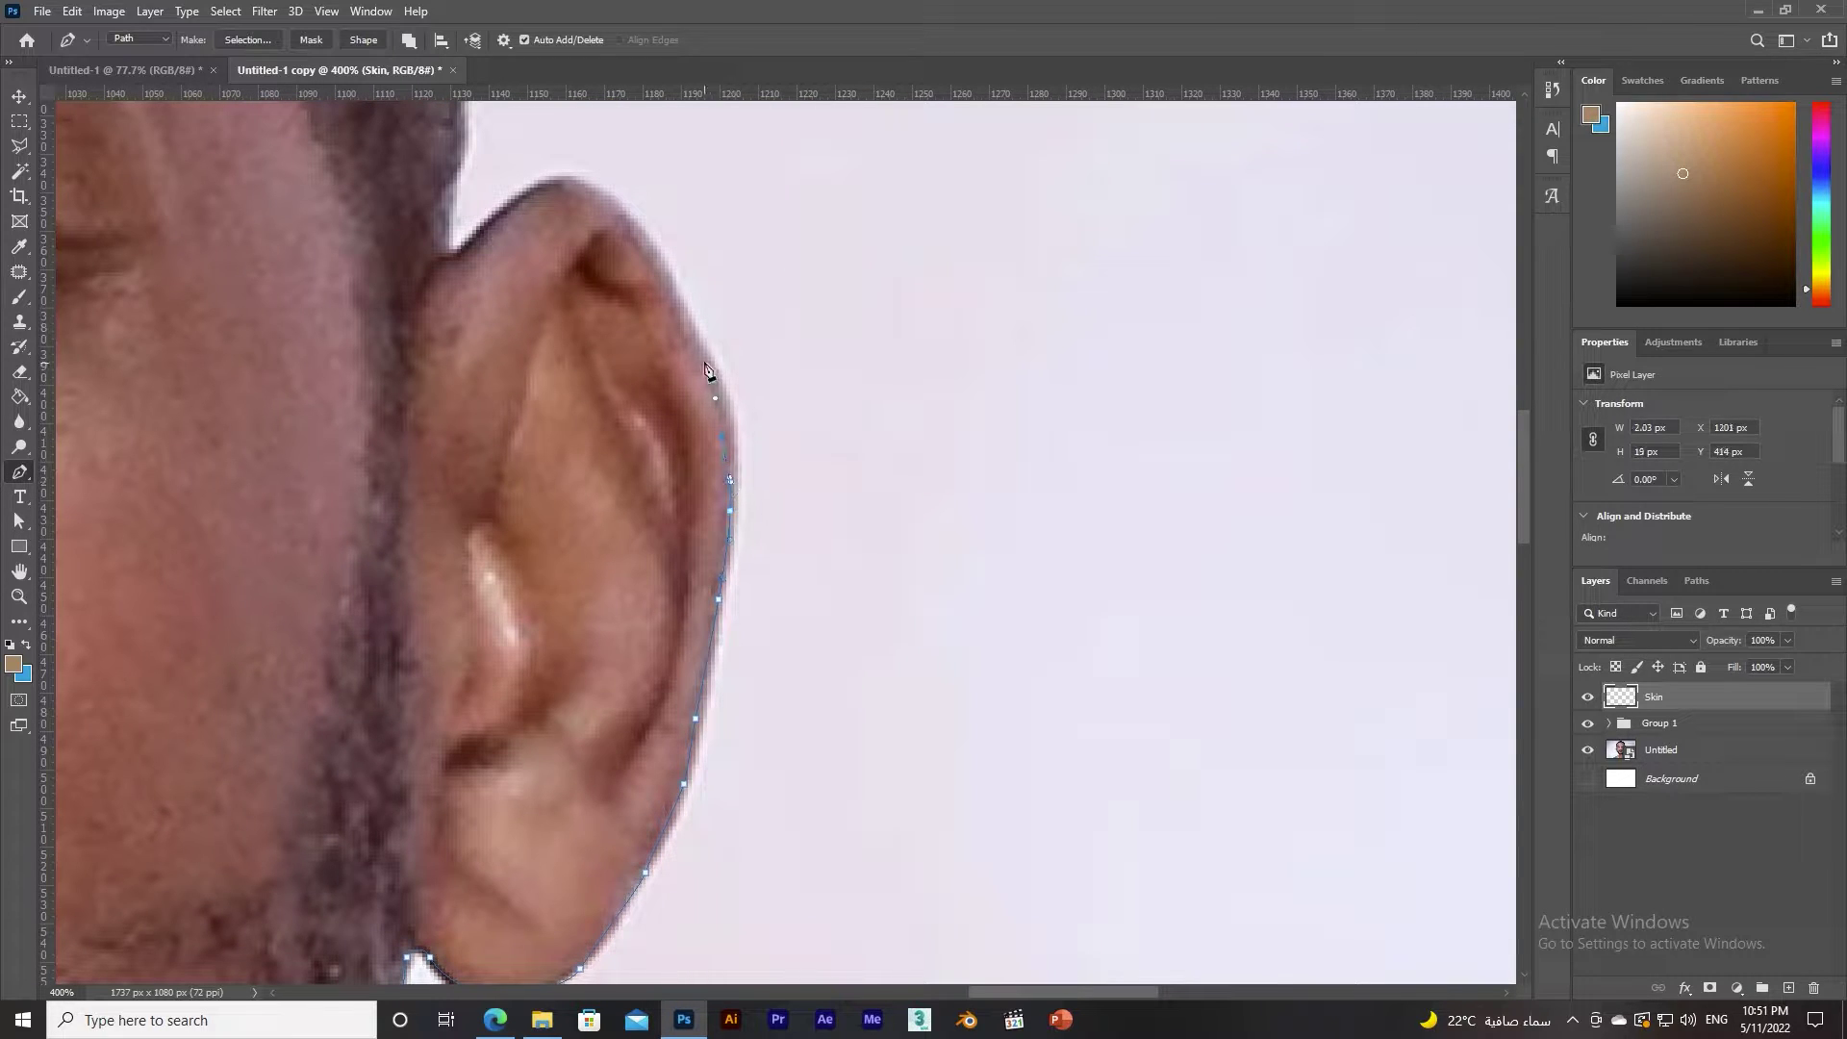
pyautogui.hotkey('ctrl', 'z')
pyautogui.hotkey('ctrl', 'z')
pyautogui.hotkey('ctrl', 'z')
# Continue the head outline over the ear top and around the hair edge.
pyautogui.click(671, 277)
pyautogui.moveTo(641, 235); pyautogui.dragTo(756, 478)
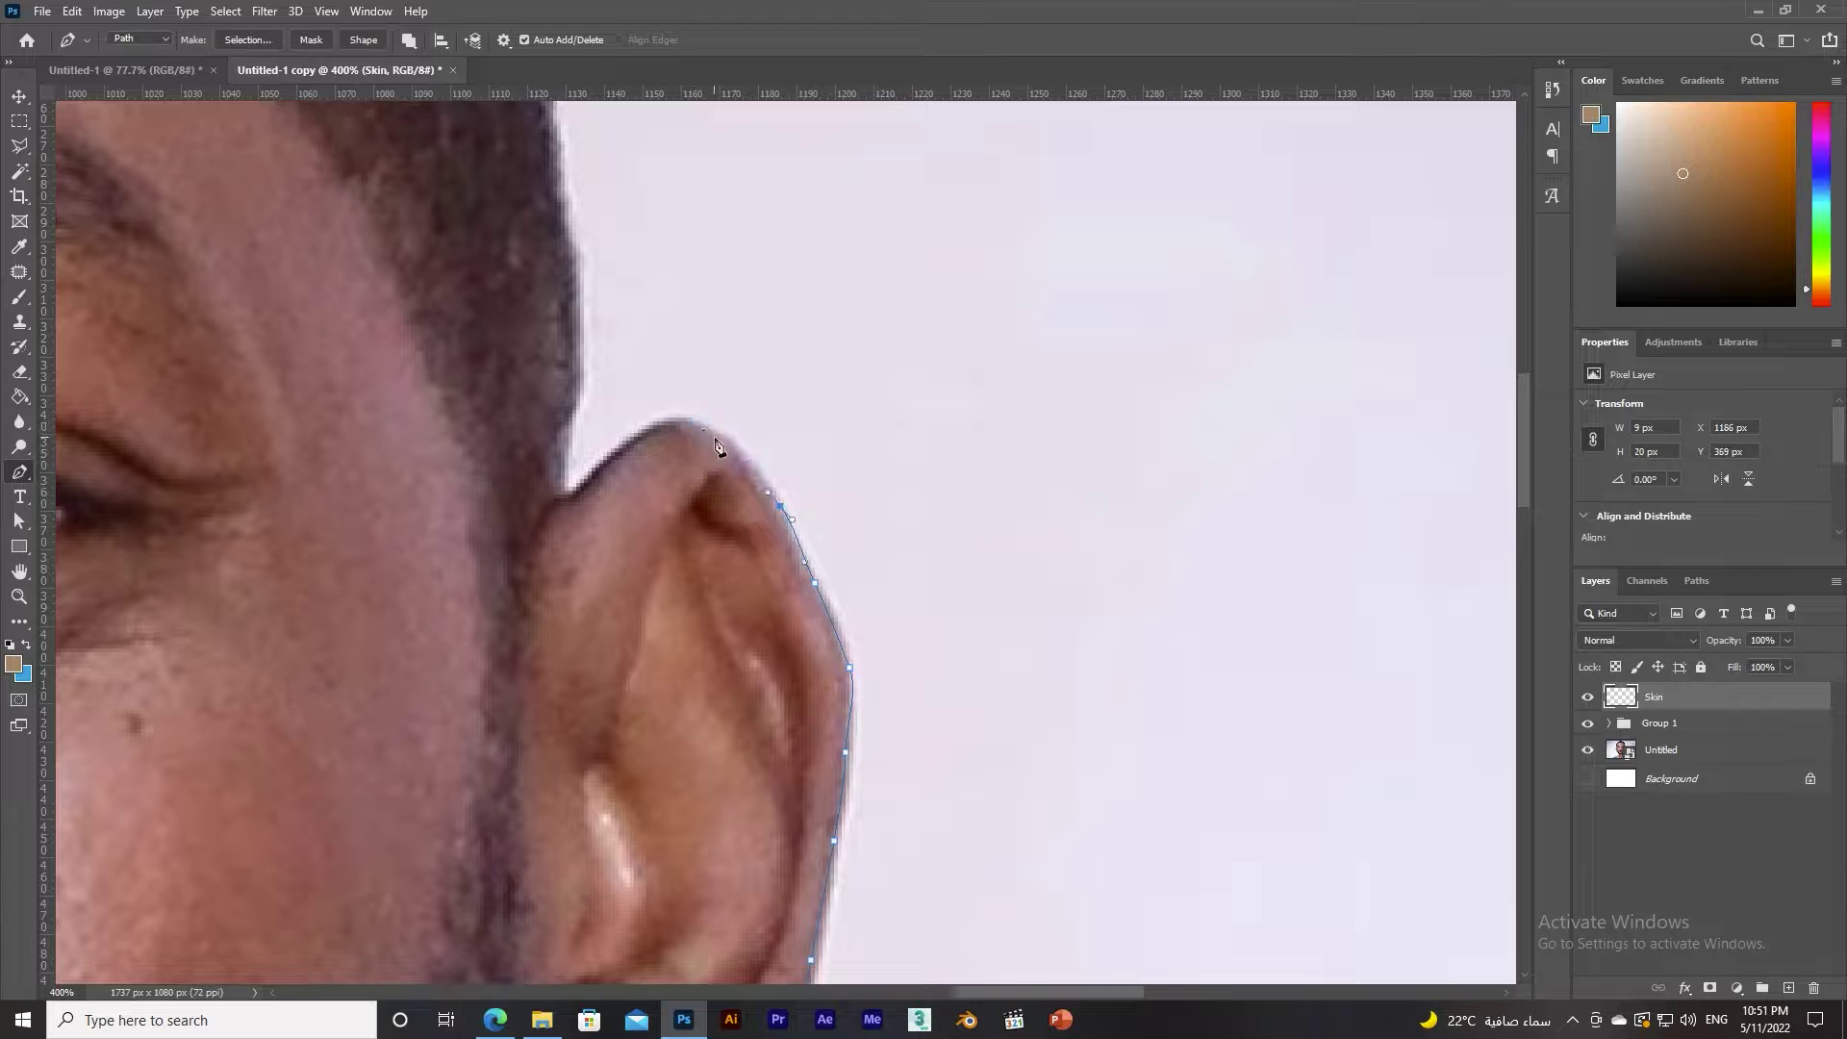
pyautogui.click(663, 429)
pyautogui.click(567, 438)
pyautogui.click(566, 299)
pyautogui.click(563, 241)
pyautogui.moveTo(563, 241); pyautogui.dragTo(1086, 751)
pyautogui.click(1063, 597)
pyautogui.click(1013, 370)
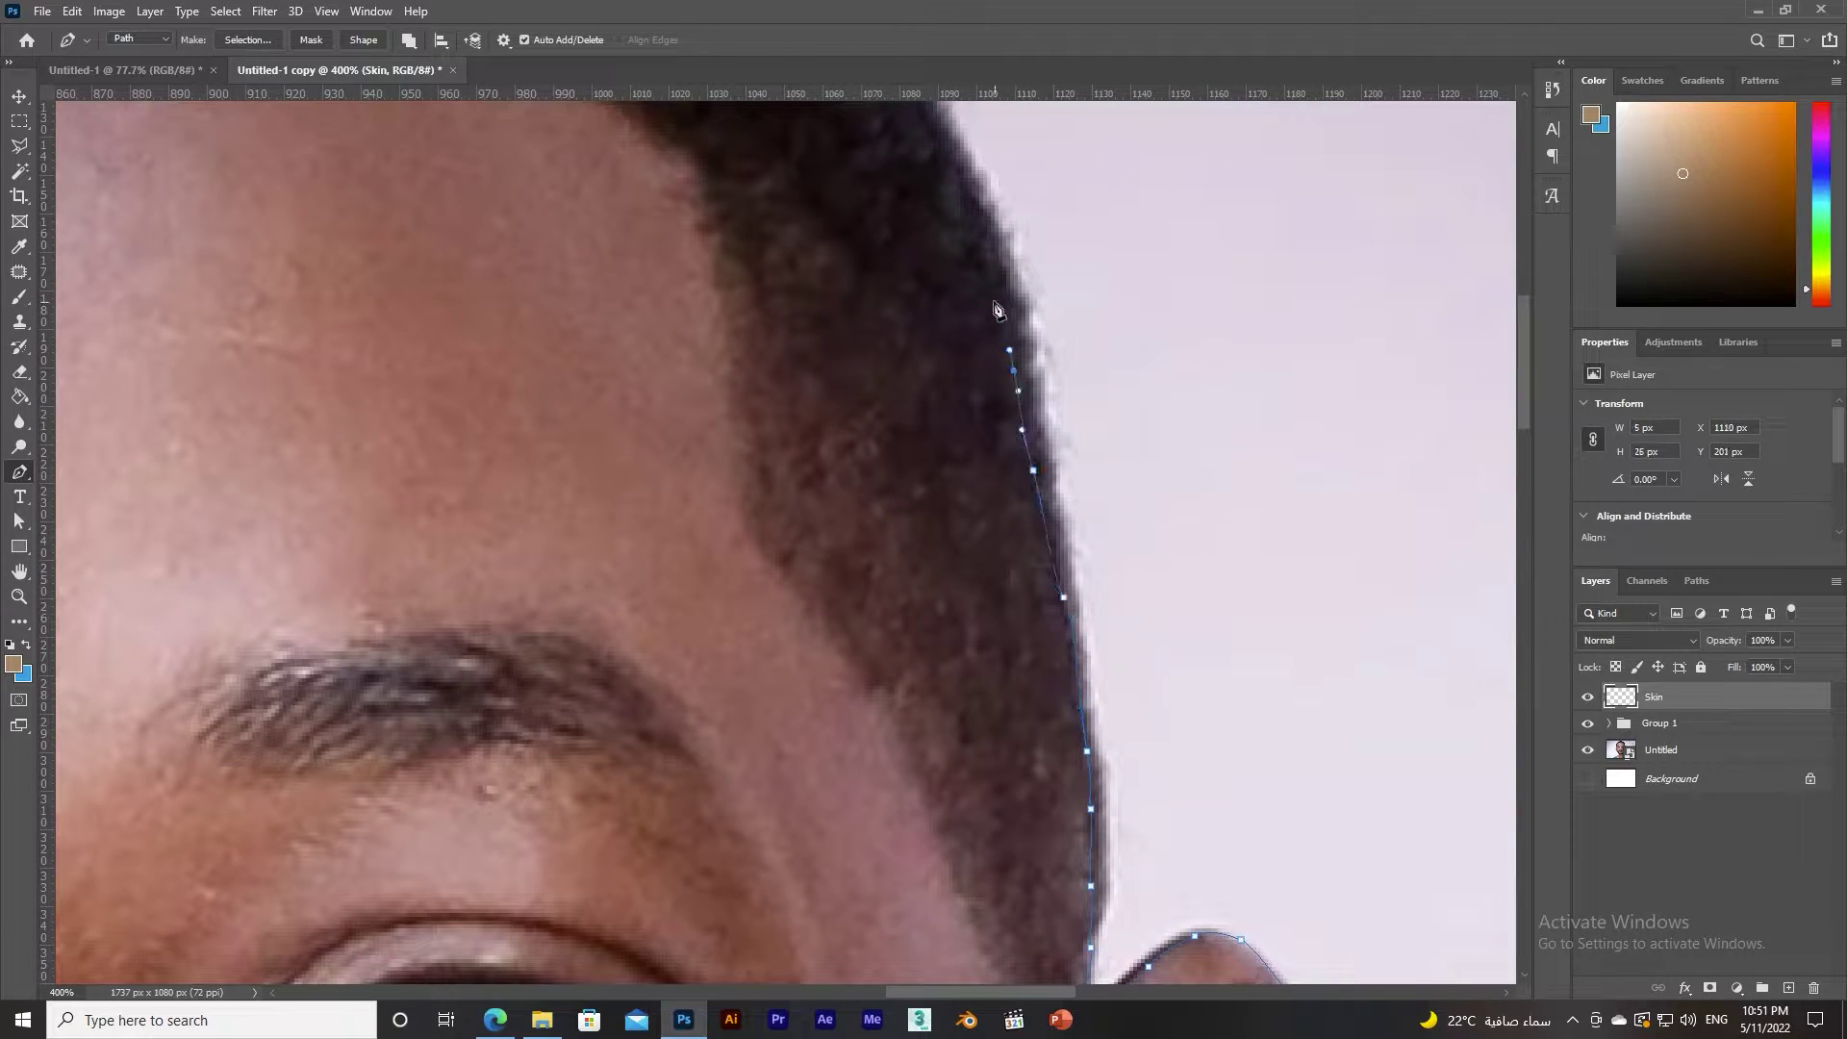
pyautogui.moveTo(997, 310)
pyautogui.mouseDown()
pyautogui.moveTo(1069, 386)
pyautogui.moveTo(1130, 413)
pyautogui.mouseUp()
pyautogui.click(977, 314)
pyautogui.click(804, 310)
pyautogui.moveTo(641, 374); pyautogui.dragTo(670, 331)
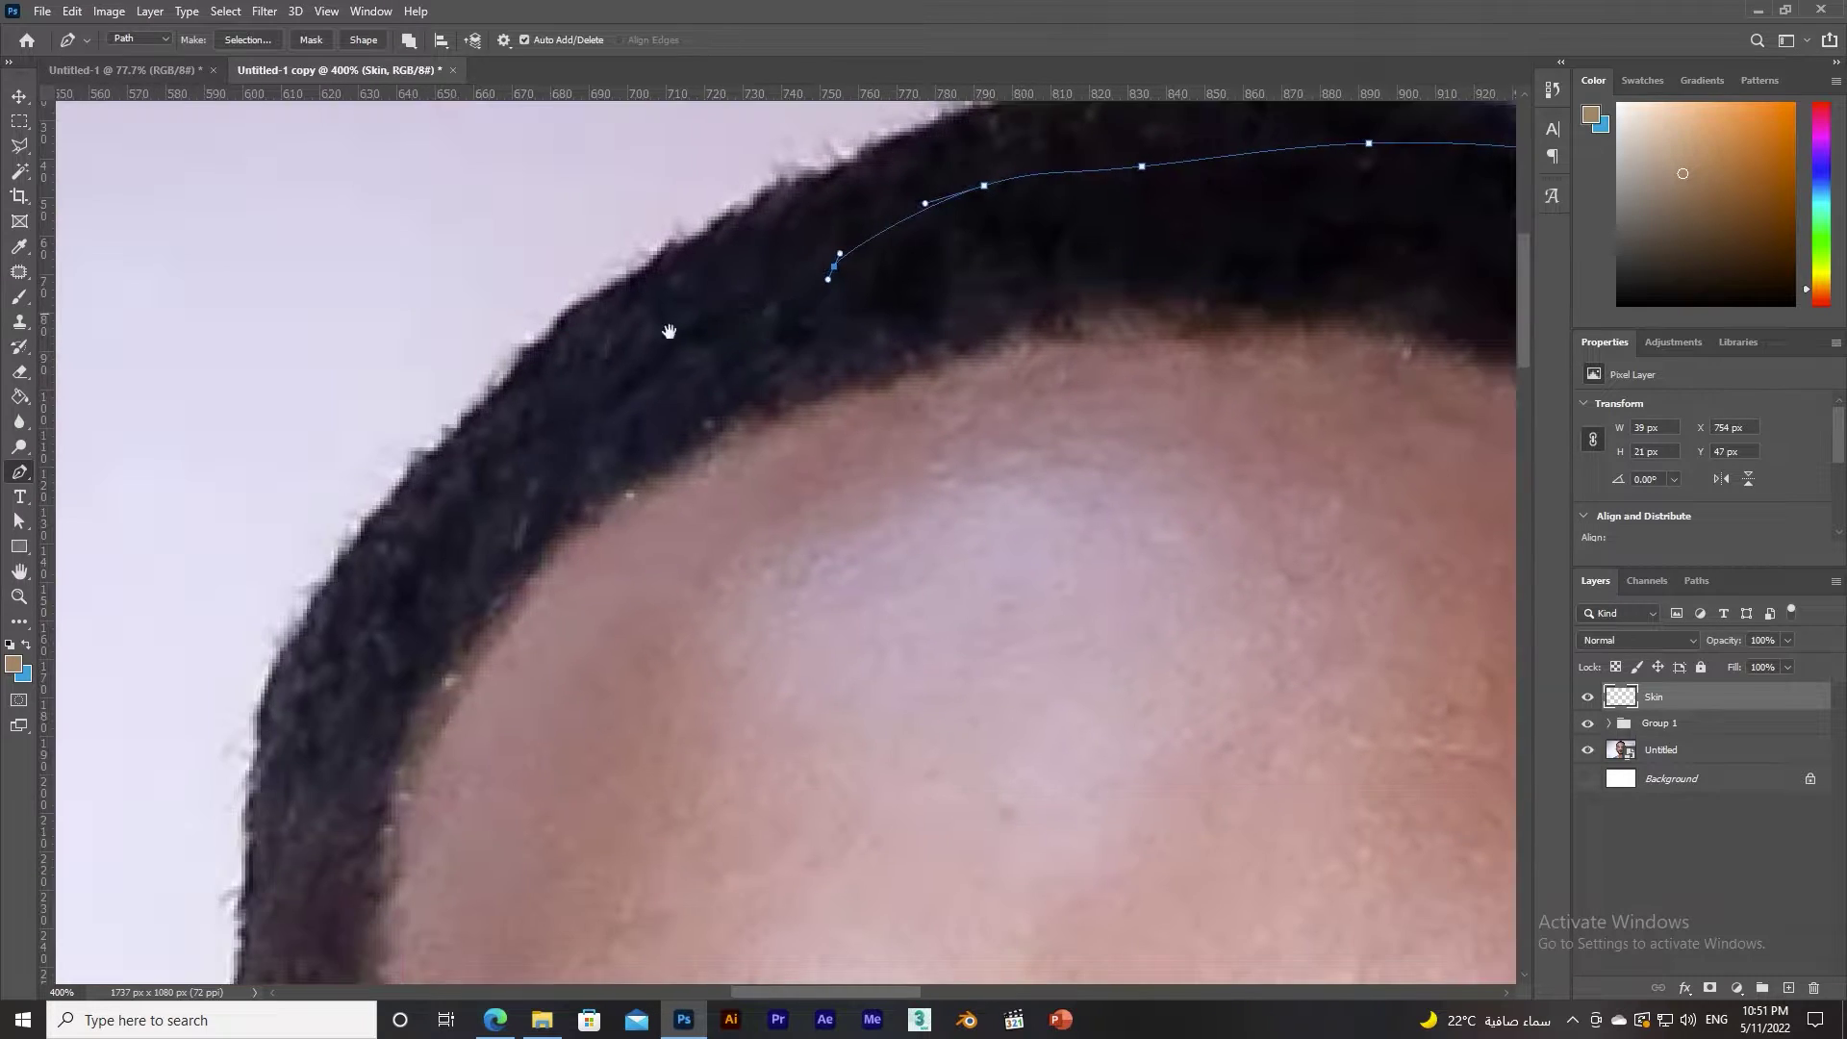
pyautogui.click(689, 337)
pyautogui.click(548, 413)
pyautogui.click(412, 536)
pyautogui.click(355, 680)
# Trace the temple, earlobe, jaw and beard edge, then close the head outline.
pyautogui.moveTo(327, 866); pyautogui.dragTo(328, 289)
pyautogui.click(276, 593)
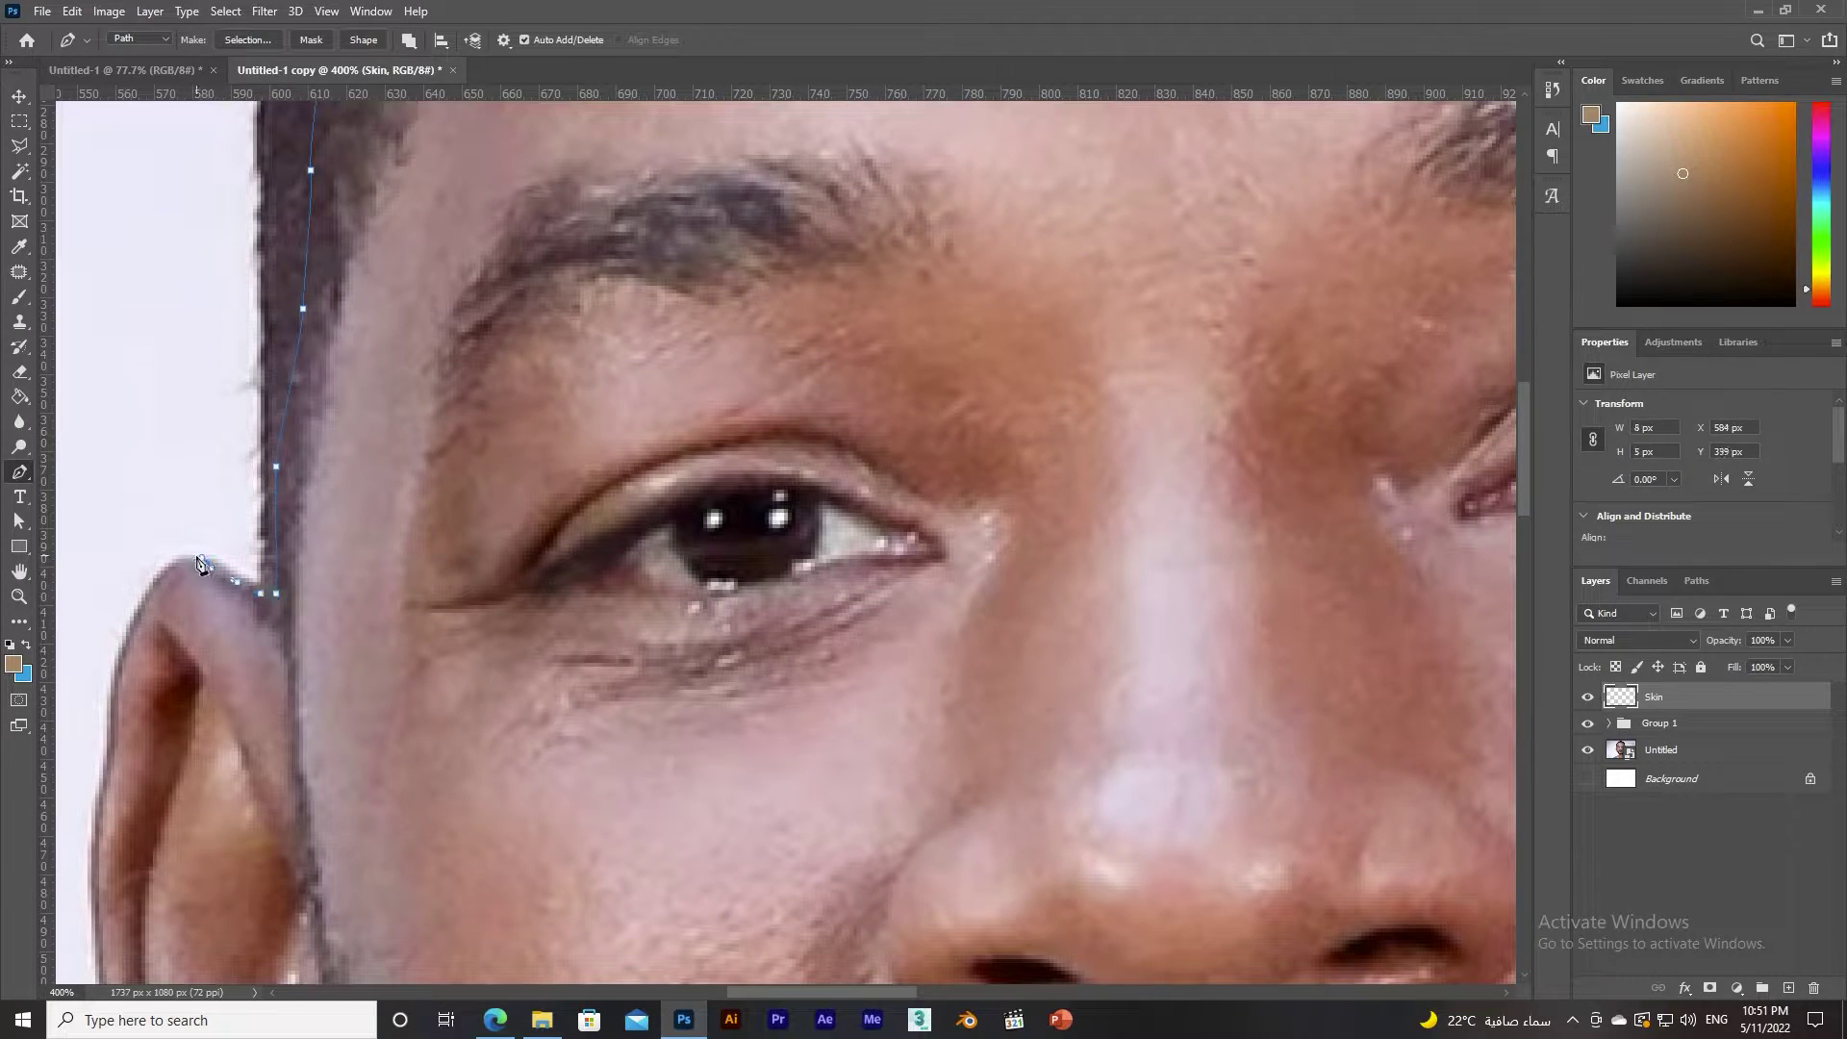
pyautogui.click(106, 782)
pyautogui.moveTo(107, 782); pyautogui.dragTo(312, 491)
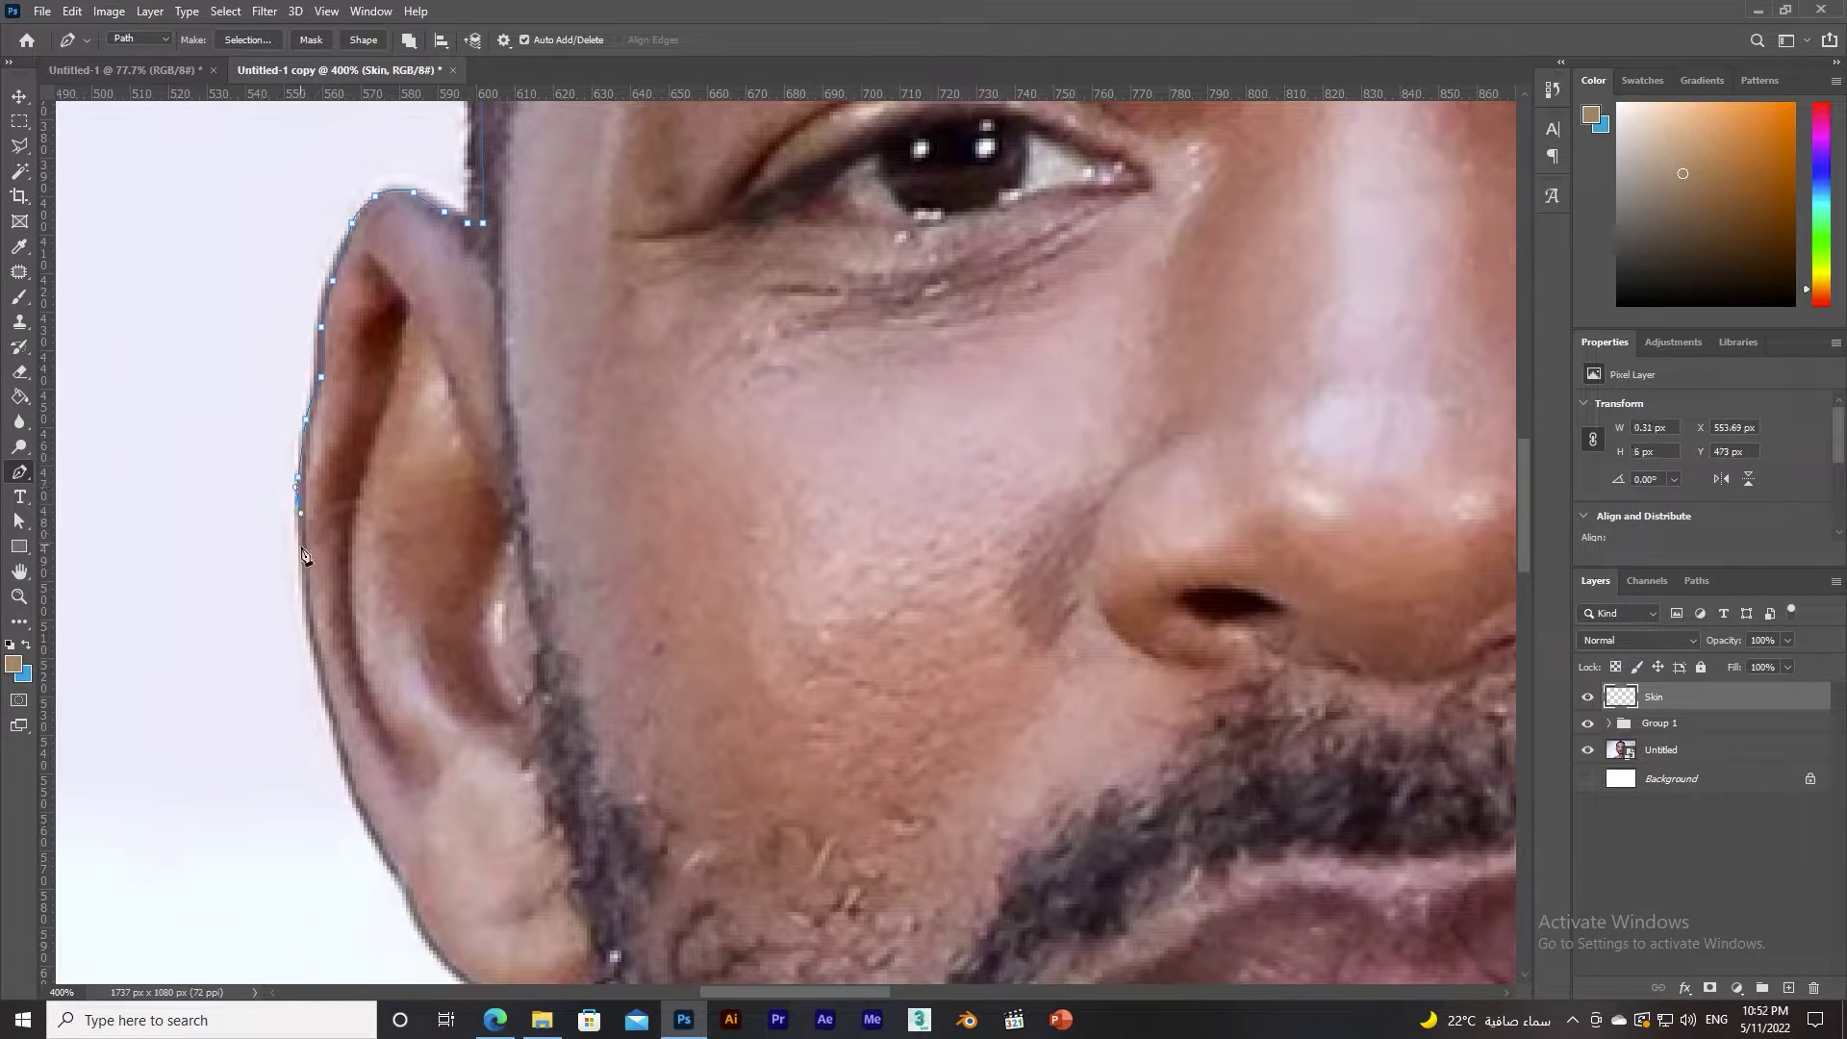
pyautogui.click(438, 940)
pyautogui.moveTo(525, 1009); pyautogui.dragTo(486, 584)
pyautogui.click(473, 580)
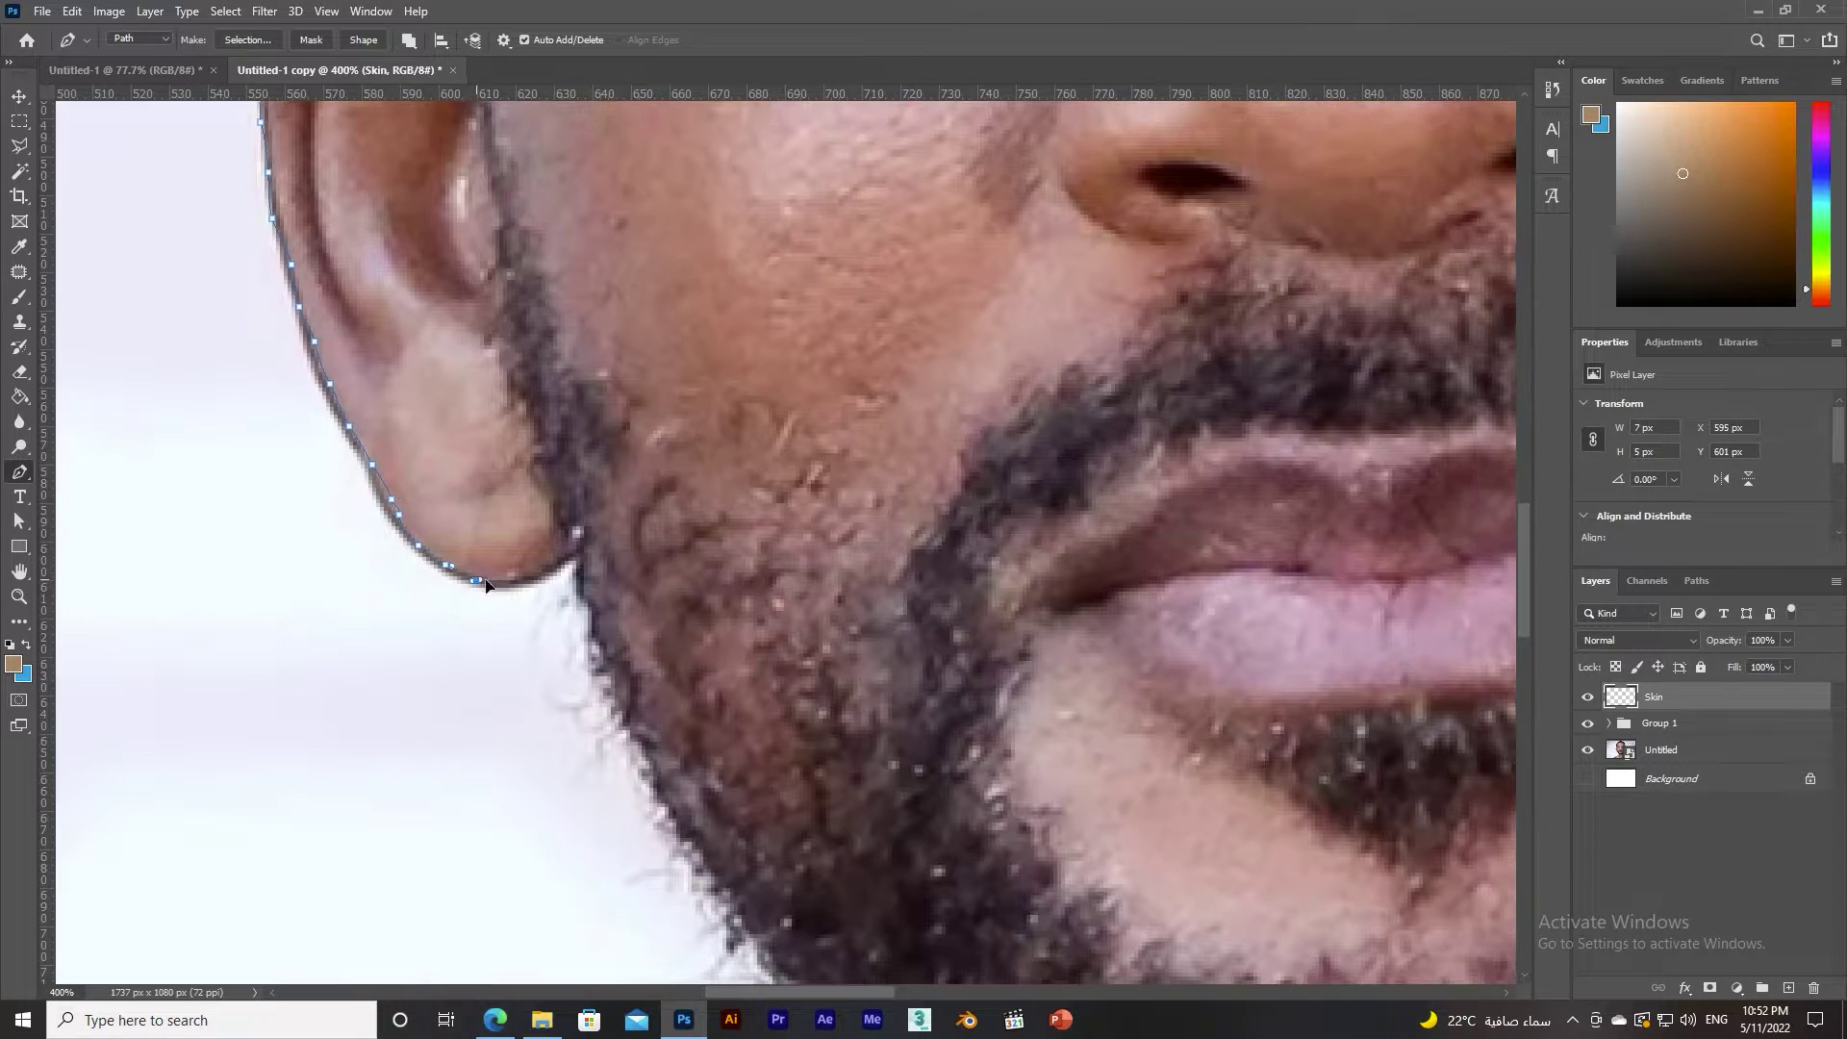
pyautogui.click(692, 838)
pyautogui.click(714, 870)
pyautogui.click(733, 878)
pyautogui.moveTo(740, 892); pyautogui.dragTo(583, 459)
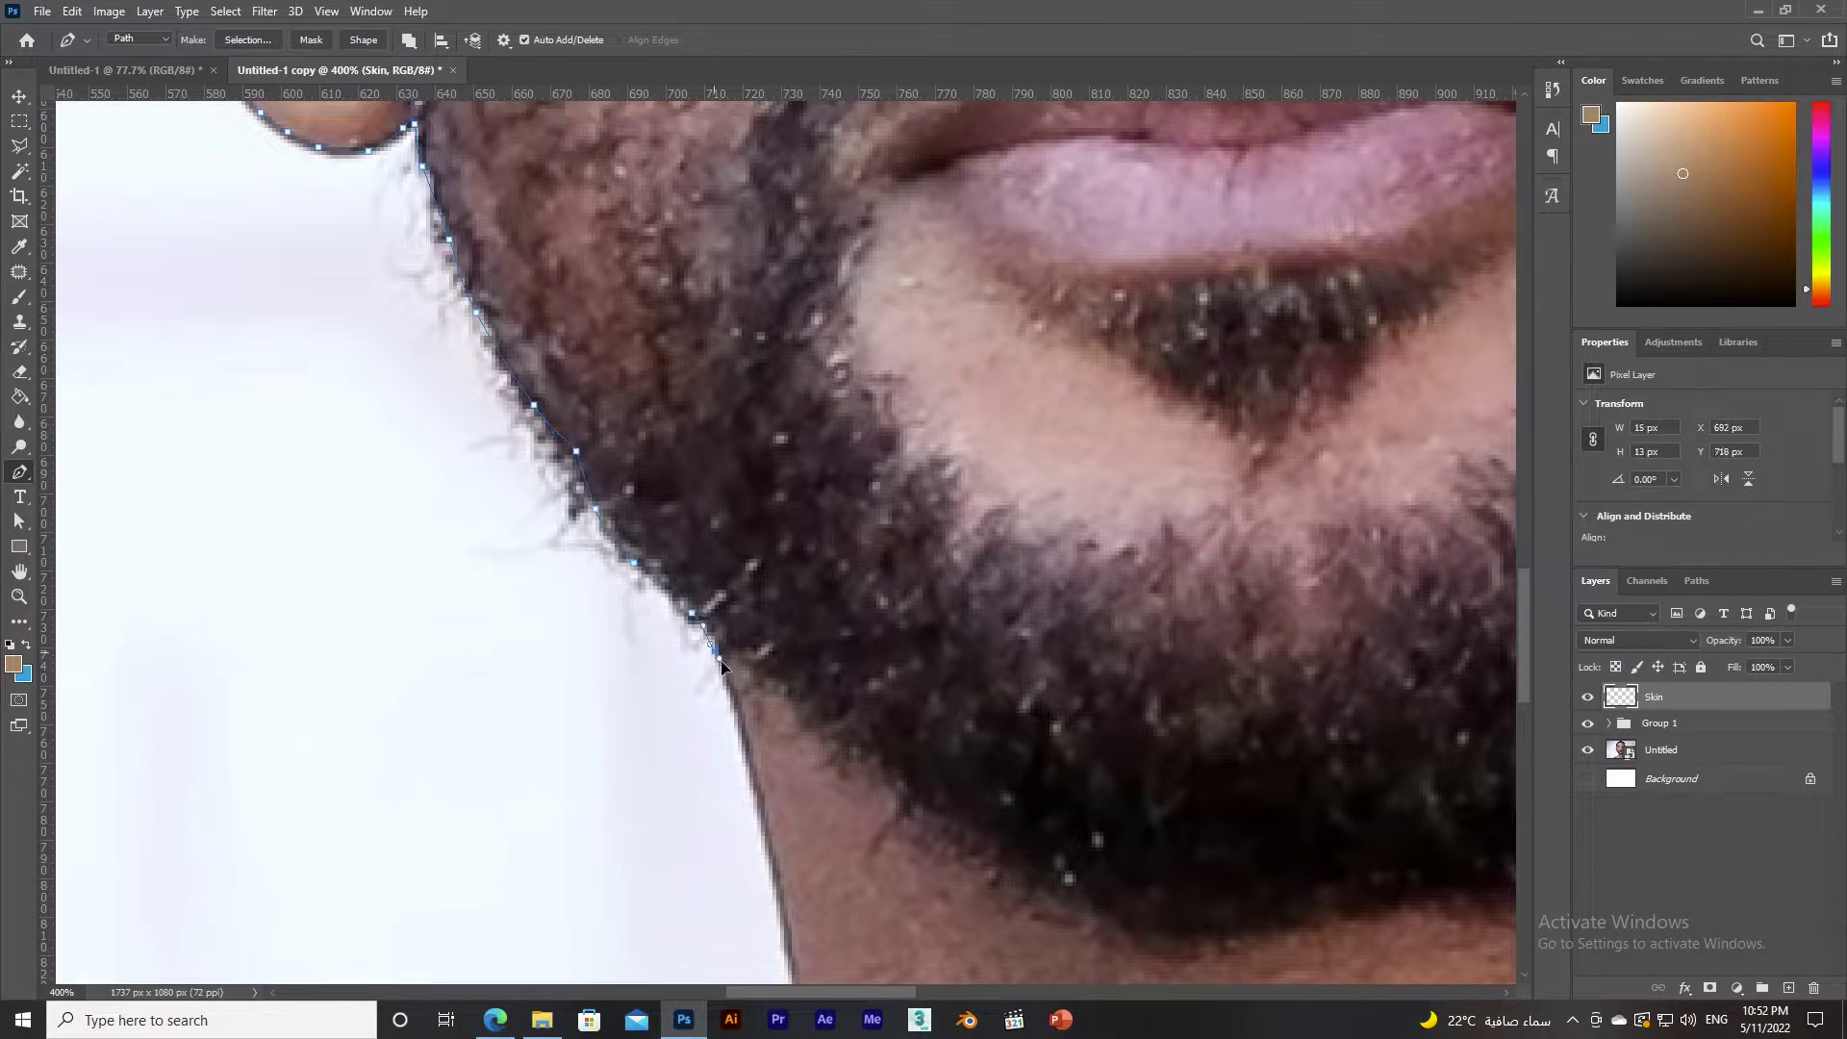
pyautogui.click(738, 705)
pyautogui.click(748, 741)
pyautogui.moveTo(778, 887); pyautogui.dragTo(662, 447)
pyautogui.click(677, 671)
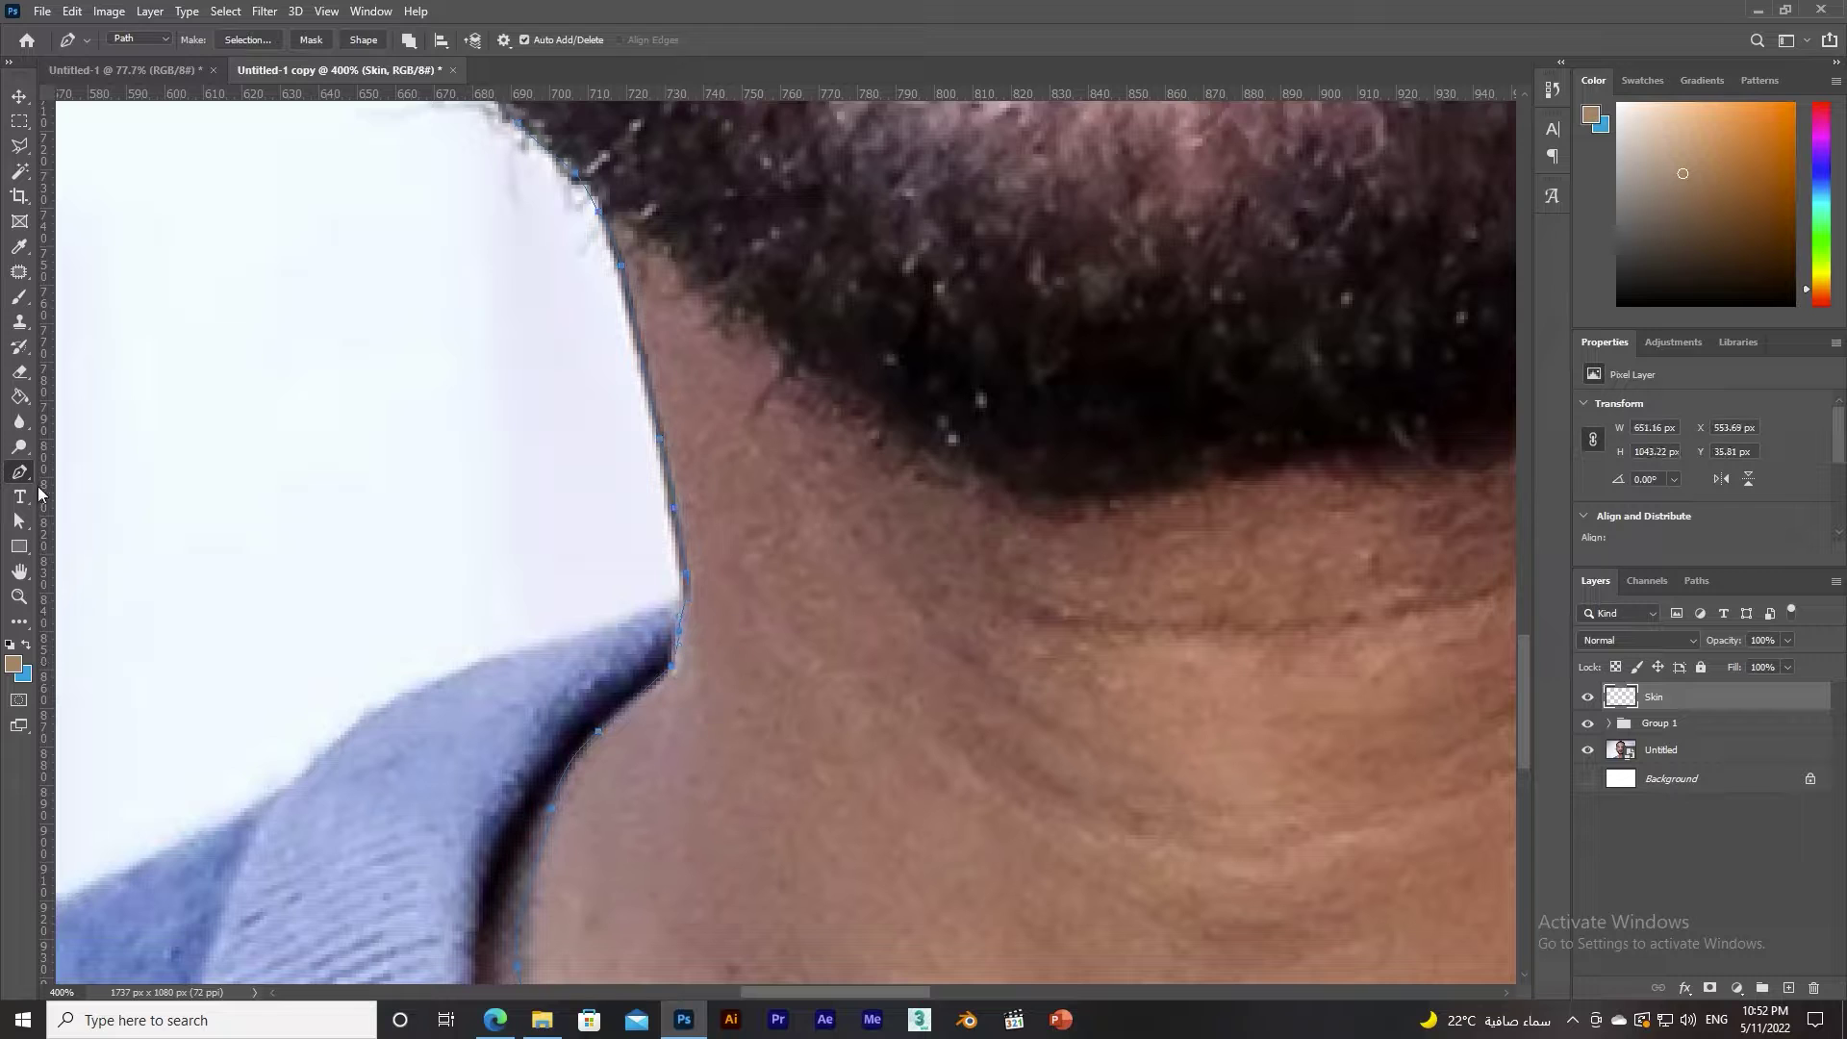
# Fill the head-and-neck path with the brown swatch colour.
pyautogui.rightClick(689, 337)
pyautogui.click(731, 449)
pyautogui.click(1145, 330)
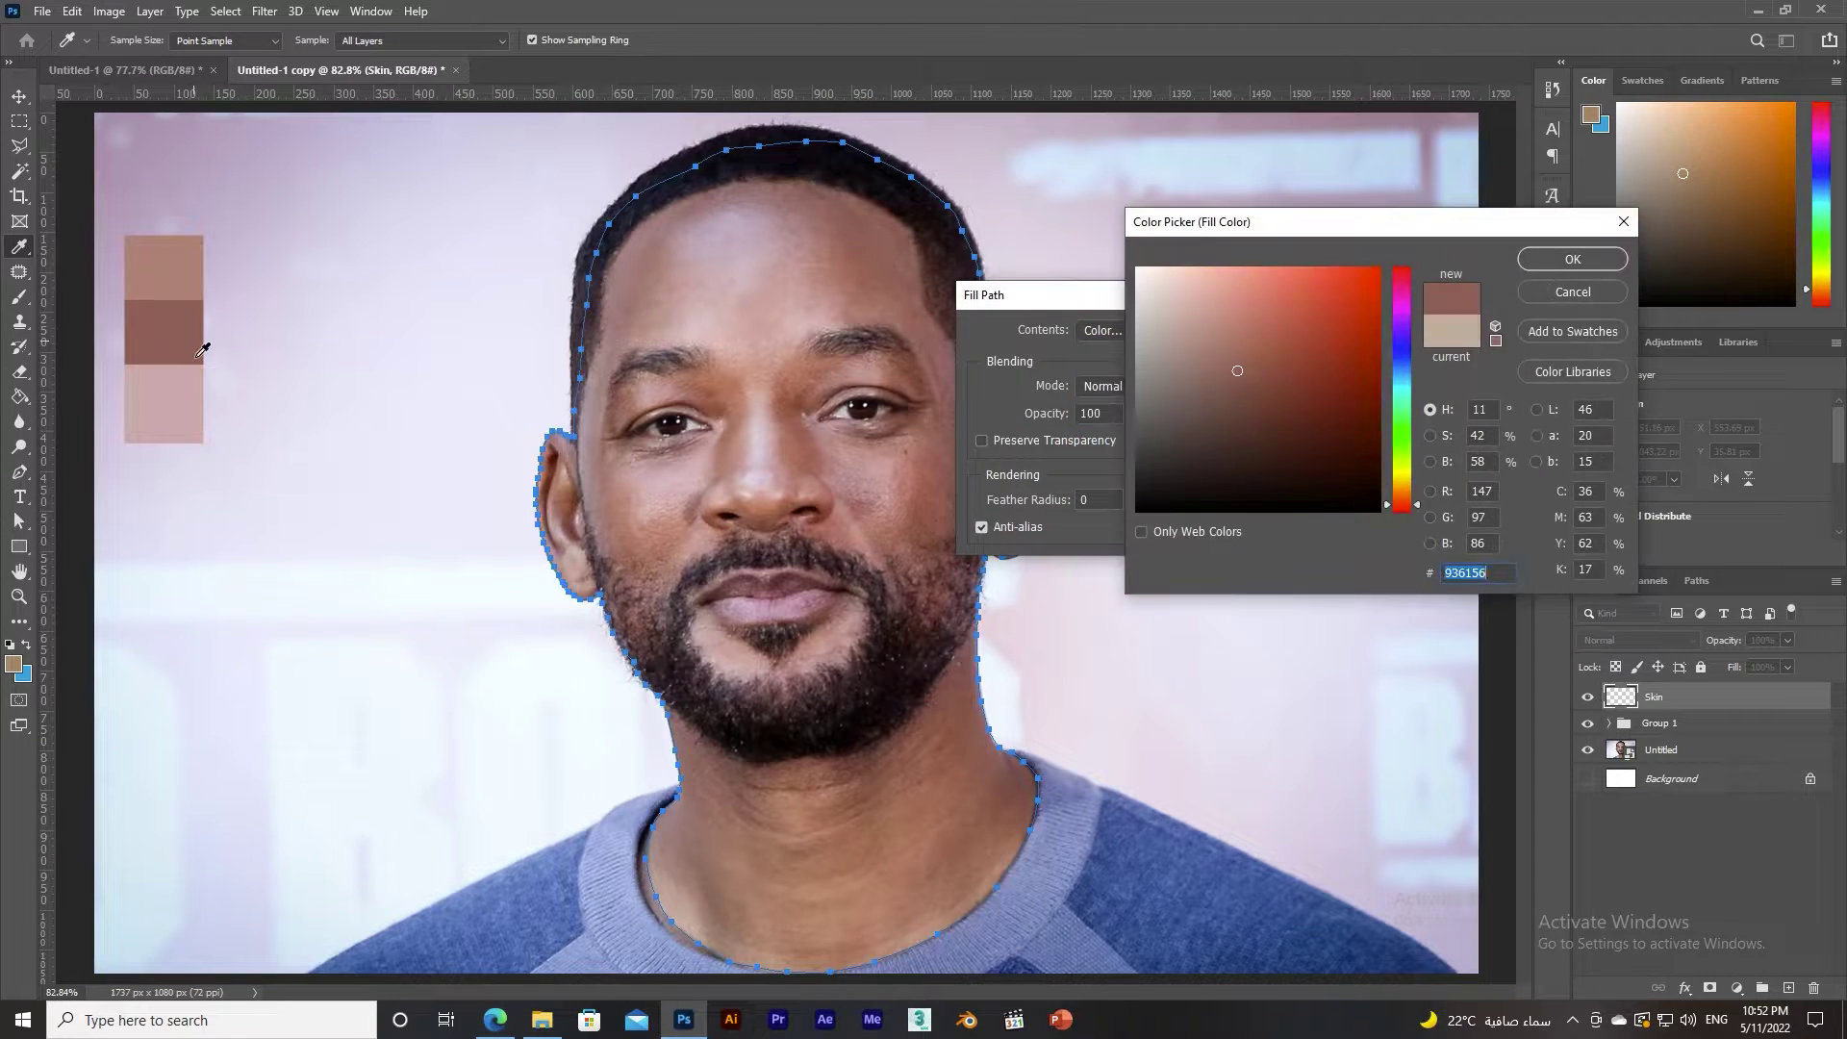
pyautogui.click(1563, 255)
pyautogui.click(1256, 332)
pyautogui.click(1788, 988)
# Name the new layer 'line' and hide the Skin layer.
pyautogui.doubleClick(1659, 697)
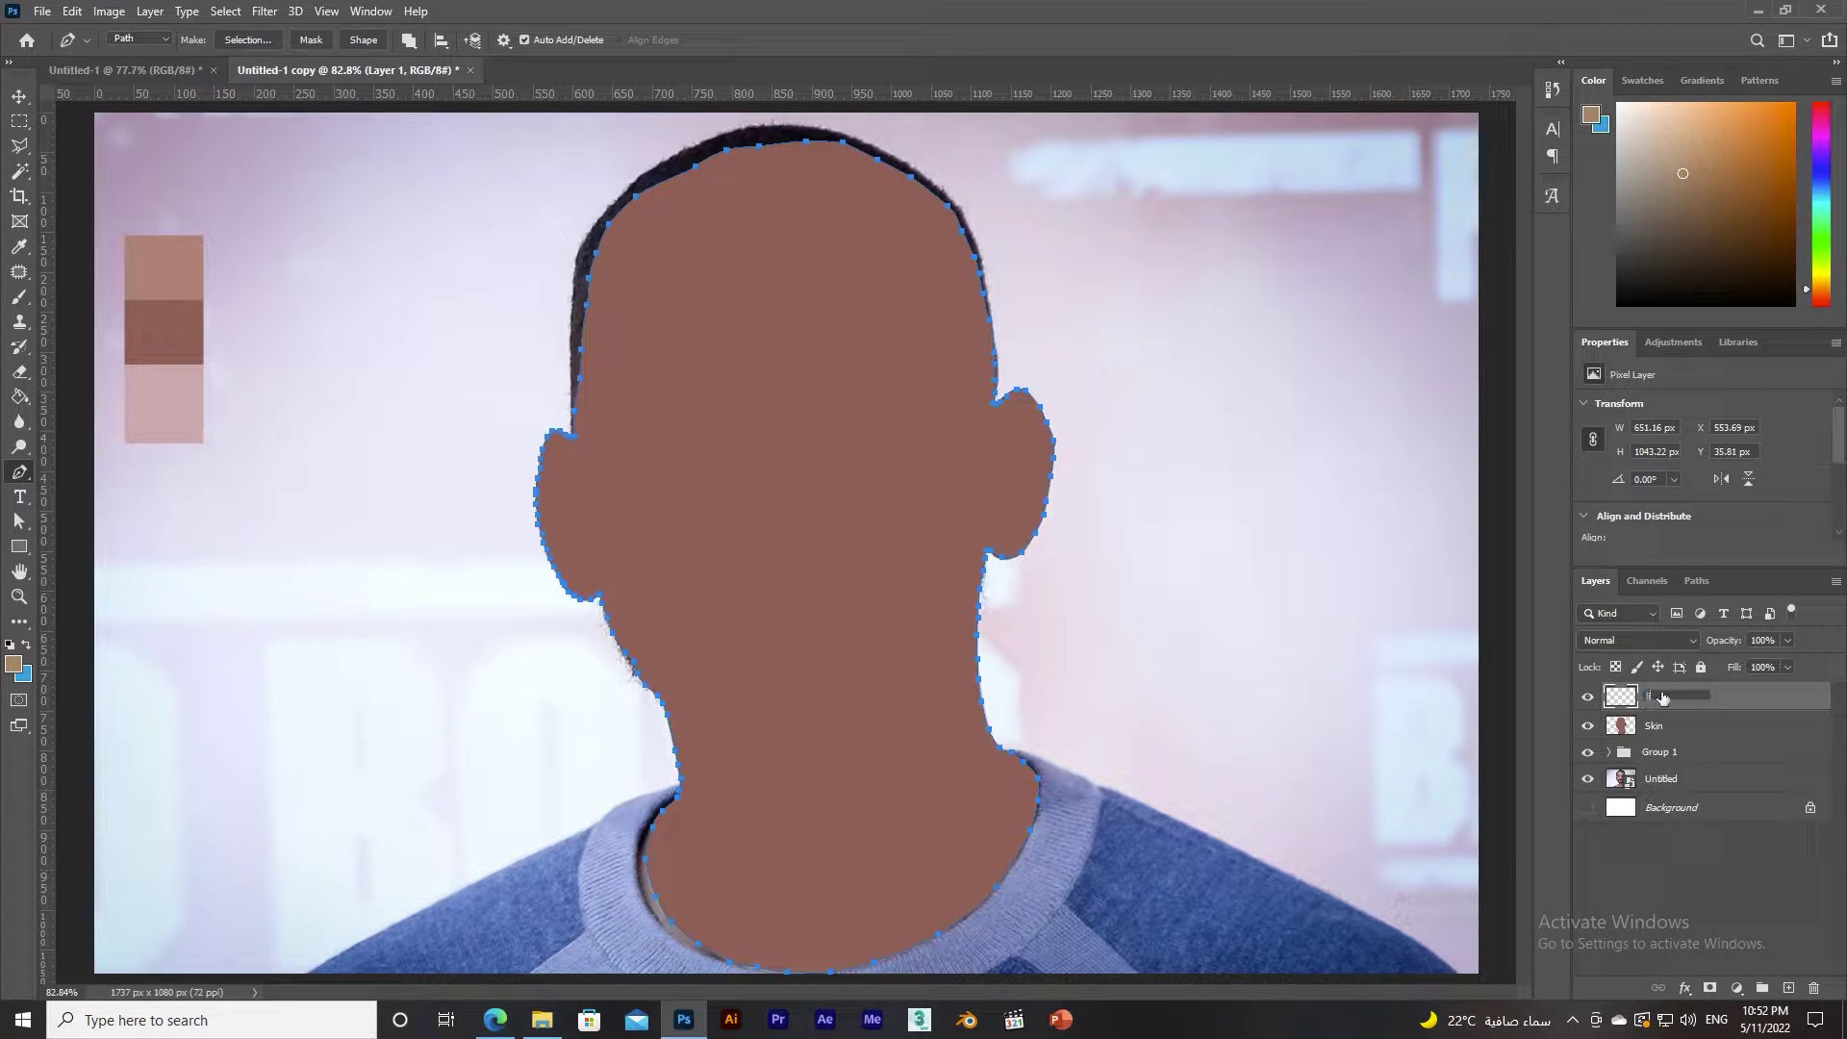
pyautogui.press('Return')
pyautogui.click(1587, 726)
# Outline both nostrils as closed paths.
pyautogui.scroll(3, 789, 395)
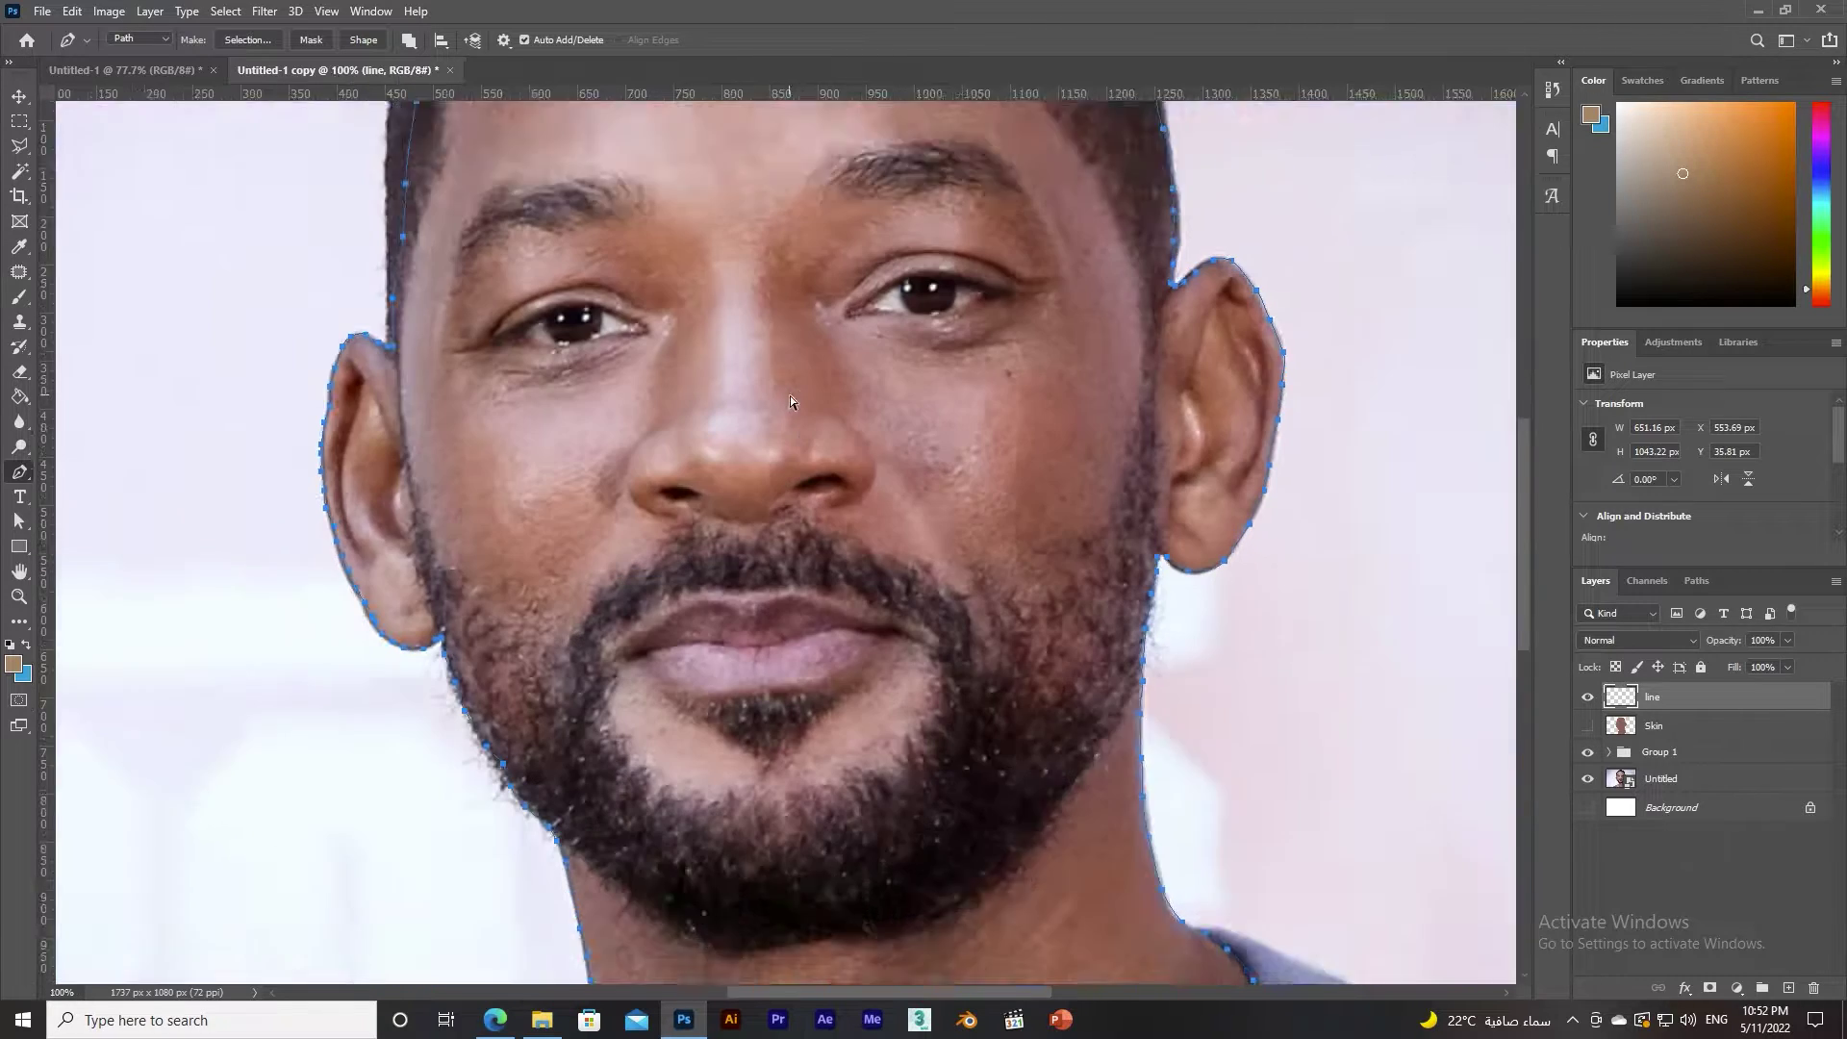
pyautogui.scroll(2, 834, 458)
pyautogui.scroll(2, 834, 457)
pyautogui.click(805, 397)
pyautogui.click(860, 368)
pyautogui.click(906, 368)
pyautogui.click(928, 370)
pyautogui.click(936, 380)
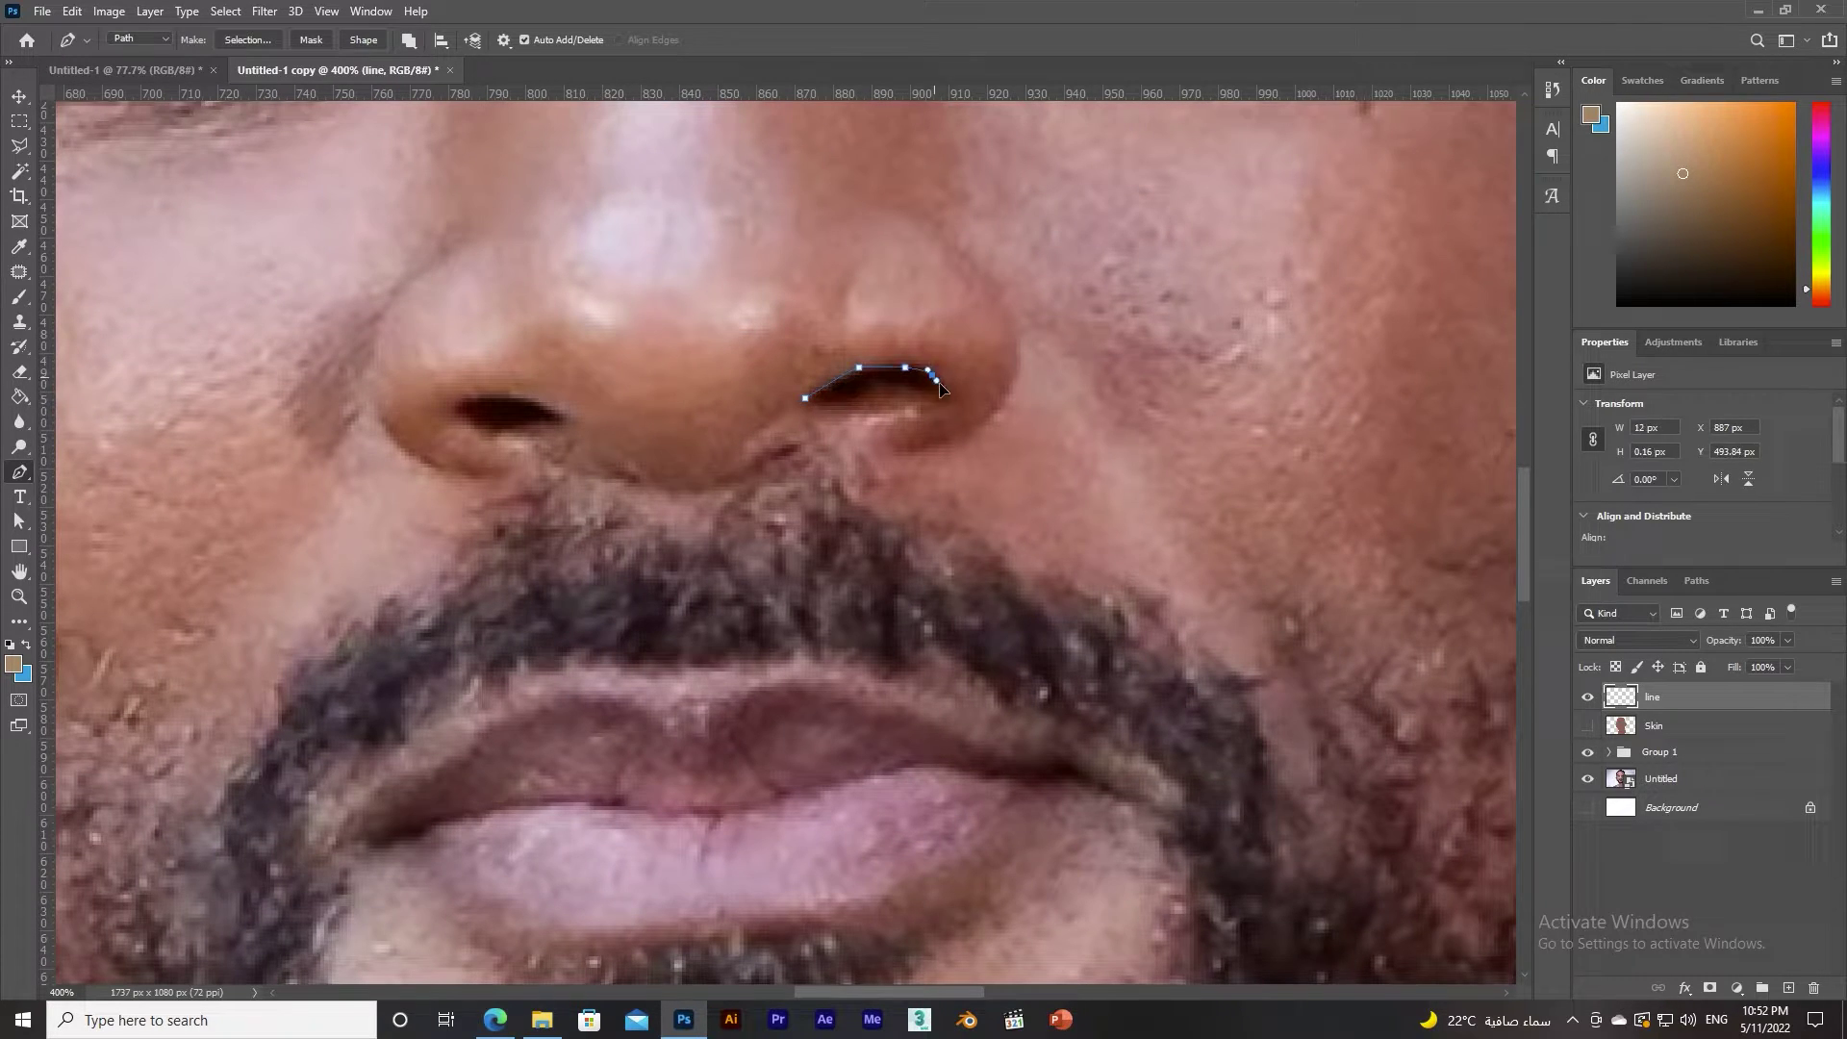
pyautogui.click(805, 398)
pyautogui.click(563, 426)
pyautogui.click(509, 395)
pyautogui.click(458, 412)
pyautogui.click(563, 425)
# Fill both nostril outlines with black, redoing the first attempt.
pyautogui.rightClick(510, 409)
pyautogui.click(568, 511)
pyautogui.click(1193, 333)
pyautogui.click(1123, 466)
pyautogui.click(1261, 344)
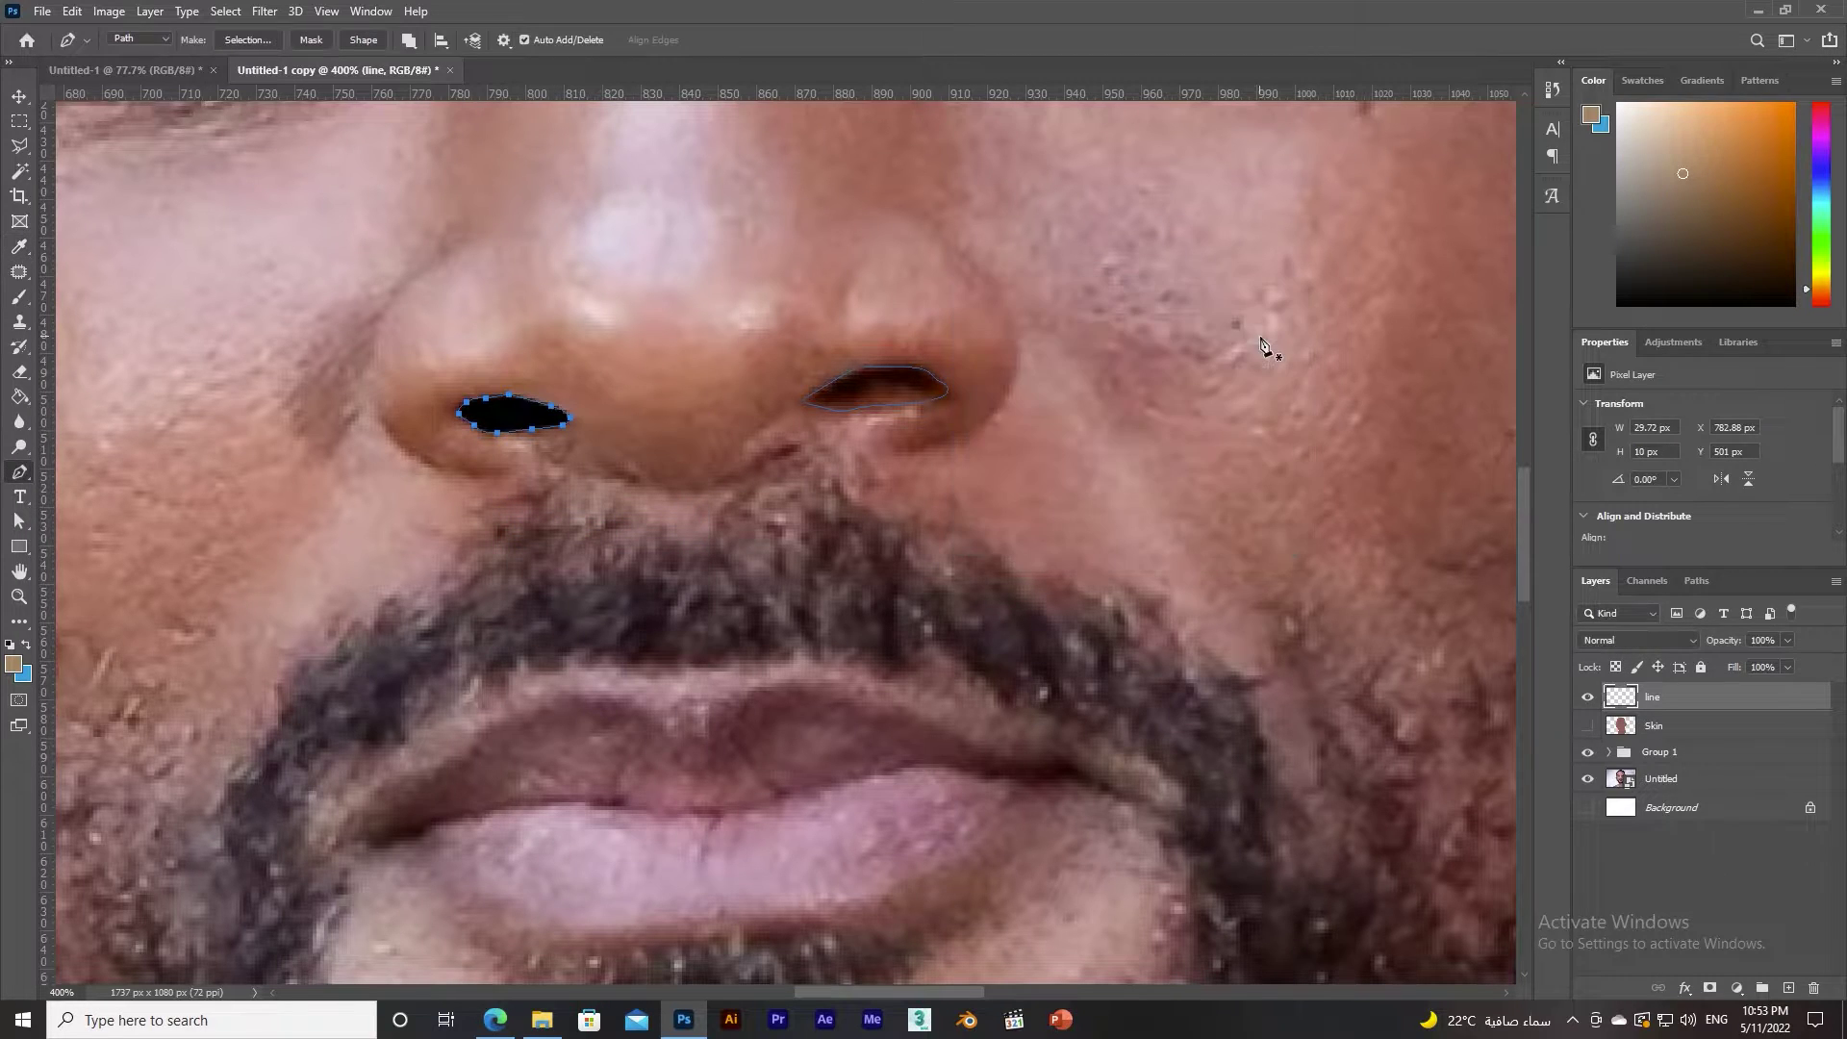
pyautogui.rightClick(905, 374)
pyautogui.press('Escape')
pyautogui.hotkey('ctrl', 'z')
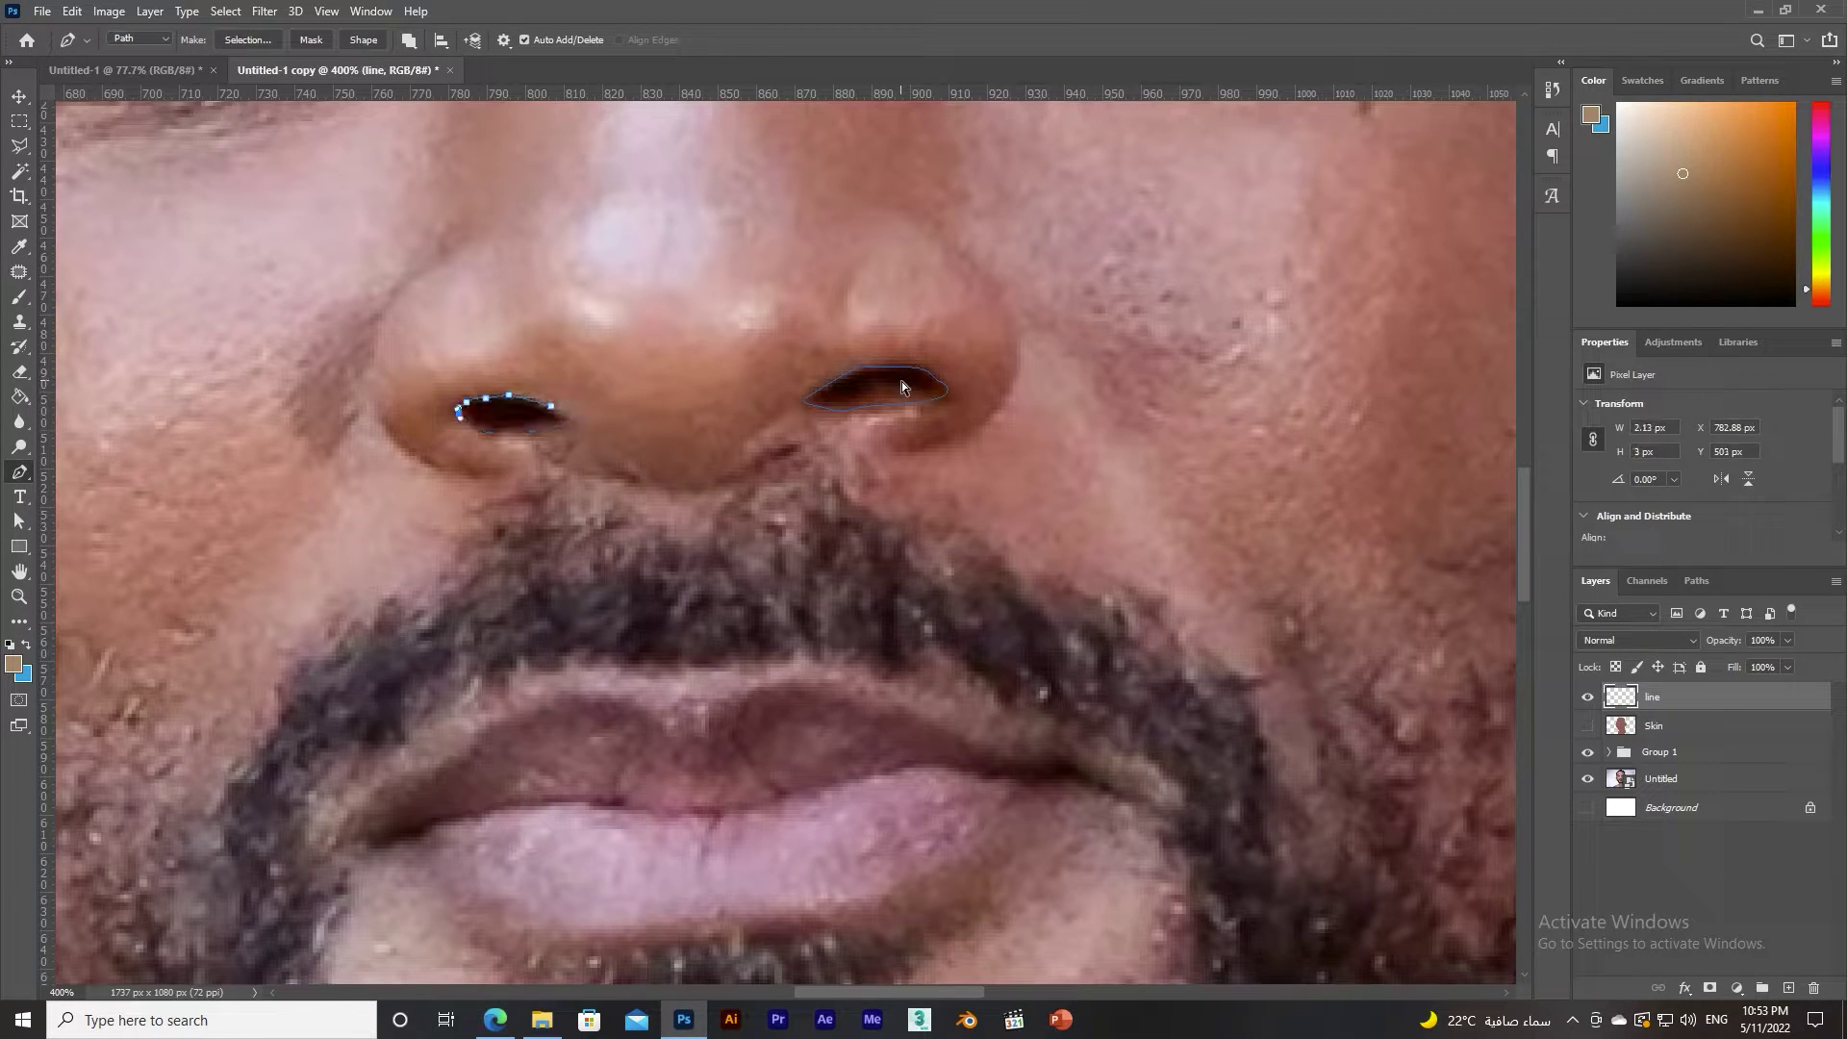
pyautogui.rightClick(902, 381)
pyautogui.click(957, 494)
pyautogui.click(1261, 341)
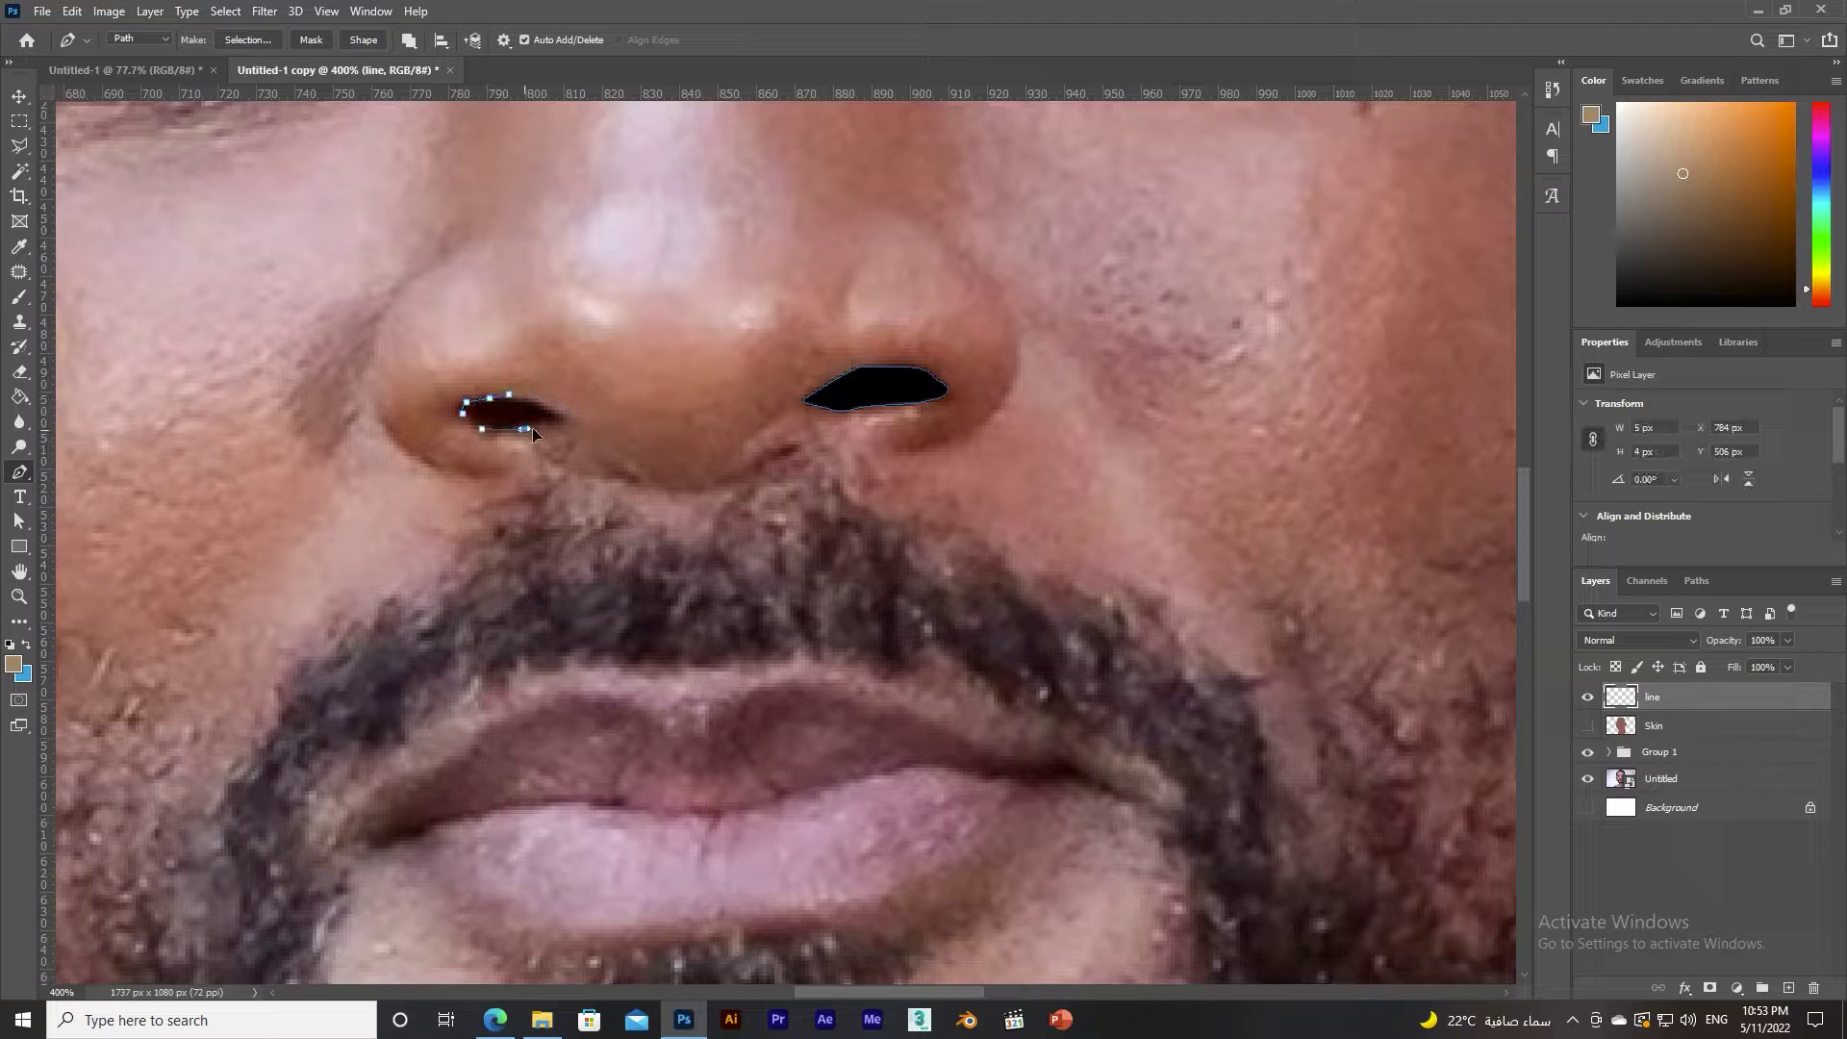
pyautogui.rightClick(516, 402)
pyautogui.click(570, 516)
pyautogui.click(1261, 338)
pyautogui.hotkey('ctrl', '-')
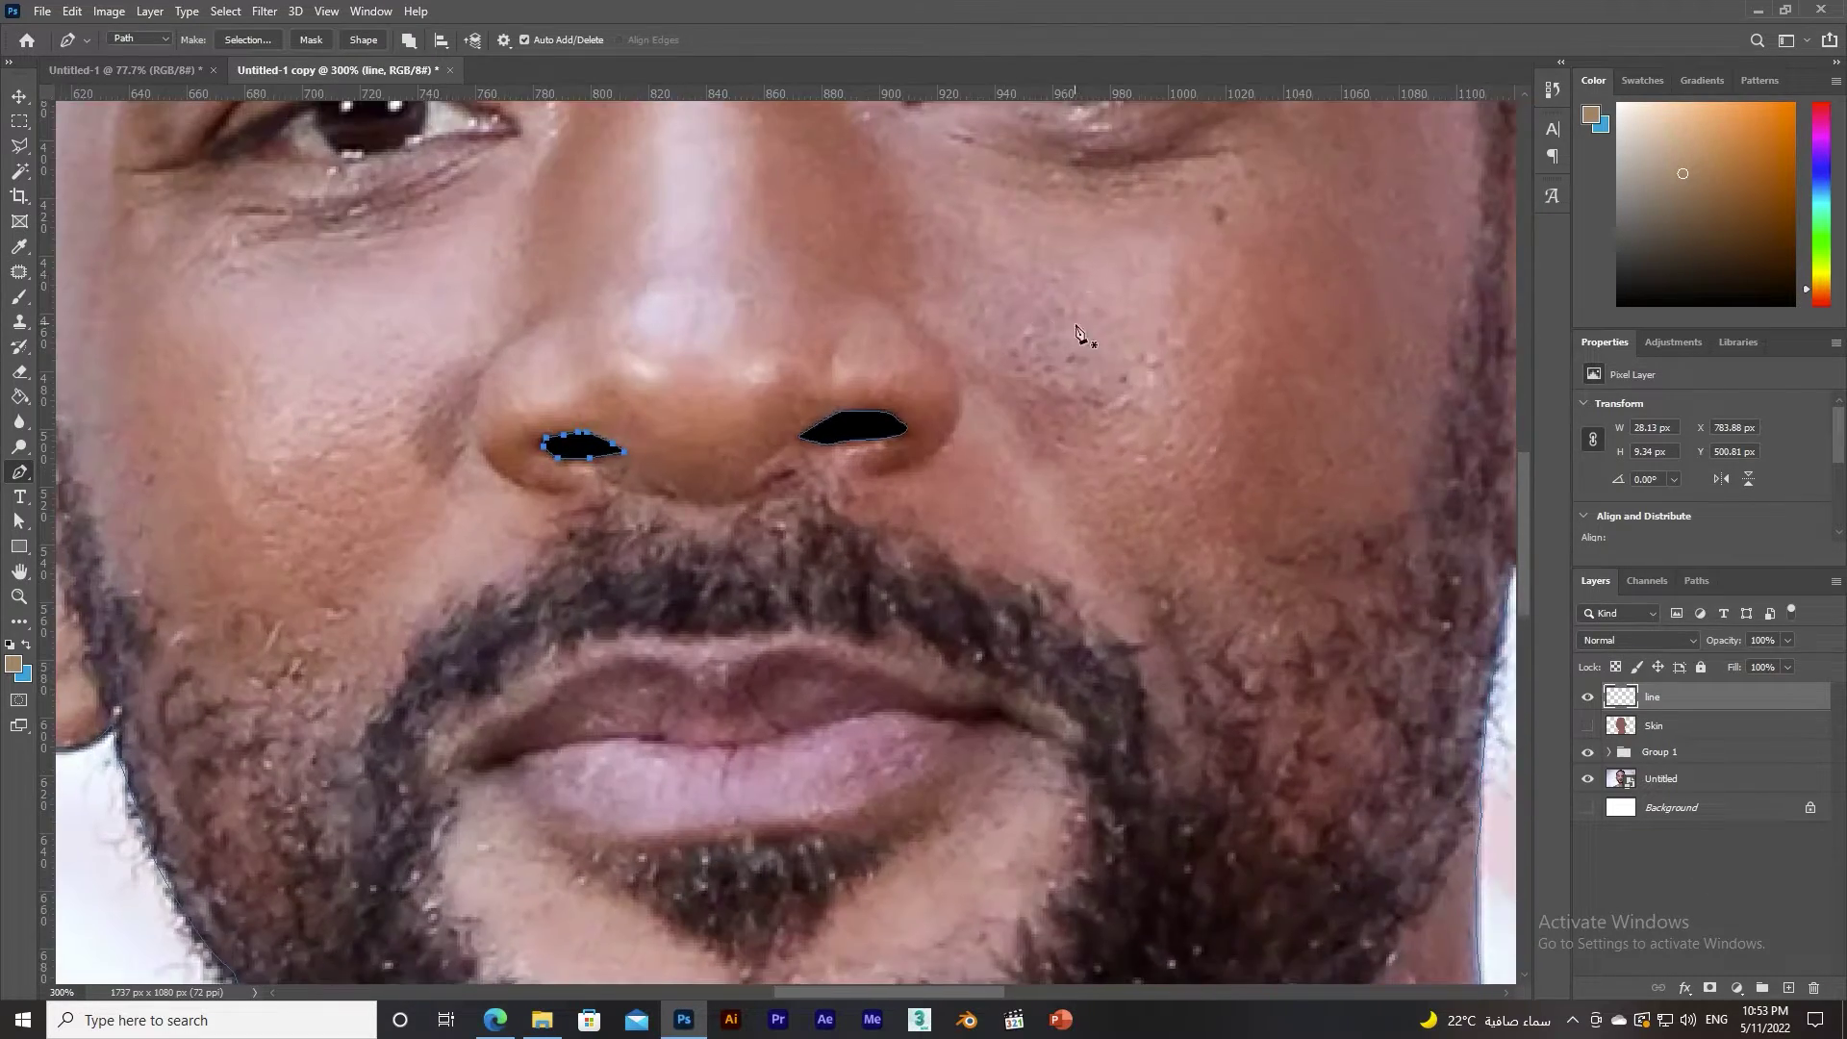
pyautogui.moveTo(1058, 199); pyautogui.dragTo(875, 709)
pyautogui.hotkey('ctrl', '+')
# Trace the eyeliner along the upper lid to its outer wing.
pyautogui.click(643, 585)
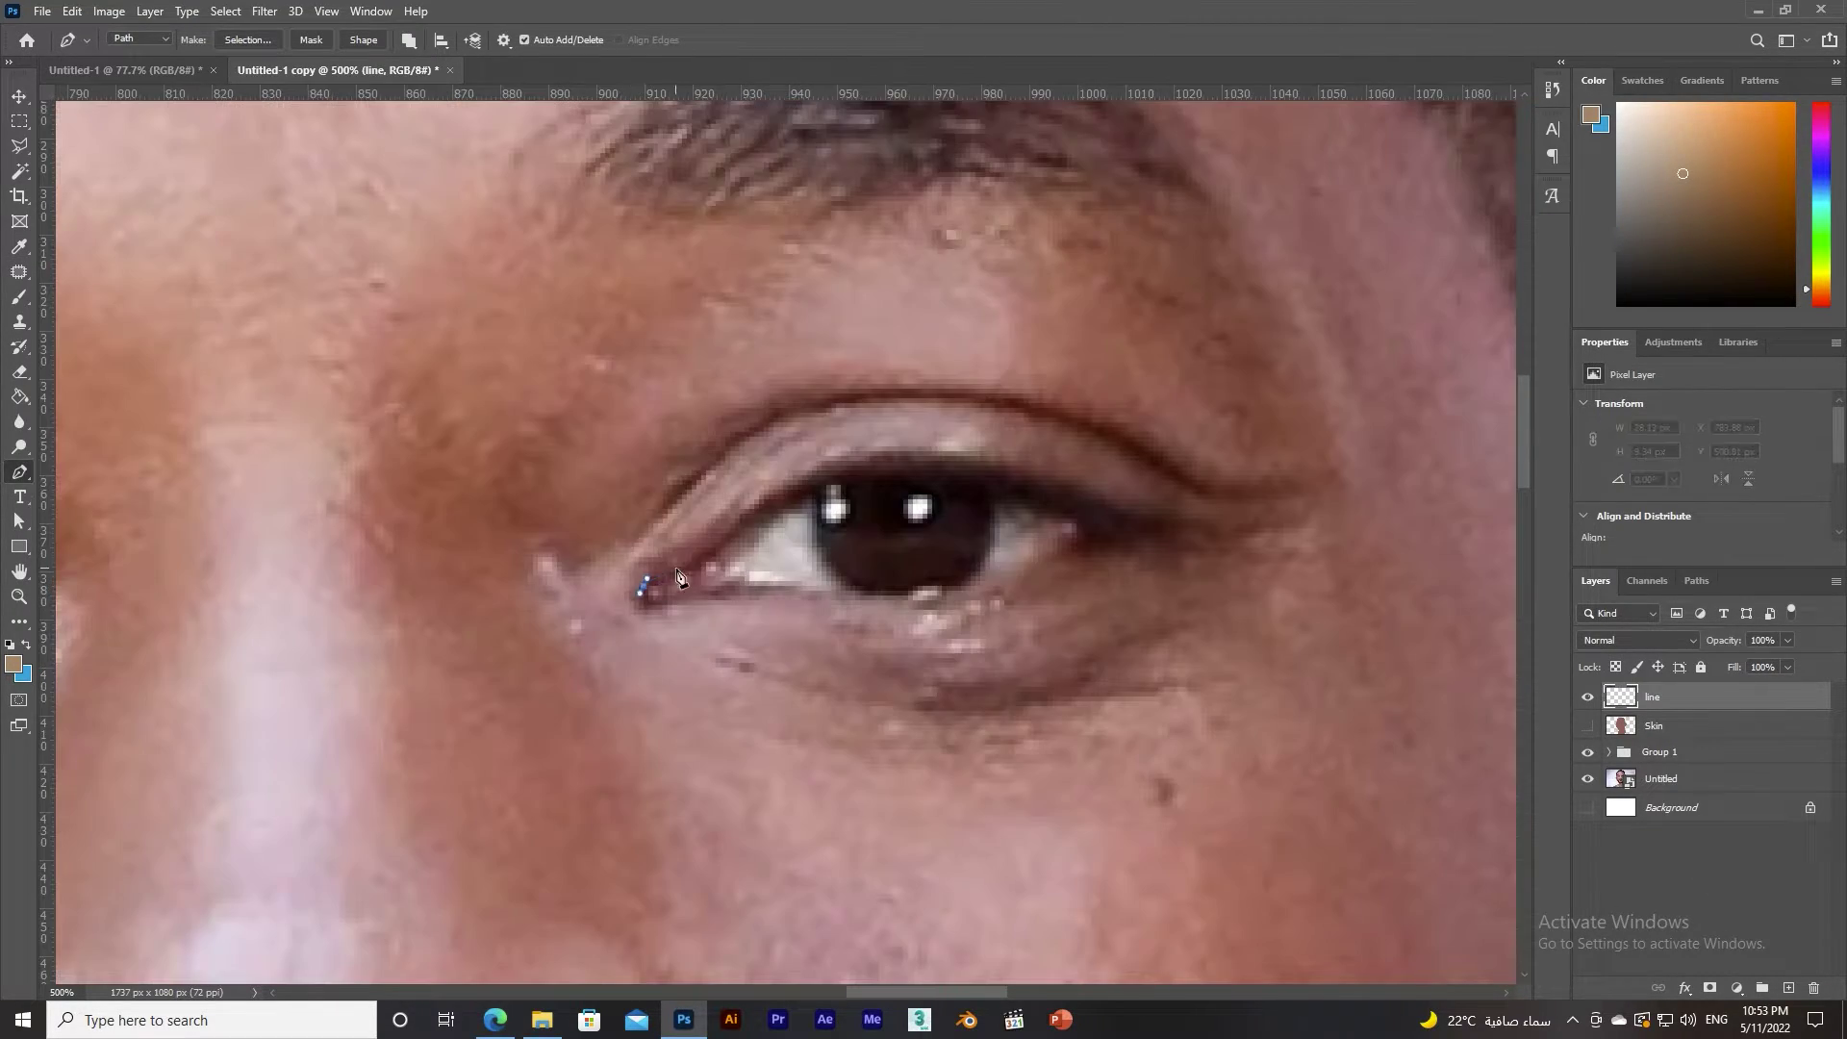
pyautogui.click(692, 567)
pyautogui.click(717, 553)
pyautogui.click(724, 541)
pyautogui.click(751, 518)
pyautogui.click(855, 461)
pyautogui.click(986, 461)
pyautogui.click(1096, 495)
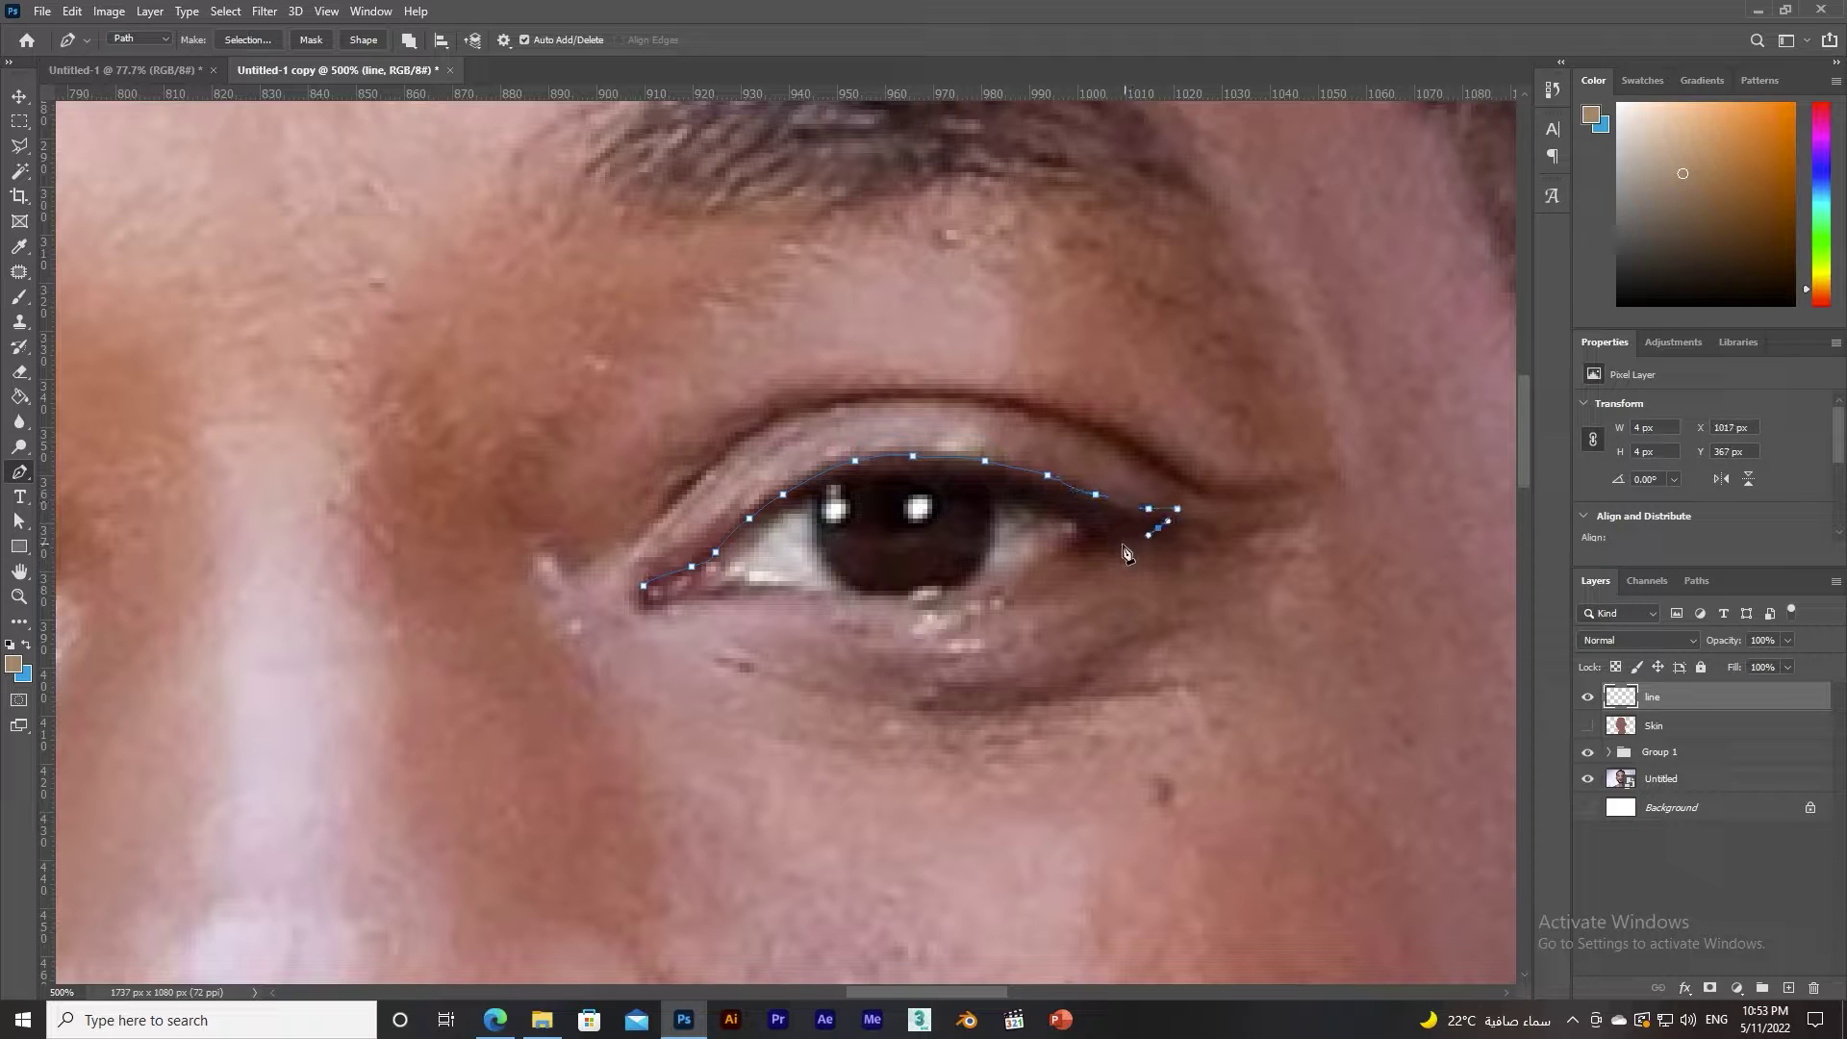
pyautogui.click(1178, 509)
pyautogui.click(1125, 541)
# Close the eyeliner shape along the inner lid and fill it black.
pyautogui.click(1072, 518)
pyautogui.click(1032, 504)
pyautogui.click(947, 485)
pyautogui.click(884, 485)
pyautogui.click(793, 503)
pyautogui.click(759, 528)
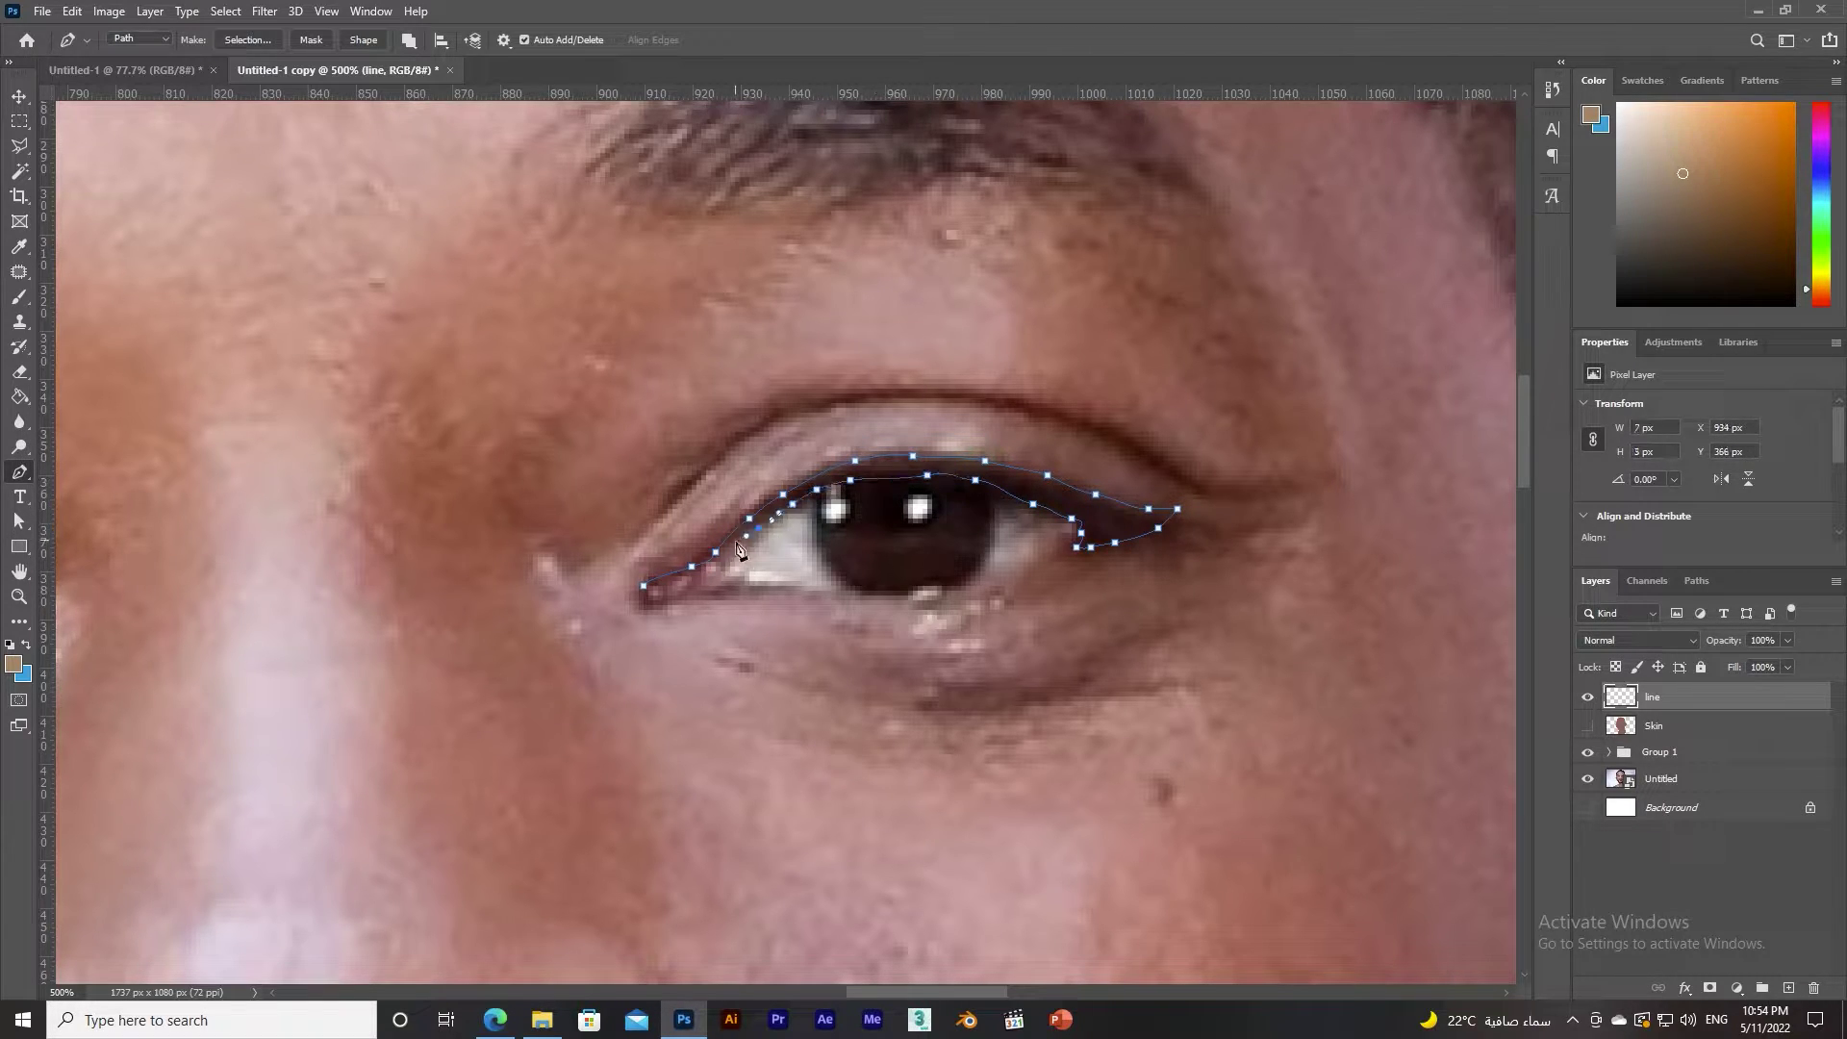
pyautogui.click(644, 584)
pyautogui.rightClick(898, 465)
pyautogui.click(962, 577)
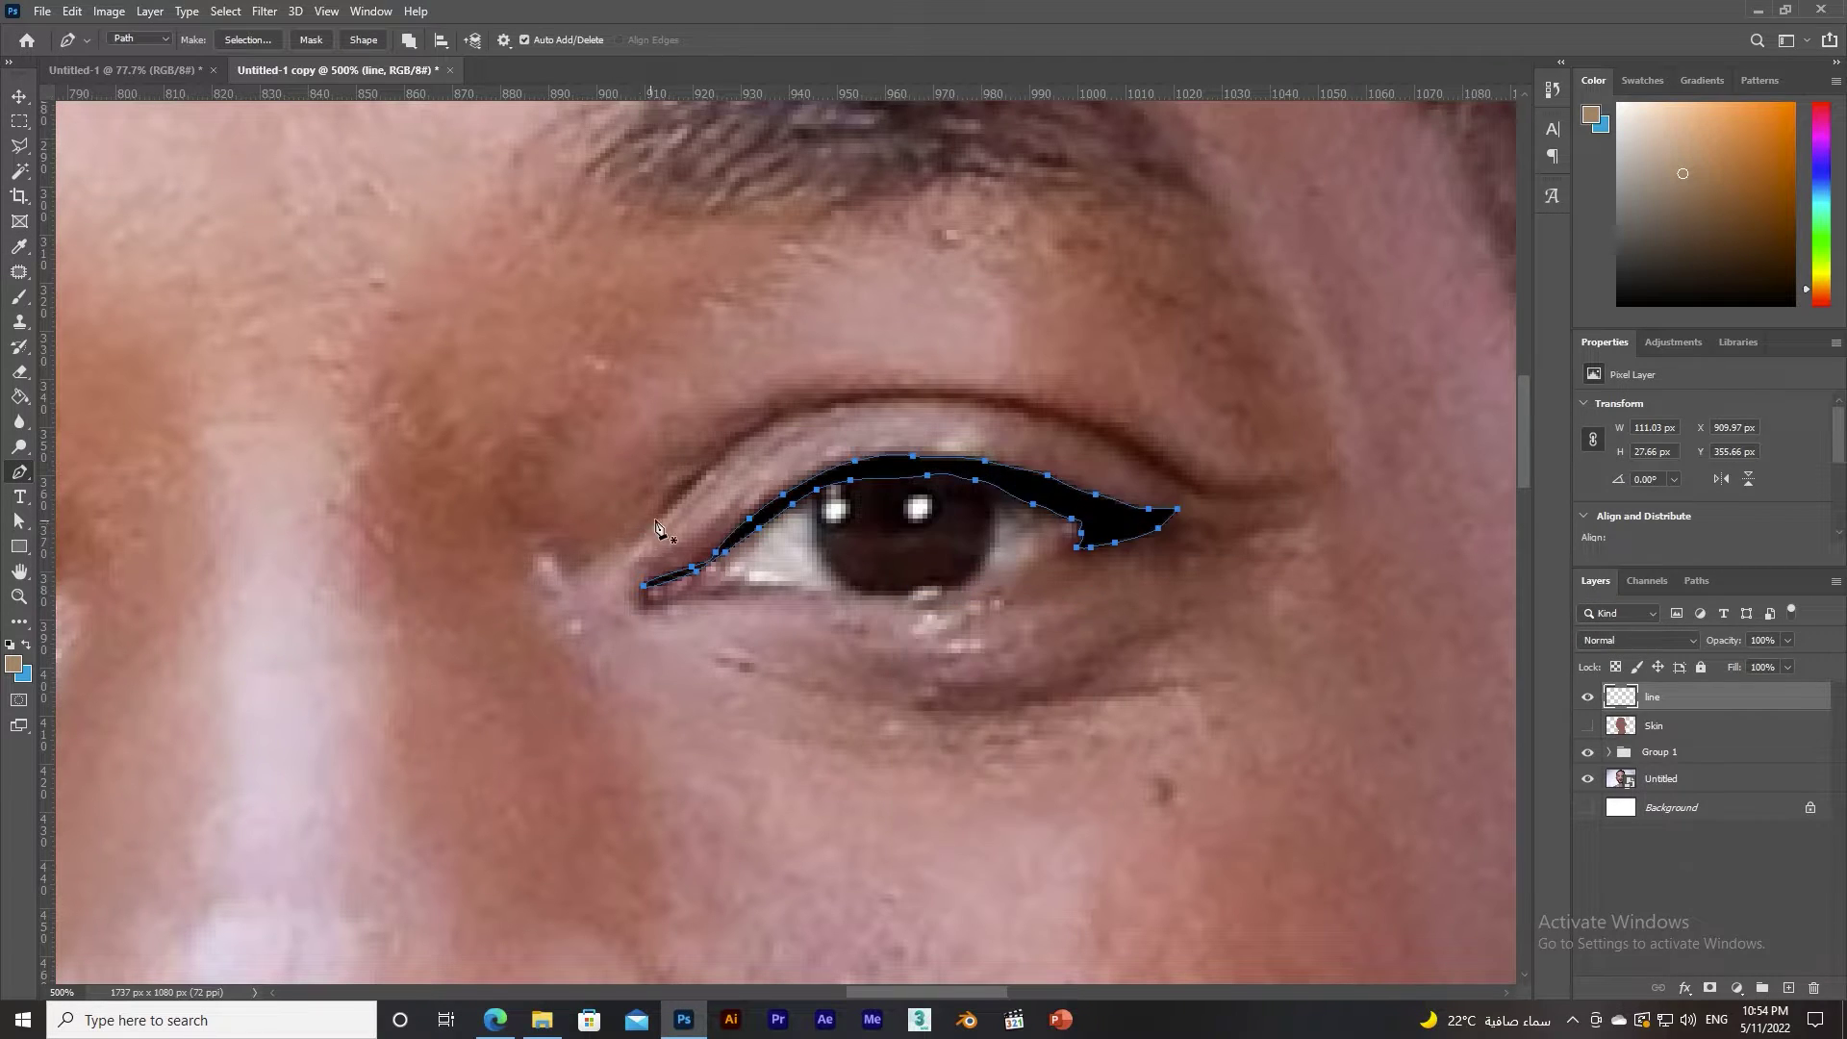
pyautogui.click(638, 523)
# Trace the eyelid crease line out to its curved outer end.
pyautogui.click(658, 493)
pyautogui.click(697, 475)
pyautogui.click(1119, 432)
pyautogui.moveTo(1179, 473); pyautogui.dragTo(1200, 488)
pyautogui.click(1270, 495)
pyautogui.click(1211, 500)
pyautogui.click(1167, 485)
pyautogui.click(1106, 441)
# Close the crease shape at the inner corner and fill it black.
pyautogui.click(836, 408)
pyautogui.click(788, 417)
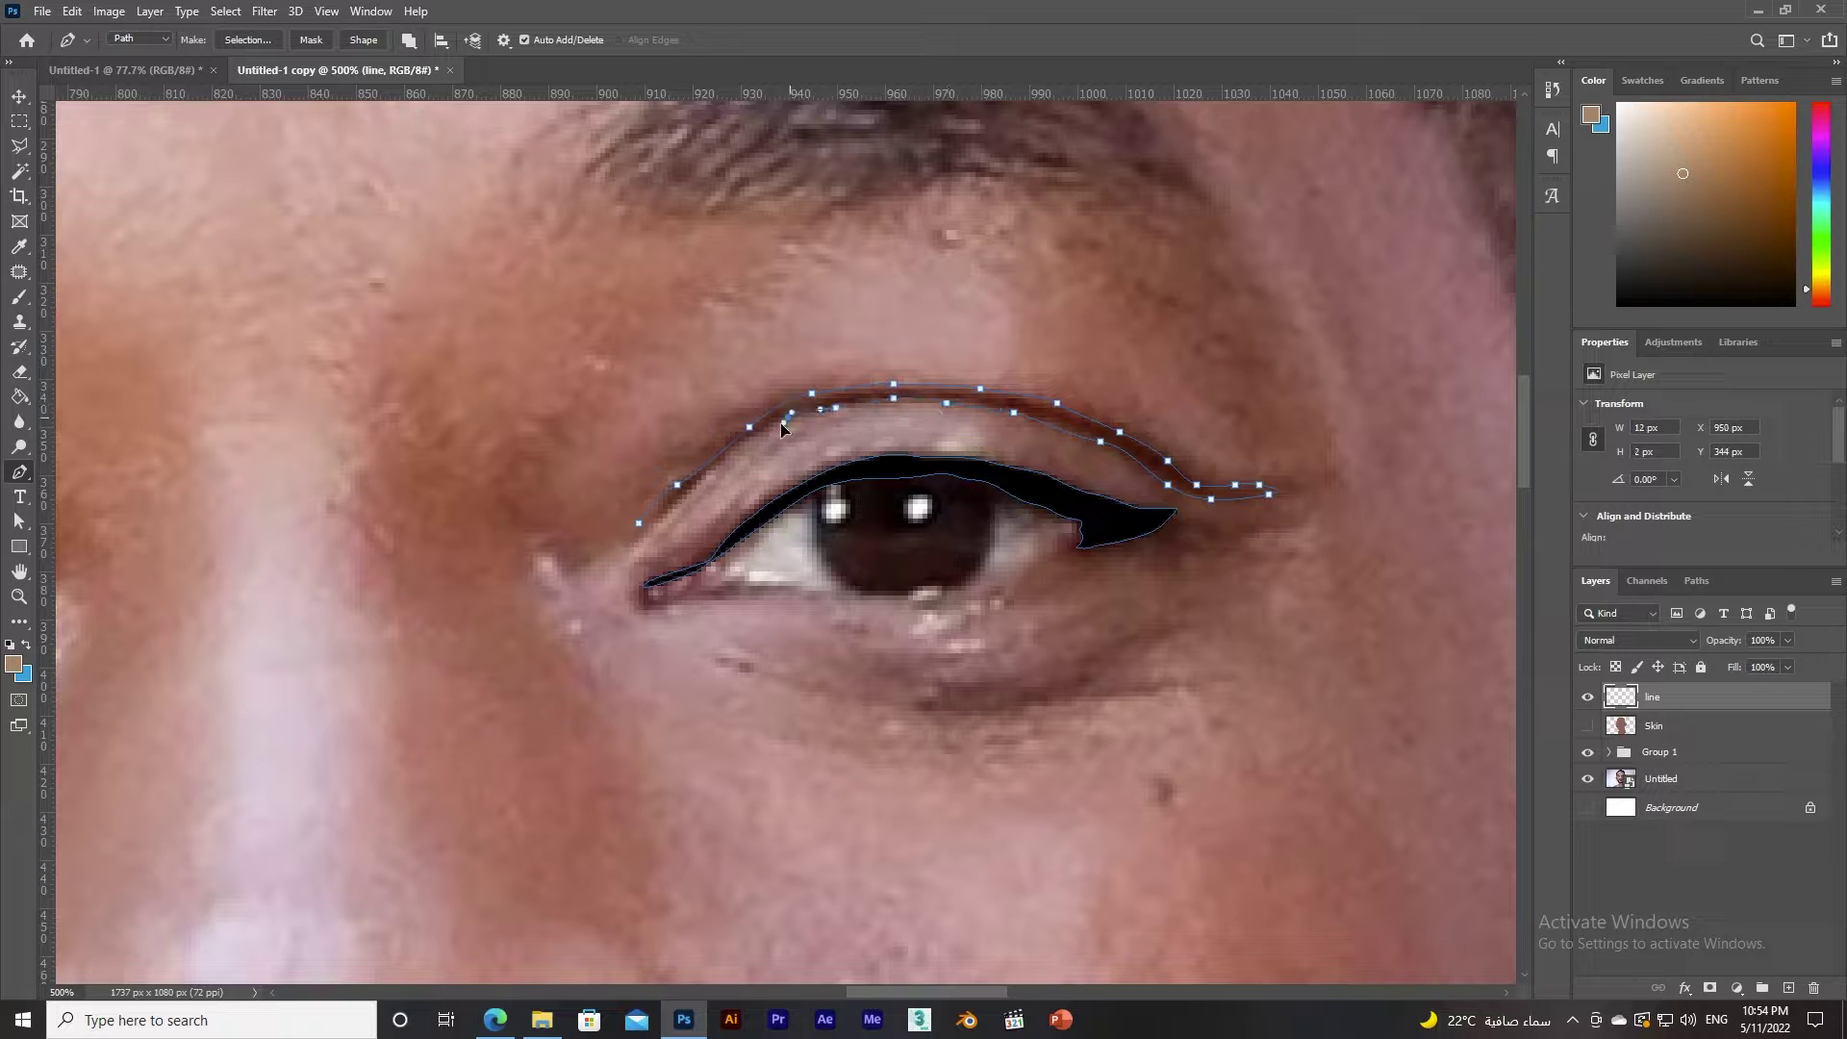
pyautogui.click(706, 475)
pyautogui.click(663, 513)
pyautogui.click(628, 543)
pyautogui.rightClick(671, 500)
pyautogui.click(758, 614)
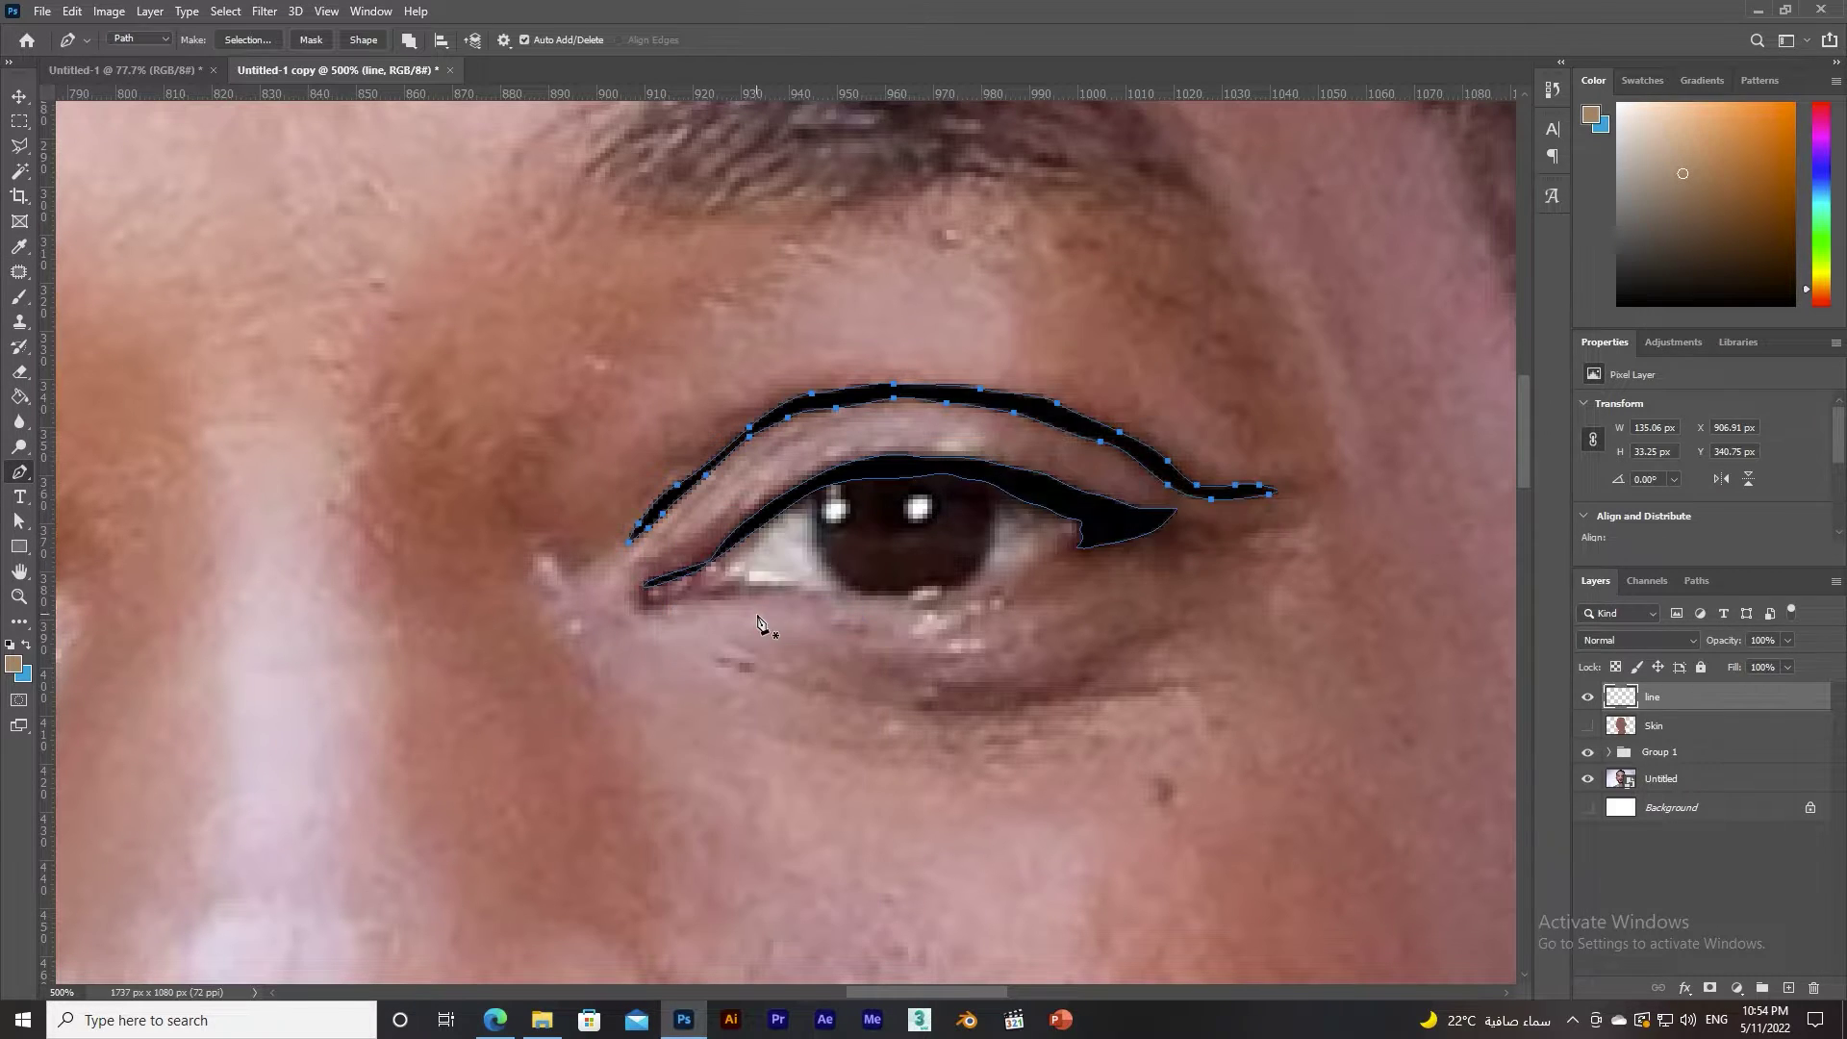
# Outline the lower lid and fill it with black.
pyautogui.click(1029, 571)
pyautogui.click(922, 589)
pyautogui.click(892, 589)
pyautogui.click(820, 591)
pyautogui.click(1090, 551)
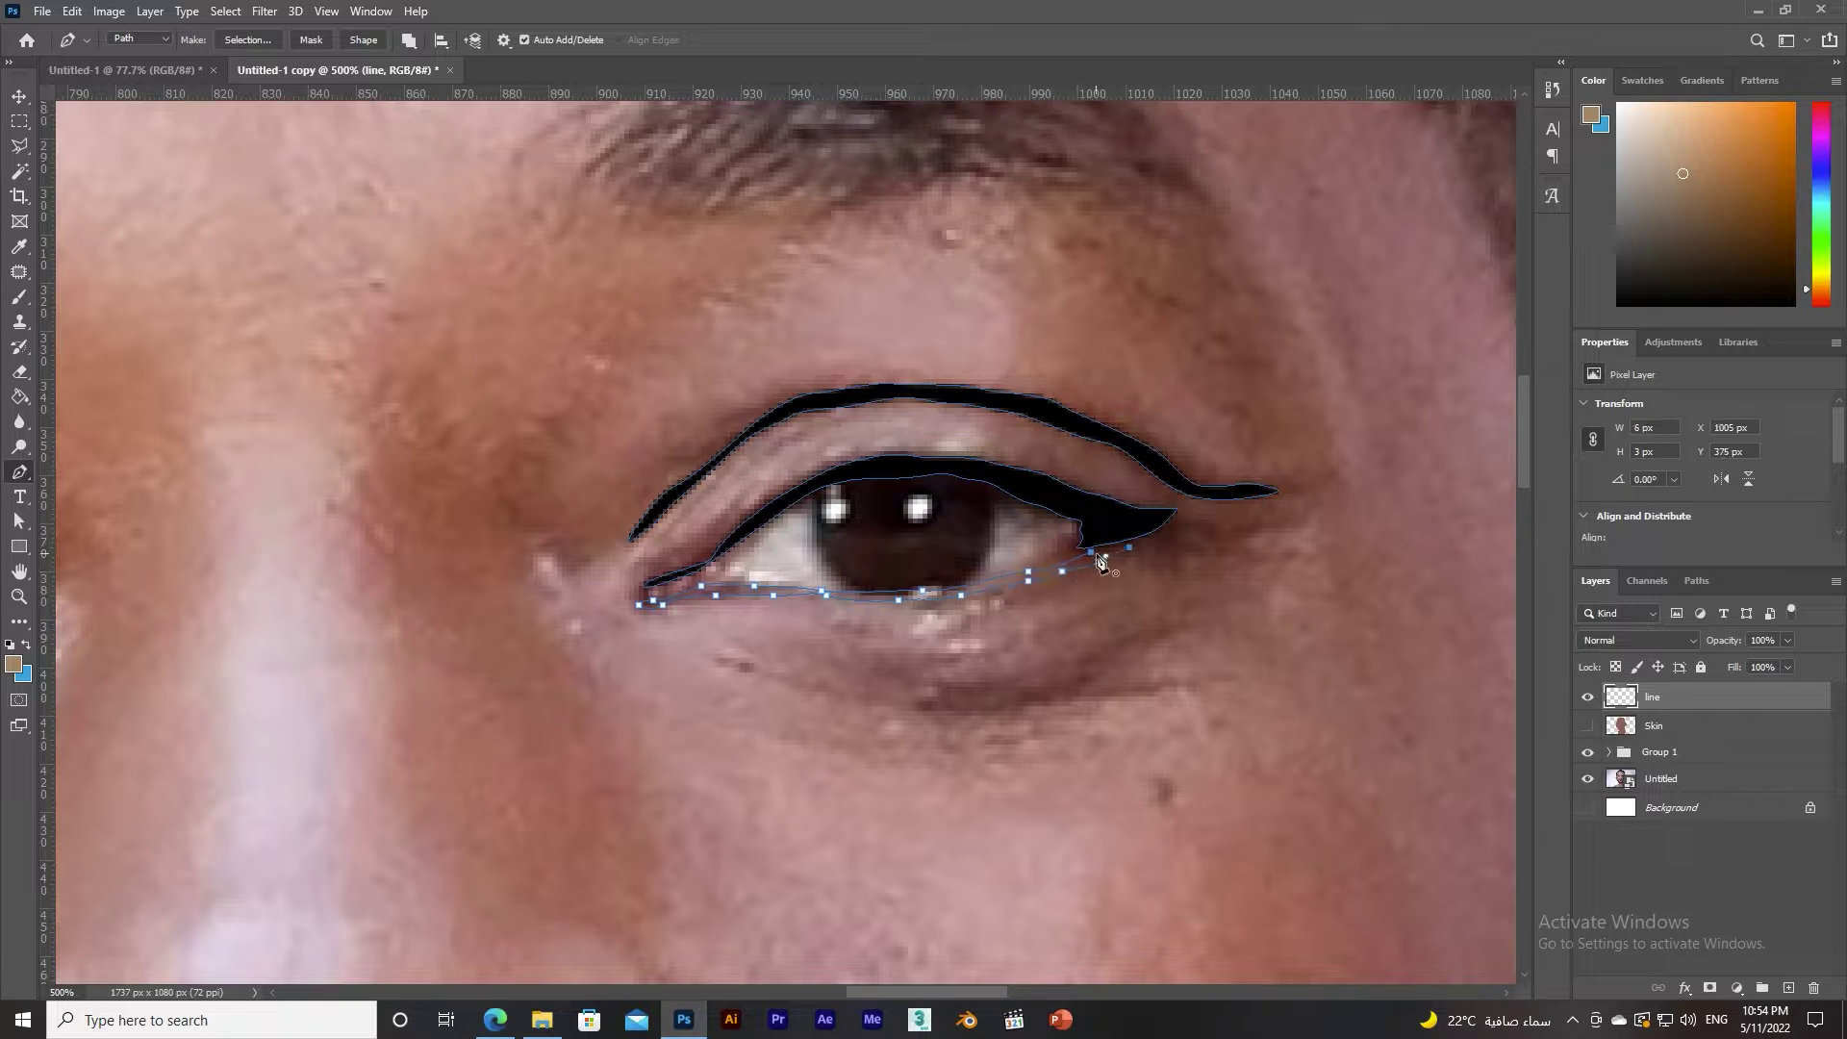
pyautogui.rightClick(1092, 563)
pyautogui.click(1193, 316)
pyautogui.hscroll(-10, 1013, 520)
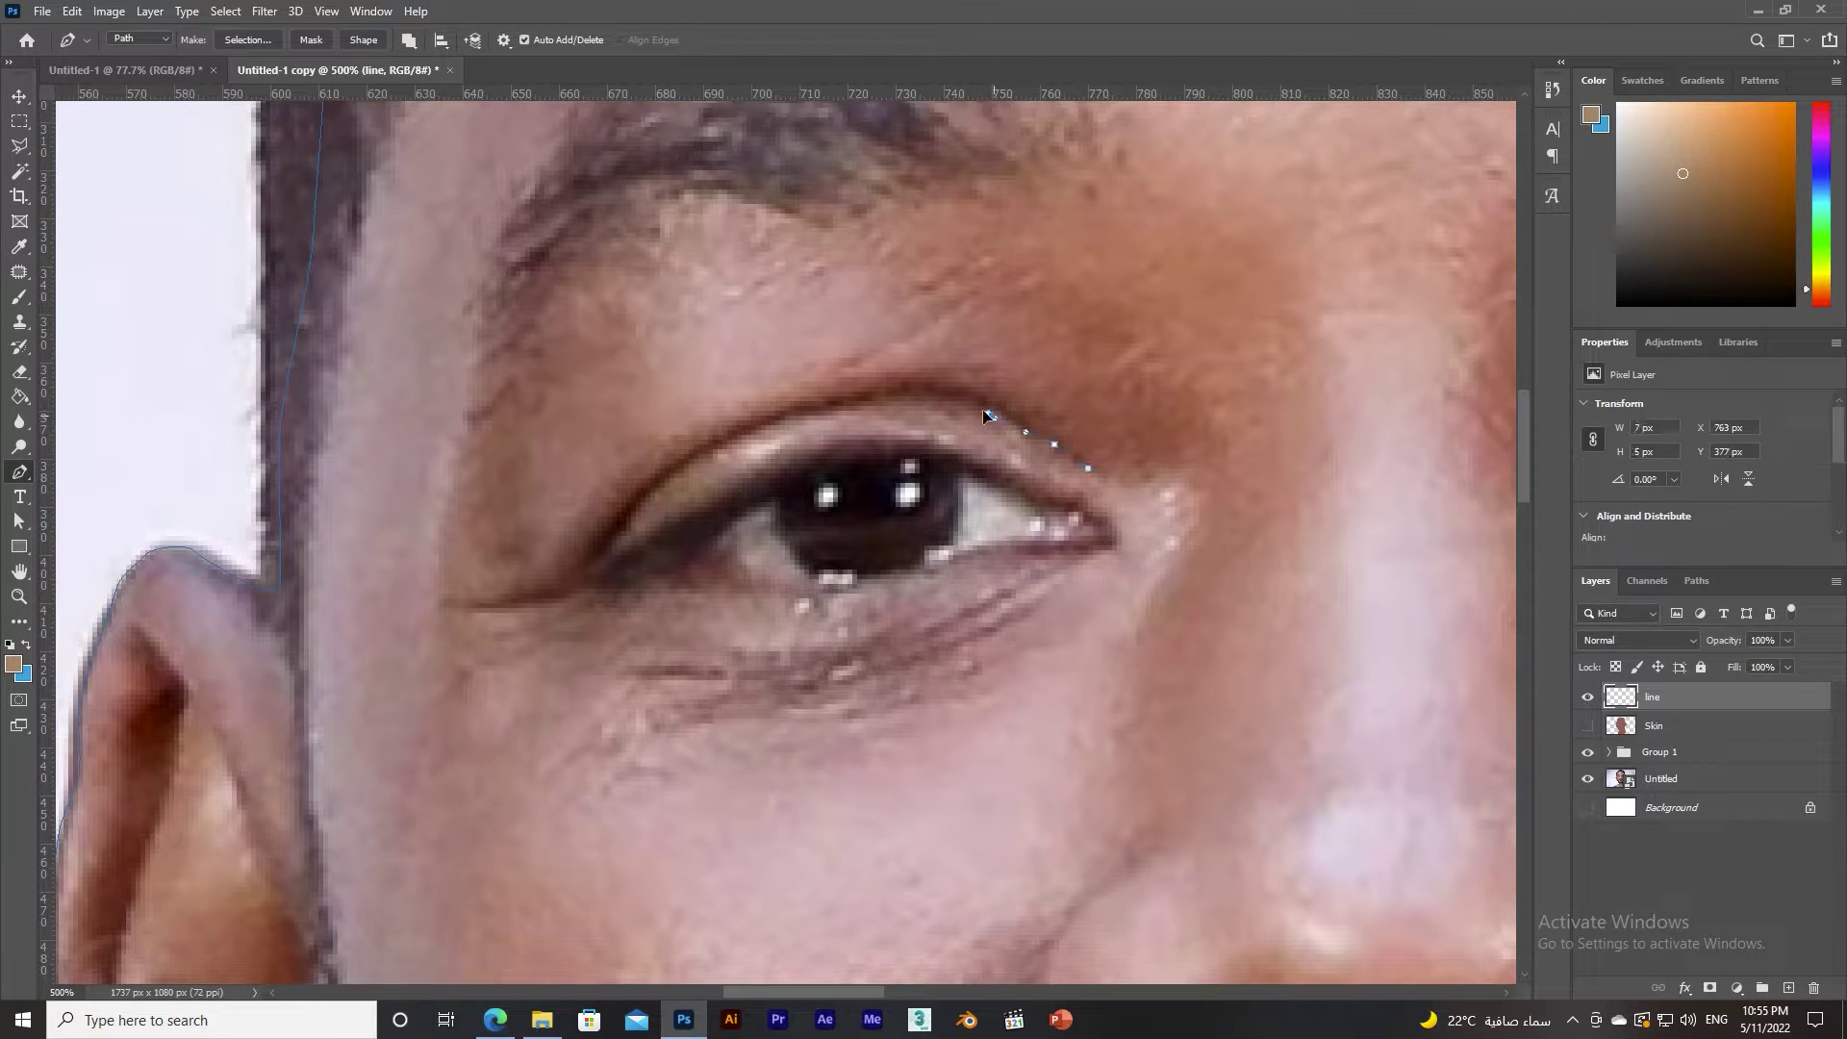
# Pen-trace the second eye's upper lid and fill that subpath with black.
pyautogui.click(958, 395)
pyautogui.click(814, 411)
pyautogui.click(669, 478)
pyautogui.click(607, 541)
pyautogui.click(579, 579)
pyautogui.click(508, 601)
pyautogui.click(947, 379)
pyautogui.click(1051, 435)
pyautogui.click(1088, 468)
pyautogui.rightClick(987, 409)
pyautogui.click(1058, 532)
pyautogui.click(1251, 338)
# Outline the lower lid and fill it solid black.
pyautogui.click(1109, 541)
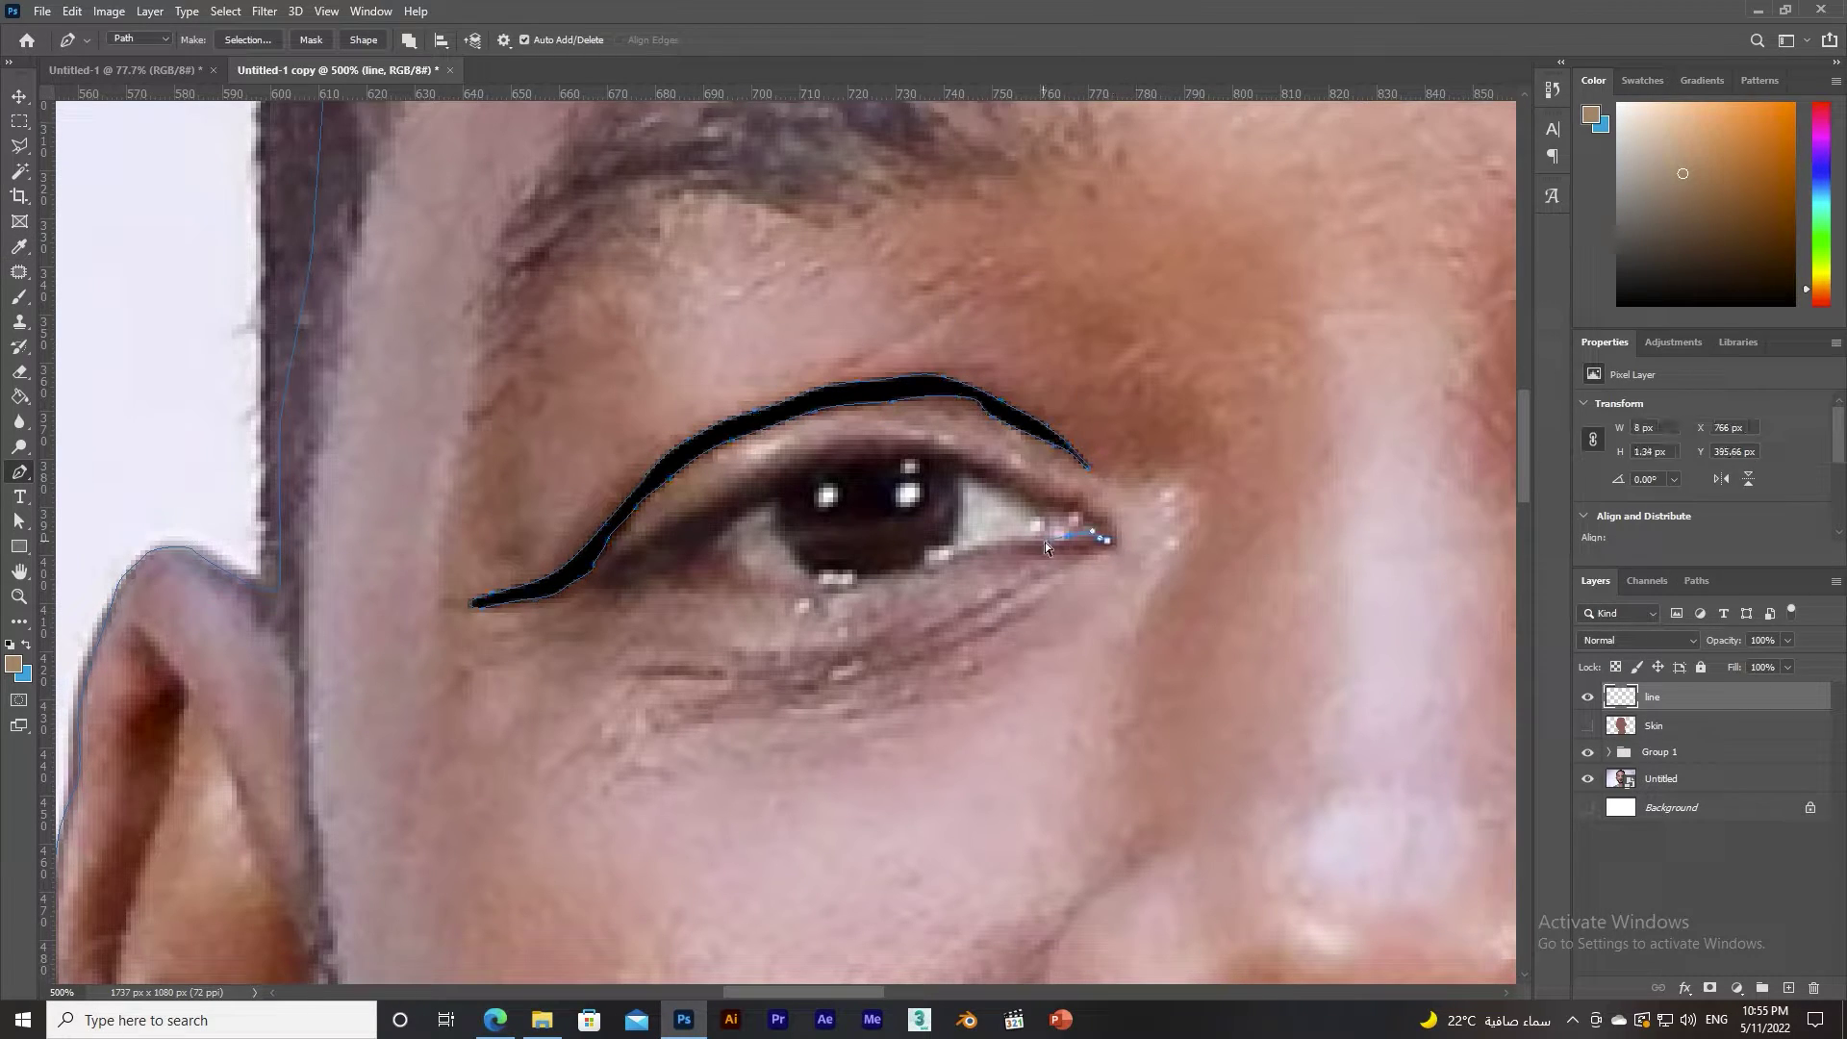
pyautogui.click(1016, 542)
pyautogui.click(930, 565)
pyautogui.click(622, 594)
pyautogui.click(1109, 540)
pyautogui.rightClick(1088, 545)
pyautogui.click(1159, 666)
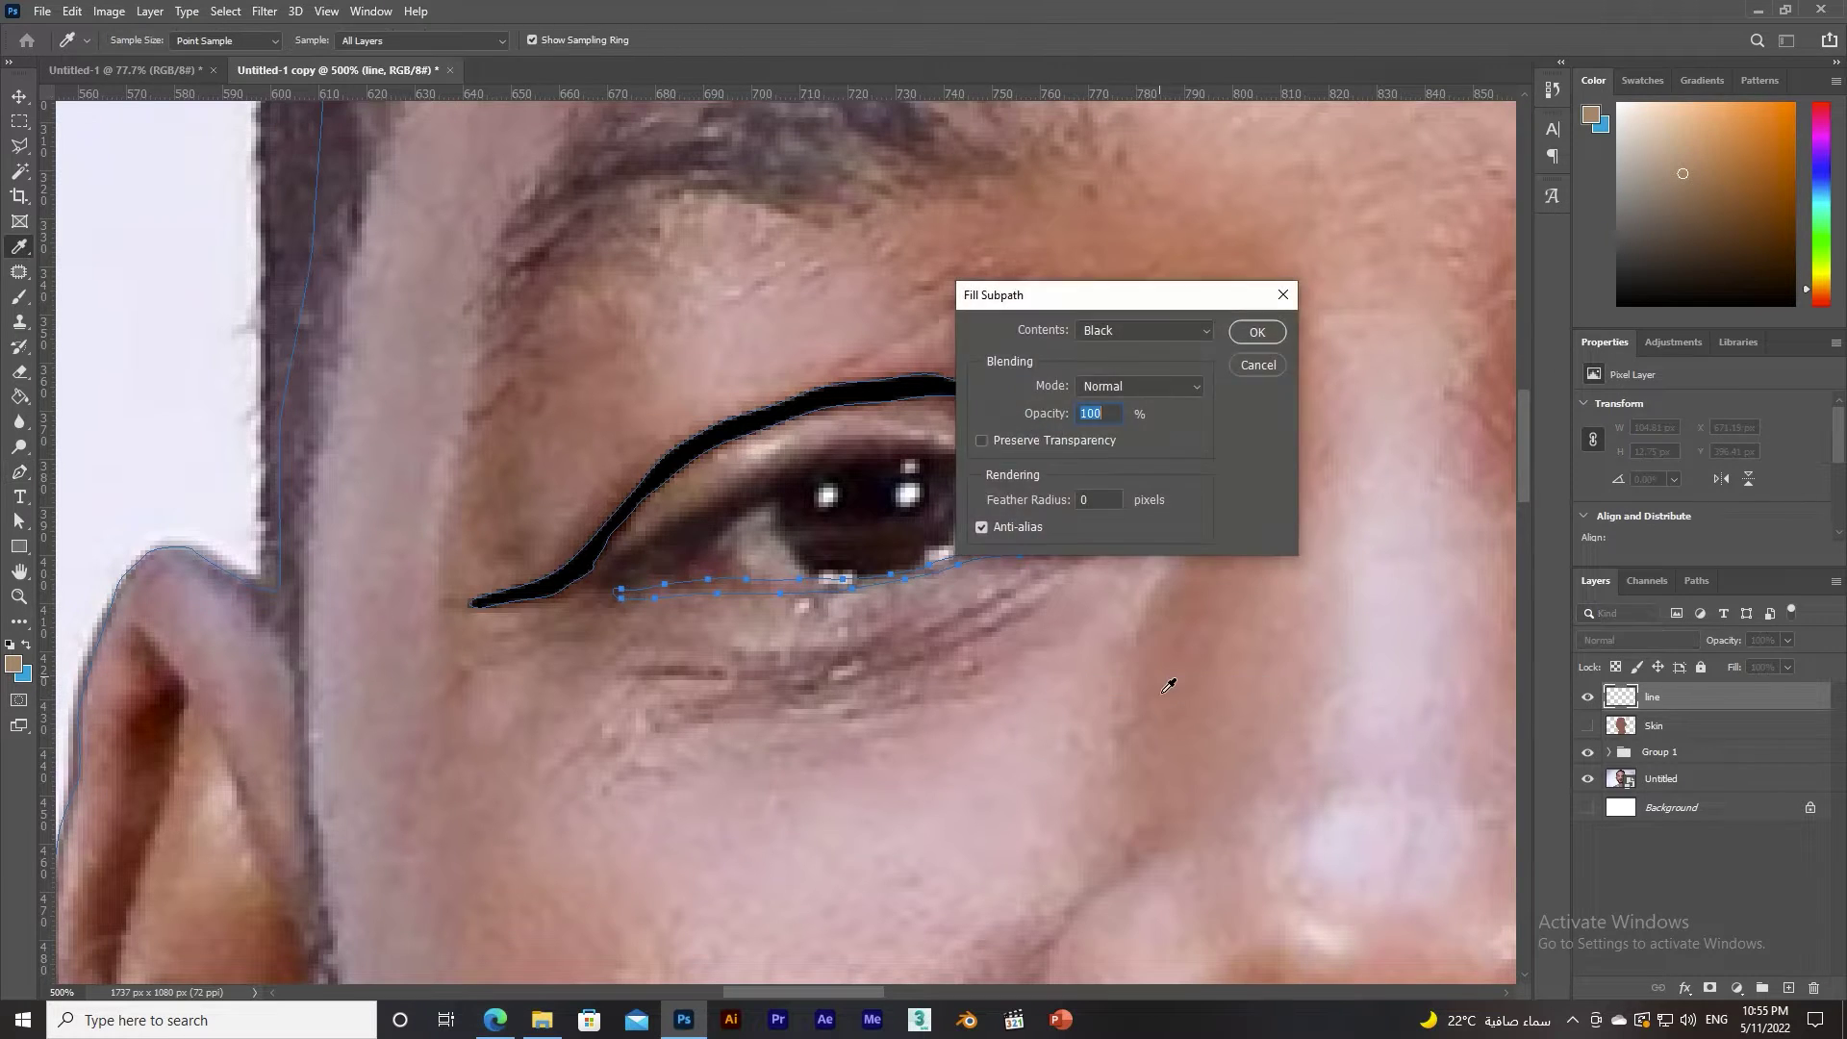
pyautogui.click(1251, 339)
pyautogui.click(592, 584)
# Trace the inner upper-lid line and stroke the subpath in black.
pyautogui.click(655, 541)
pyautogui.click(722, 493)
pyautogui.click(742, 475)
pyautogui.click(780, 464)
pyautogui.click(820, 454)
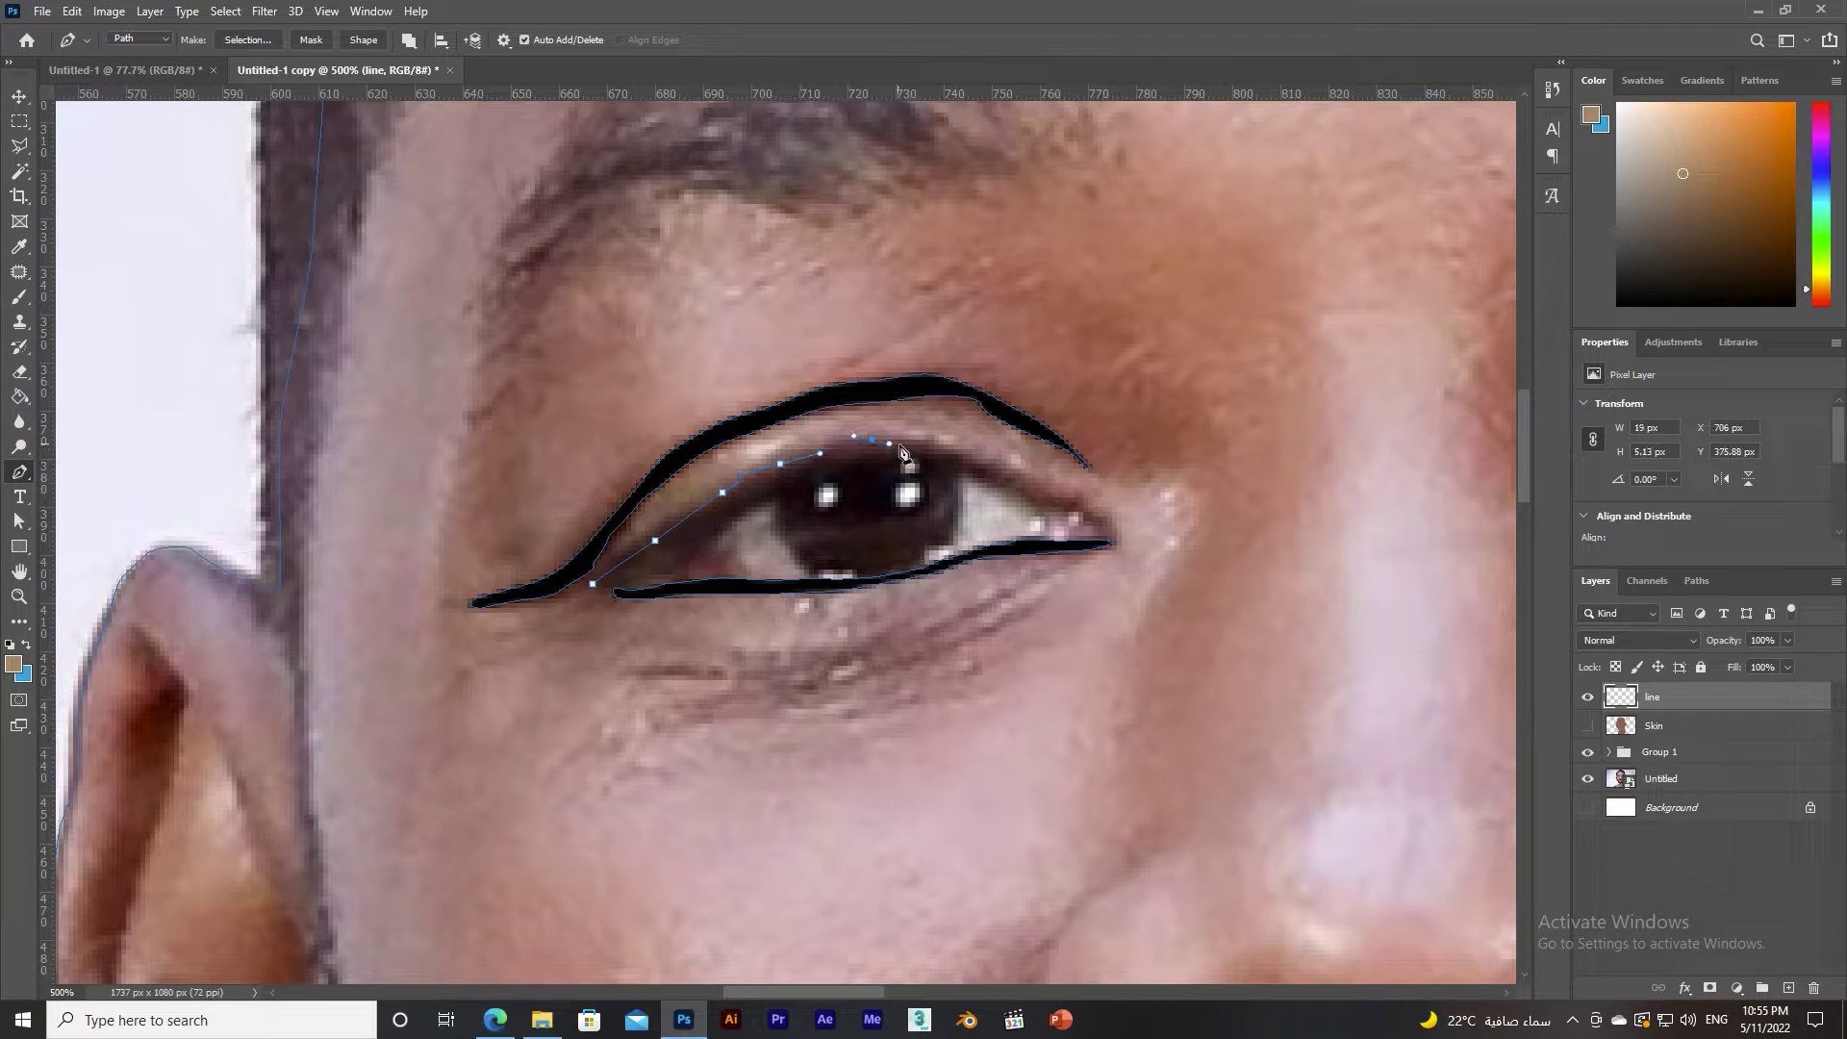
pyautogui.moveTo(909, 466); pyautogui.dragTo(854, 467)
pyautogui.click(880, 465)
pyautogui.click(794, 482)
pyautogui.click(703, 545)
pyautogui.click(636, 574)
pyautogui.click(607, 579)
pyautogui.rightClick(673, 563)
pyautogui.click(751, 673)
# Pen-outline the first eyebrow, close it, and fill the subpath with black.
pyautogui.scroll(6, 936, 573)
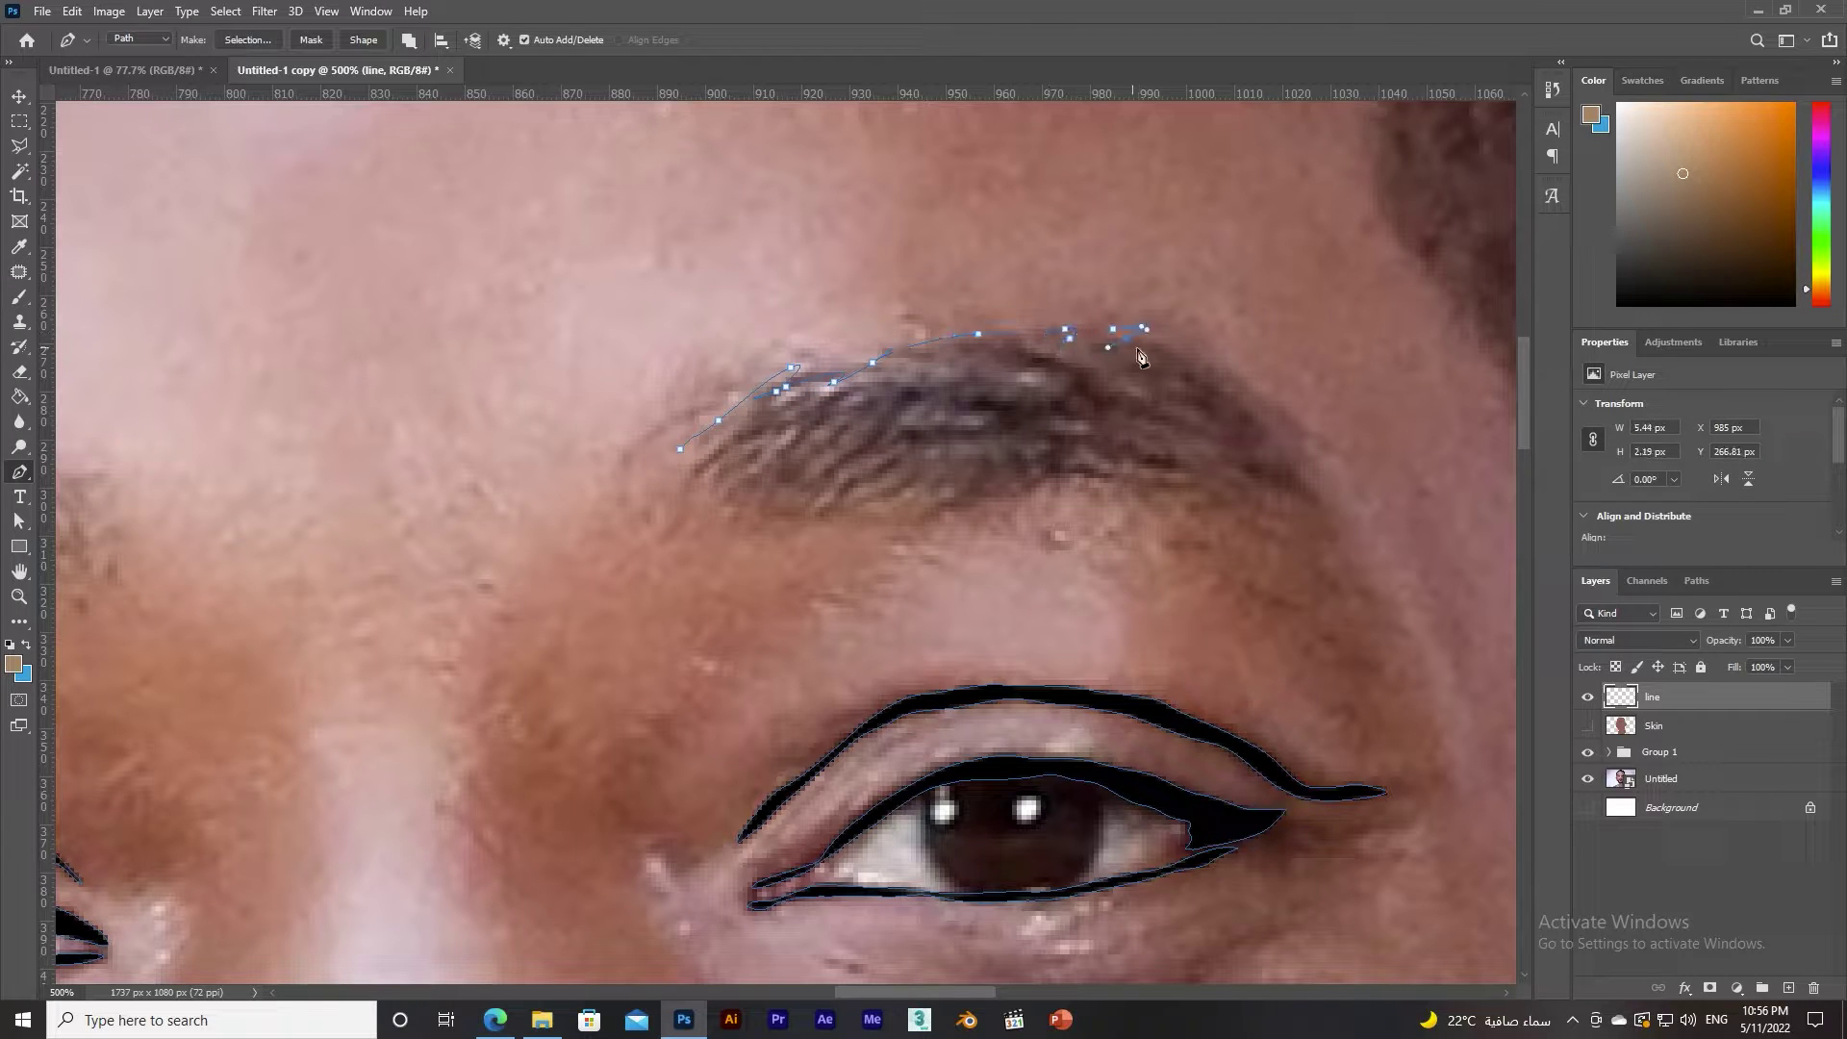
pyautogui.click(1310, 483)
pyautogui.click(1330, 511)
pyautogui.click(1344, 543)
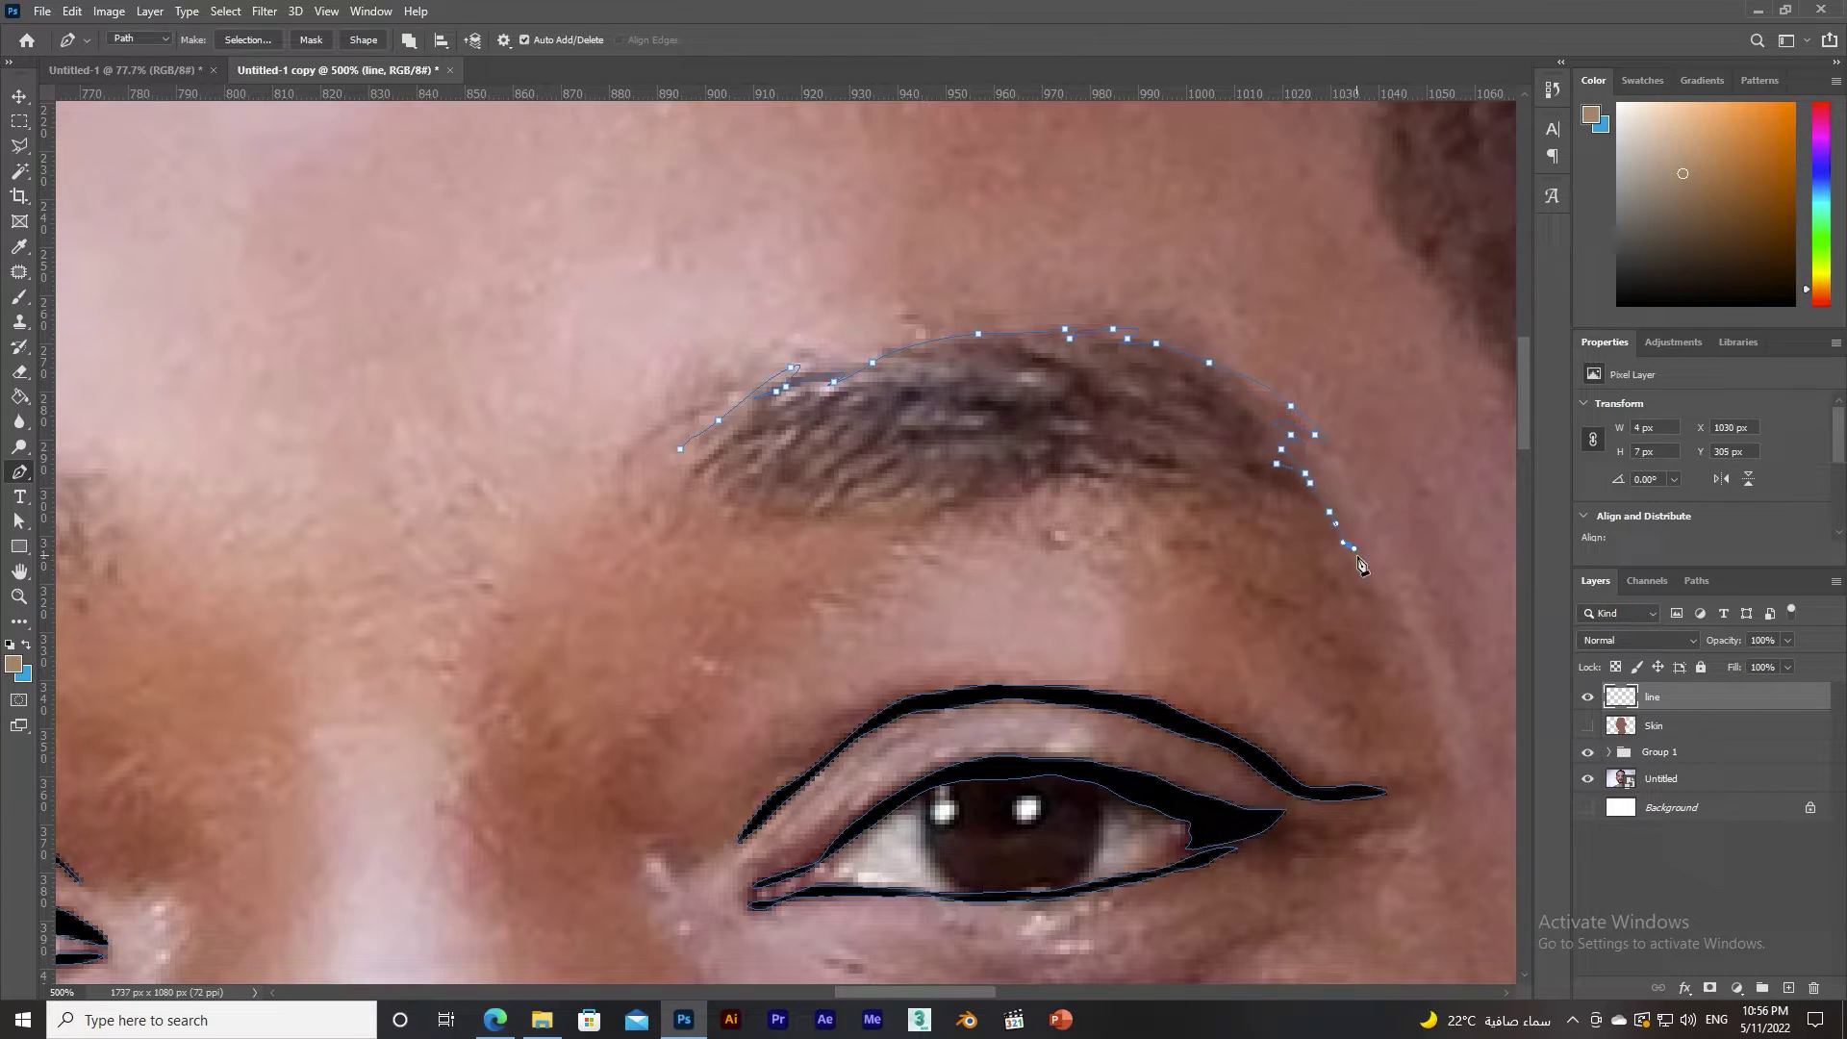
pyautogui.click(1166, 479)
pyautogui.click(1108, 473)
pyautogui.click(1066, 473)
pyautogui.click(977, 497)
pyautogui.click(895, 503)
pyautogui.click(671, 481)
pyautogui.rightClick(1036, 401)
pyautogui.click(1154, 515)
# Outline and fill the second eyebrow black, then reframe toward the hairline by the ear.
pyautogui.hscroll(-5, 830, 536)
pyautogui.click(941, 489)
pyautogui.click(953, 535)
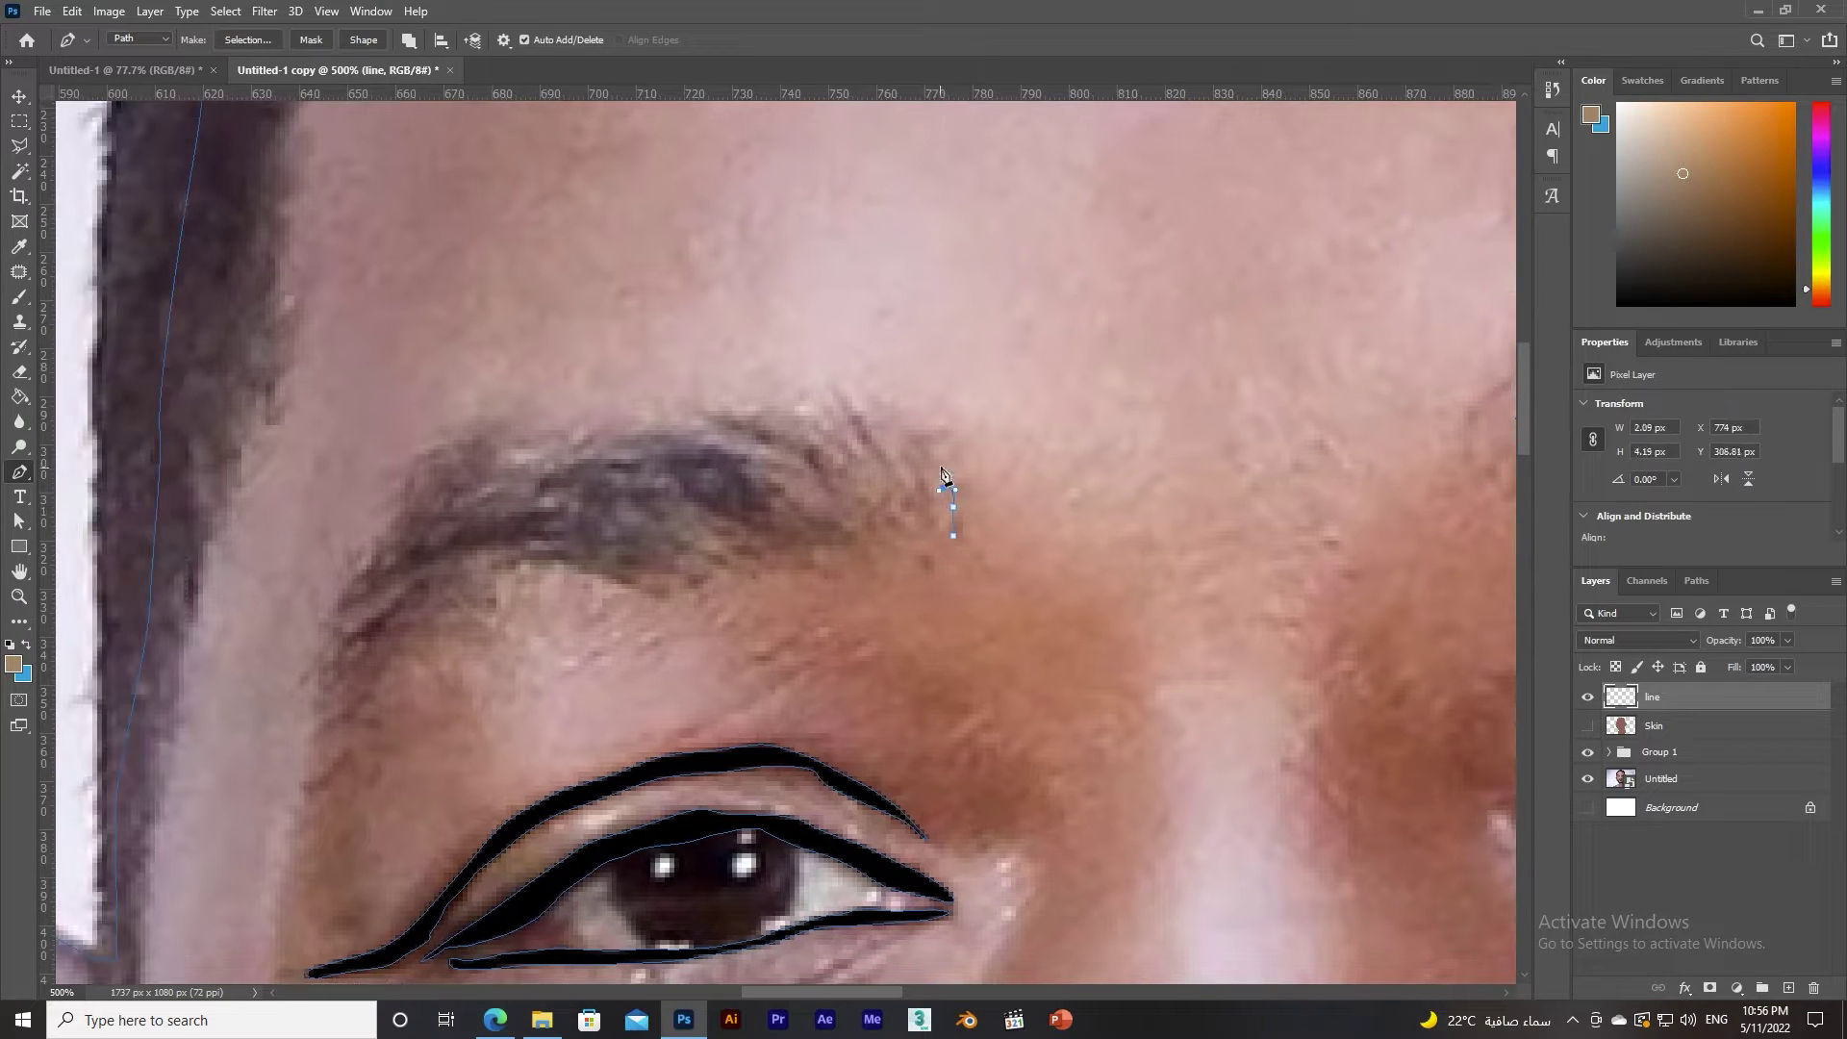
pyautogui.click(818, 414)
pyautogui.click(776, 411)
pyautogui.click(761, 420)
pyautogui.click(693, 421)
pyautogui.click(649, 427)
pyautogui.click(954, 549)
pyautogui.rightClick(955, 548)
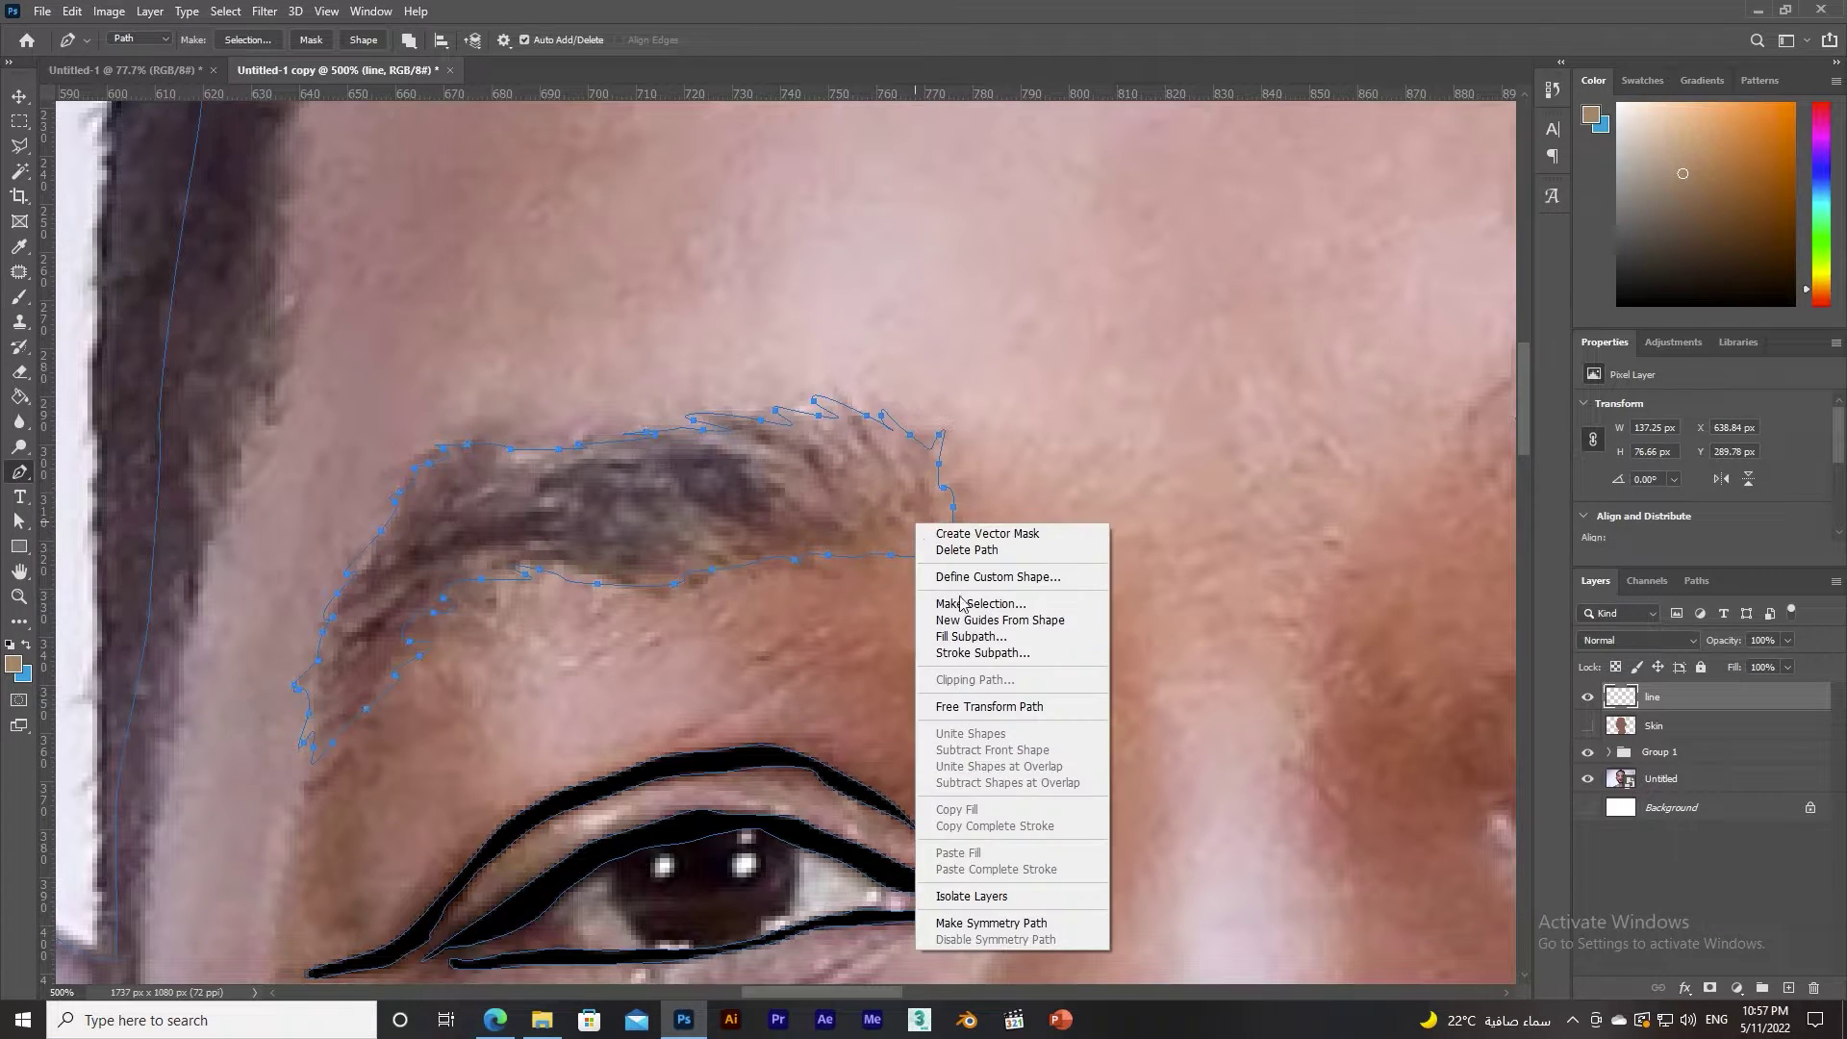
pyautogui.click(972, 619)
pyautogui.hotkey('ctrl', '-')
pyautogui.moveTo(955, 436)
pyautogui.mouseDown()
pyautogui.moveTo(967, 415)
pyautogui.moveTo(917, 546)
pyautogui.mouseUp()
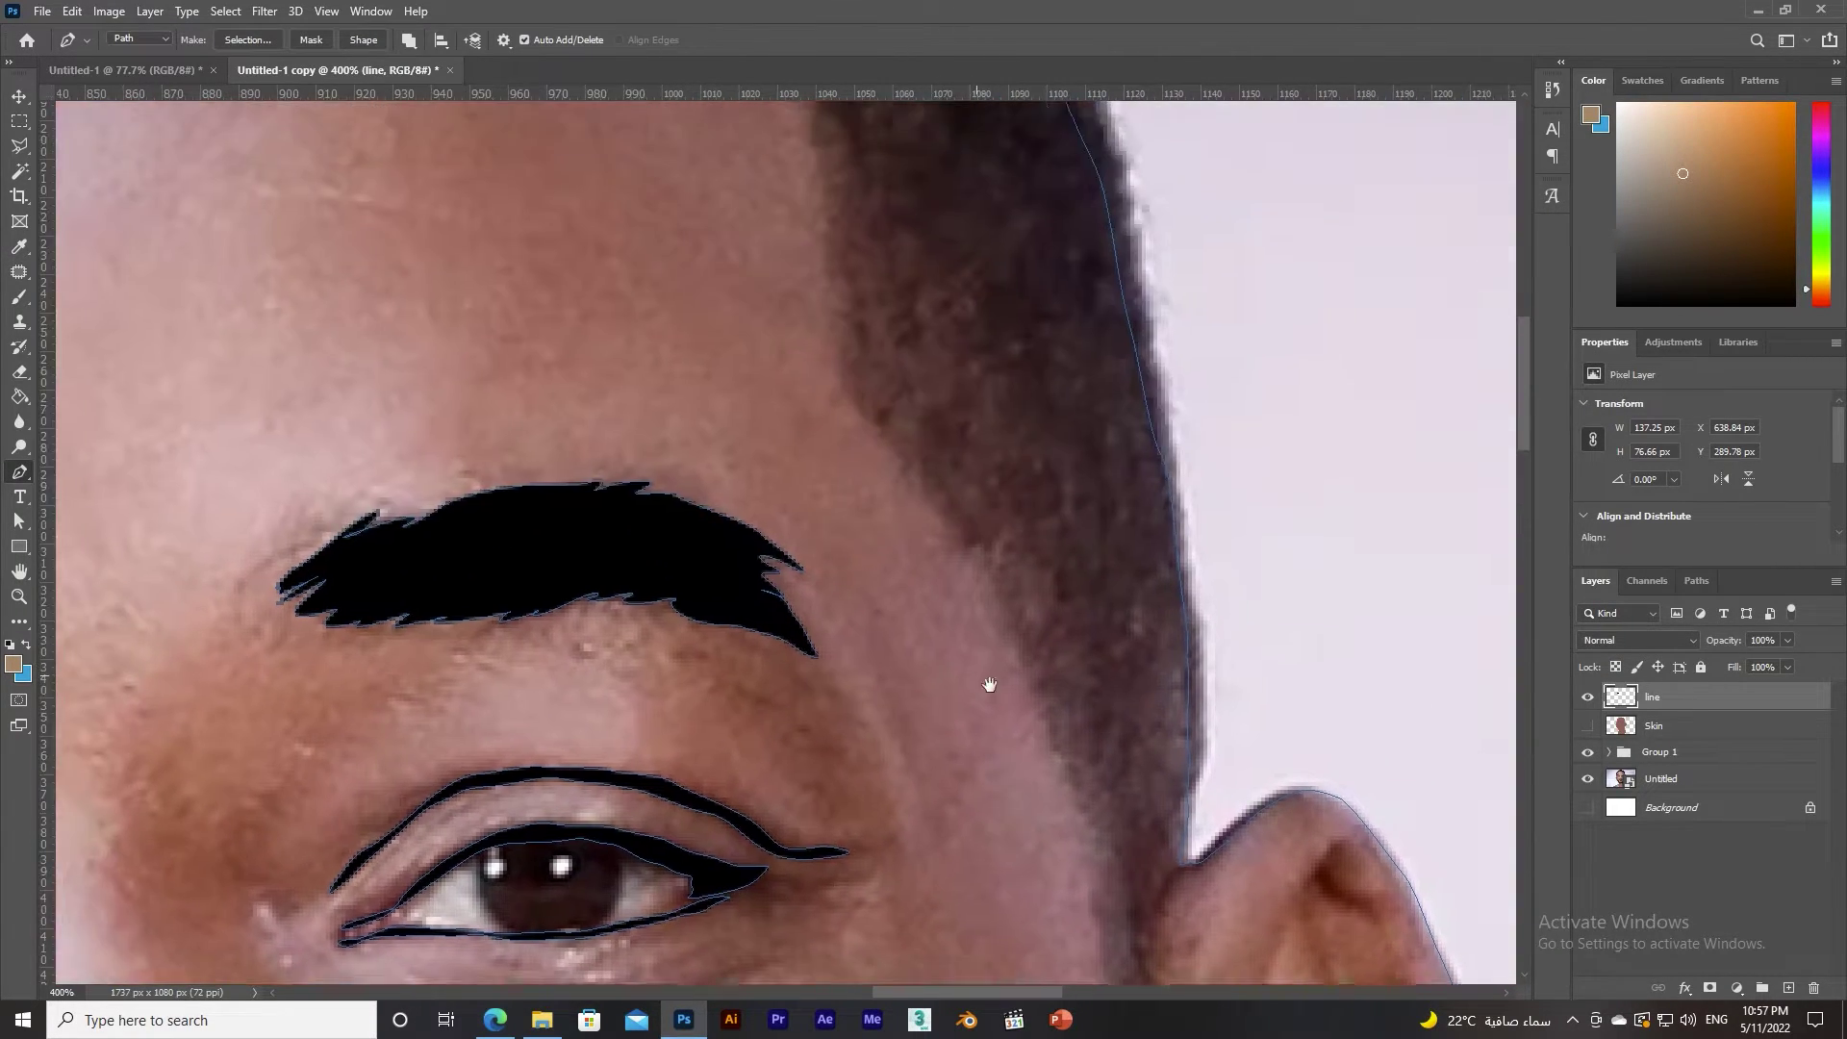
# Trace the hair edge from above the ear up the side of the head.
pyautogui.click(1059, 562)
pyautogui.click(1067, 508)
pyautogui.click(1071, 470)
pyautogui.click(1074, 423)
pyautogui.click(1071, 360)
pyautogui.click(1070, 327)
pyautogui.click(1055, 240)
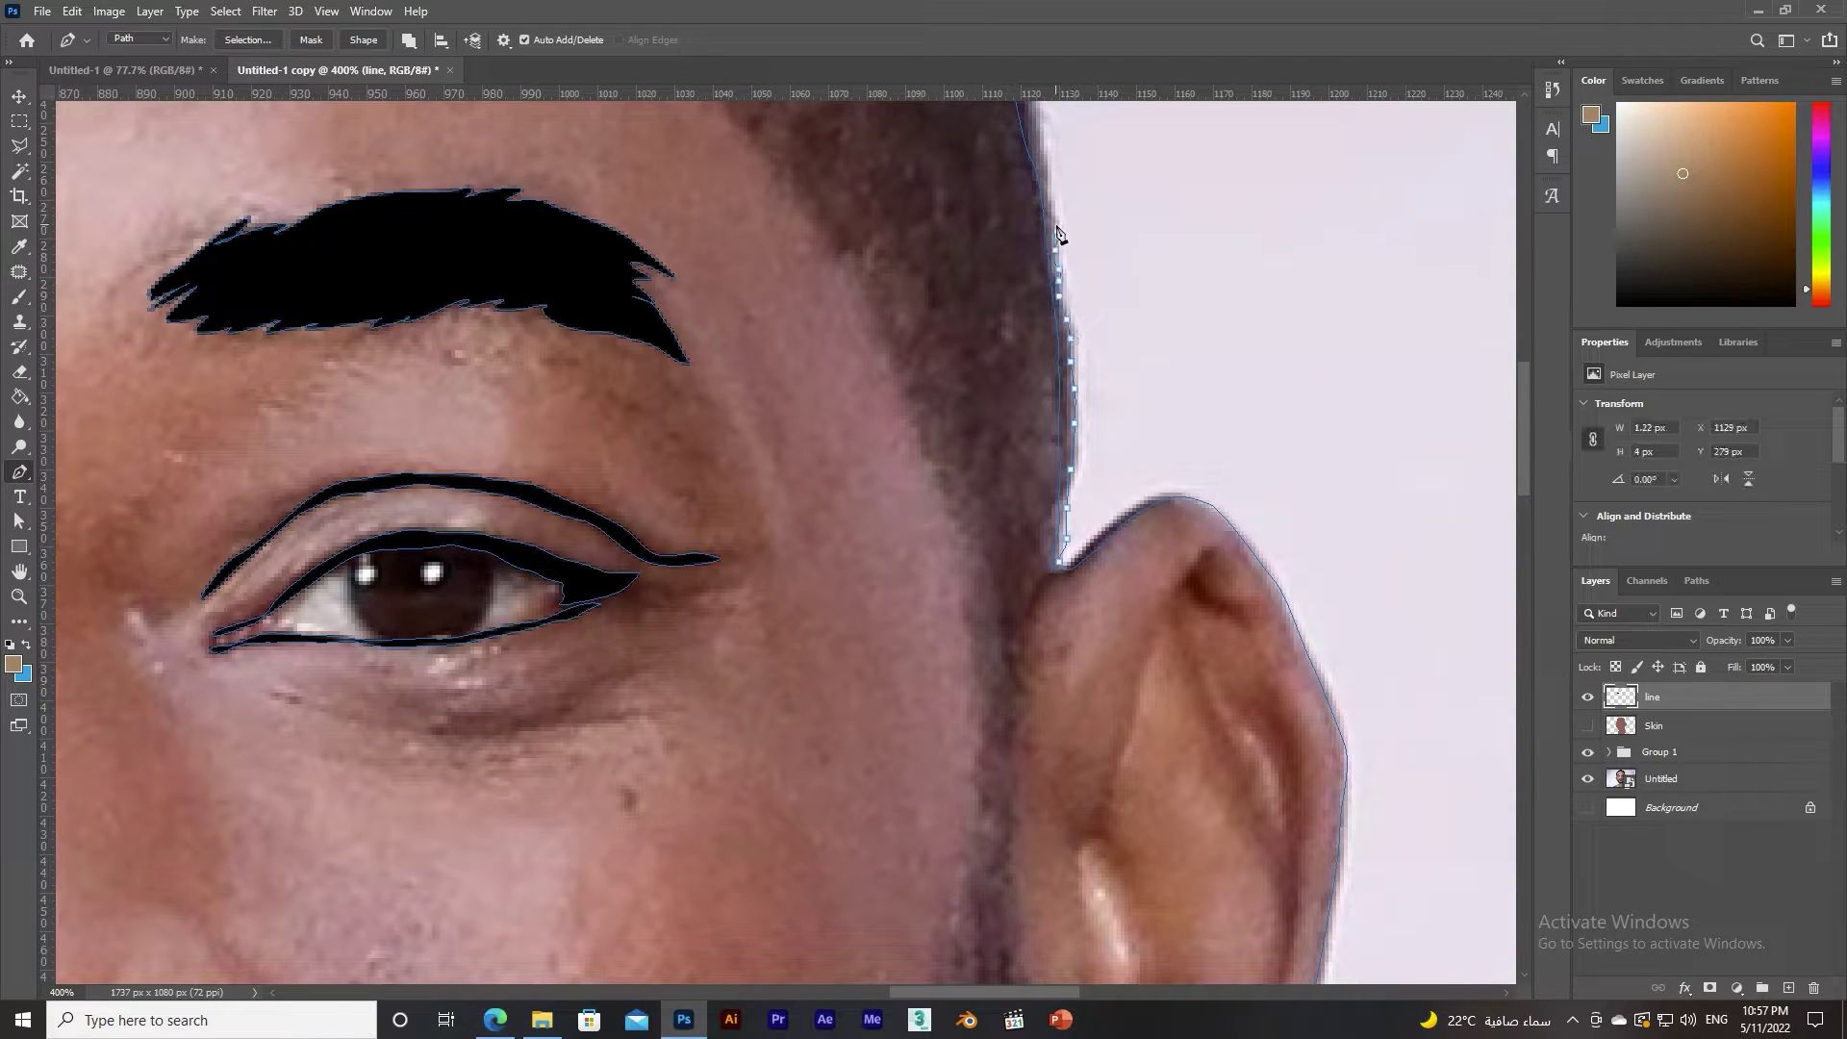
pyautogui.click(1048, 165)
pyautogui.moveTo(1024, 206); pyautogui.dragTo(957, 598)
pyautogui.click(955, 599)
pyautogui.click(938, 478)
pyautogui.click(919, 404)
pyautogui.click(895, 332)
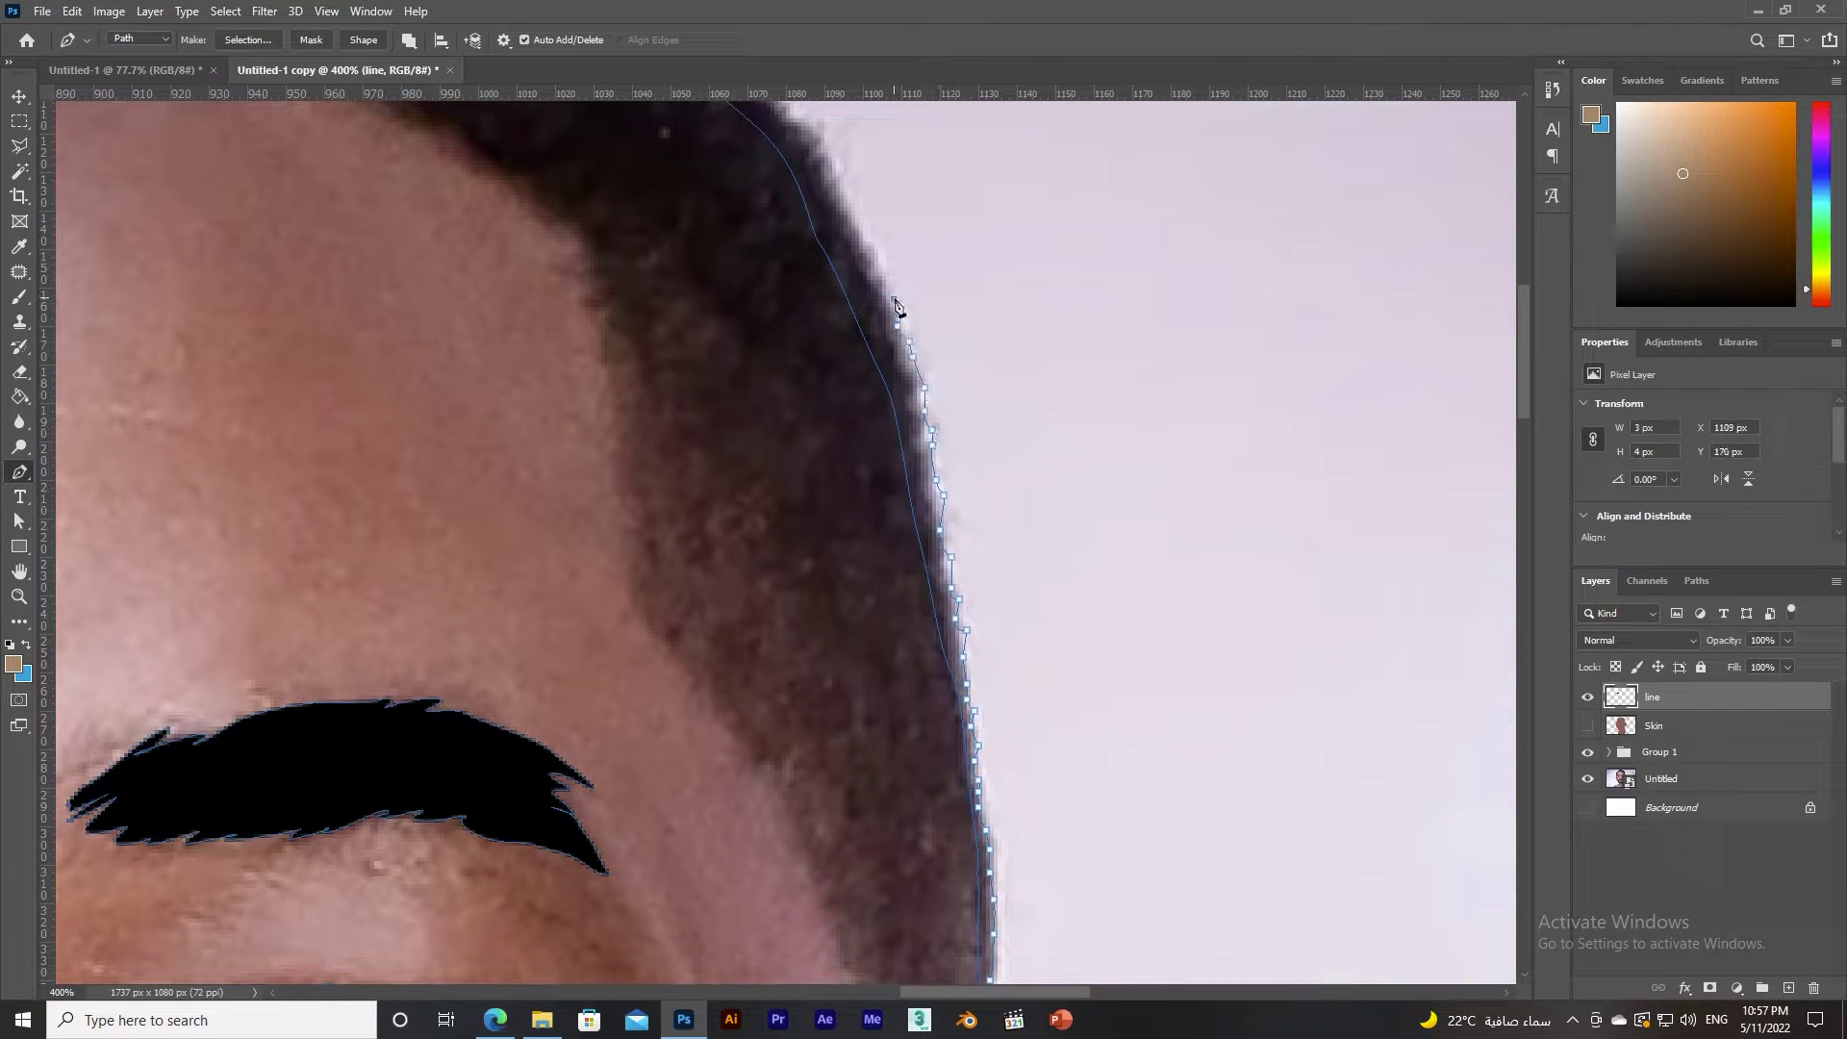
pyautogui.click(866, 262)
pyautogui.click(842, 197)
pyautogui.click(810, 159)
# Continue the hair outline across the top of the head and over the crown.
pyautogui.moveTo(802, 151); pyautogui.dragTo(921, 609)
pyautogui.click(873, 546)
pyautogui.click(827, 513)
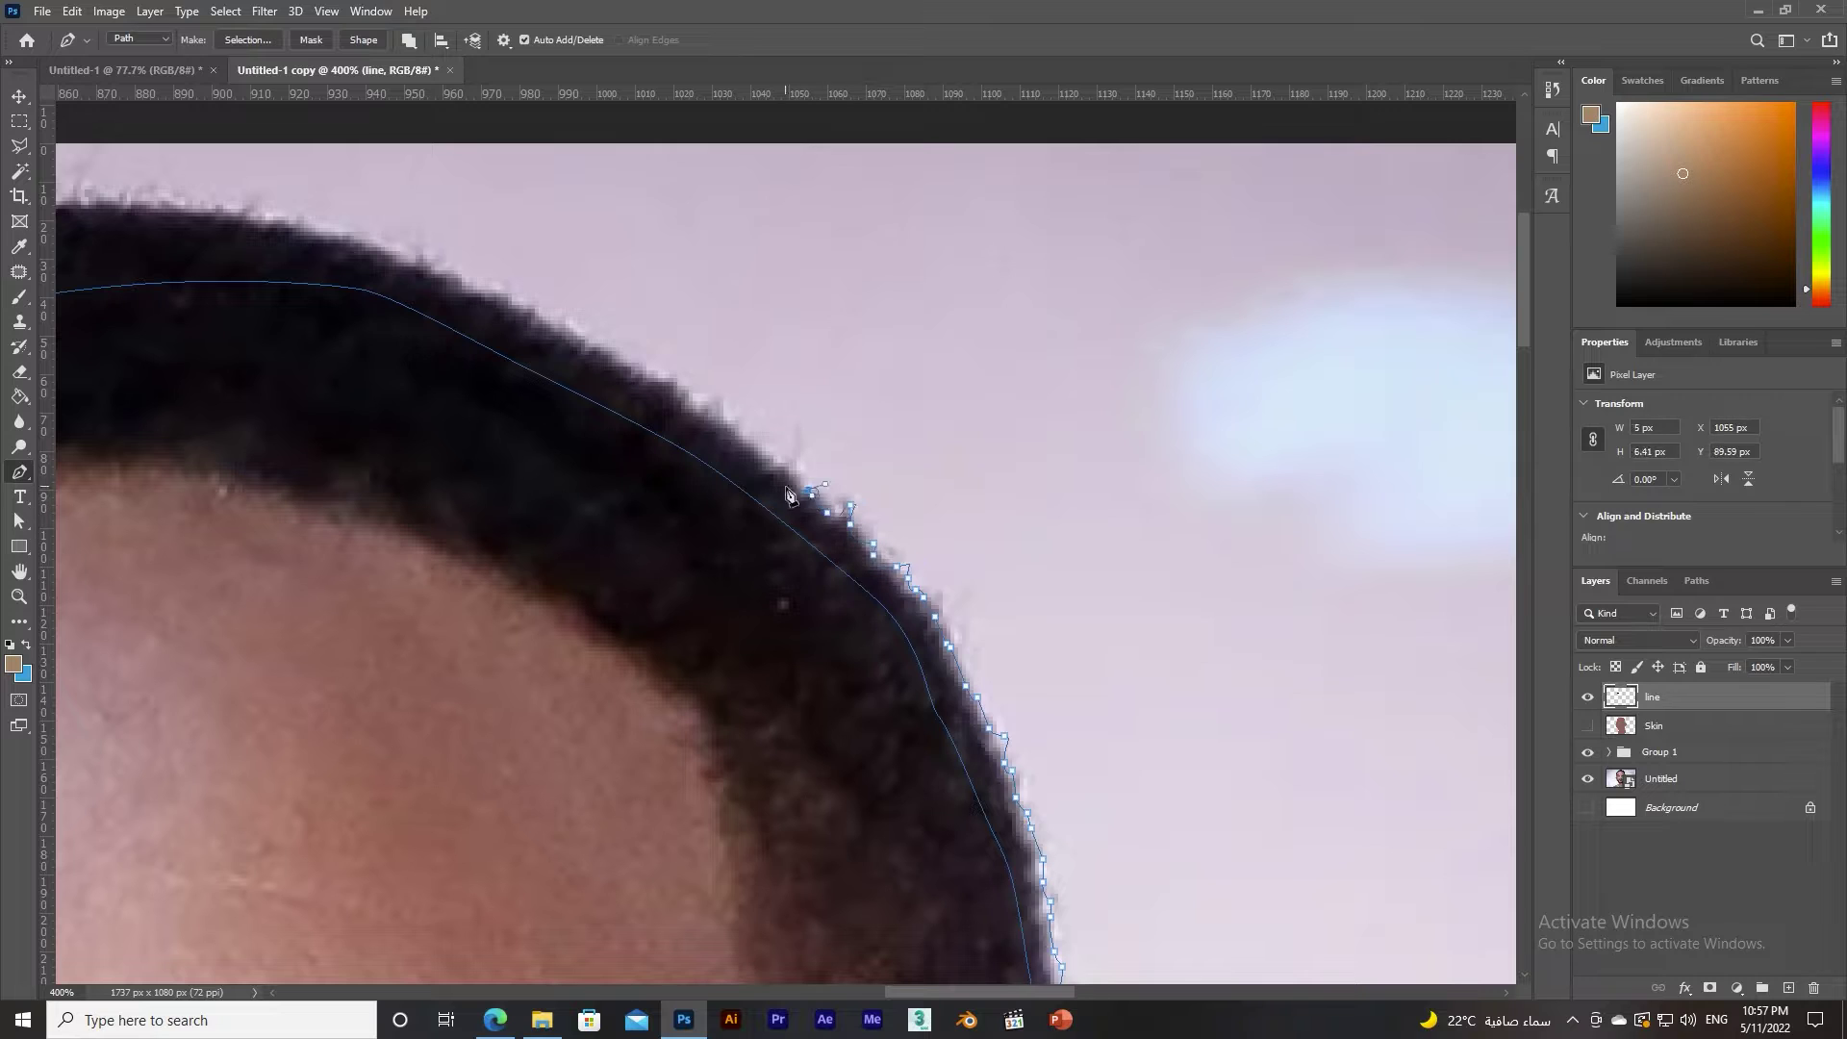
pyautogui.click(770, 466)
pyautogui.click(699, 405)
pyautogui.click(627, 371)
pyautogui.click(493, 290)
pyautogui.moveTo(478, 292); pyautogui.dragTo(1140, 524)
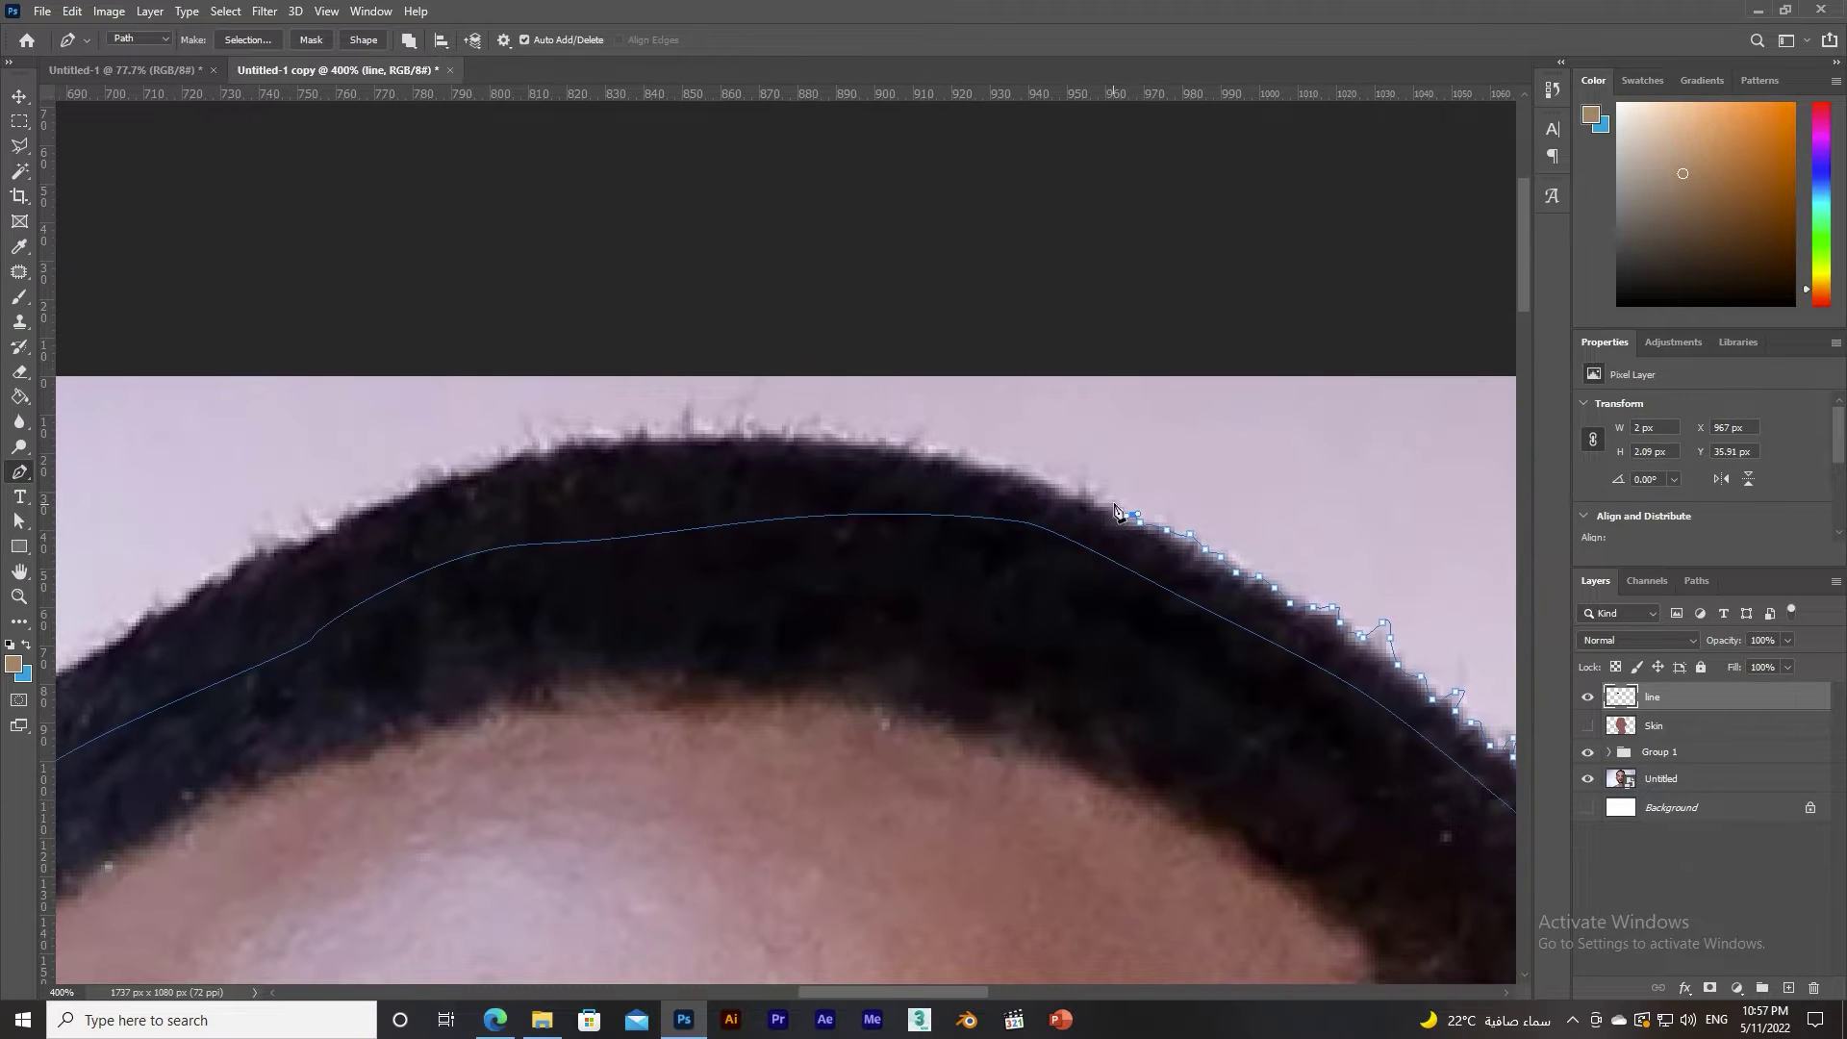
pyautogui.click(1058, 492)
pyautogui.click(909, 452)
pyautogui.click(801, 425)
pyautogui.click(717, 429)
pyautogui.click(603, 435)
pyautogui.click(483, 464)
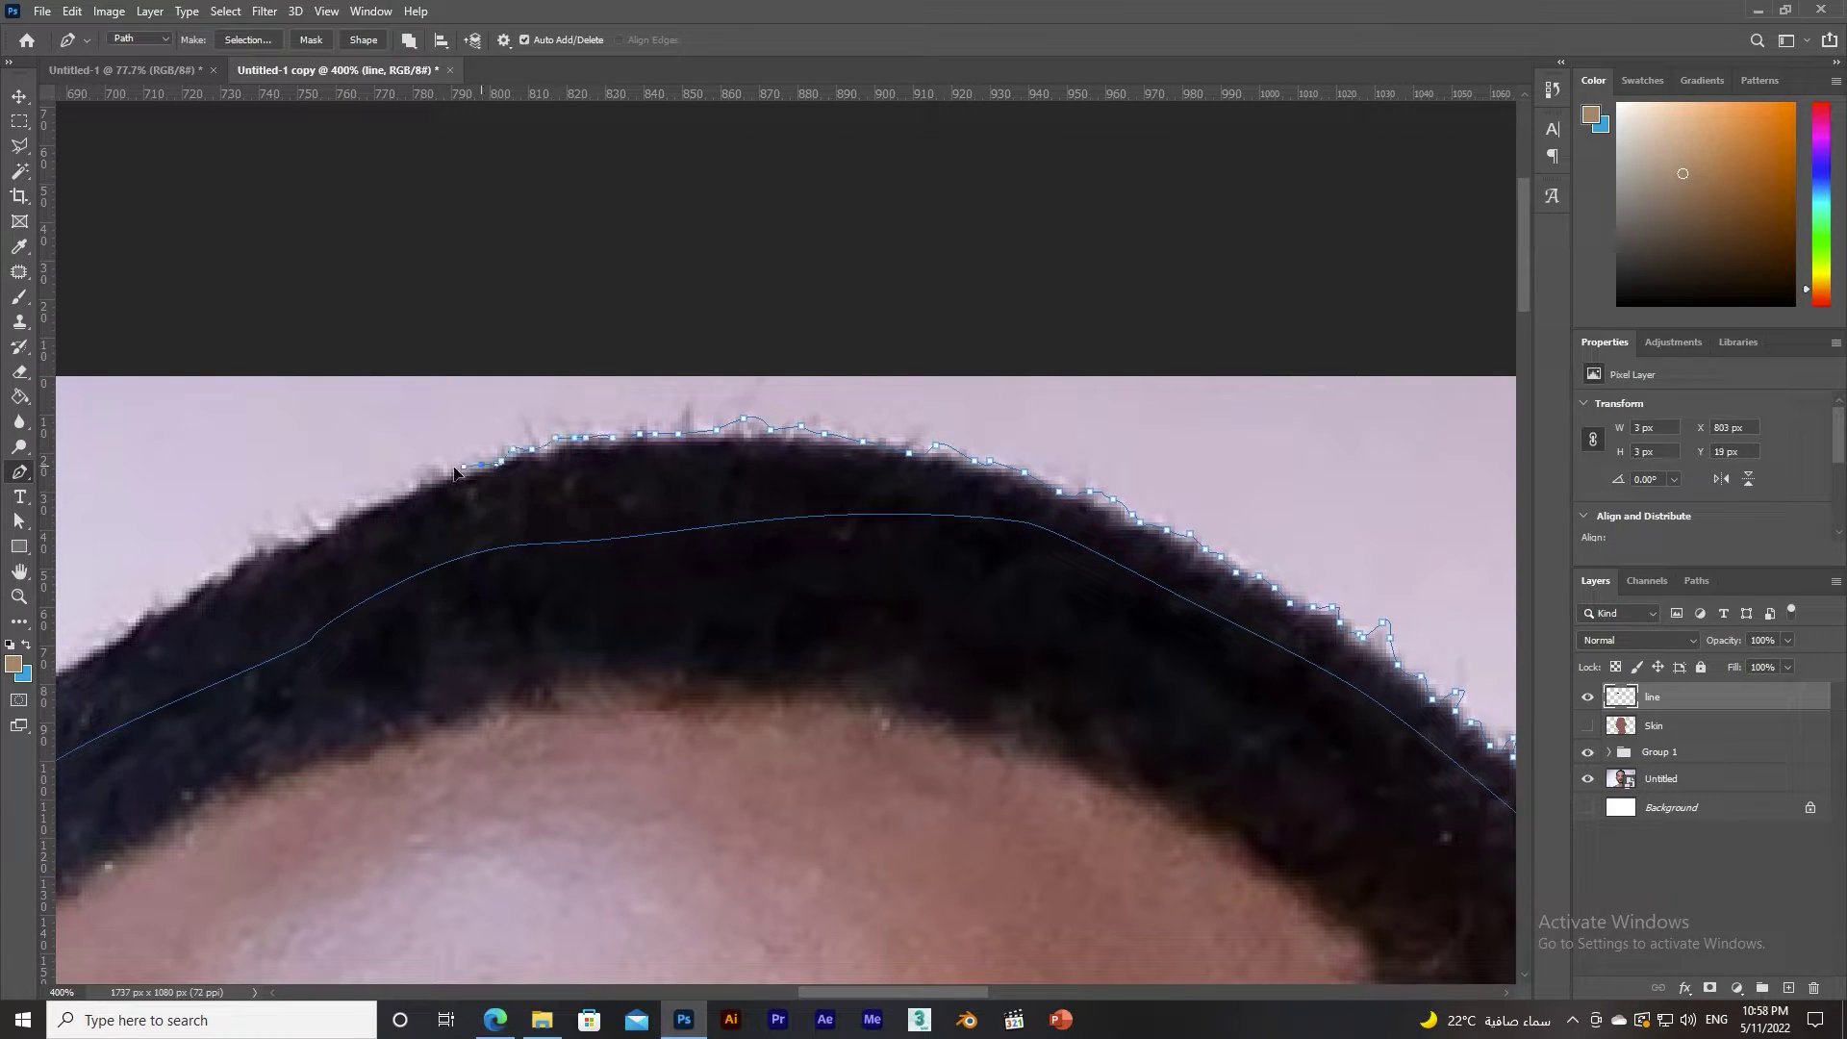
pyautogui.click(359, 506)
pyautogui.click(247, 557)
pyautogui.click(181, 594)
pyautogui.click(99, 641)
# Trace down the far side, close the hair path, and fill it black.
pyautogui.moveTo(82, 676); pyautogui.dragTo(741, 346)
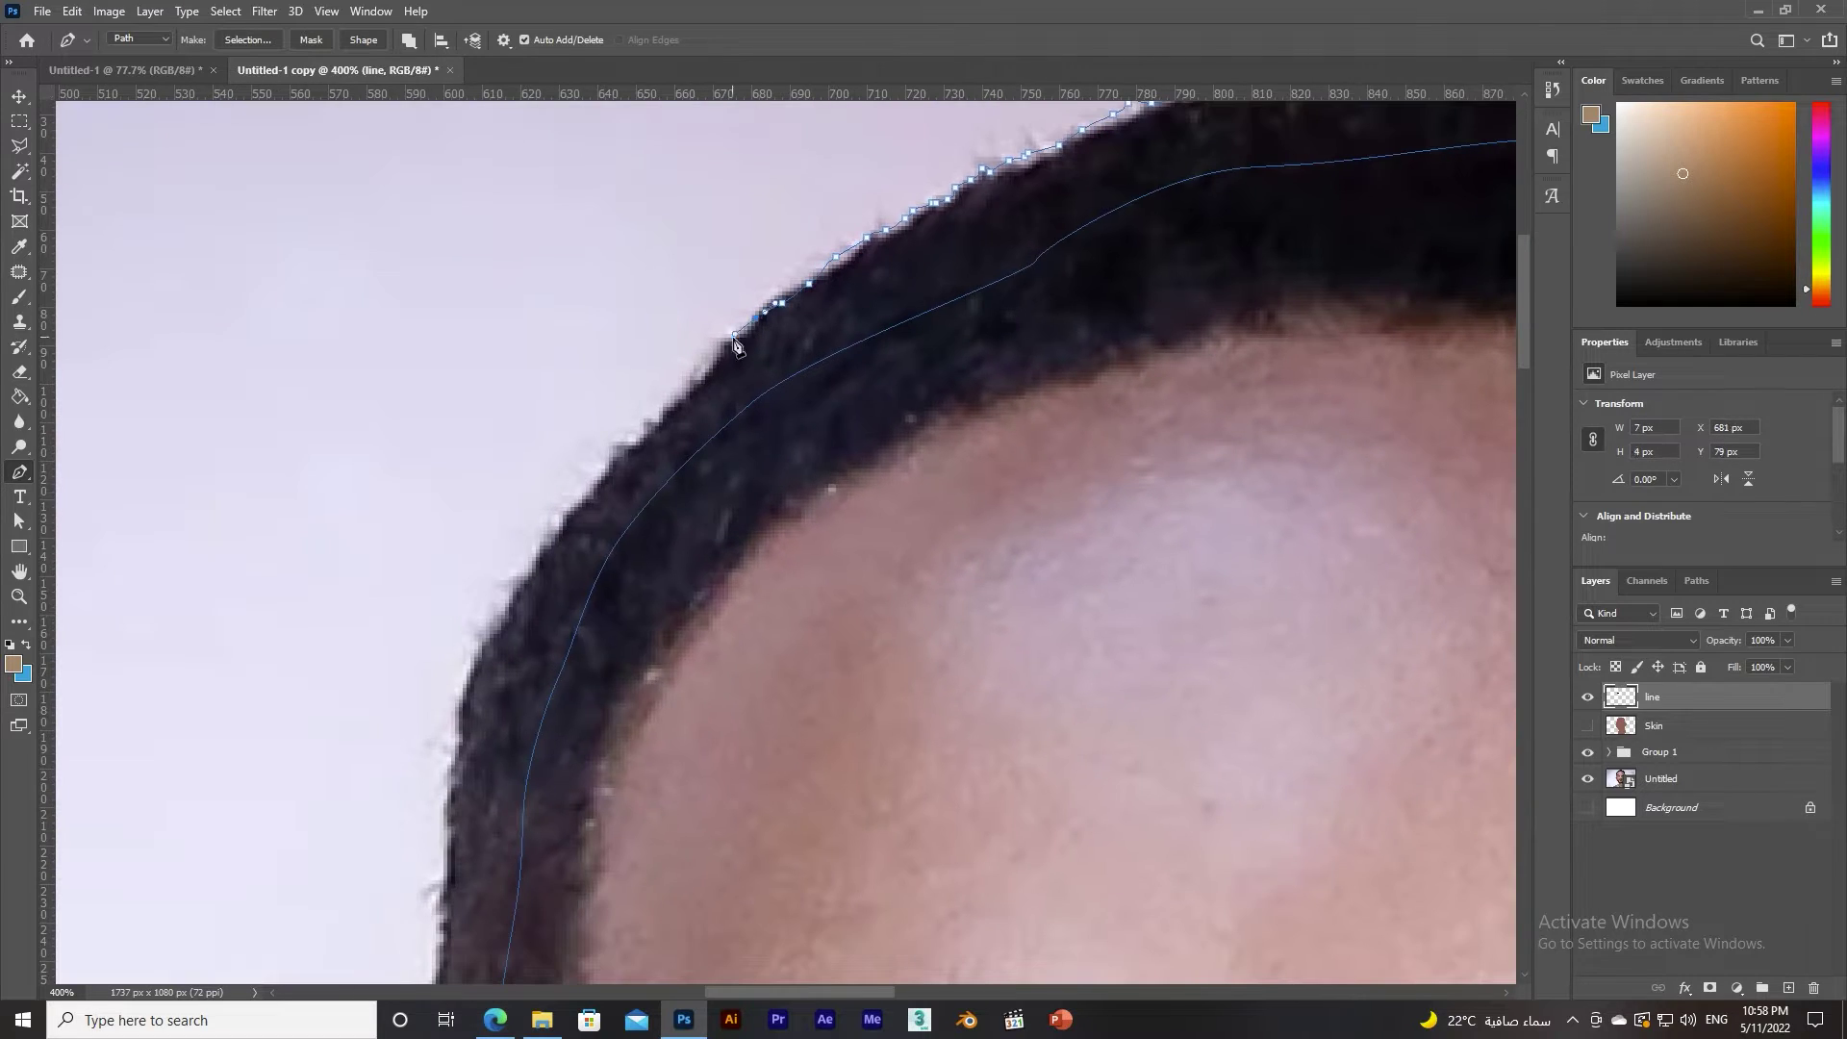
pyautogui.click(654, 414)
pyautogui.click(529, 567)
pyautogui.click(462, 721)
pyautogui.moveTo(452, 962)
pyautogui.mouseDown()
pyautogui.moveTo(468, 459)
pyautogui.moveTo(457, 933)
pyautogui.moveTo(493, 541)
pyautogui.mouseUp()
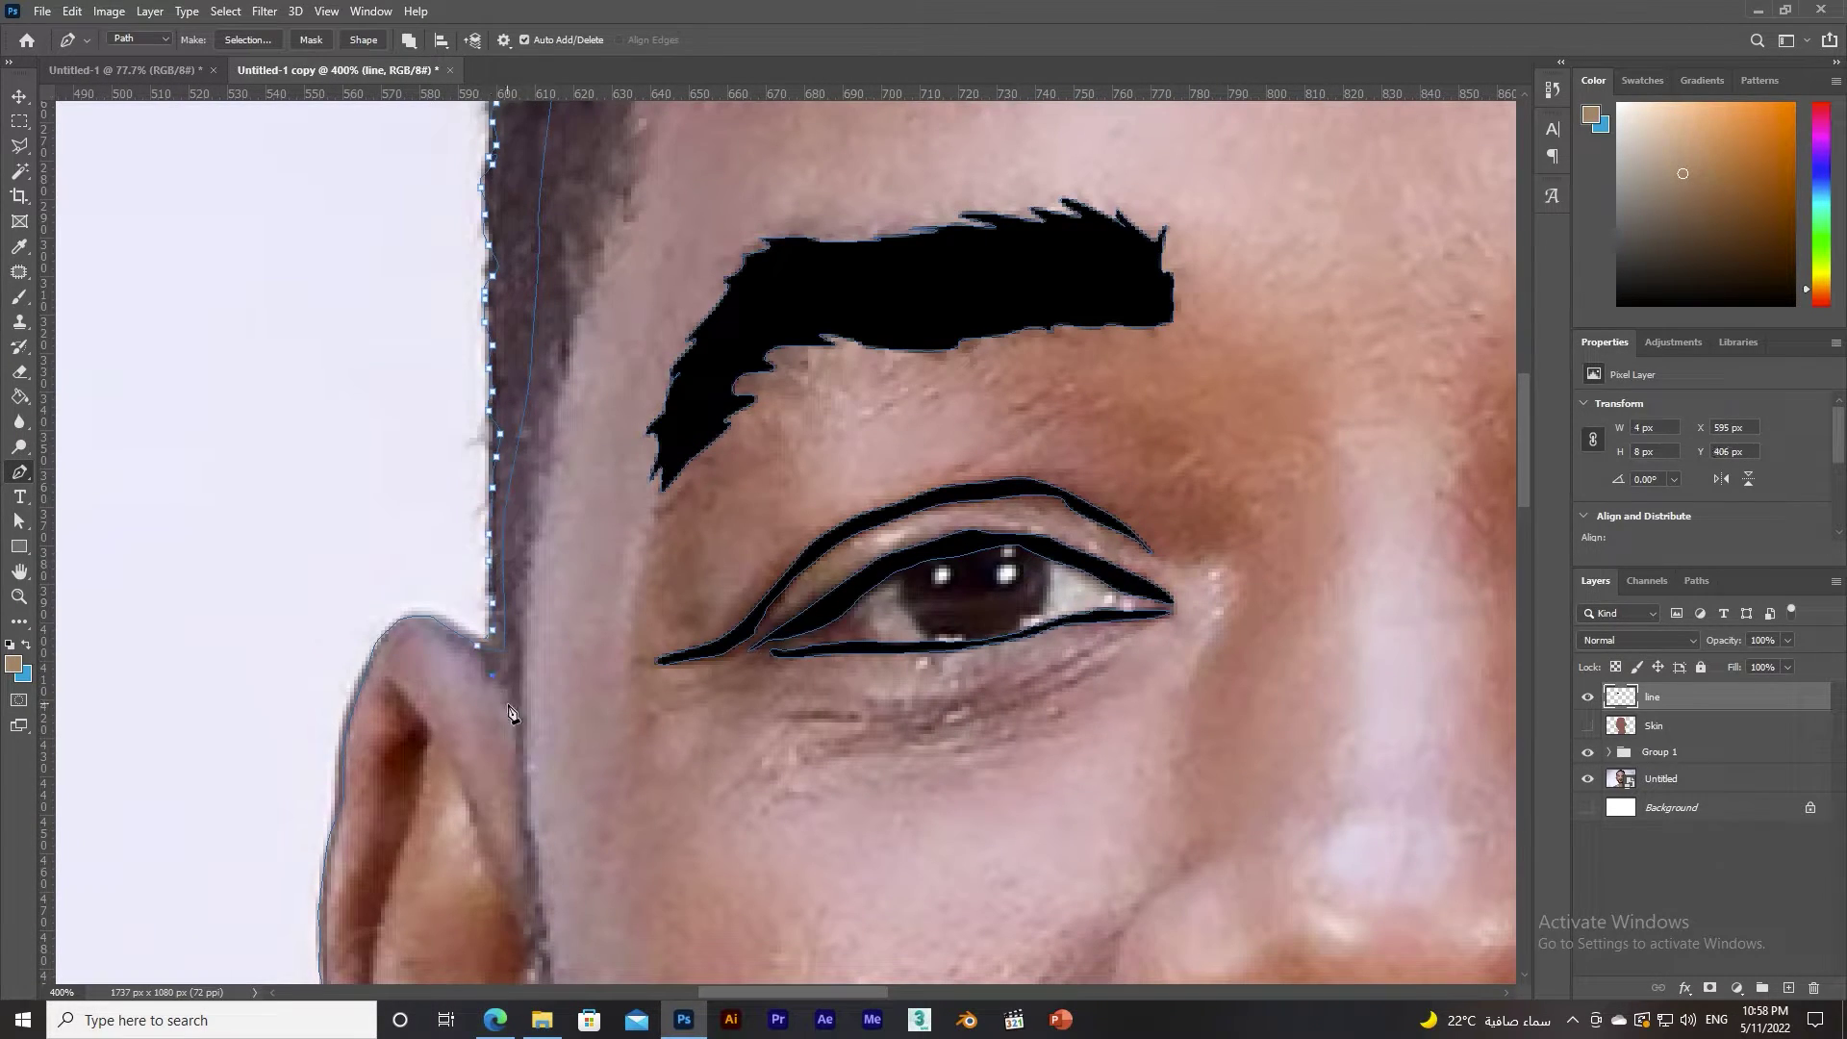
pyautogui.moveTo(645, 178); pyautogui.dragTo(645, 574)
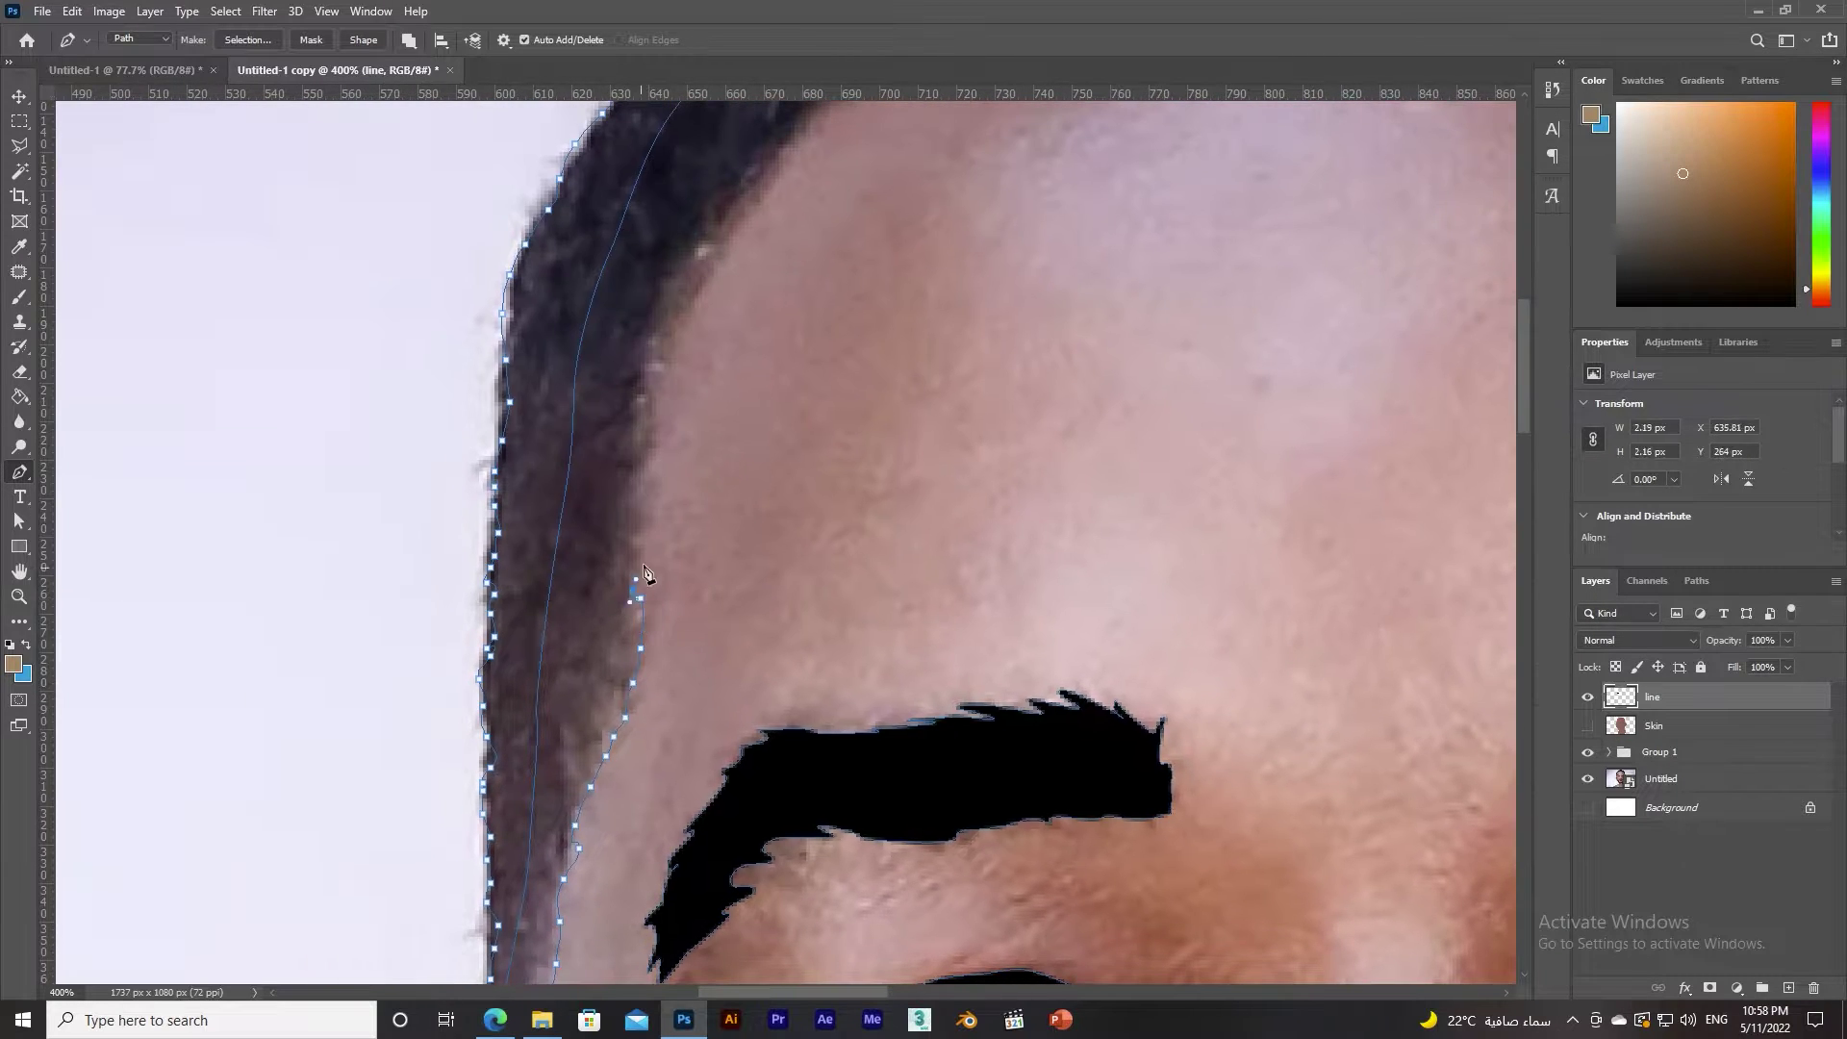
pyautogui.moveTo(685, 306)
pyautogui.mouseDown()
pyautogui.moveTo(610, 624)
pyautogui.moveTo(813, 452)
pyautogui.moveTo(1078, 361)
pyautogui.moveTo(1513, 408)
pyautogui.moveTo(852, 332)
pyautogui.moveTo(1142, 535)
pyautogui.moveTo(1190, 833)
pyautogui.moveTo(1025, 463)
pyautogui.mouseUp()
pyautogui.moveTo(1162, 728); pyautogui.dragTo(1055, 501)
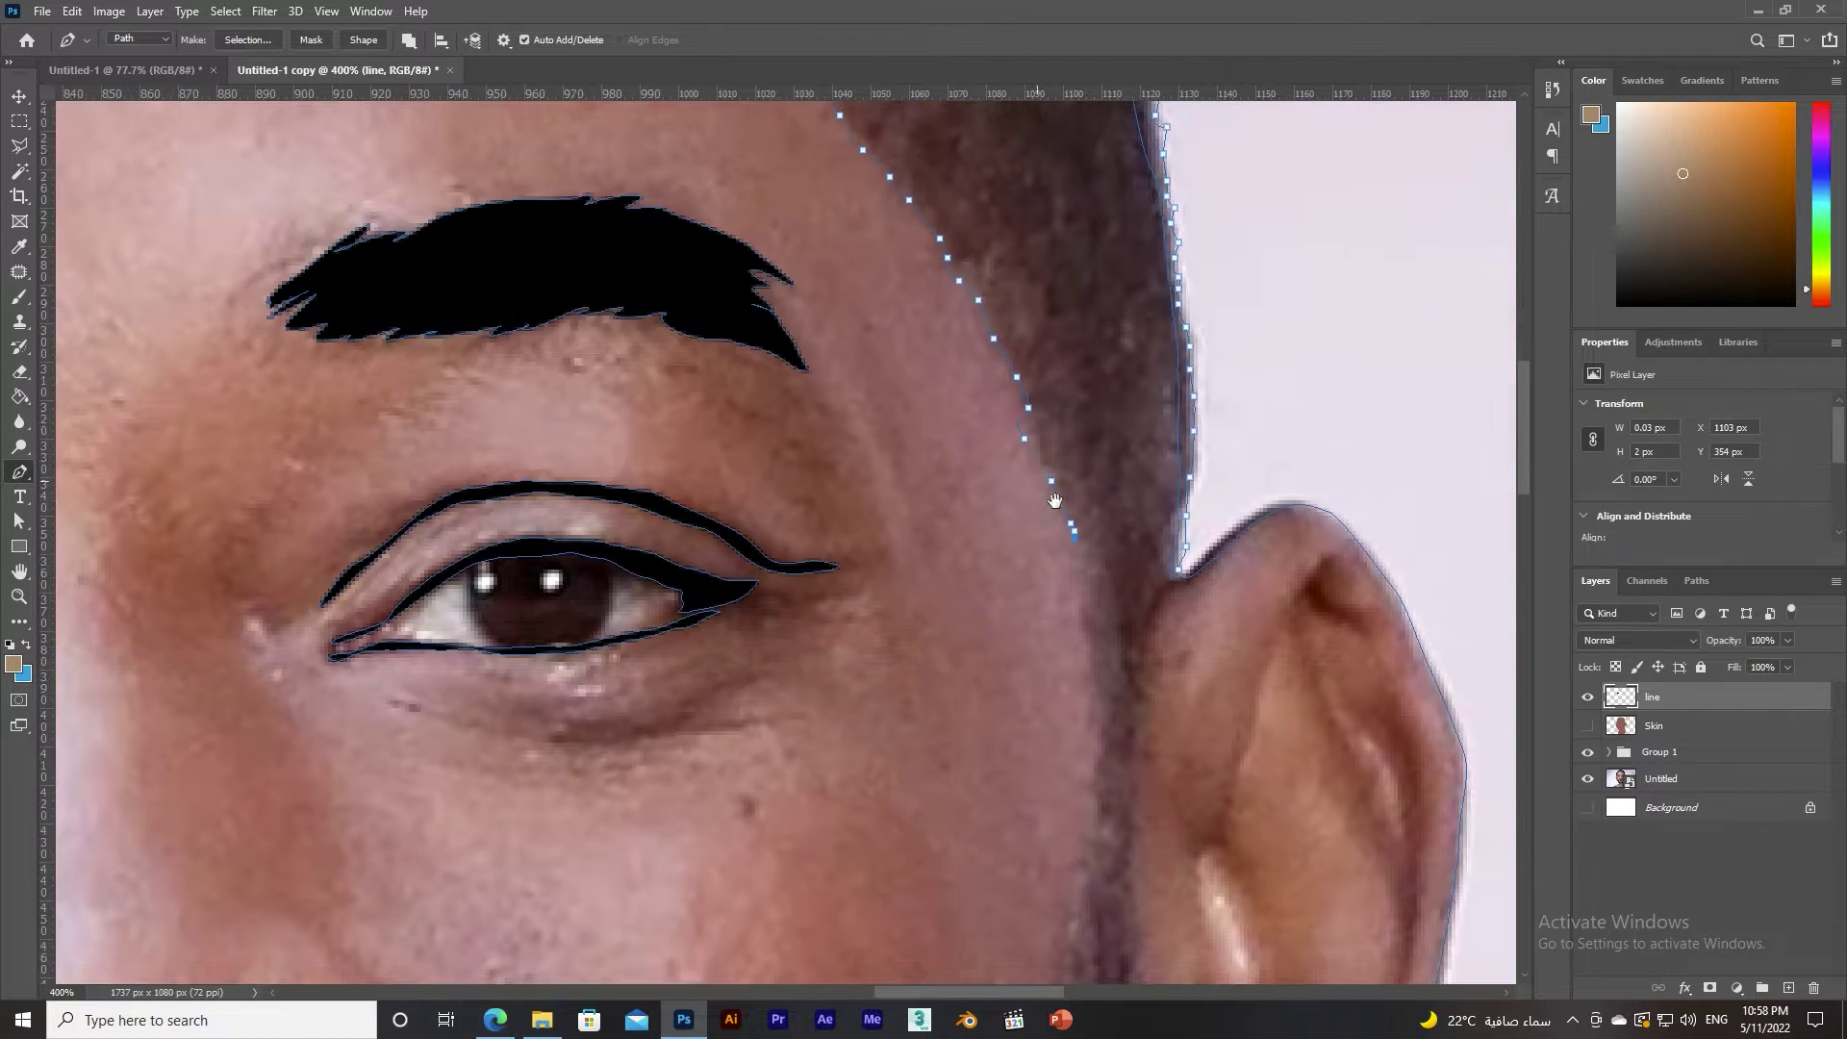
pyautogui.rightClick(1121, 664)
pyautogui.click(1174, 619)
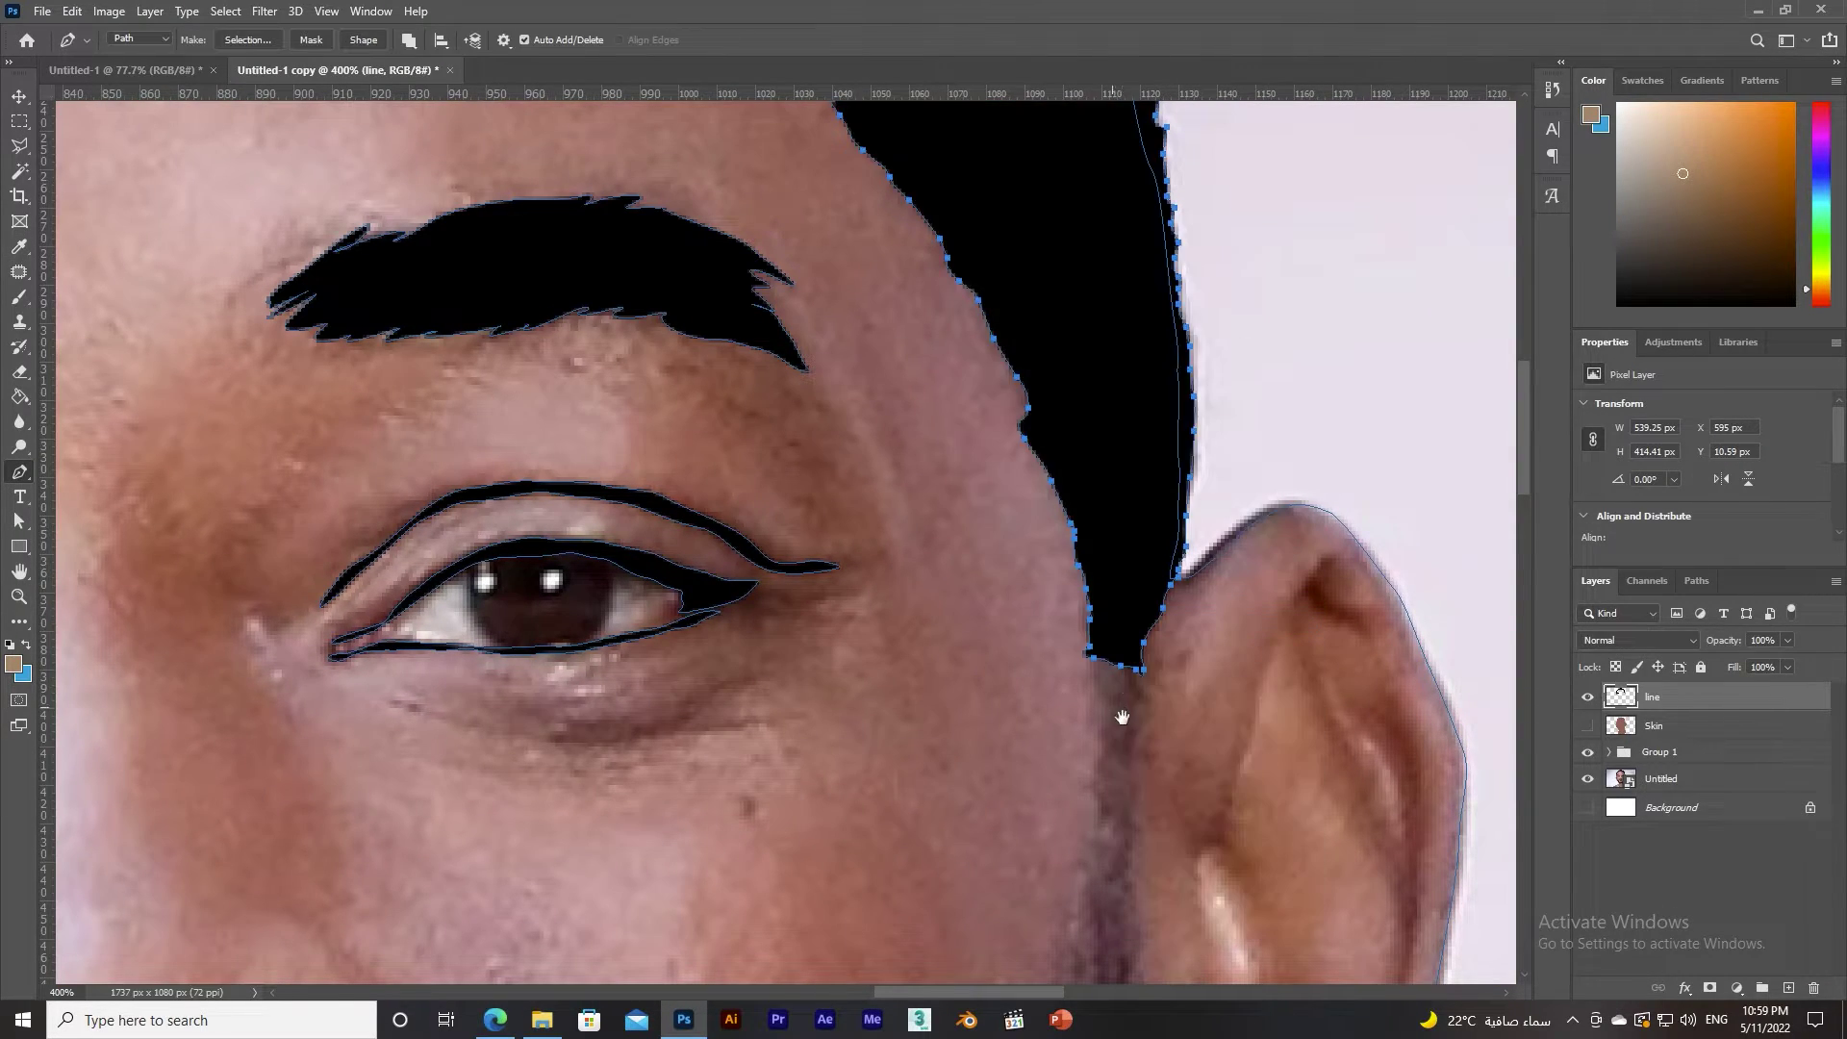
pyautogui.moveTo(1145, 664); pyautogui.dragTo(974, 280)
# Start the beard path with a curved anchor at the sideburn and trace down the cheek.
pyautogui.moveTo(939, 321); pyautogui.dragTo(938, 348)
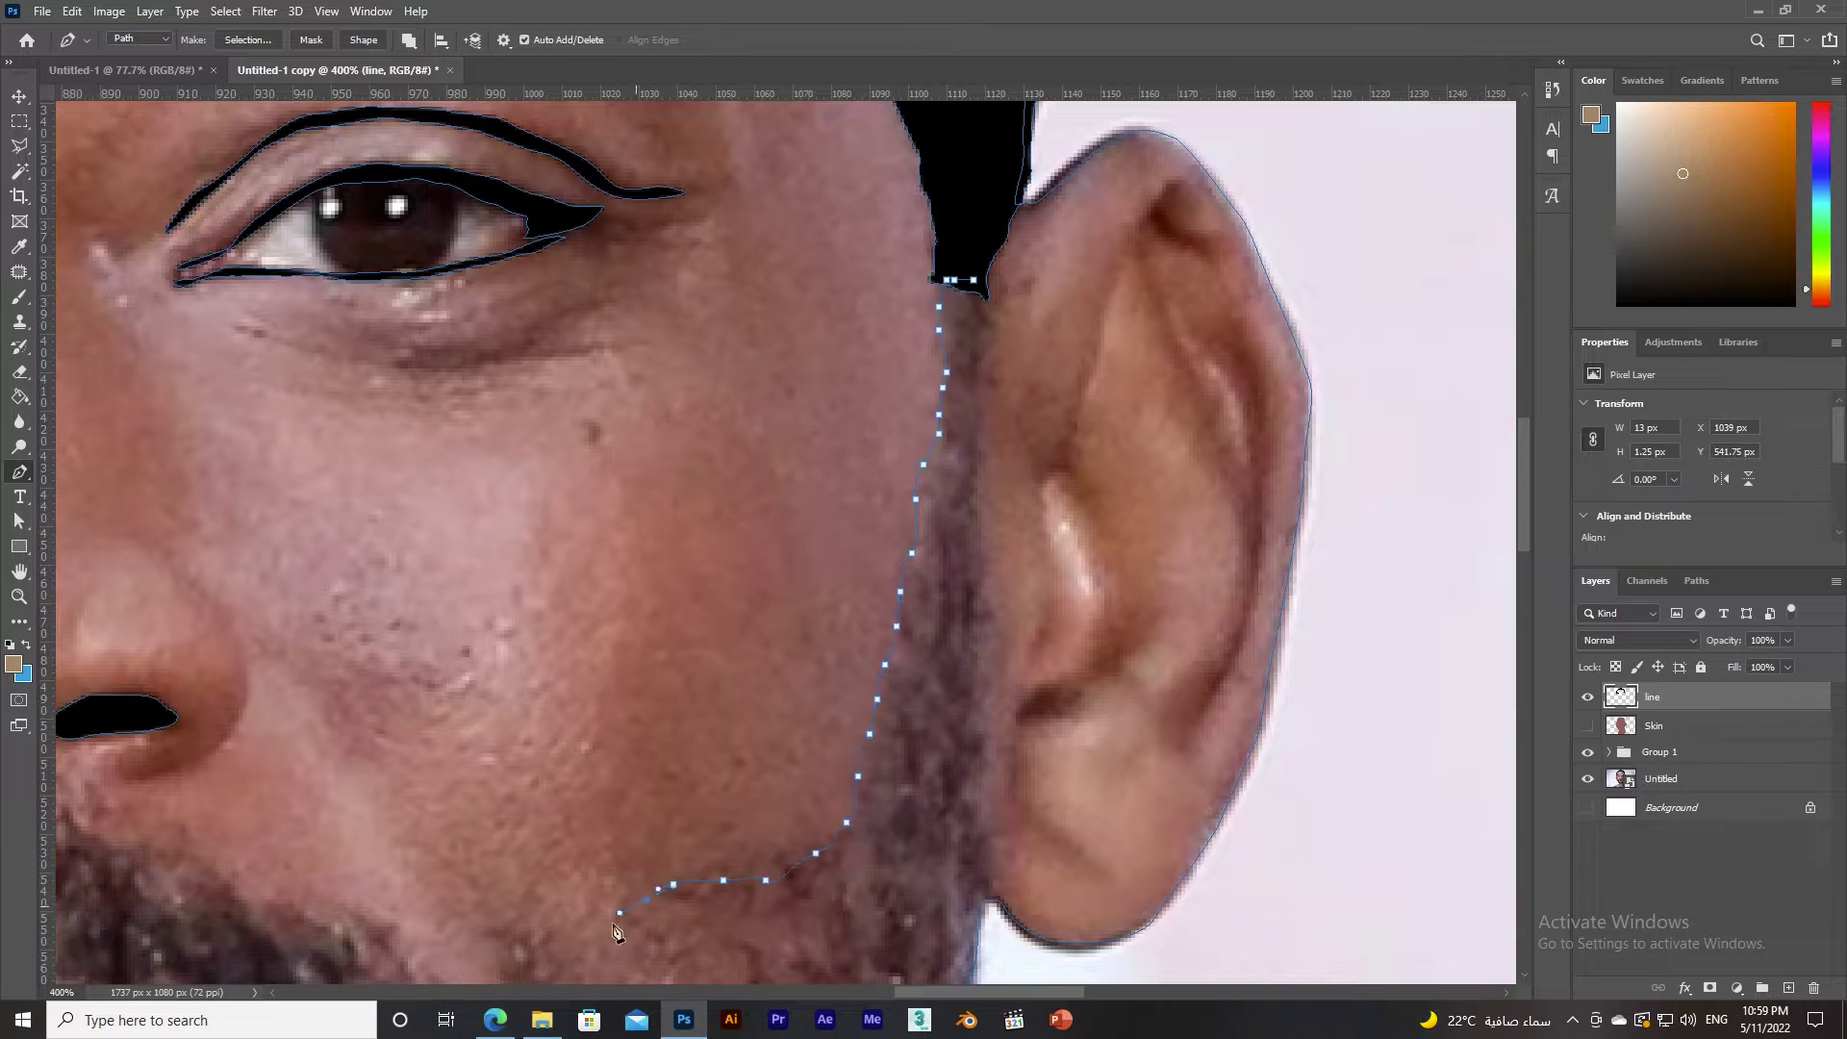
pyautogui.click(578, 941)
pyautogui.click(524, 929)
pyautogui.click(508, 941)
pyautogui.click(492, 945)
pyautogui.click(487, 968)
# Trace the top edge of the moustache with Pen anchors.
pyautogui.moveTo(481, 986); pyautogui.dragTo(837, 546)
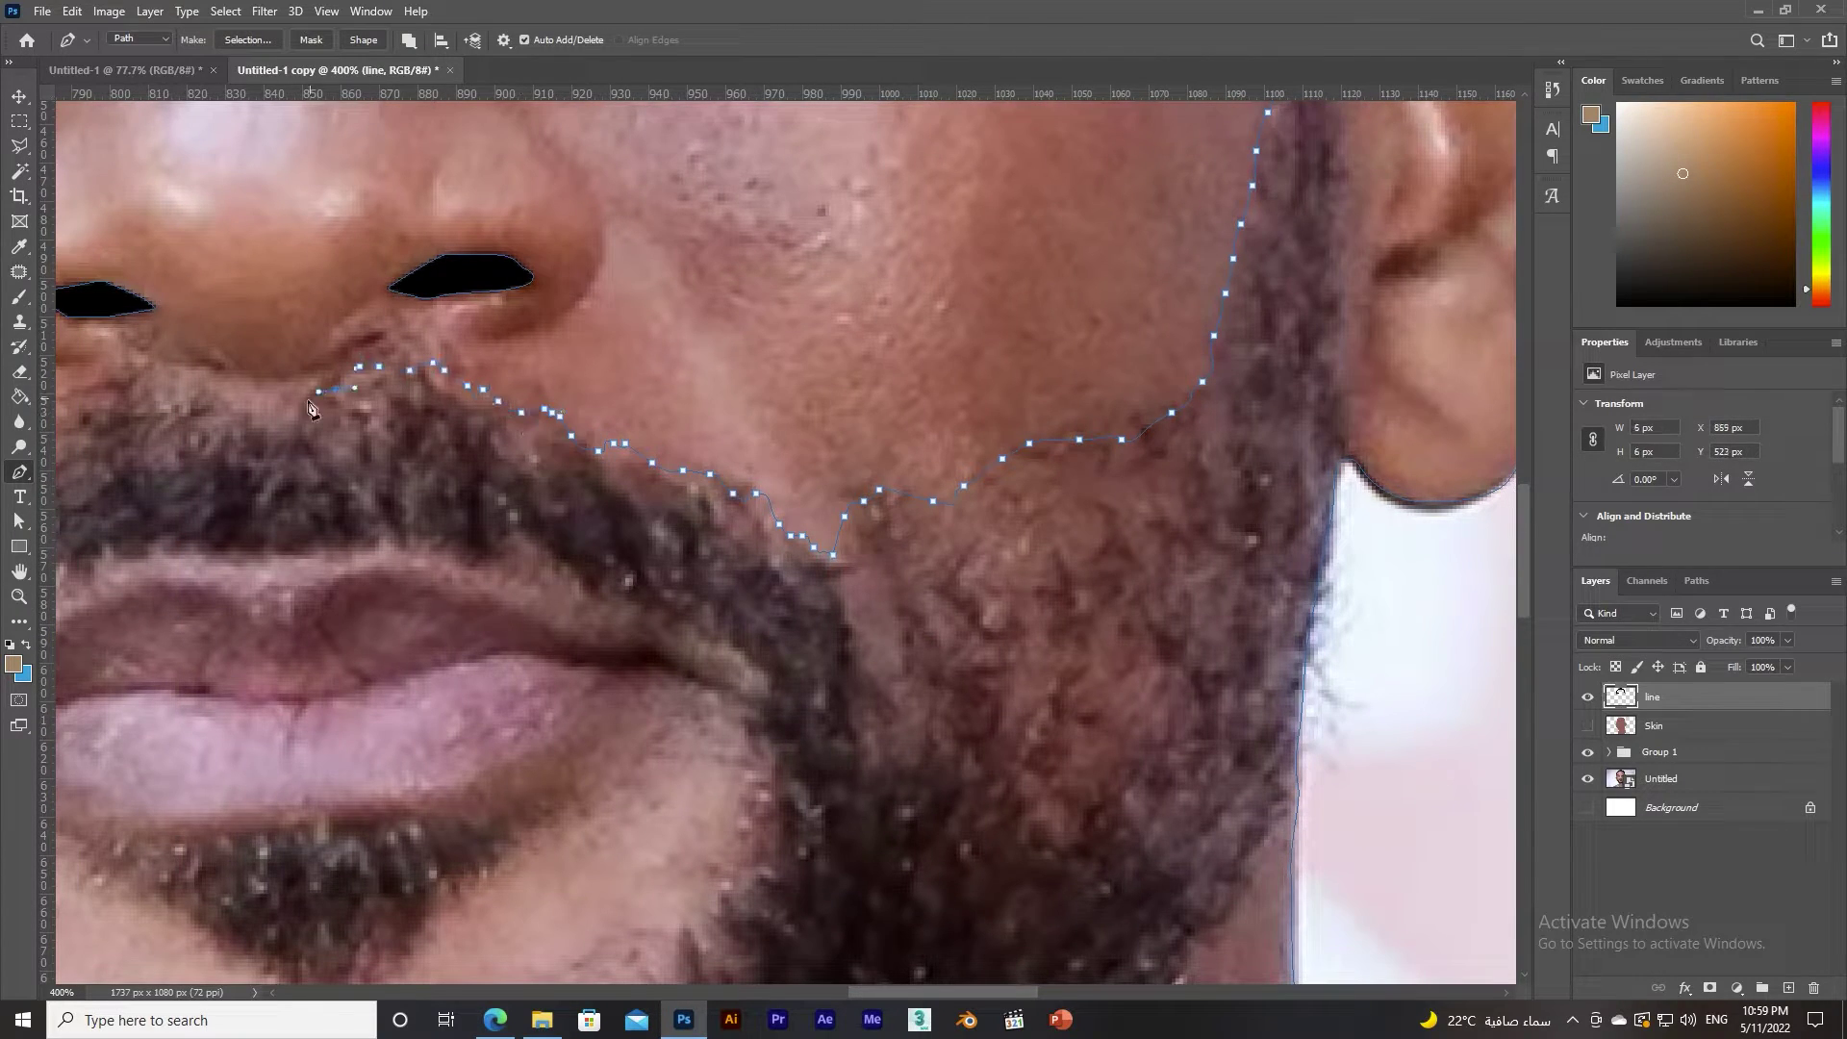
pyautogui.moveTo(311, 409); pyautogui.dragTo(878, 363)
pyautogui.click(824, 368)
pyautogui.click(726, 333)
pyautogui.click(626, 377)
pyautogui.click(526, 443)
pyautogui.click(452, 500)
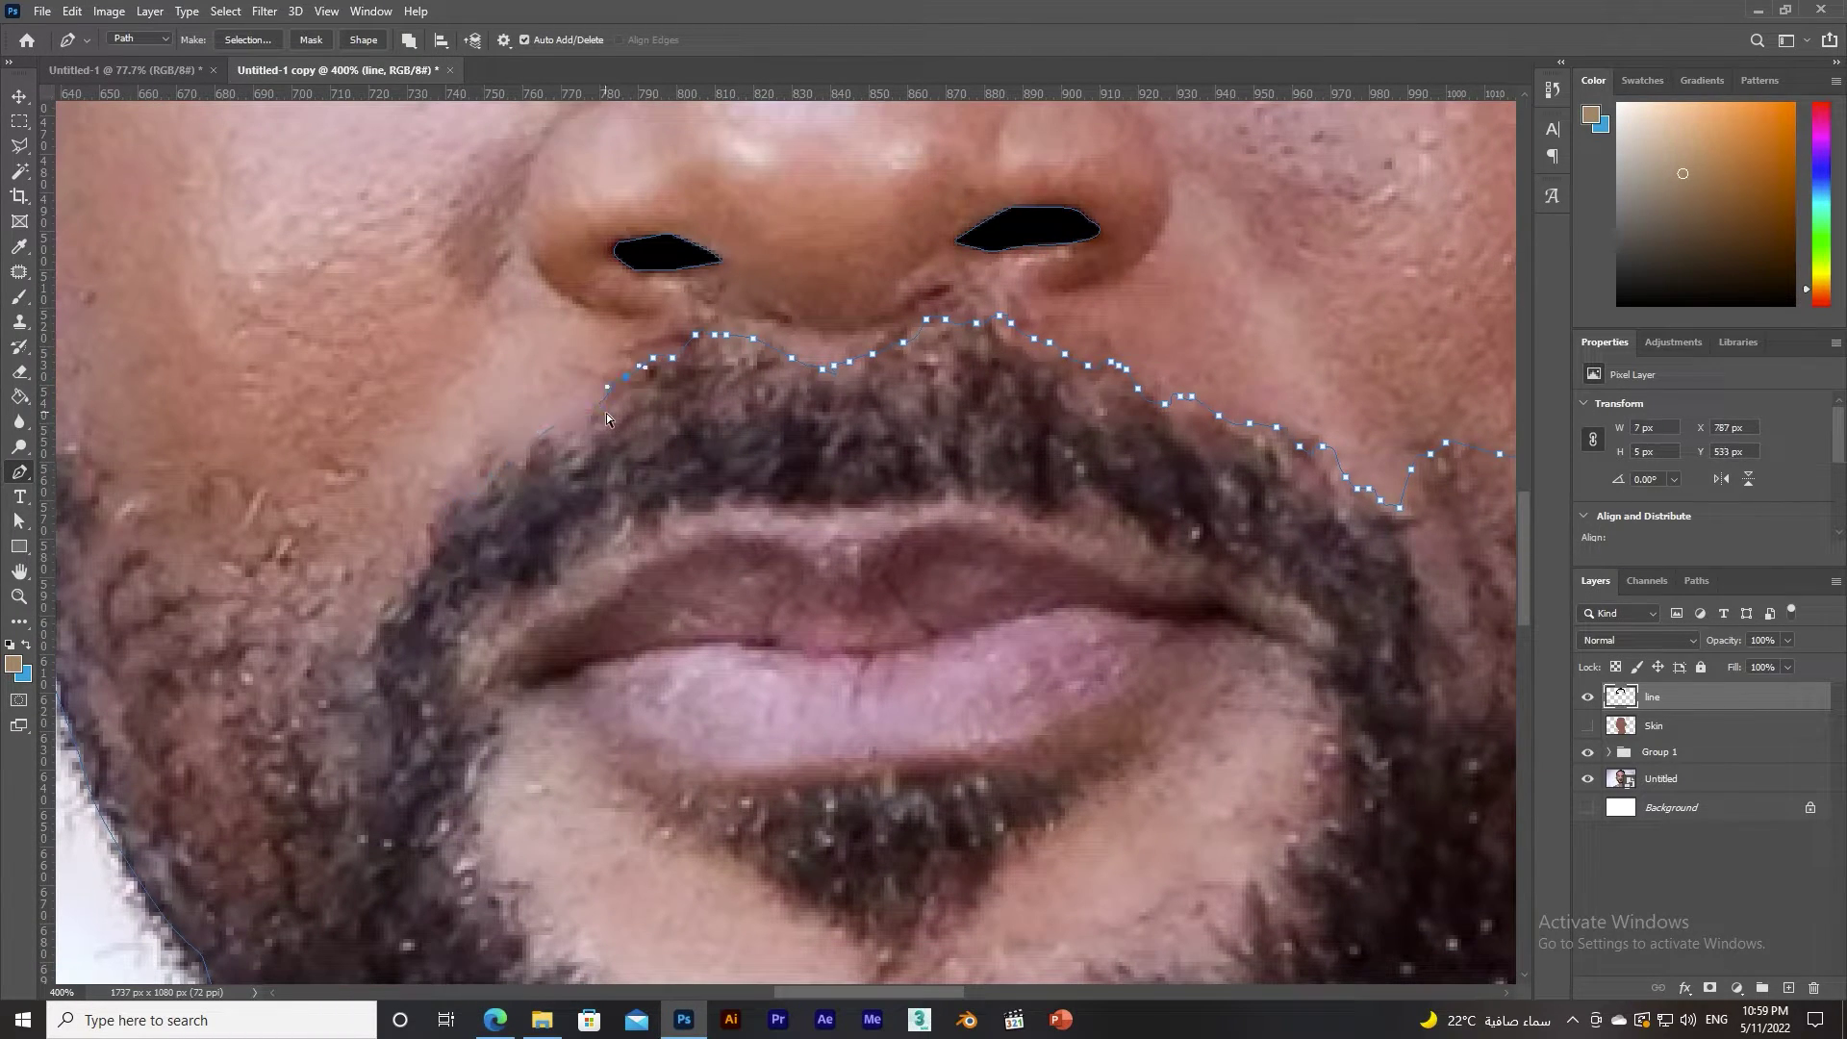
# Continue the beard outline across the other cheek.
pyautogui.moveTo(341, 558); pyautogui.dragTo(1110, 486)
pyautogui.click(1076, 461)
pyautogui.click(1007, 426)
pyautogui.click(969, 415)
pyautogui.click(933, 421)
pyautogui.click(893, 420)
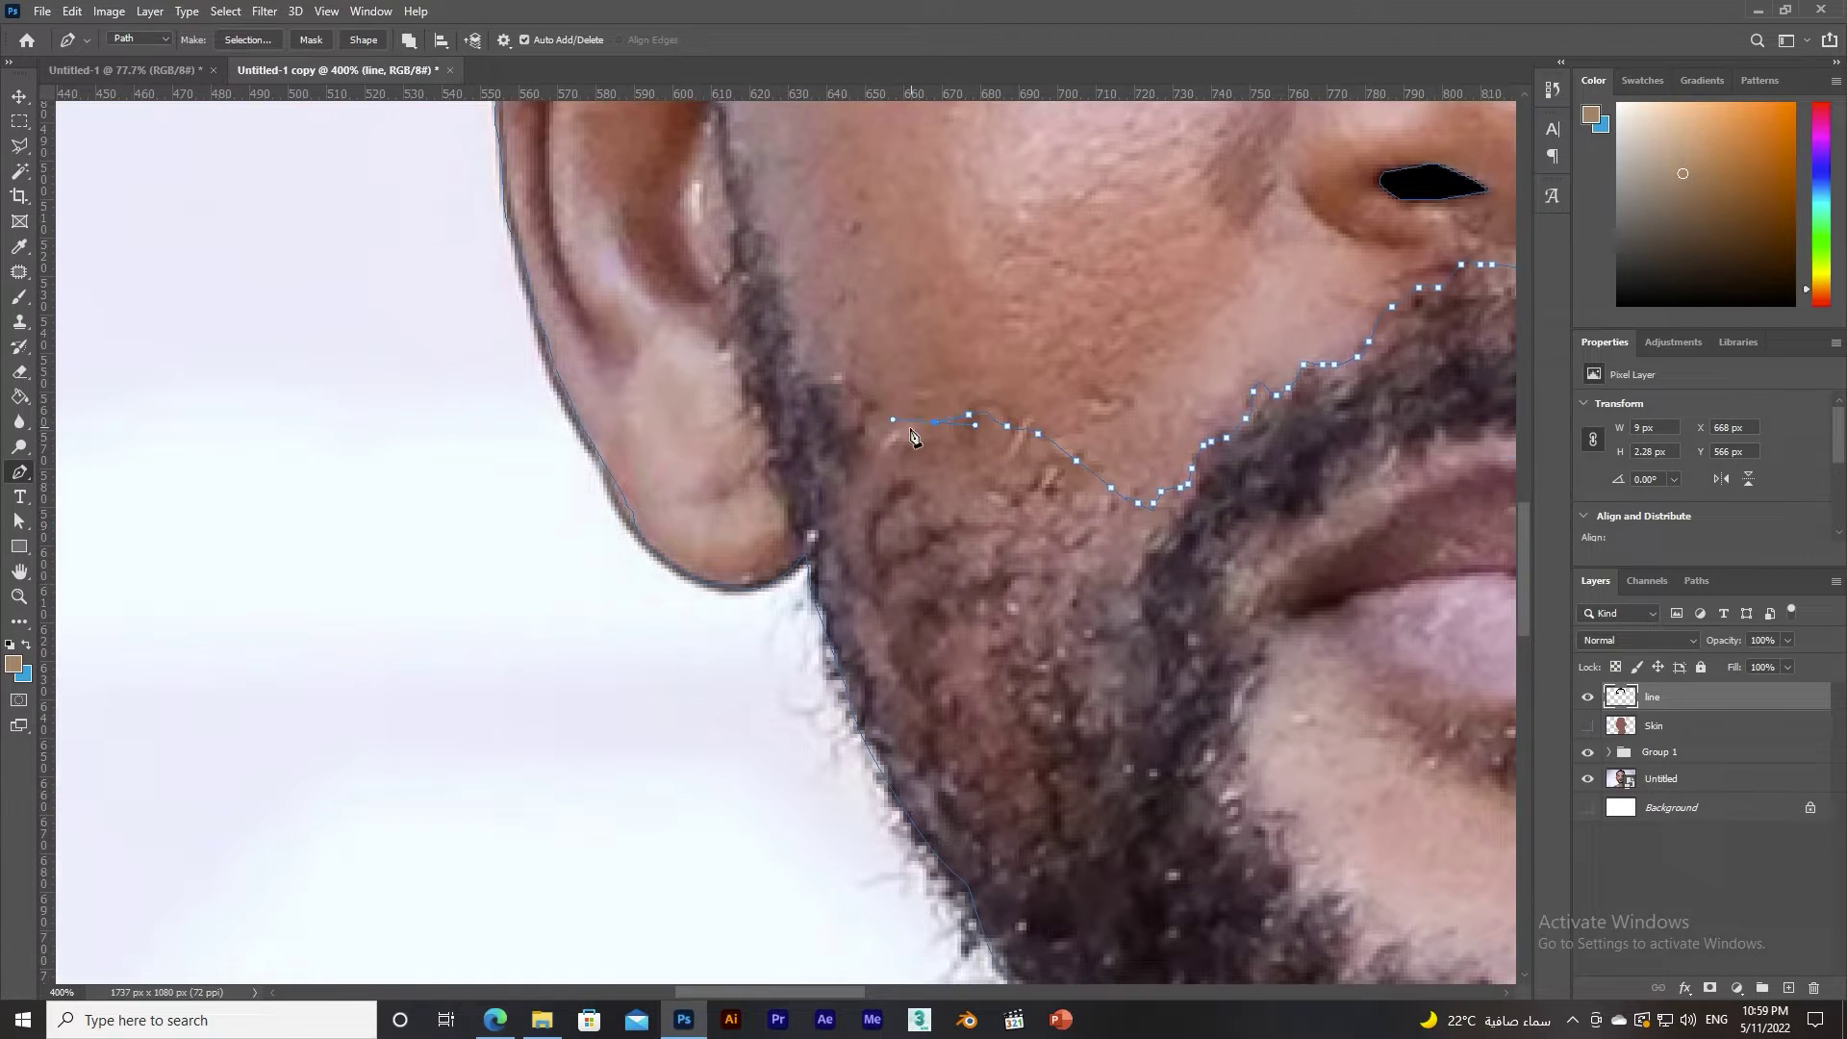
# Carry the beard outline up the sideburn toward the ear.
pyautogui.moveTo(765, 243); pyautogui.dragTo(822, 642)
pyautogui.click(817, 611)
pyautogui.click(802, 587)
pyautogui.click(810, 556)
pyautogui.click(750, 257)
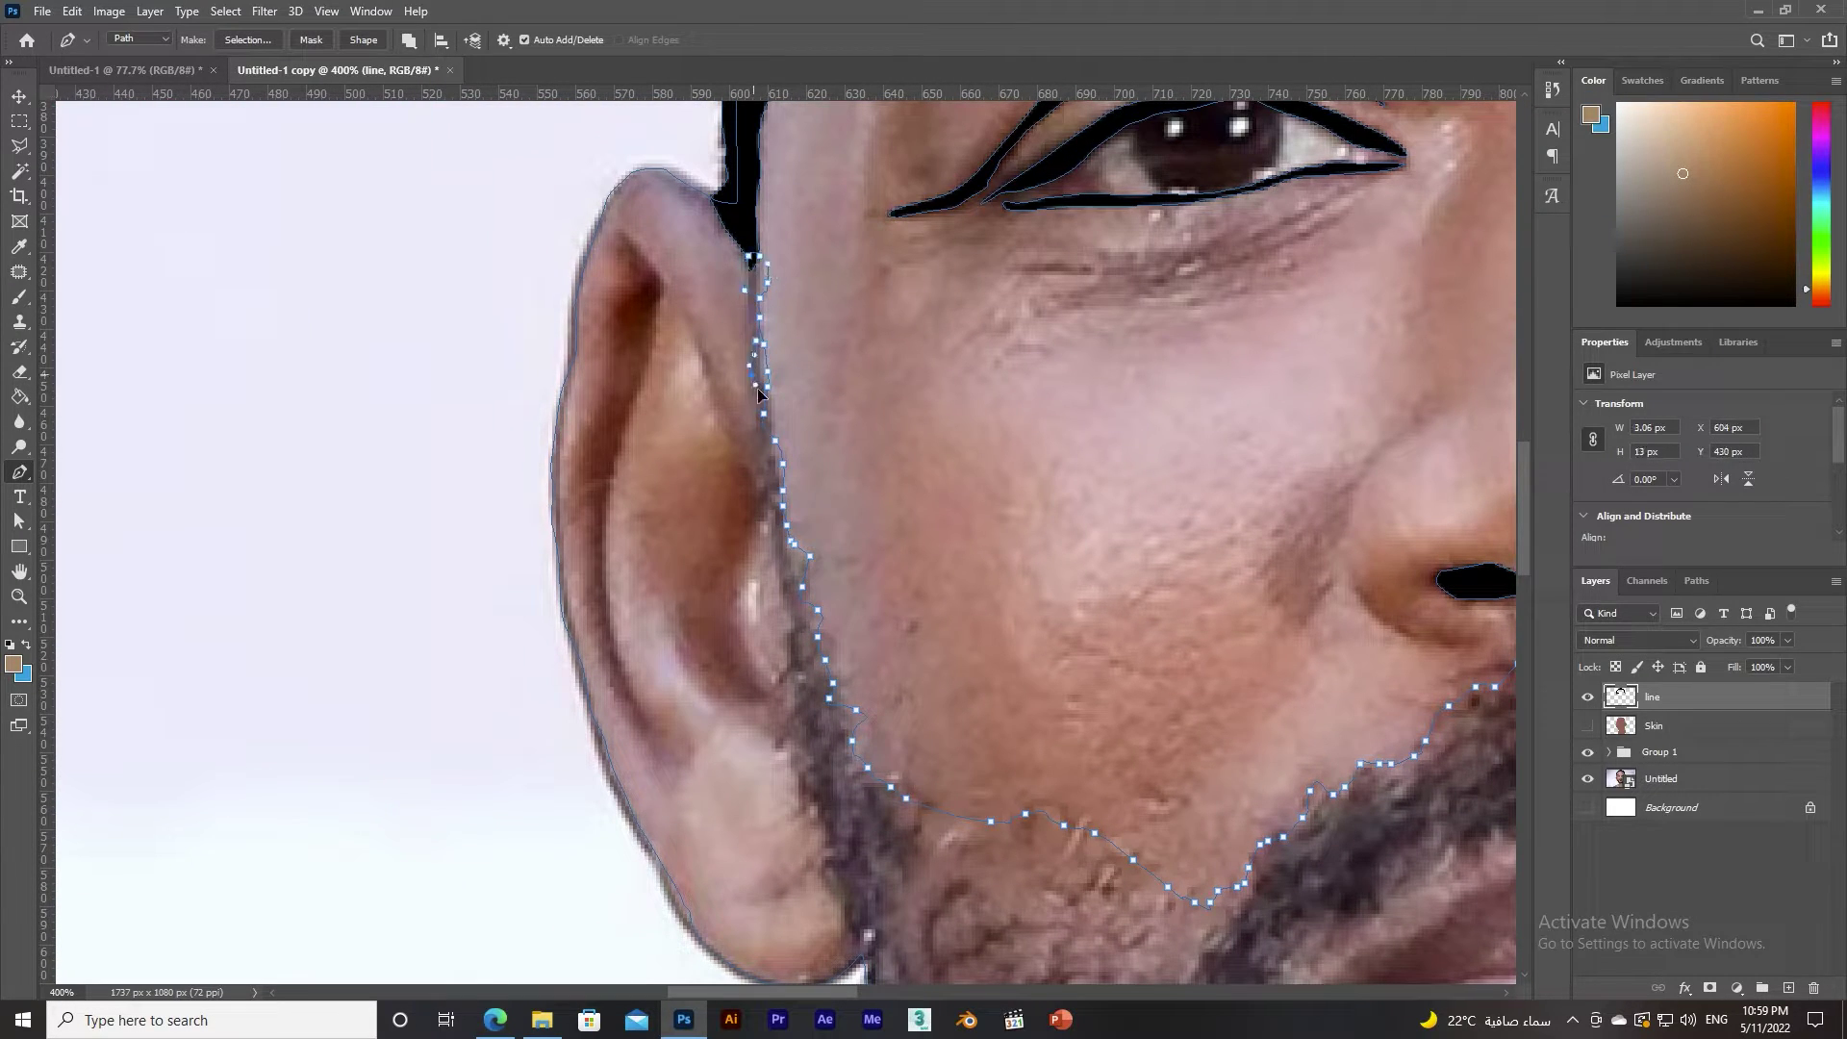
# Trace the beard's outer edge down the jawline.
pyautogui.moveTo(831, 877); pyautogui.dragTo(701, 342)
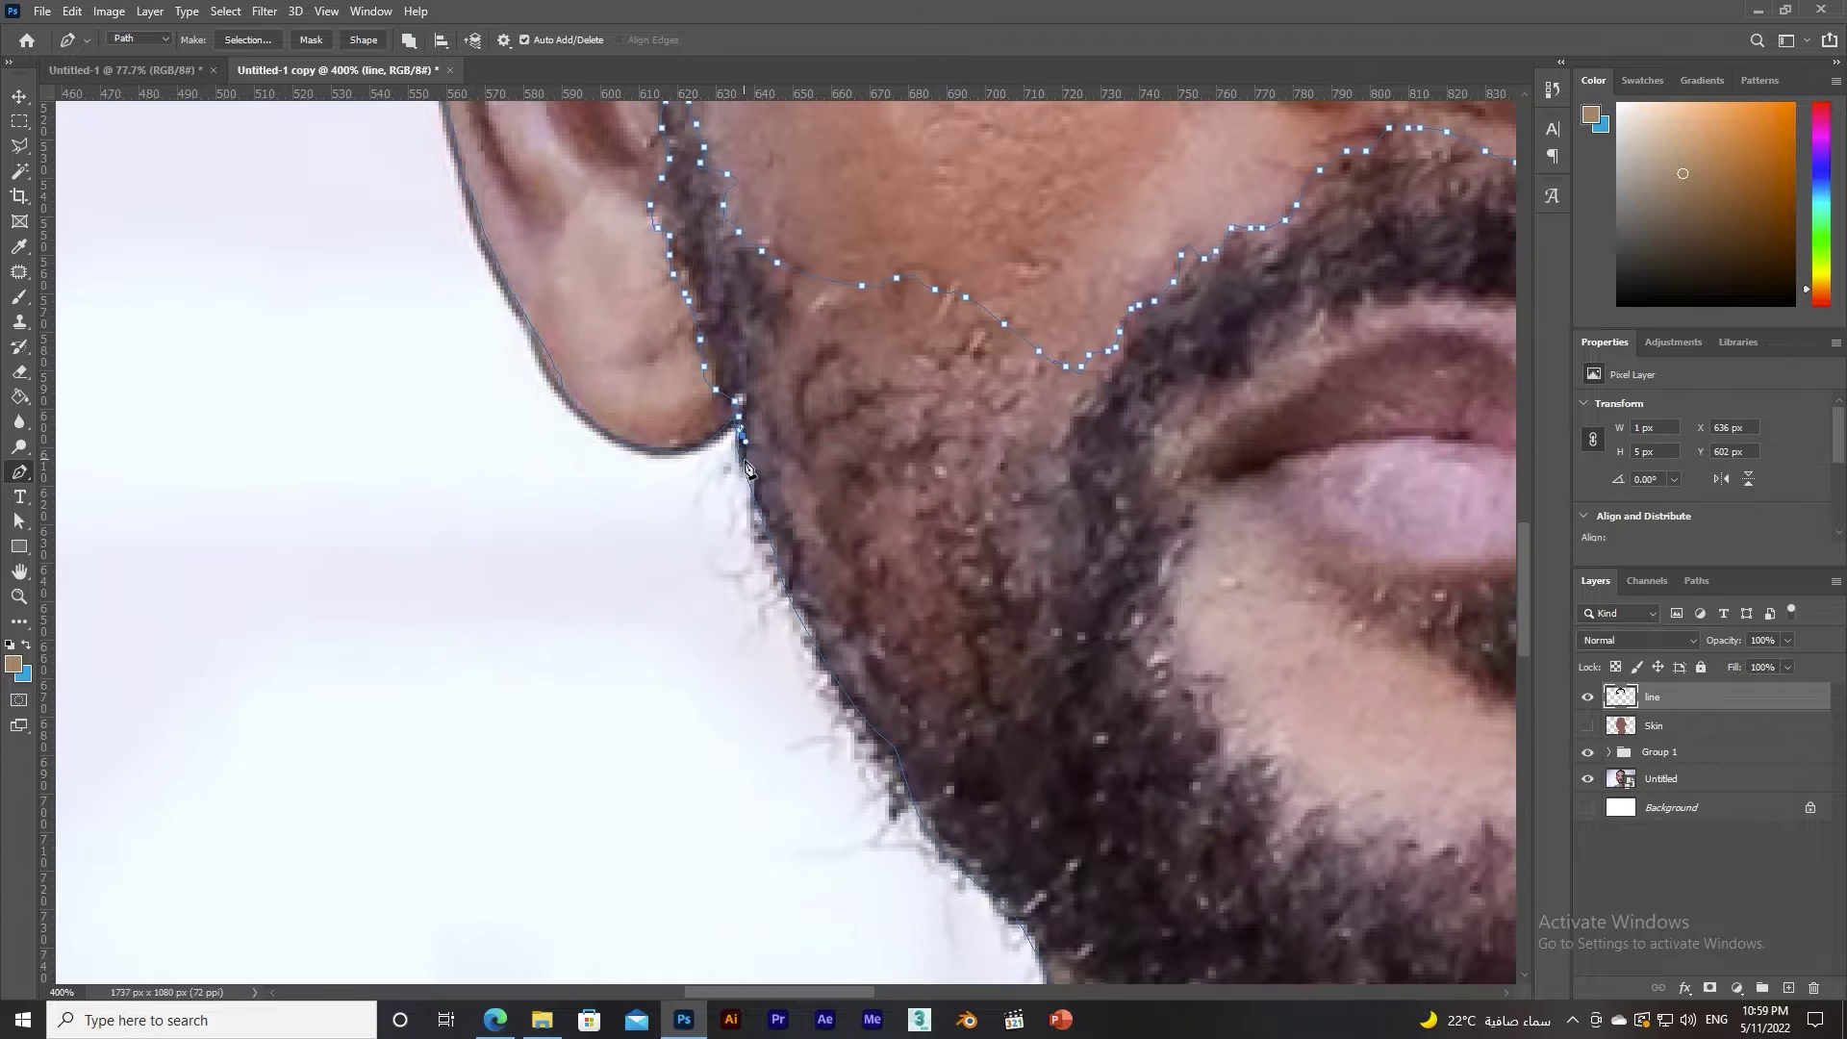
pyautogui.click(751, 478)
pyautogui.click(770, 584)
pyautogui.click(791, 647)
pyautogui.click(827, 705)
pyautogui.click(850, 749)
pyautogui.click(888, 819)
pyautogui.click(909, 842)
pyautogui.click(955, 872)
pyautogui.click(1029, 972)
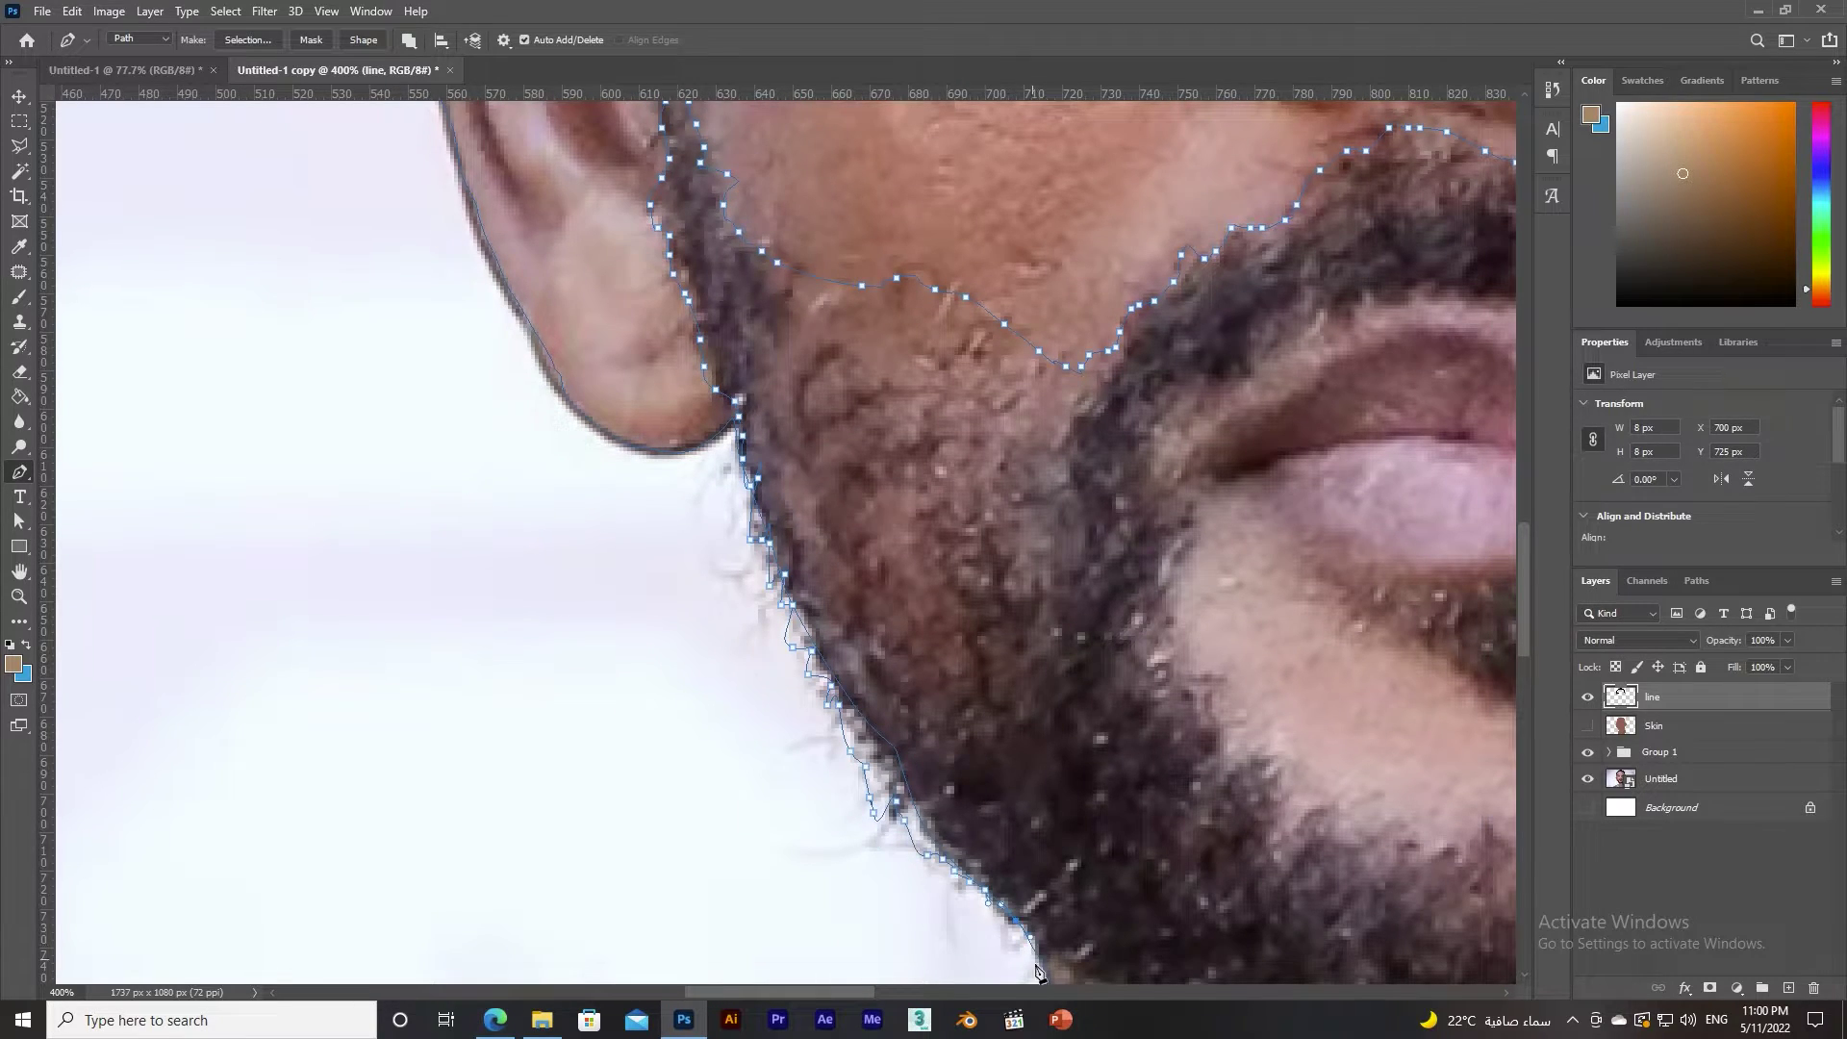
# Trace the outline around the chin and along the beard's underside toward the far jaw.
pyautogui.moveTo(1029, 972); pyautogui.dragTo(988, 624)
pyautogui.click(1009, 630)
pyautogui.click(1251, 827)
pyautogui.click(1428, 913)
pyautogui.moveTo(1427, 913); pyautogui.dragTo(635, 635)
pyautogui.click(788, 623)
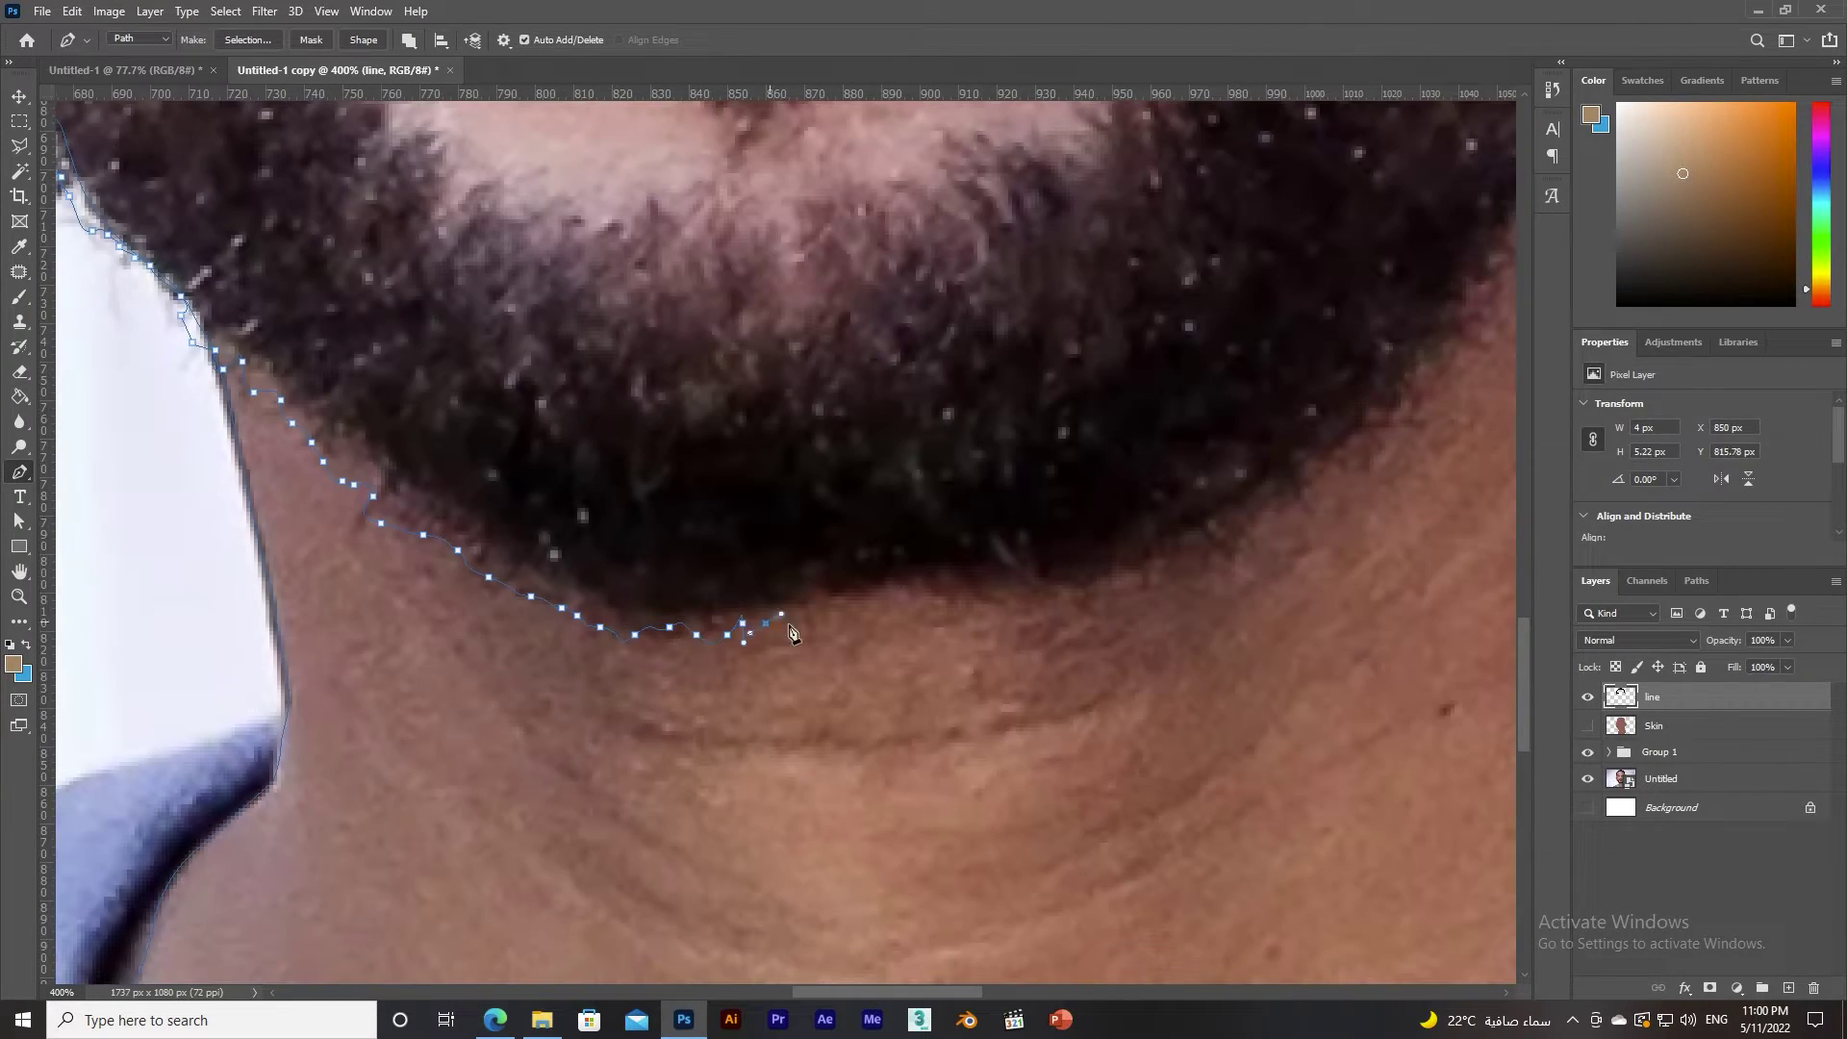
pyautogui.click(1086, 622)
pyautogui.click(1373, 444)
pyautogui.moveTo(1391, 442); pyautogui.dragTo(544, 733)
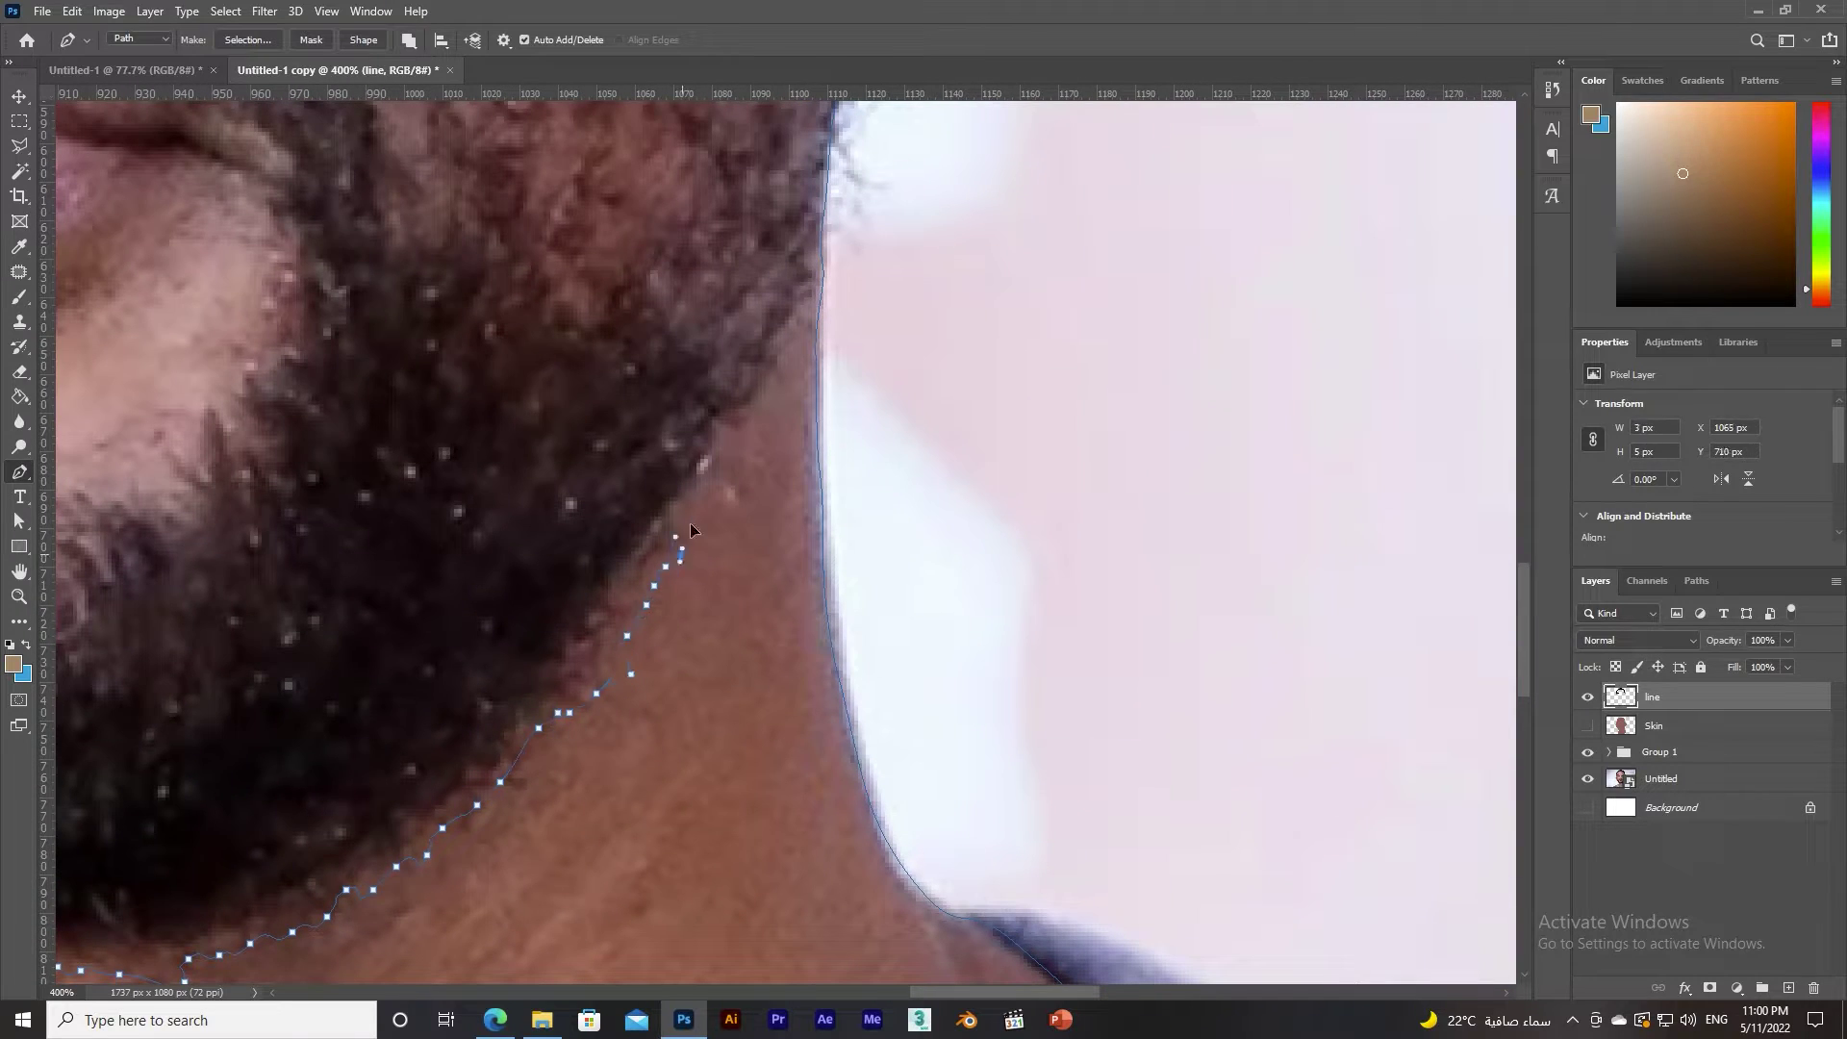
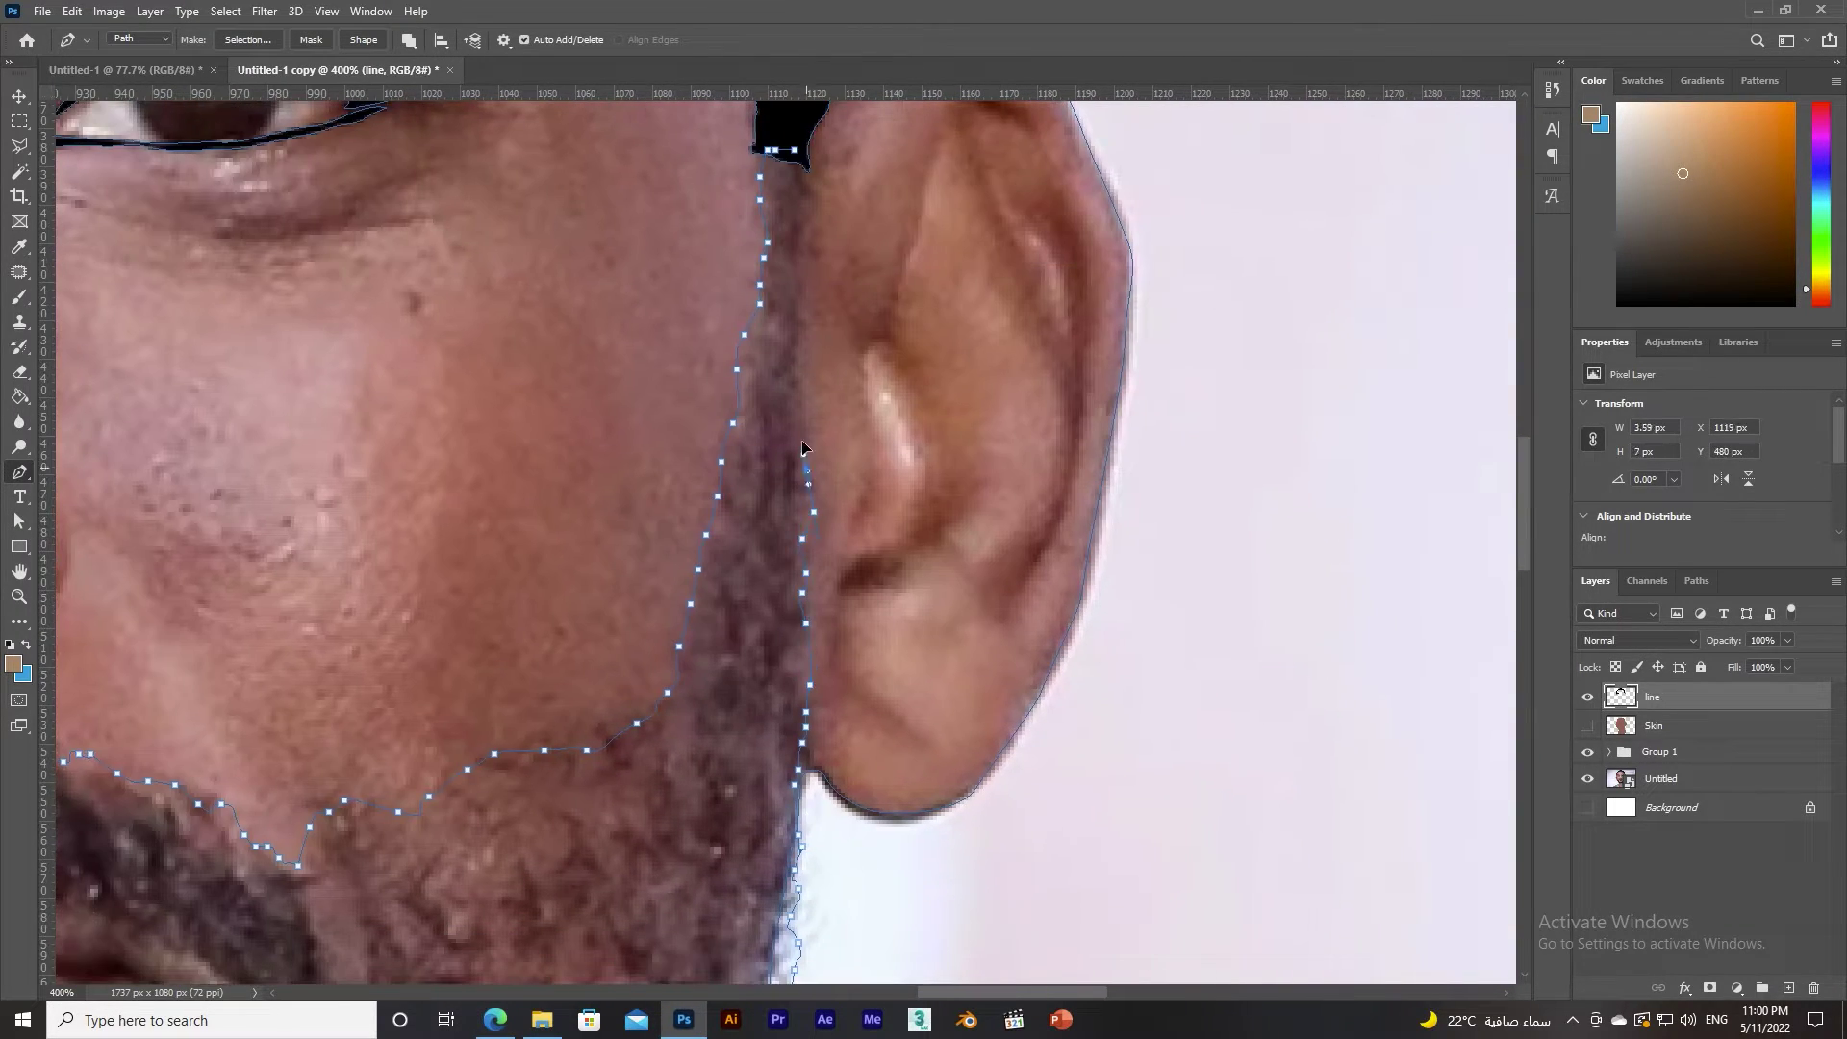
# Close the beard outline path and fill it with black.
pyautogui.click(806, 165)
pyautogui.moveTo(837, 384); pyautogui.dragTo(1068, 383)
pyautogui.rightClick(1068, 384)
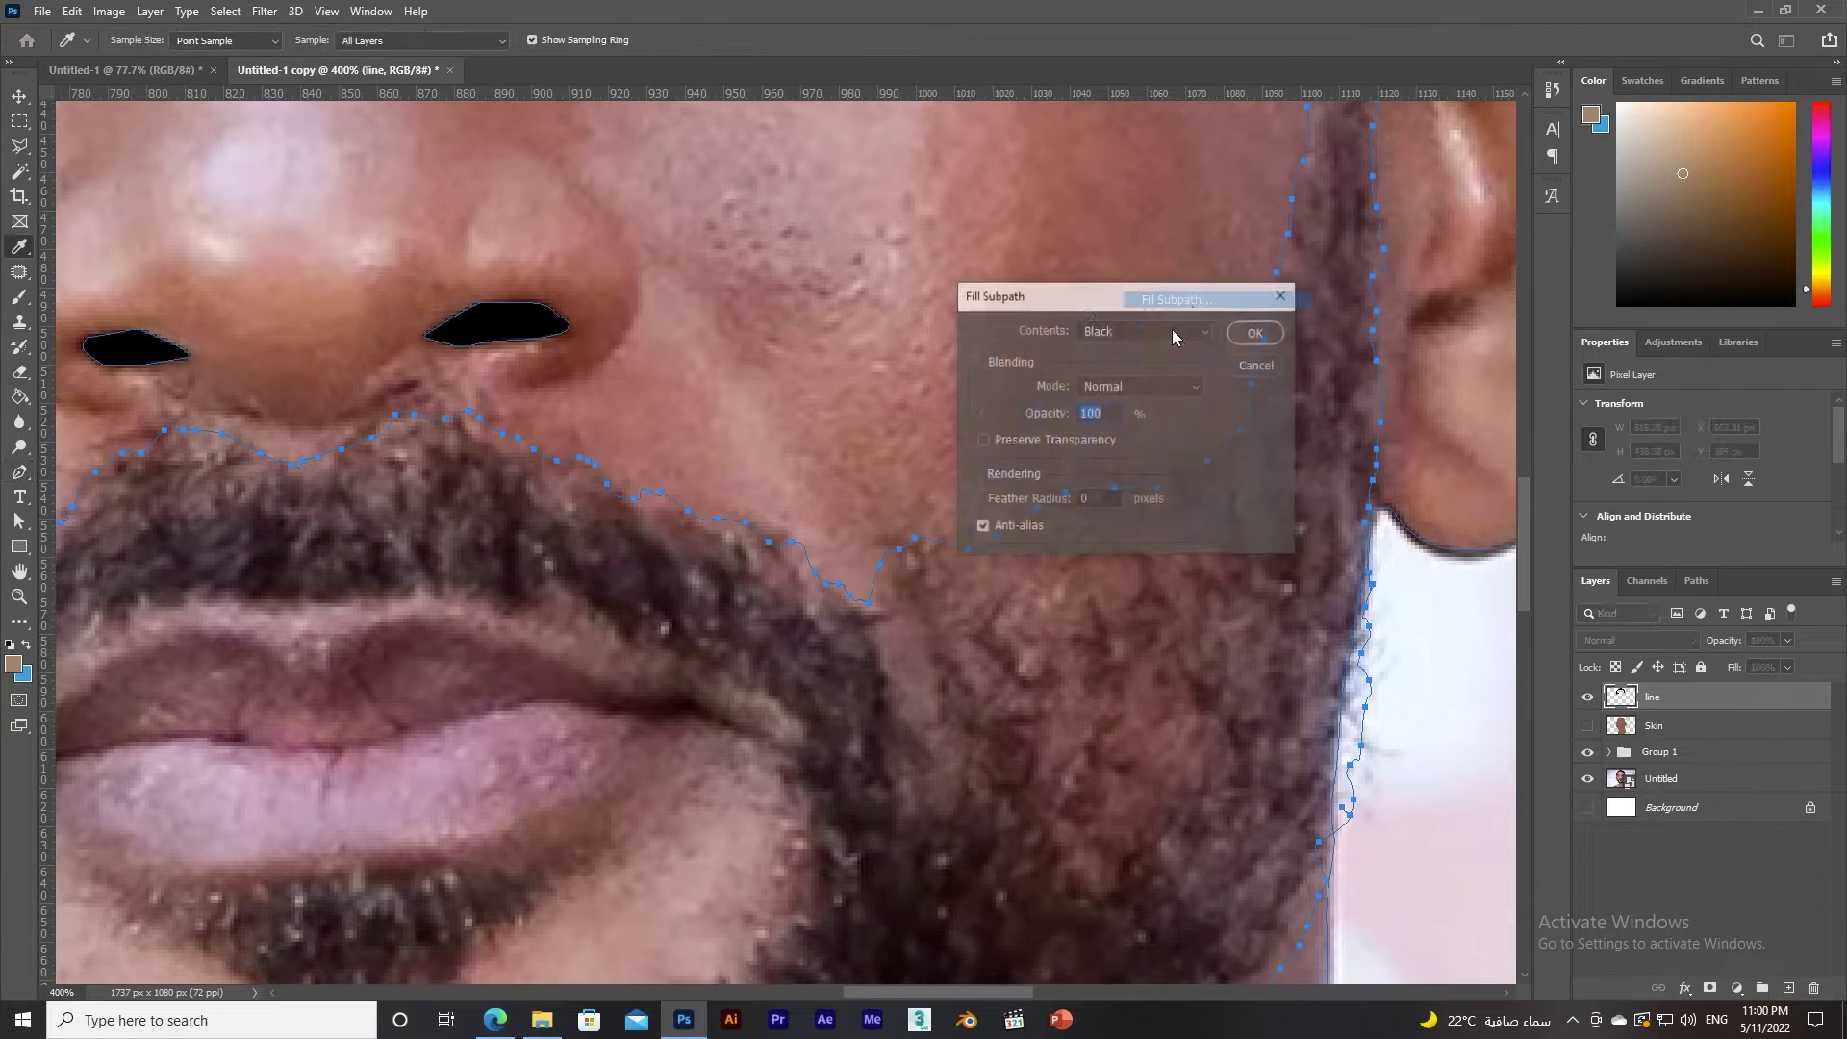
pyautogui.click(1172, 329)
# Trace the ear's upper fold with the Pen tool and fill it black.
pyautogui.moveTo(1066, 525); pyautogui.dragTo(286, 1000)
pyautogui.click(648, 742)
pyautogui.click(663, 720)
pyautogui.moveTo(679, 671); pyautogui.dragTo(712, 584)
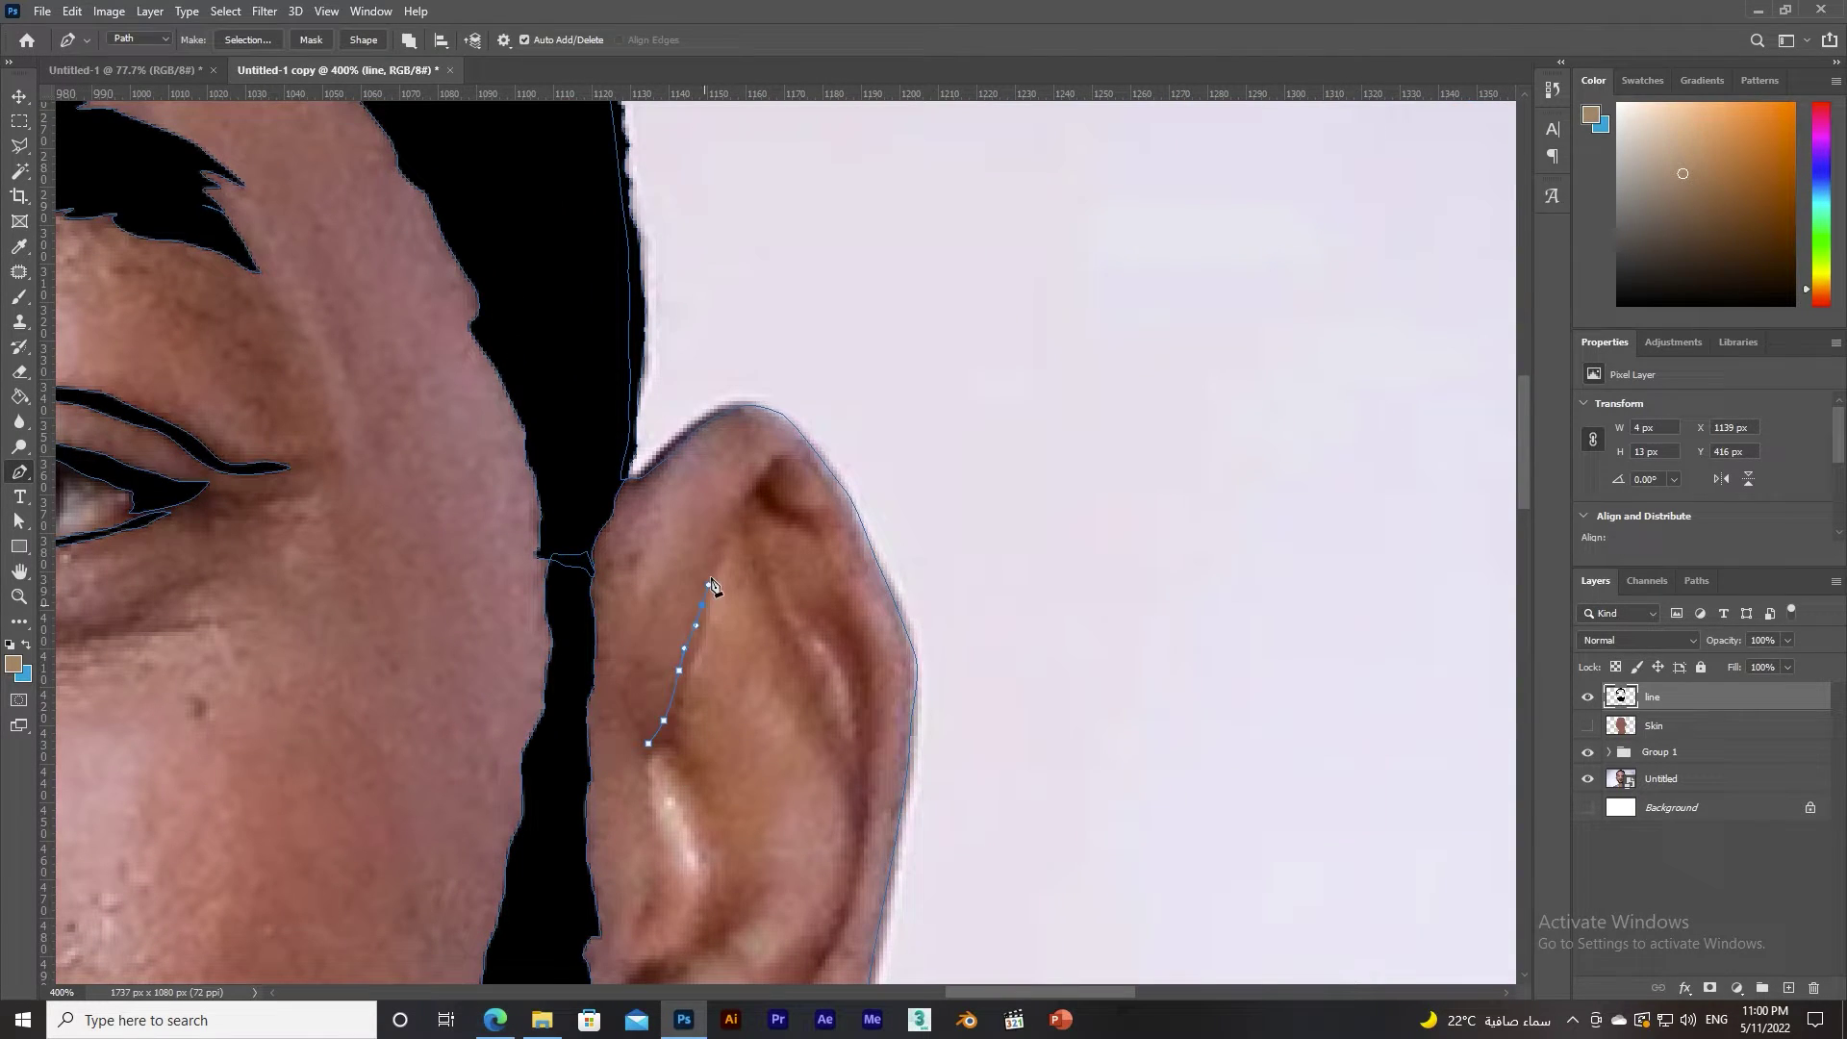
pyautogui.click(825, 512)
pyautogui.click(825, 531)
pyautogui.click(797, 527)
pyautogui.click(775, 516)
pyautogui.click(648, 743)
pyautogui.rightClick(652, 748)
pyautogui.click(827, 425)
pyautogui.press('Return')
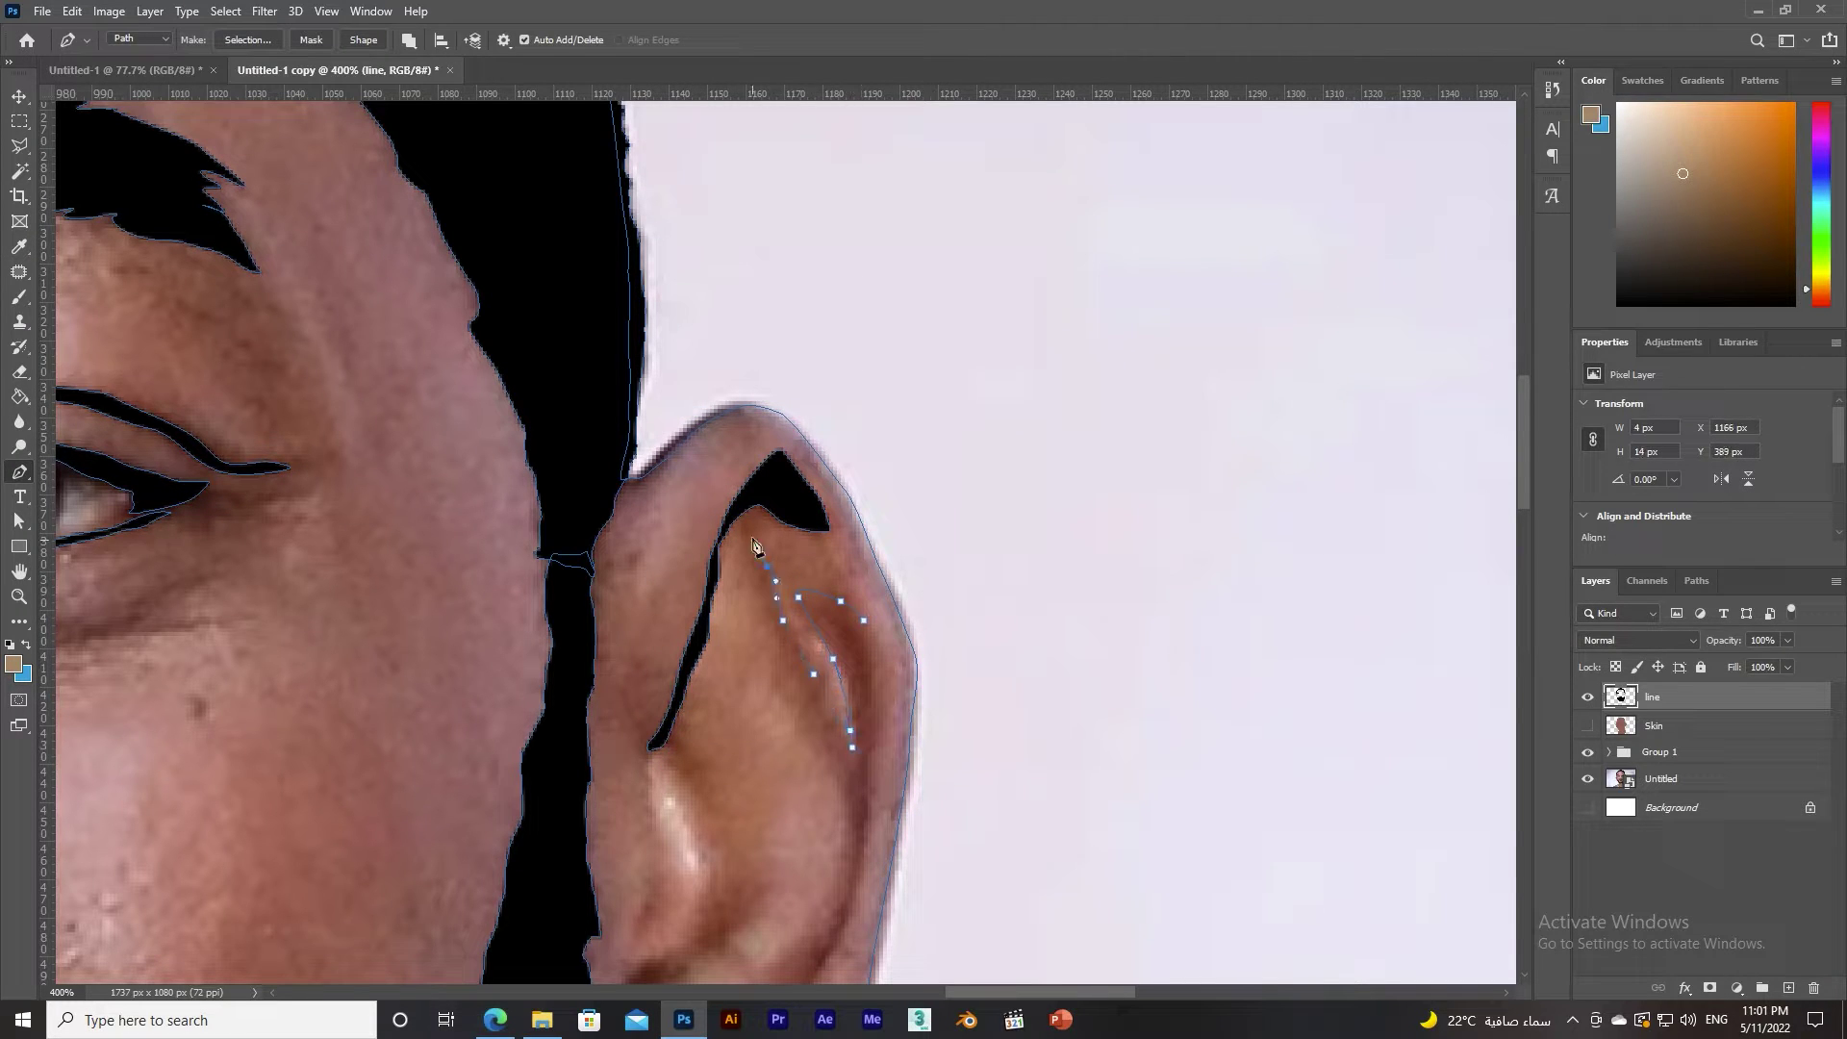
# Trace the next ear fold and fill that subpath with black.
pyautogui.moveTo(833, 891); pyautogui.dragTo(880, 626)
pyautogui.click(861, 655)
pyautogui.click(825, 689)
pyautogui.click(800, 715)
pyautogui.click(803, 734)
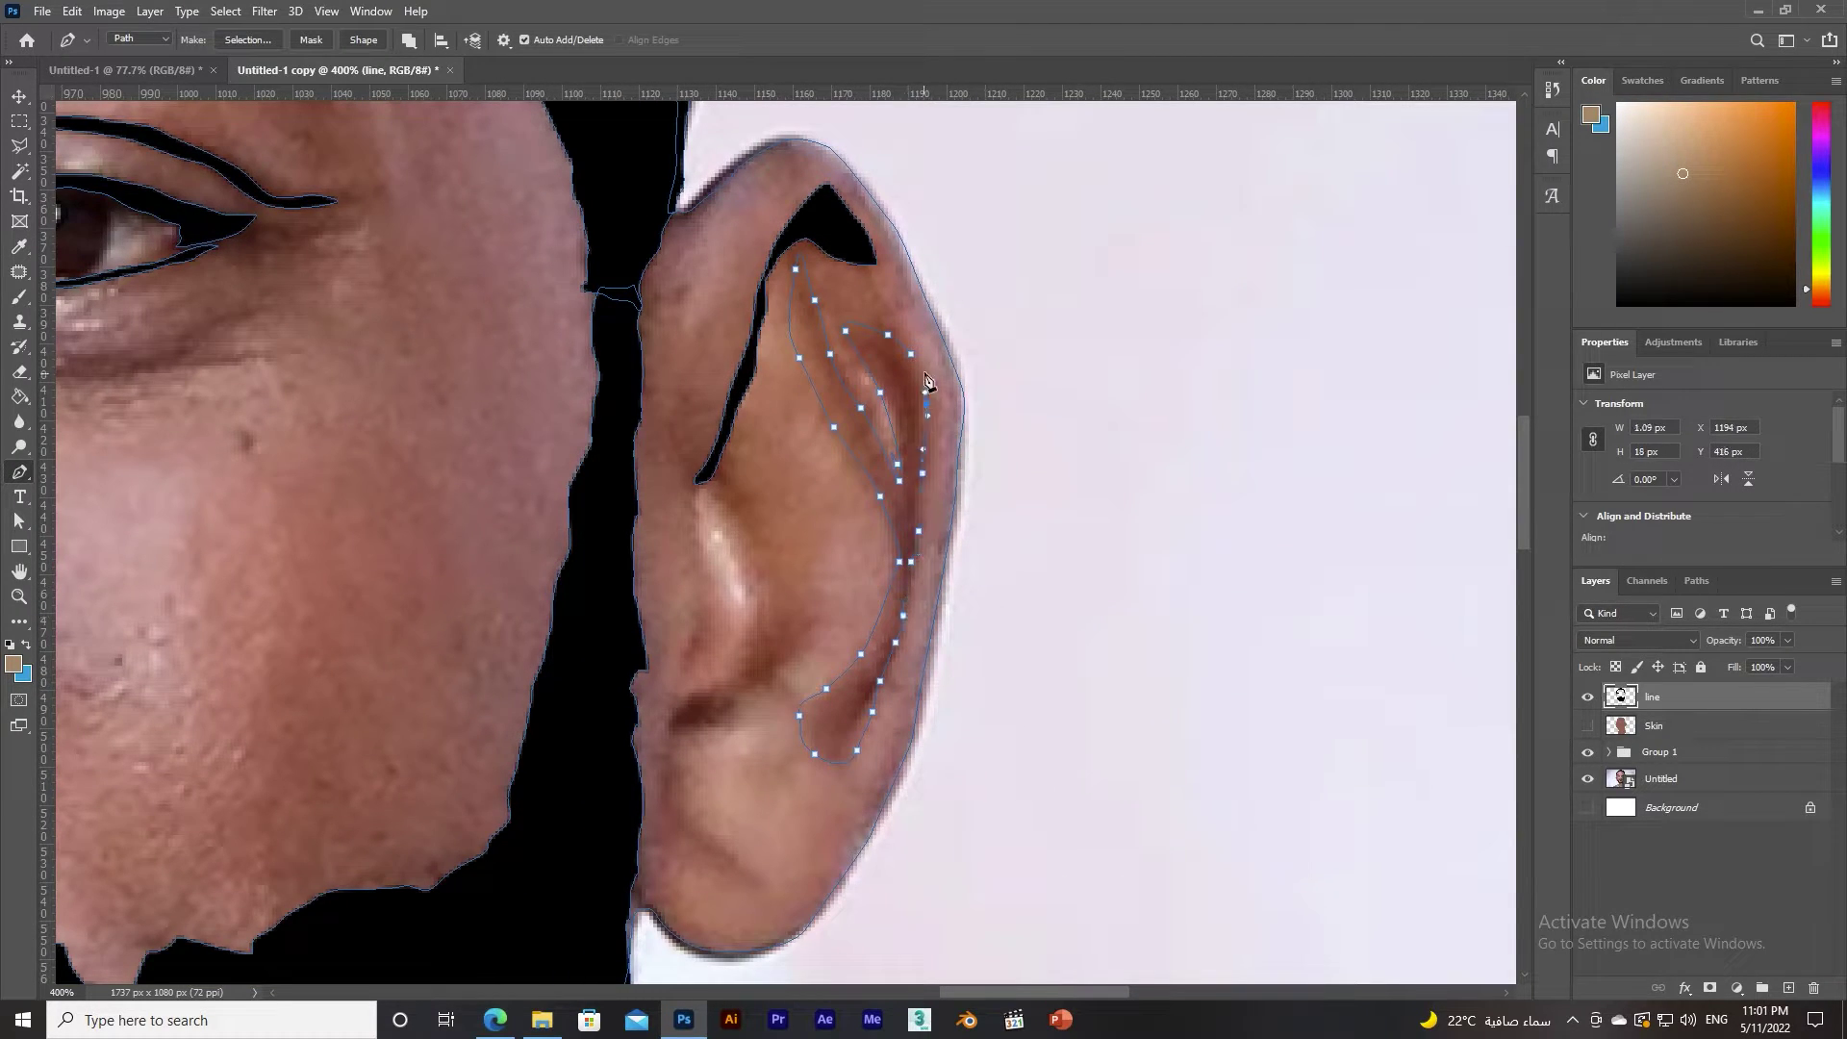
pyautogui.rightClick(900, 362)
pyautogui.click(962, 478)
pyautogui.press('Return')
# Trace the lower ear fold as a closed path and fill it black.
pyautogui.click(731, 488)
pyautogui.click(746, 589)
pyautogui.click(738, 666)
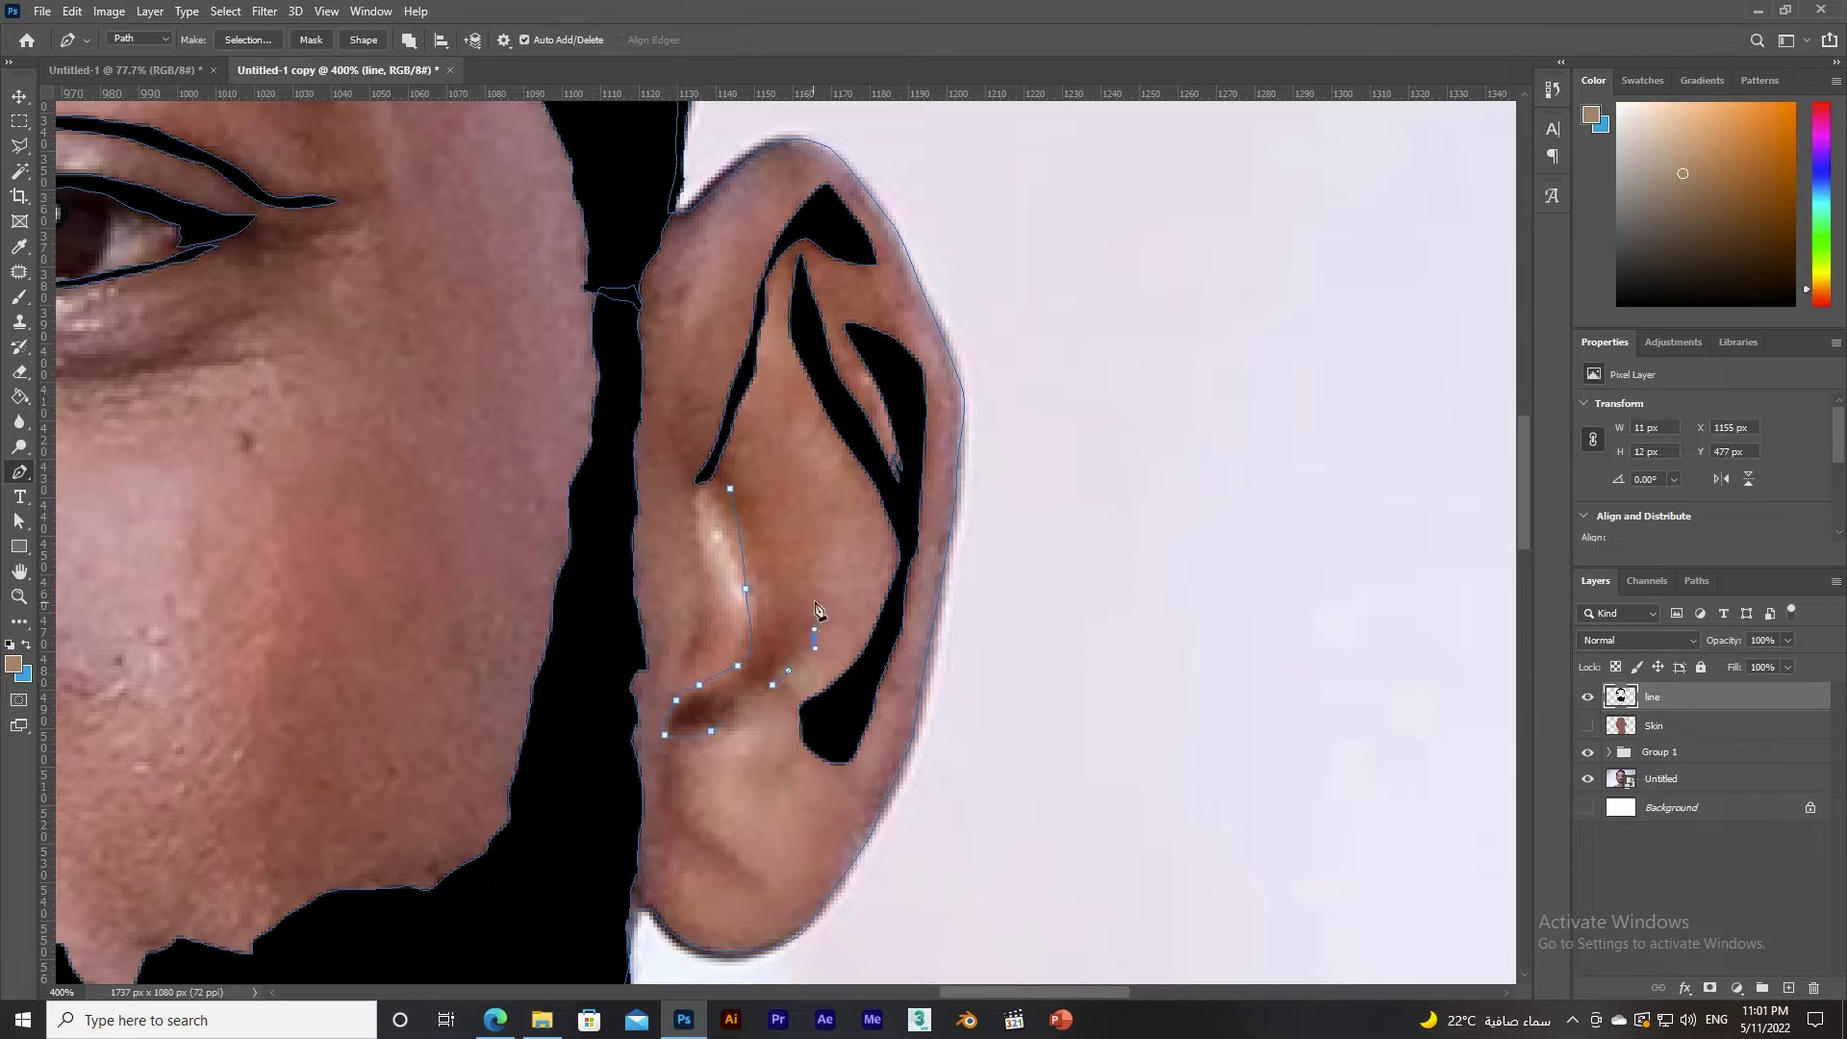
pyautogui.click(730, 489)
pyautogui.rightClick(739, 486)
pyautogui.click(825, 569)
pyautogui.press('Return')
pyautogui.click(676, 207)
# Trace the ear's outer edge from the top down its side.
pyautogui.click(735, 154)
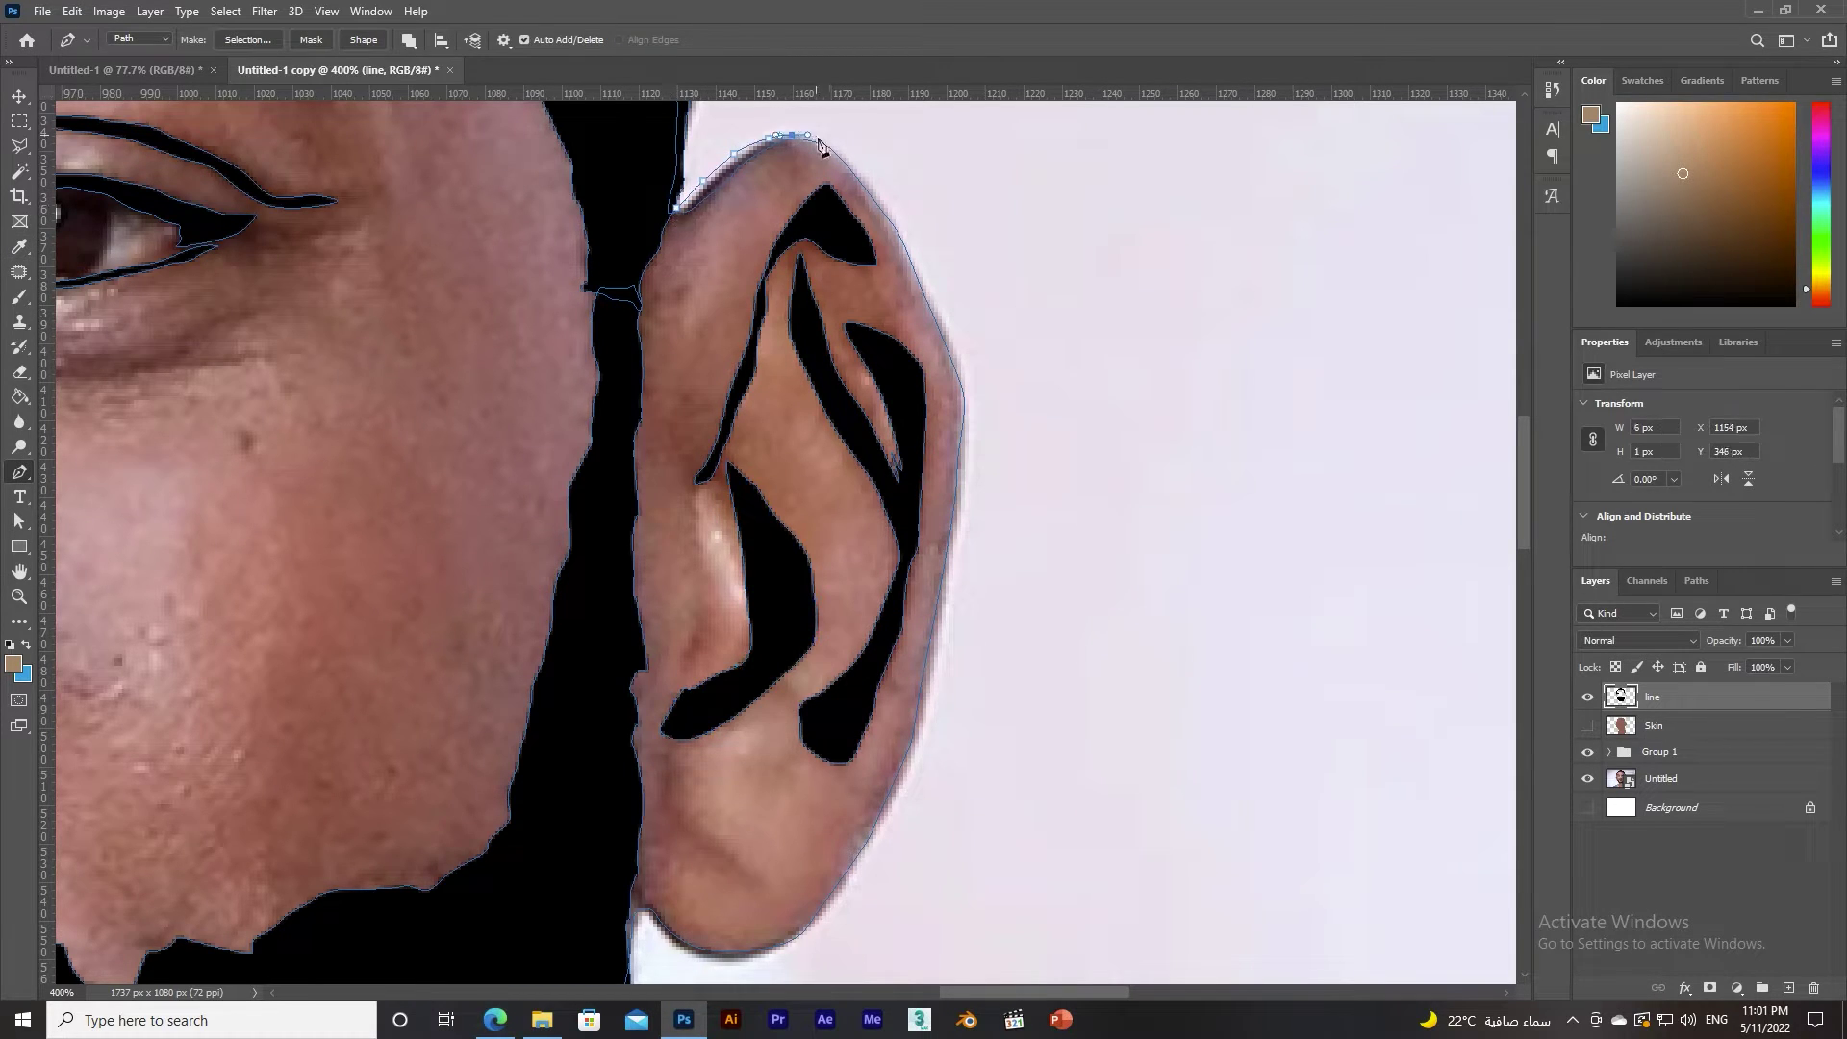
pyautogui.click(856, 170)
pyautogui.click(895, 219)
pyautogui.click(957, 354)
pyautogui.click(965, 469)
pyautogui.click(942, 647)
pyautogui.click(898, 791)
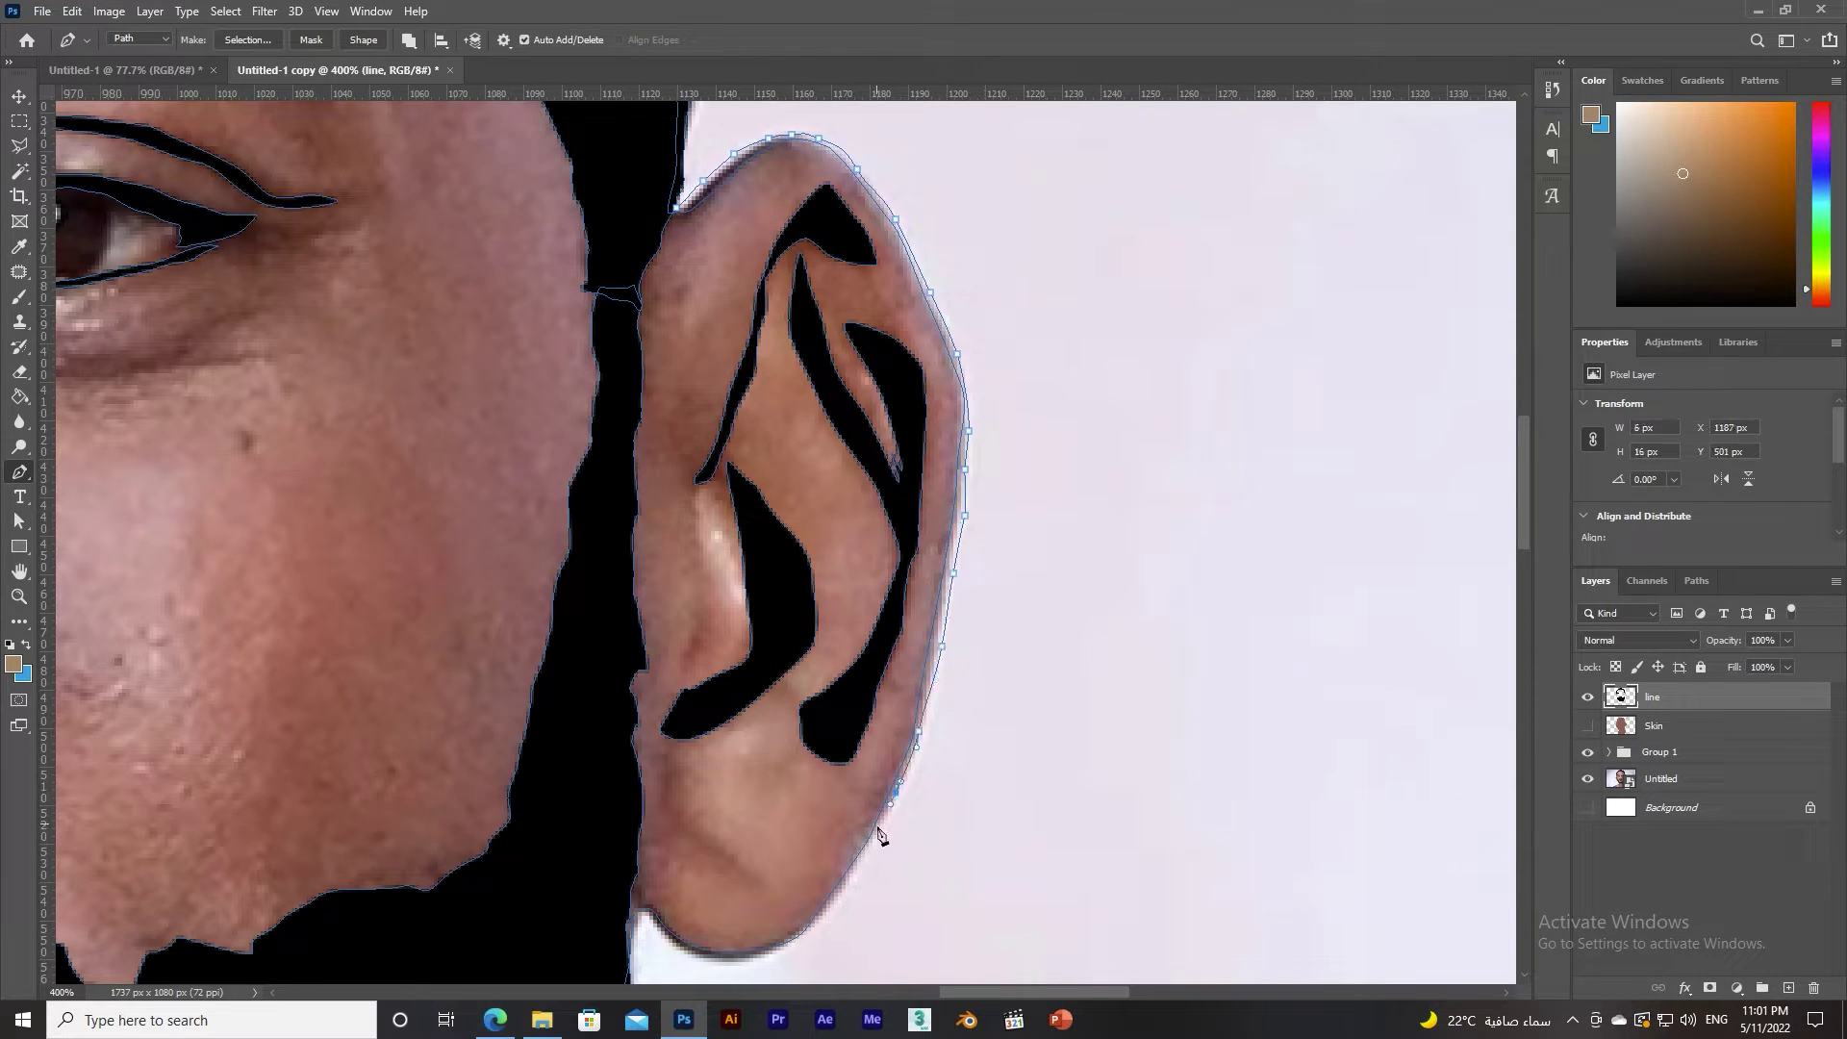
# Curve the outline around the earlobe, close it, and fill it black.
pyautogui.click(883, 830)
pyautogui.click(845, 888)
pyautogui.moveTo(791, 938); pyautogui.dragTo(752, 956)
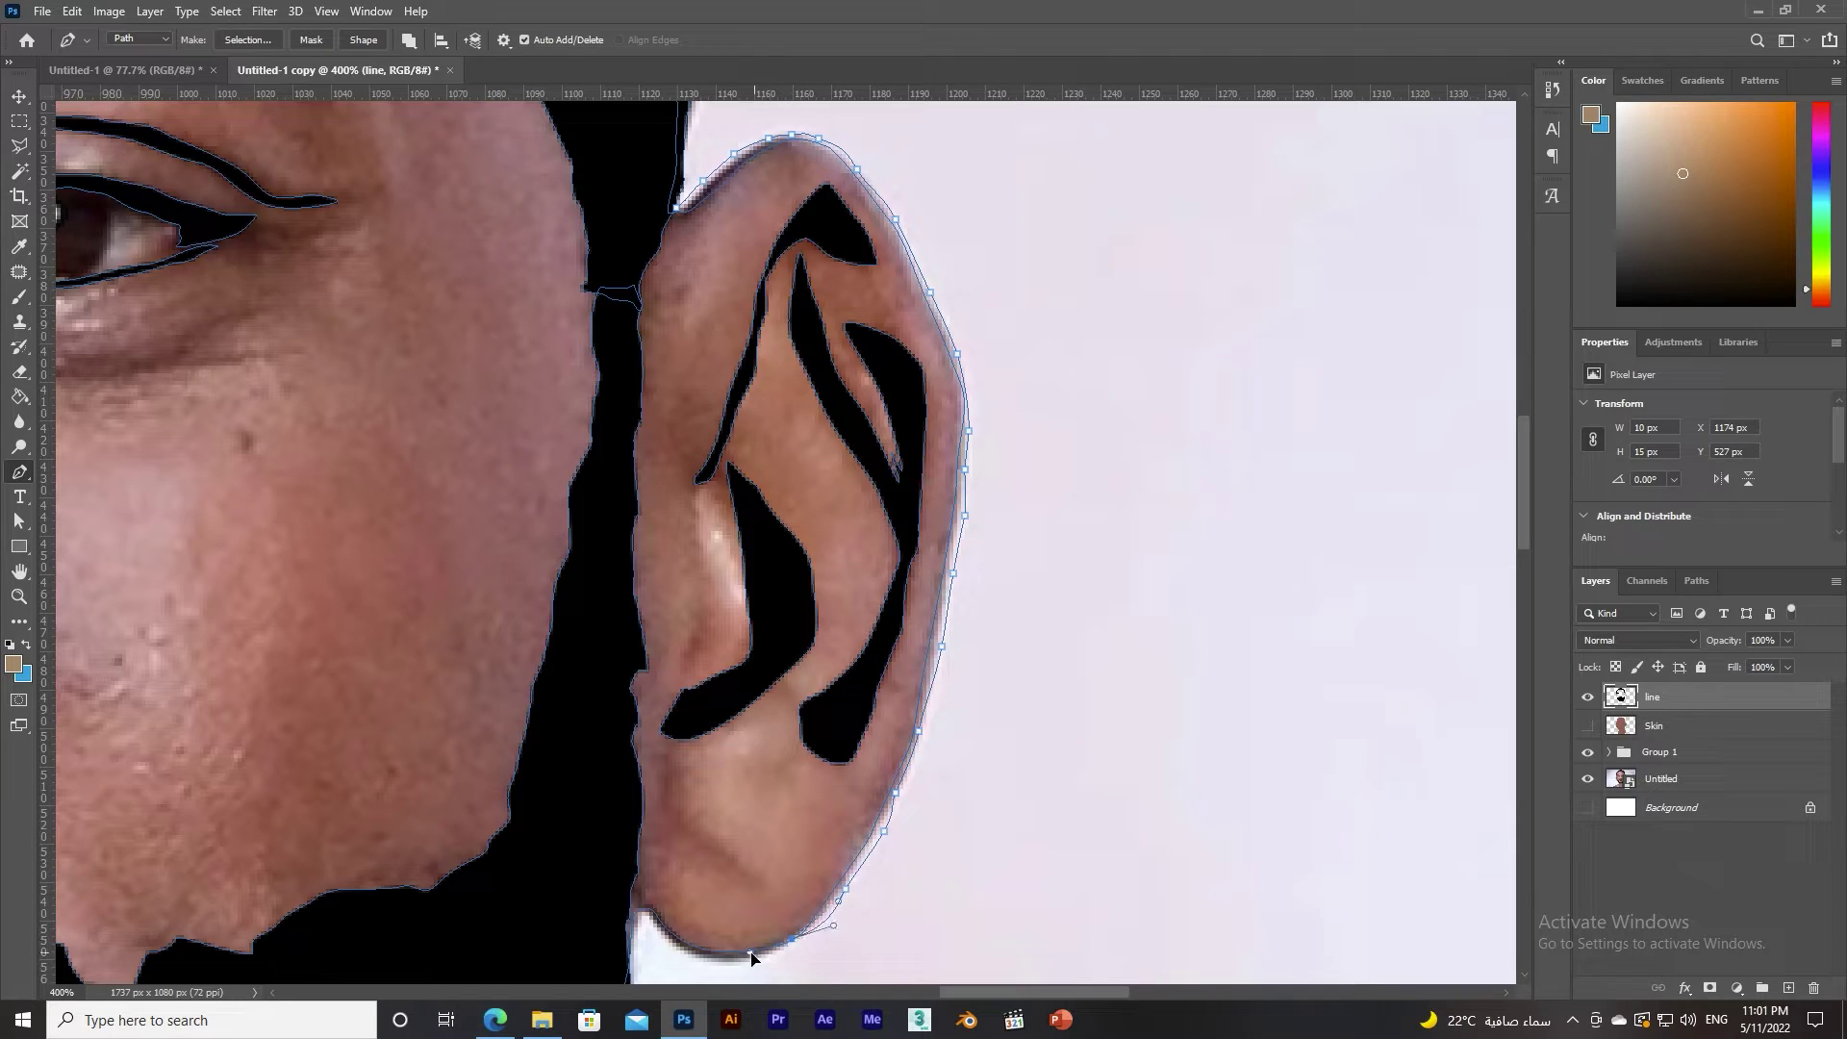
pyautogui.click(682, 940)
pyautogui.rightClick(677, 228)
pyautogui.click(741, 298)
pyautogui.click(1258, 338)
# Trace the other ear's outer edge and fill the outline with black.
pyautogui.hscroll(-5, 588, 865)
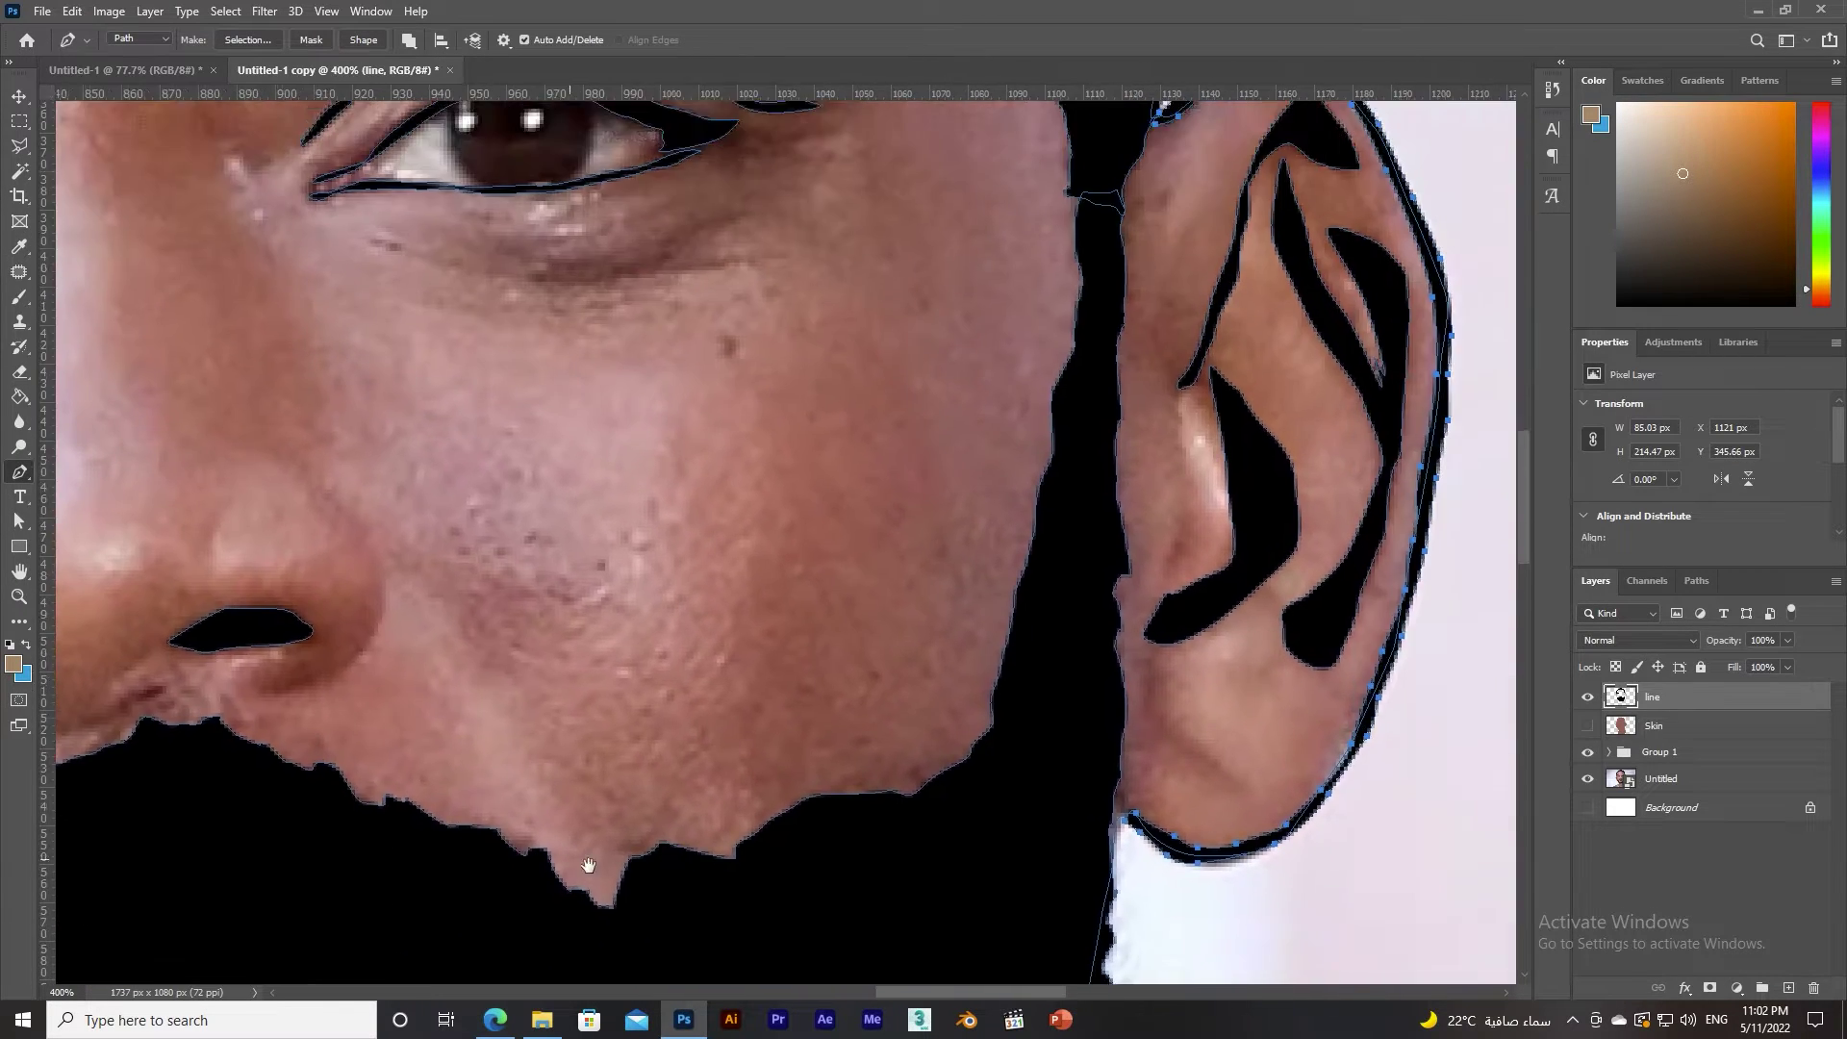
pyautogui.hscroll(-10, 589, 865)
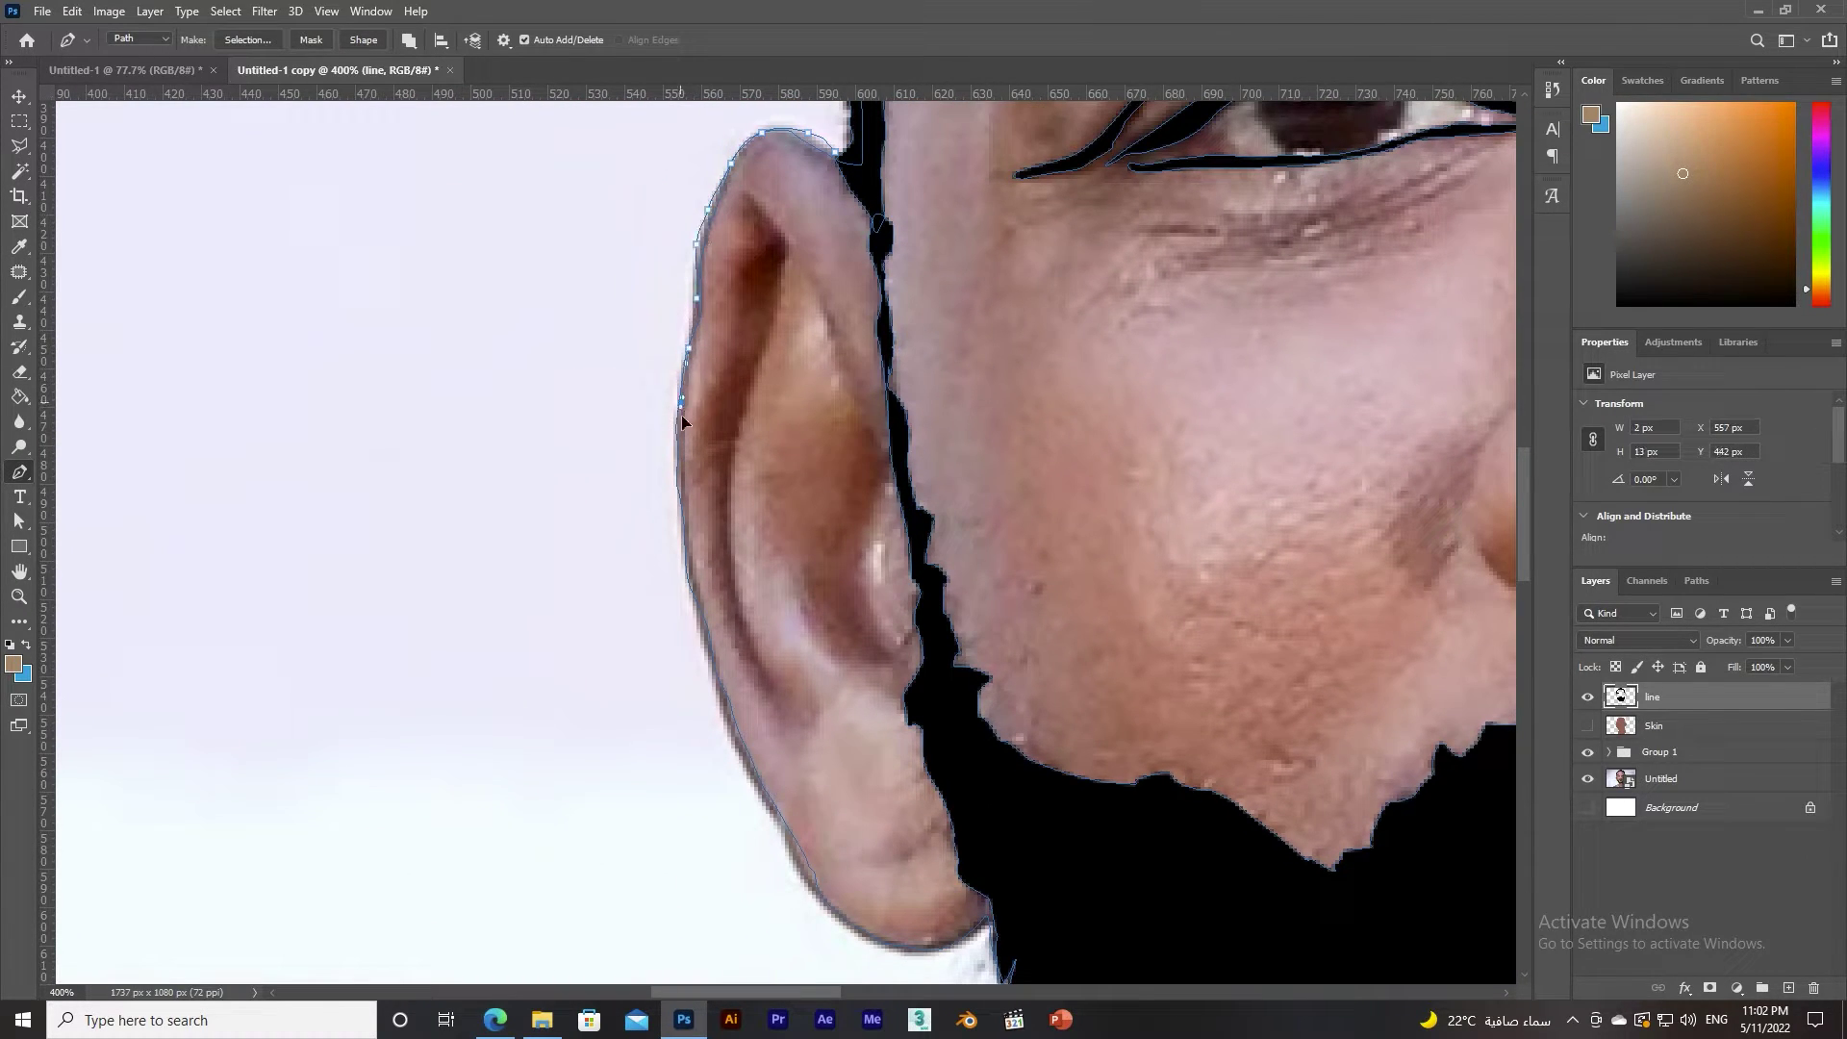
pyautogui.moveTo(681, 420); pyautogui.dragTo(705, 664)
pyautogui.moveTo(794, 863); pyautogui.dragTo(825, 908)
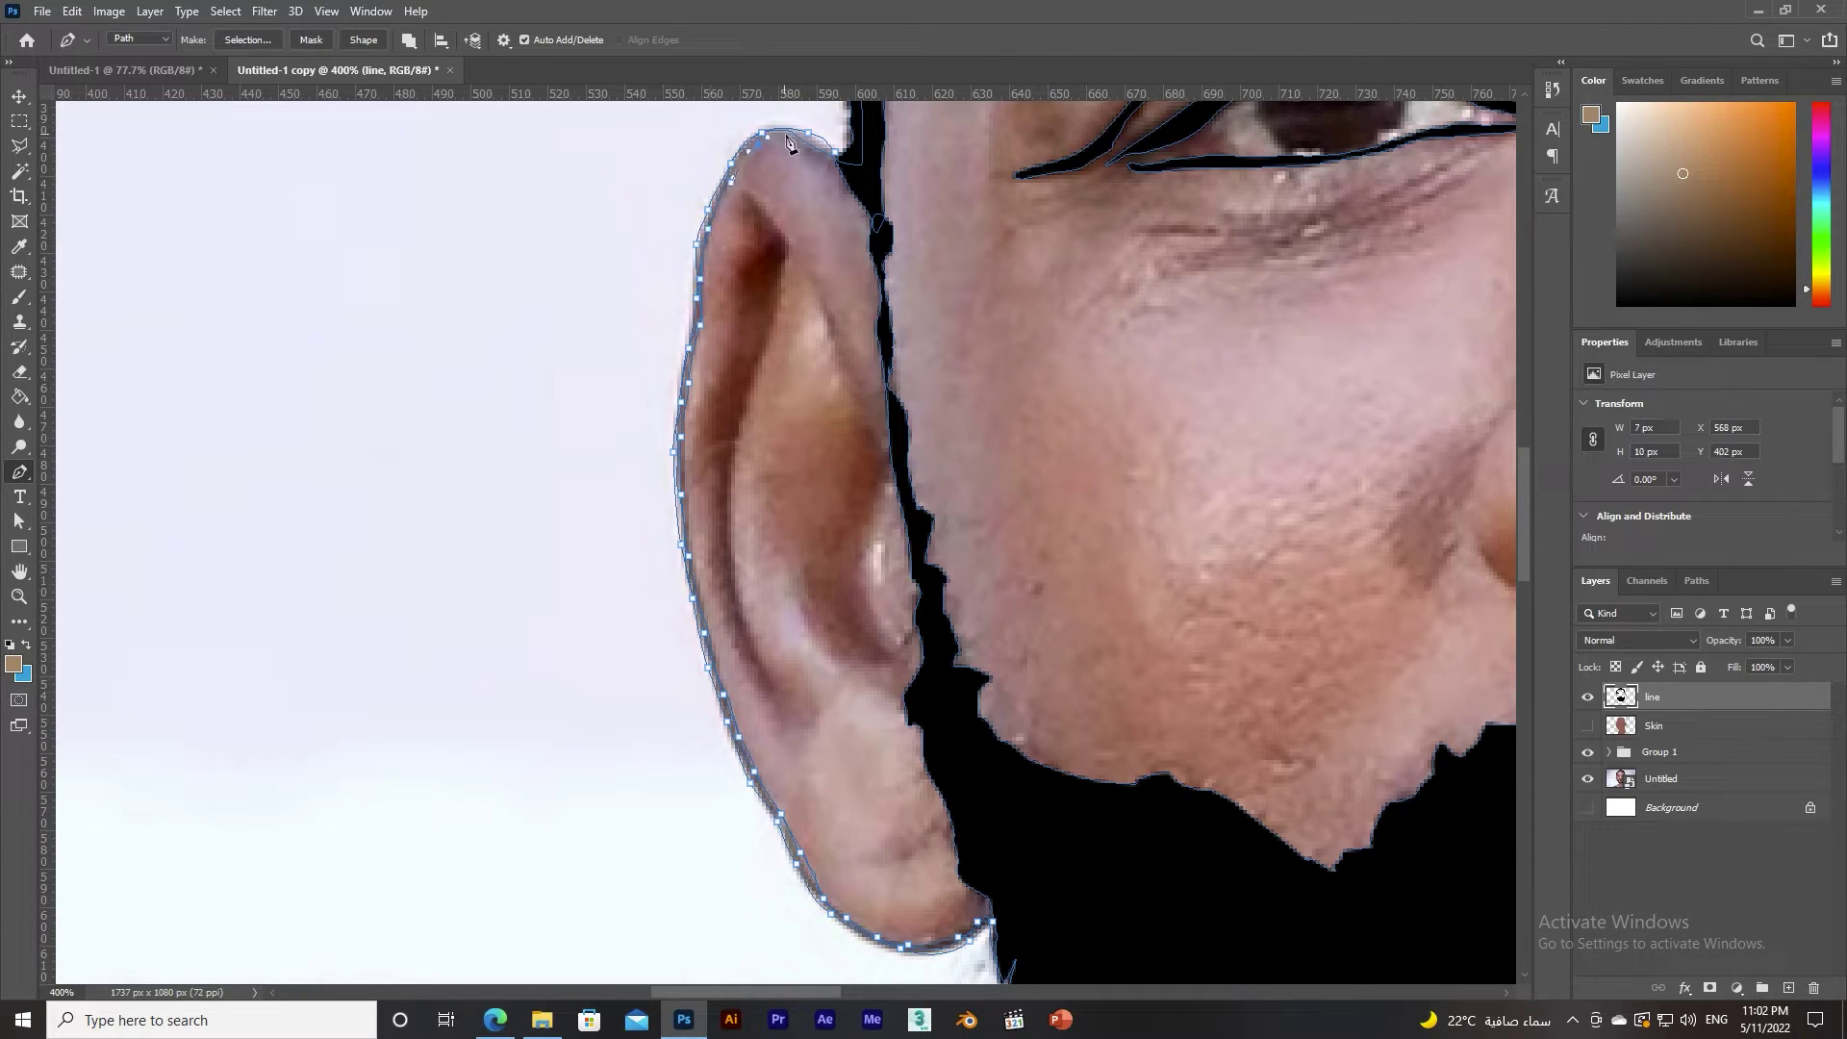
pyautogui.rightClick(840, 158)
pyautogui.click(885, 375)
pyautogui.press('Return')
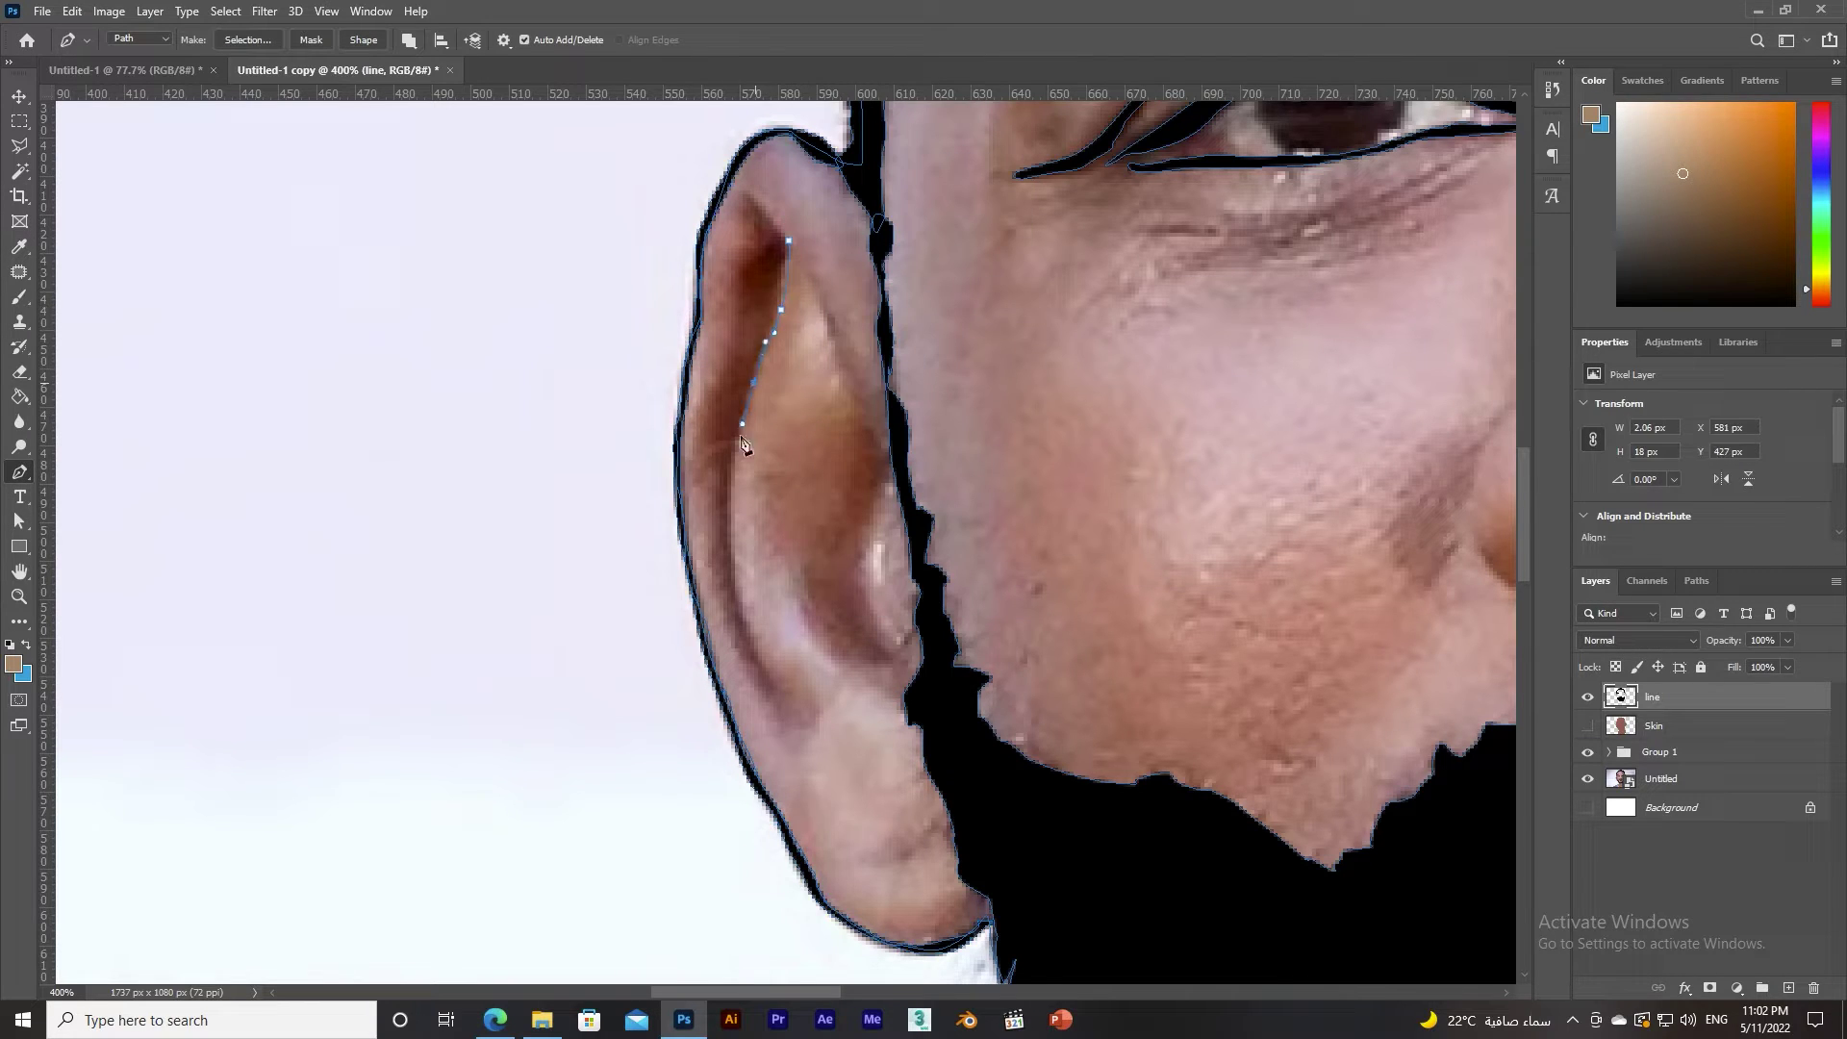
# Fill the inner-ear fold black, then trace and fill the next inner-ear shape.
pyautogui.rightClick(774, 236)
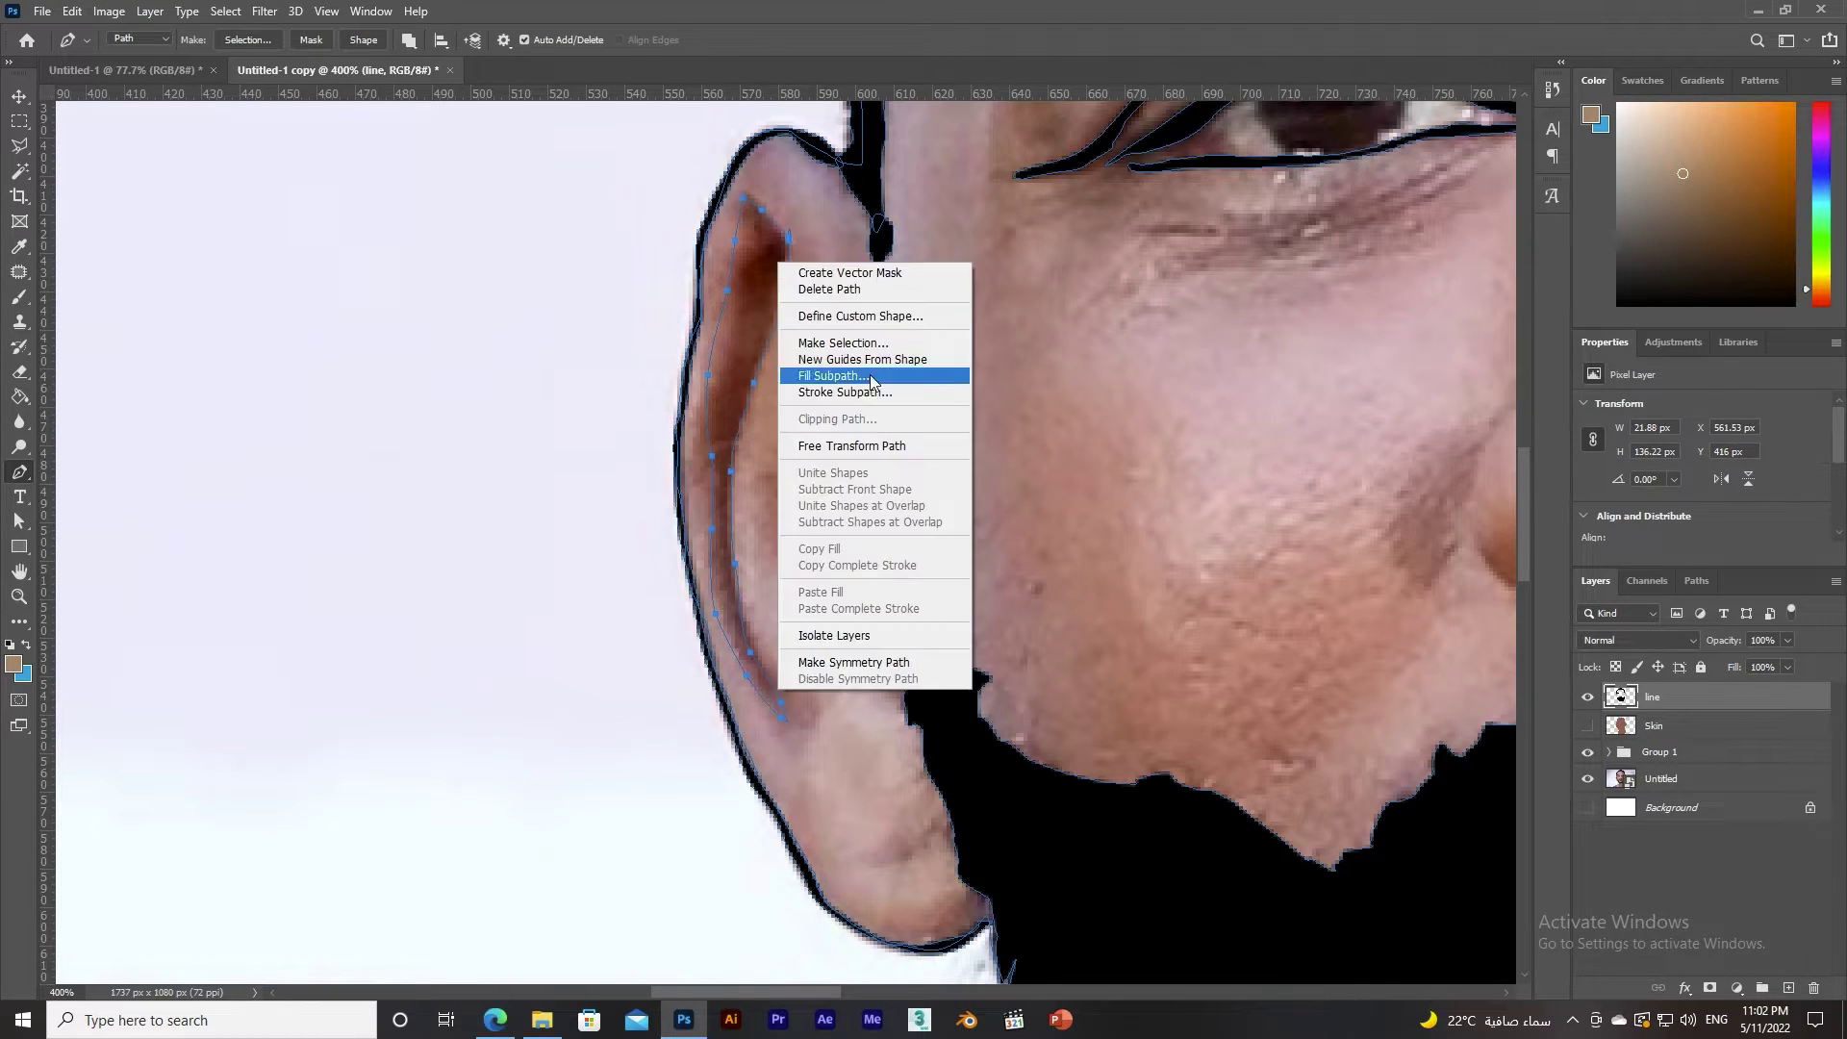
pyautogui.click(846, 375)
pyautogui.click(885, 460)
pyautogui.click(861, 552)
pyautogui.click(877, 617)
pyautogui.click(907, 634)
pyautogui.click(767, 454)
pyautogui.rightClick(846, 449)
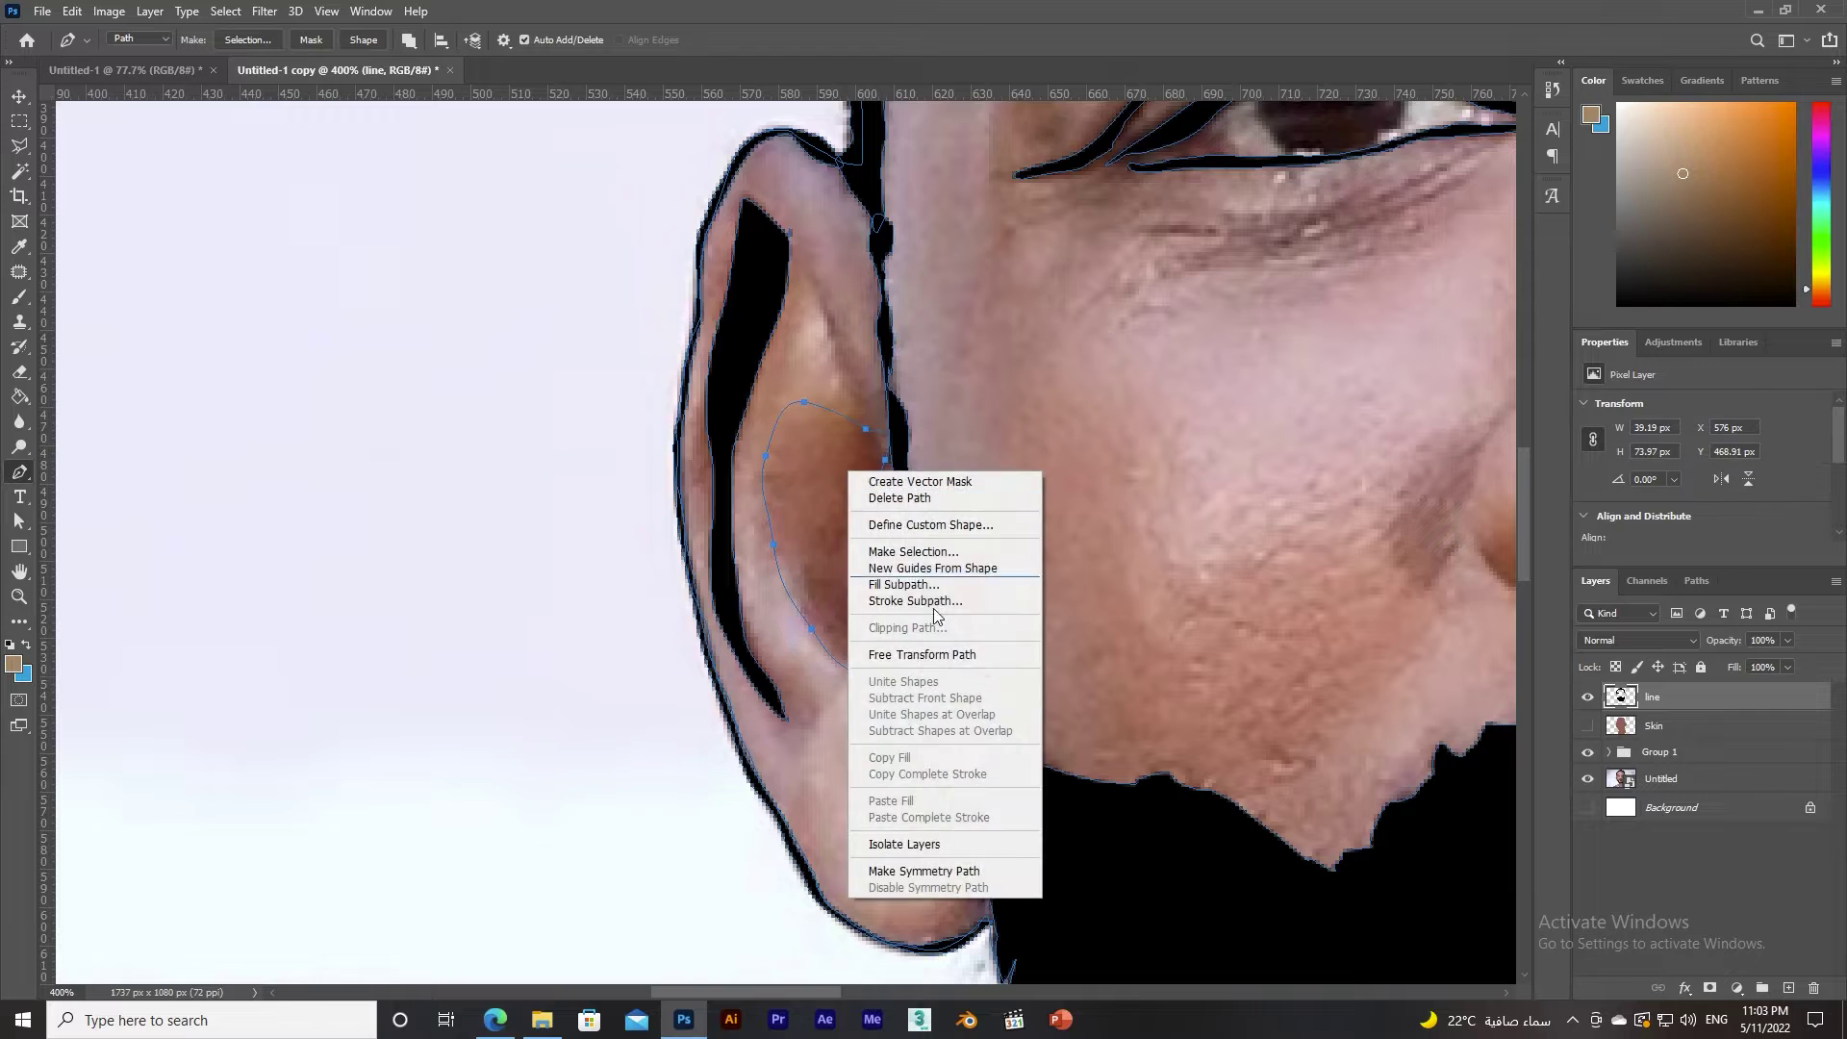
pyautogui.click(883, 585)
pyautogui.press('Return')
# Place Pen anchors along the neck's edge at the sweater collar.
pyautogui.moveTo(1347, 866)
pyautogui.mouseDown()
pyautogui.moveTo(639, 617)
pyautogui.moveTo(656, 529)
pyautogui.mouseUp()
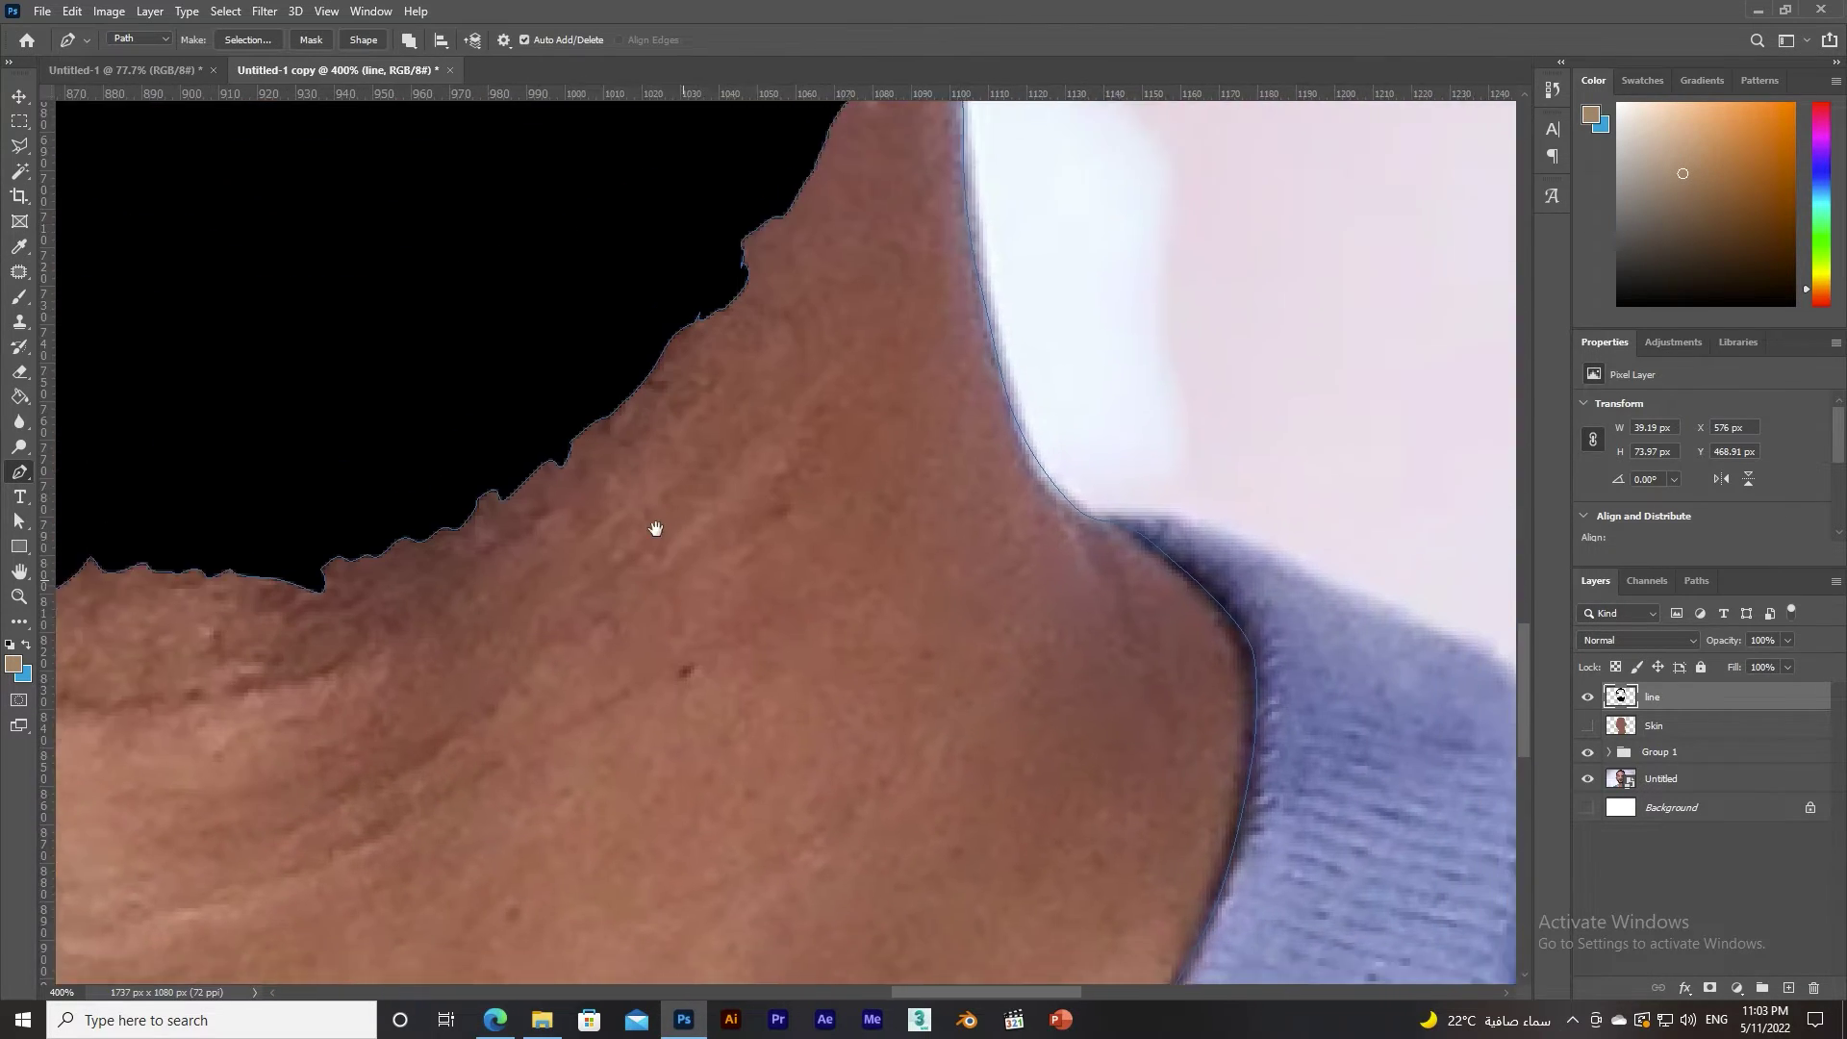
pyautogui.click(962, 366)
pyautogui.click(1037, 434)
pyautogui.click(1073, 524)
pyautogui.scroll(-3, 1035, 385)
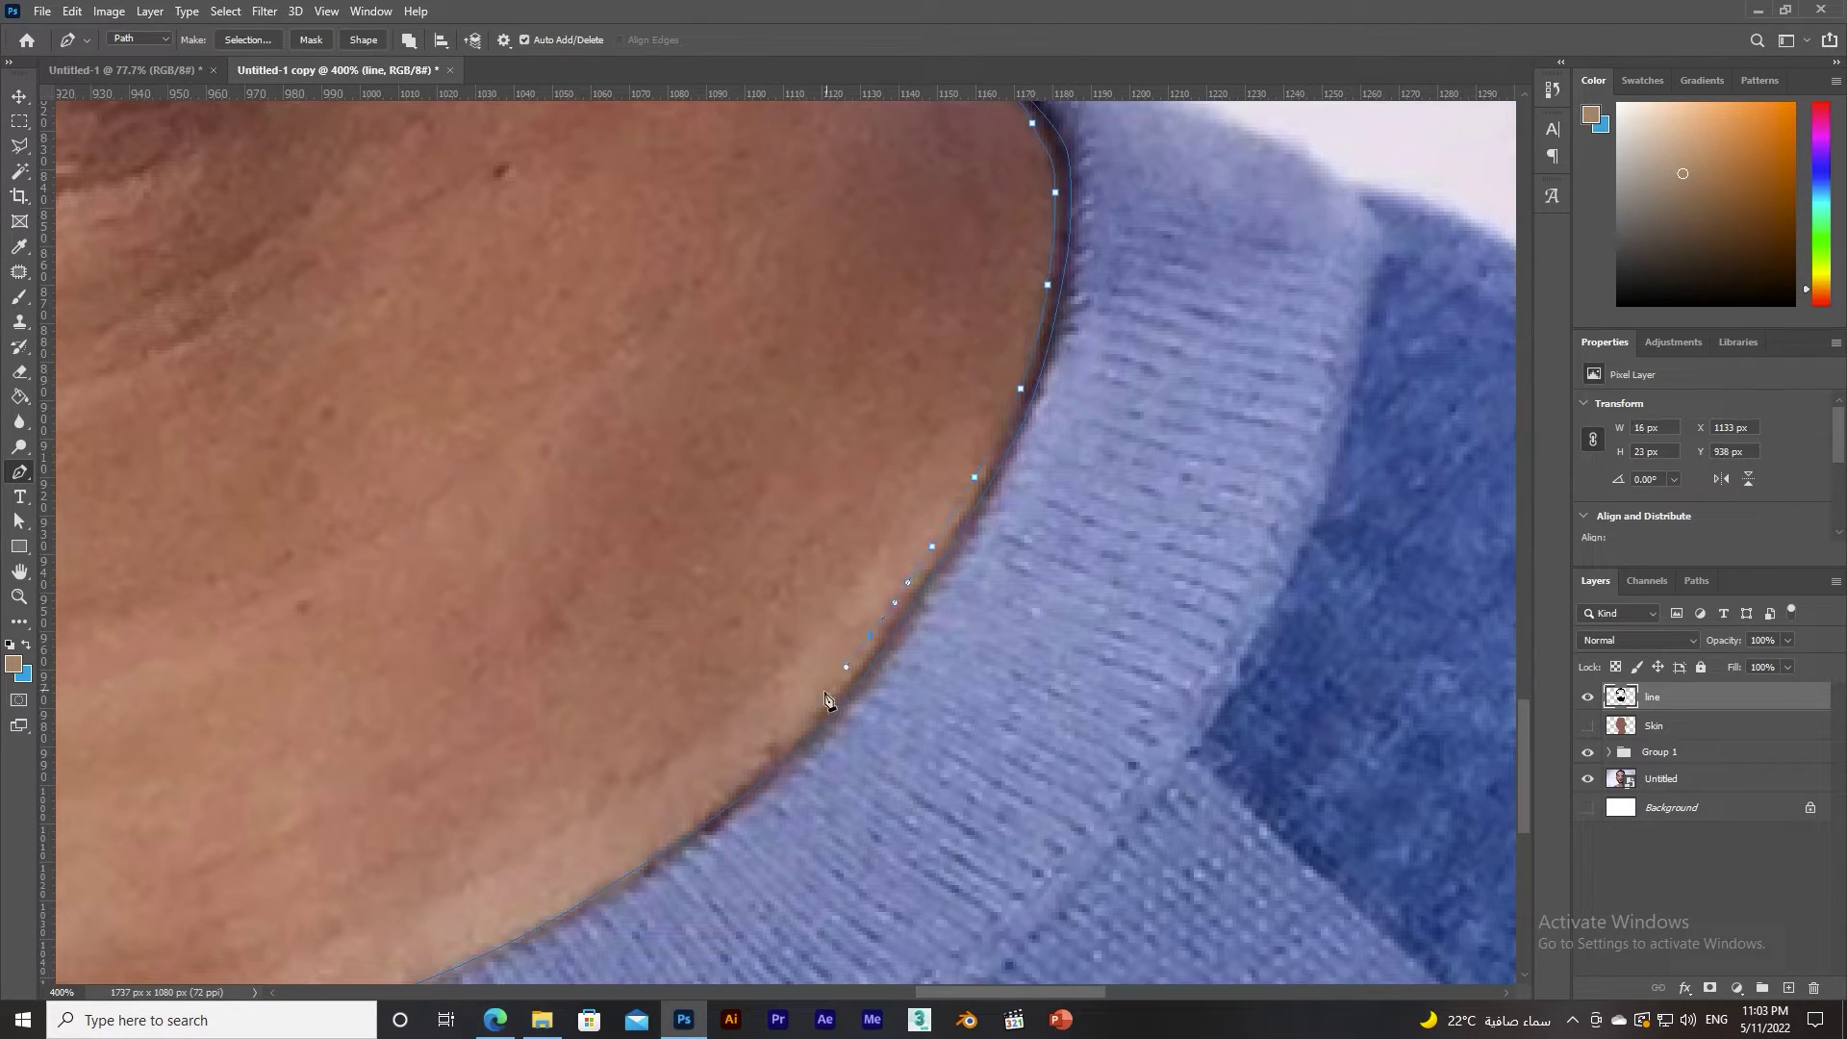
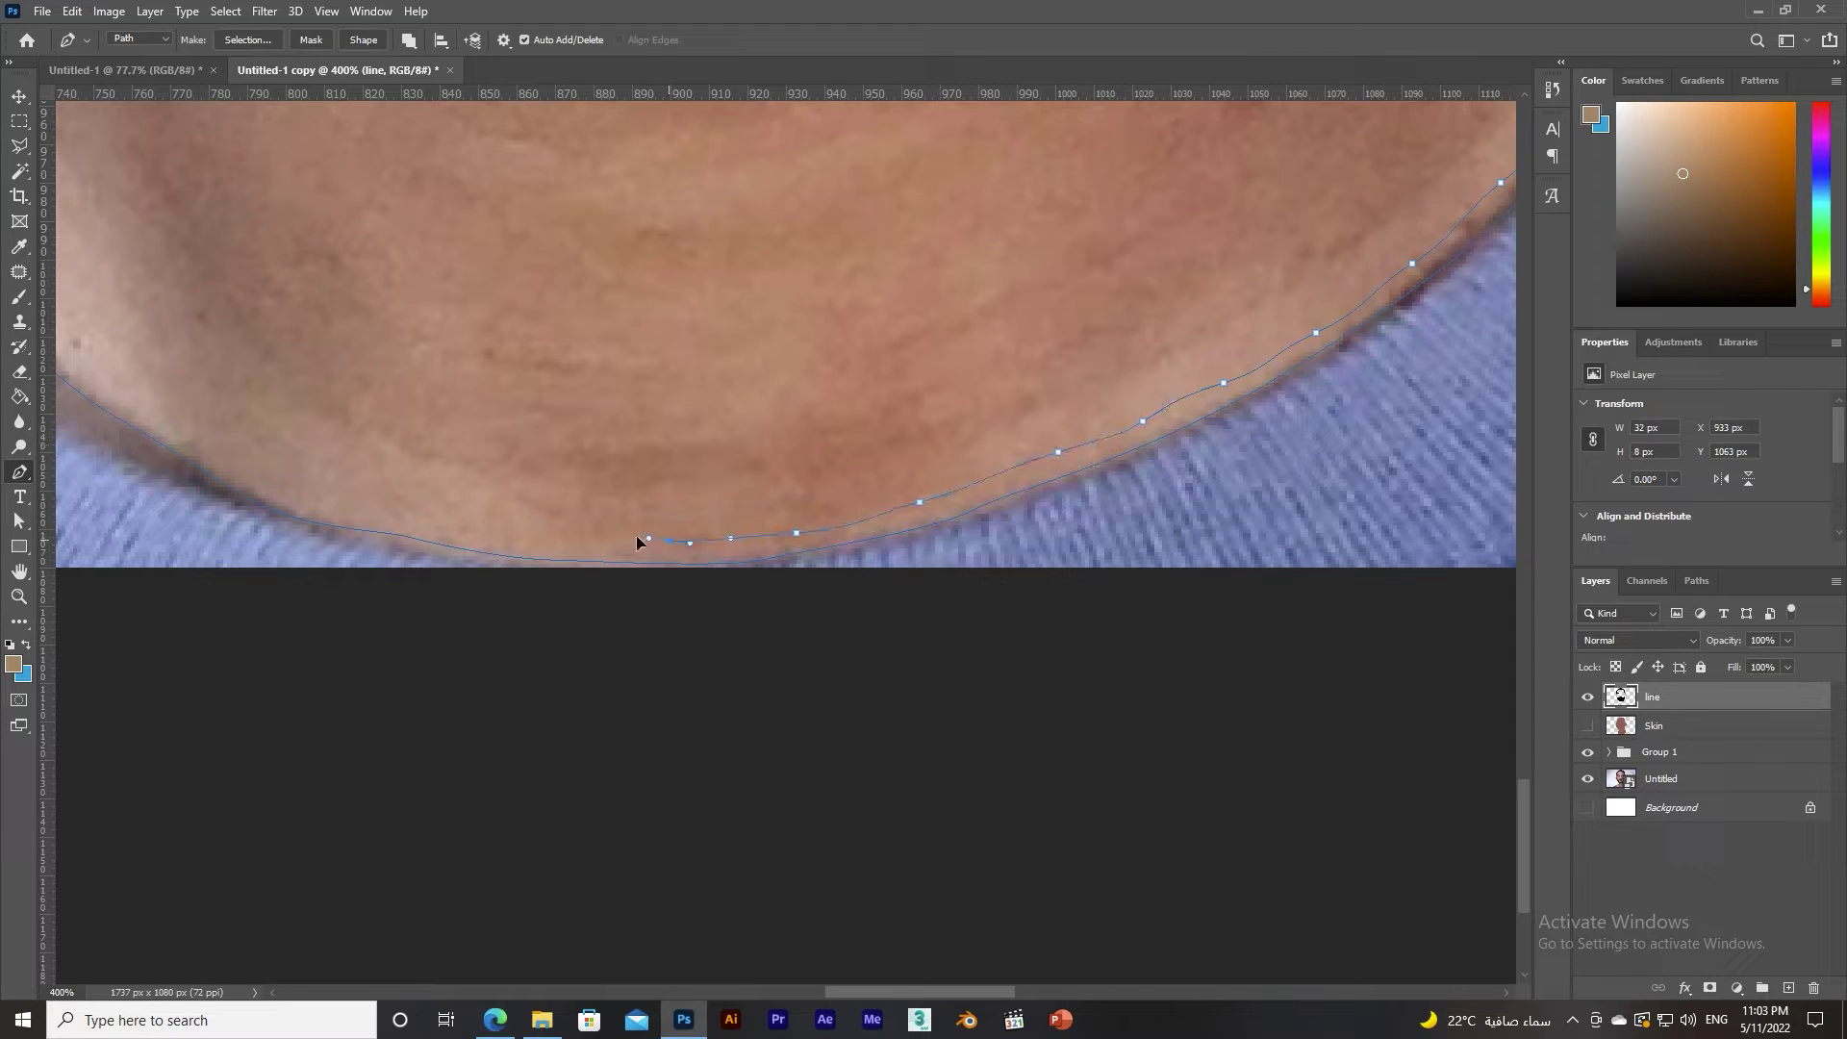
# Finish tracing the neckline path along the sweater collar edge.
pyautogui.moveTo(637, 542); pyautogui.dragTo(621, 534)
pyautogui.moveTo(311, 519)
pyautogui.mouseDown()
pyautogui.moveTo(436, 533)
pyautogui.moveTo(539, 584)
pyautogui.mouseUp()
pyautogui.moveTo(204, 380); pyautogui.dragTo(926, 605)
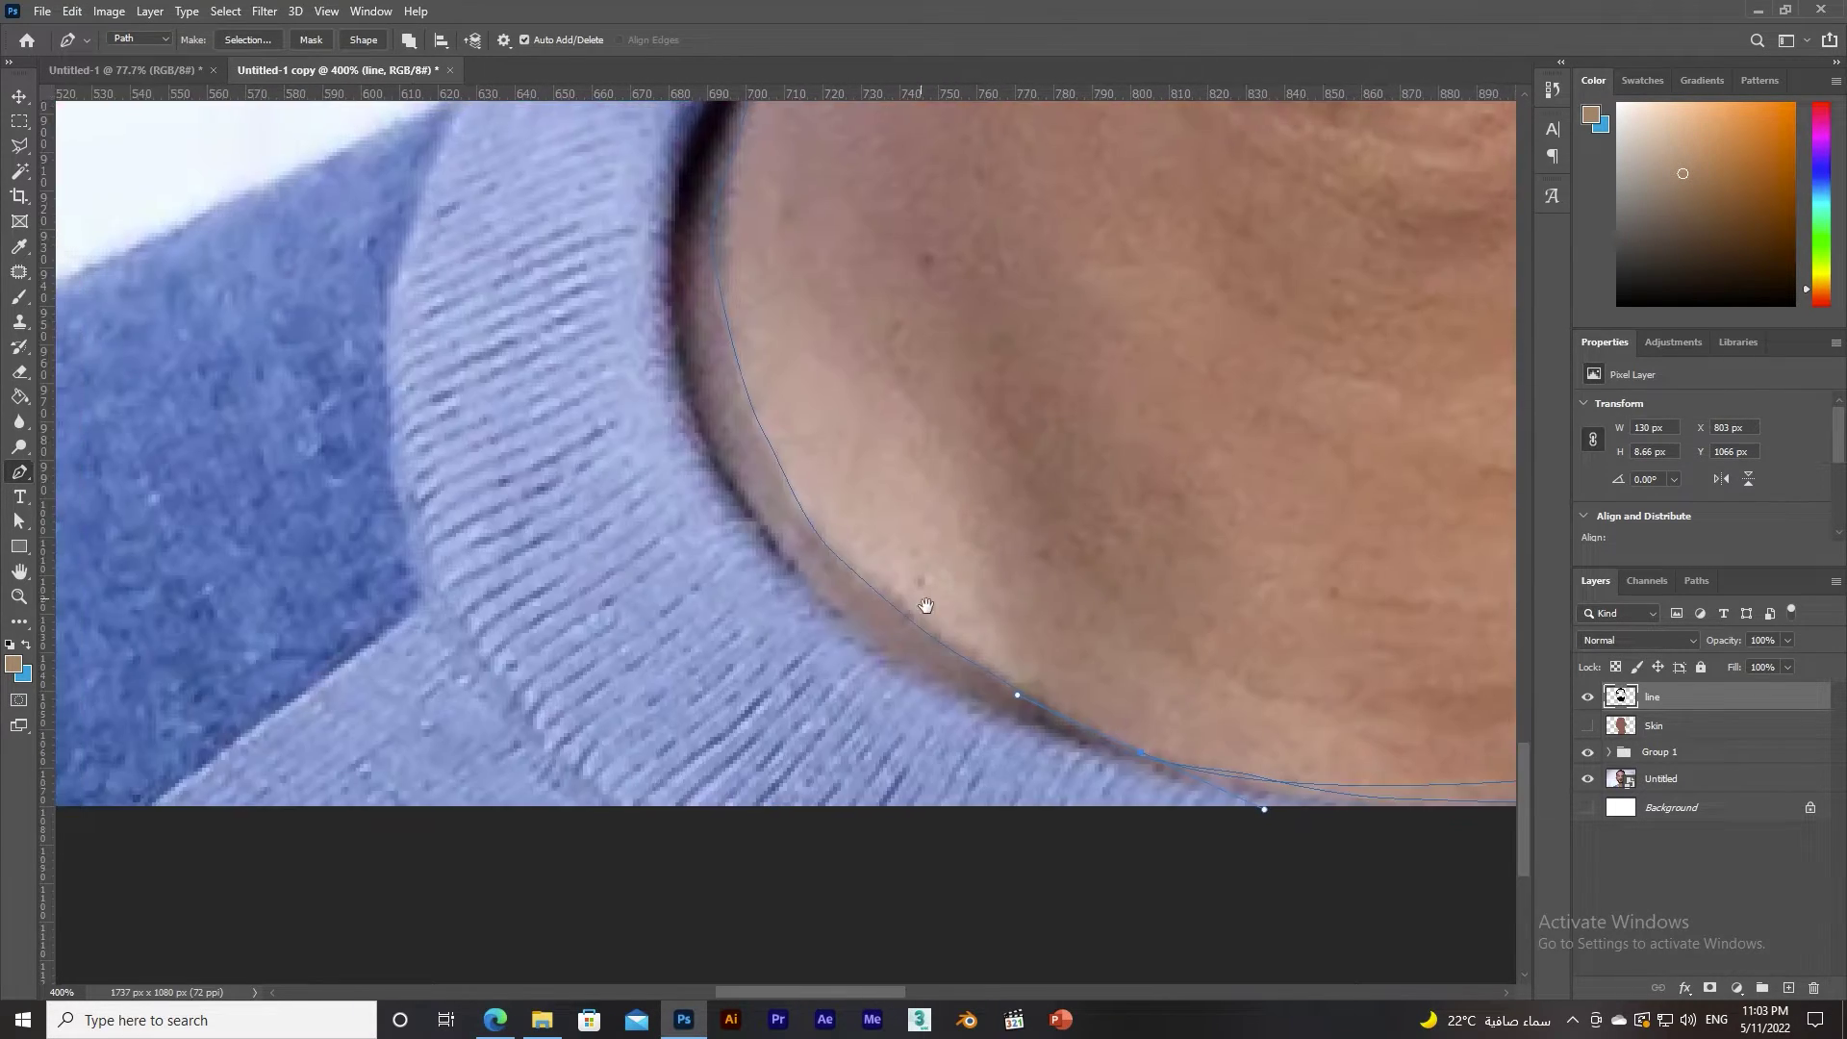
pyautogui.scroll(3, 925, 605)
pyautogui.scroll(3, 731, 317)
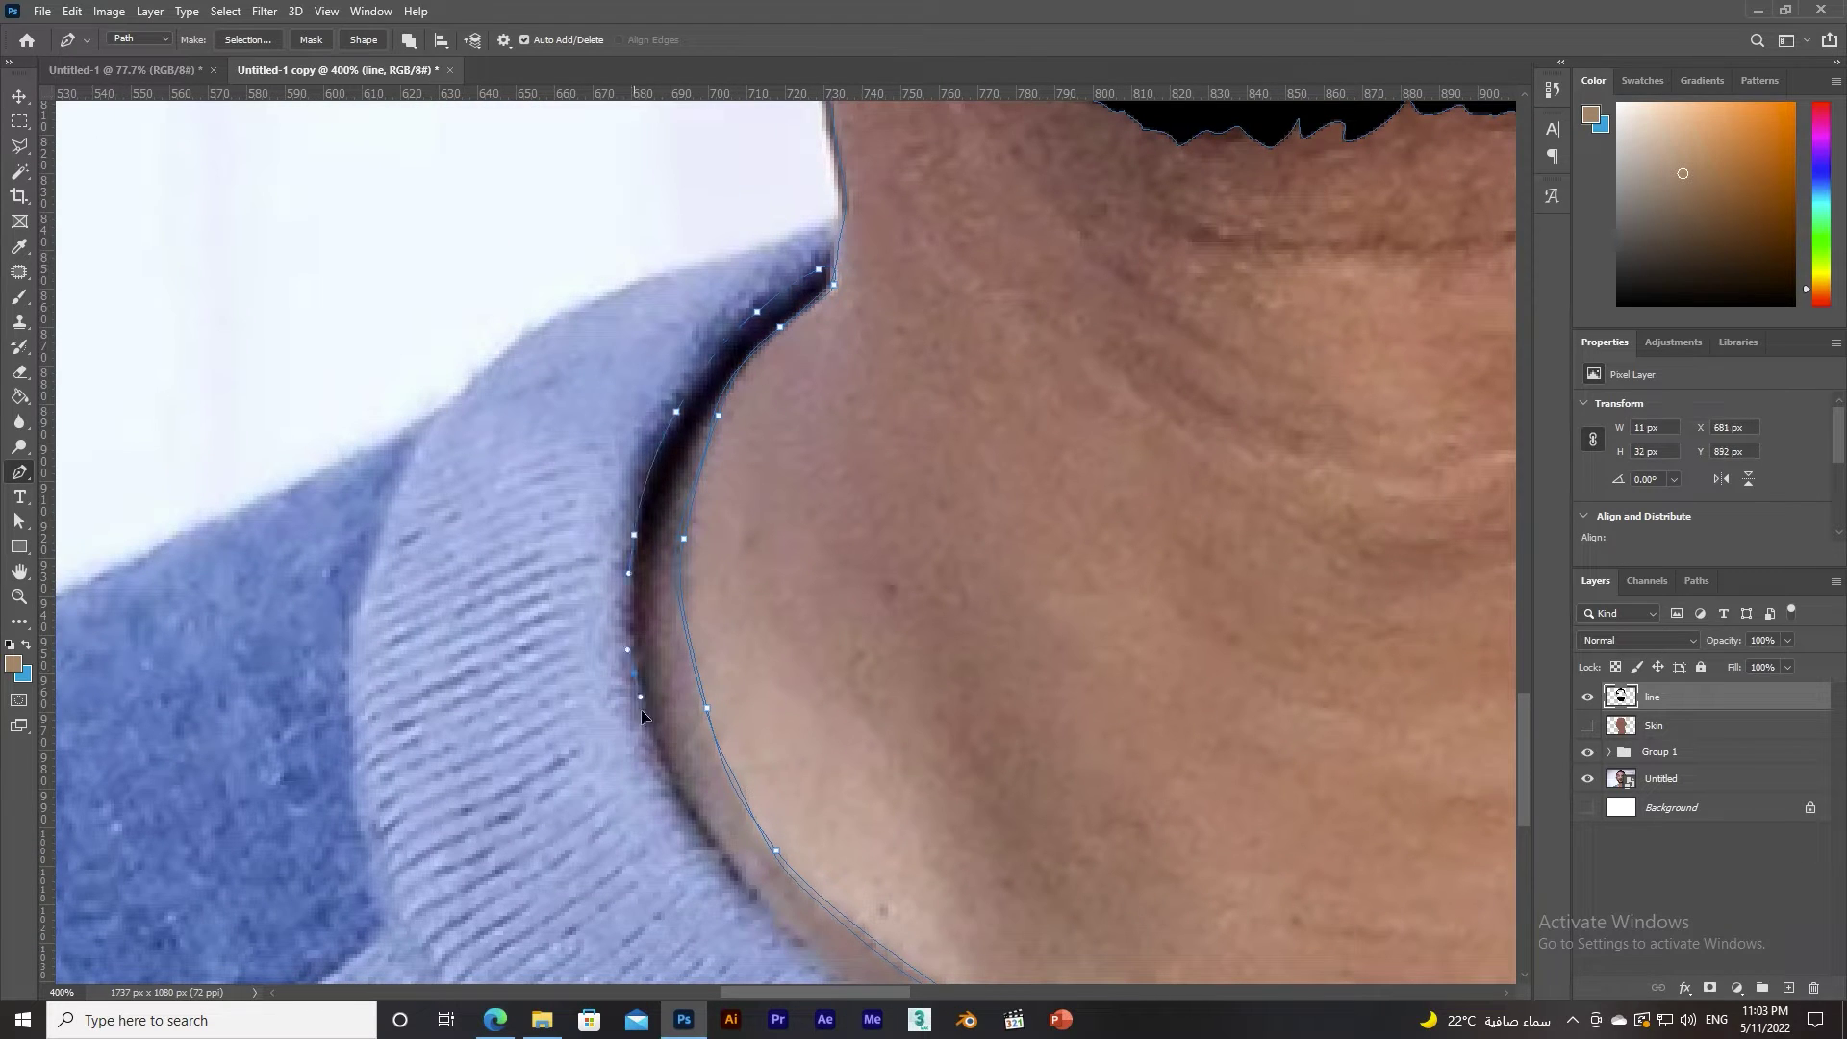
pyautogui.scroll(-5, 642, 717)
pyautogui.moveTo(1334, 732); pyautogui.dragTo(814, 643)
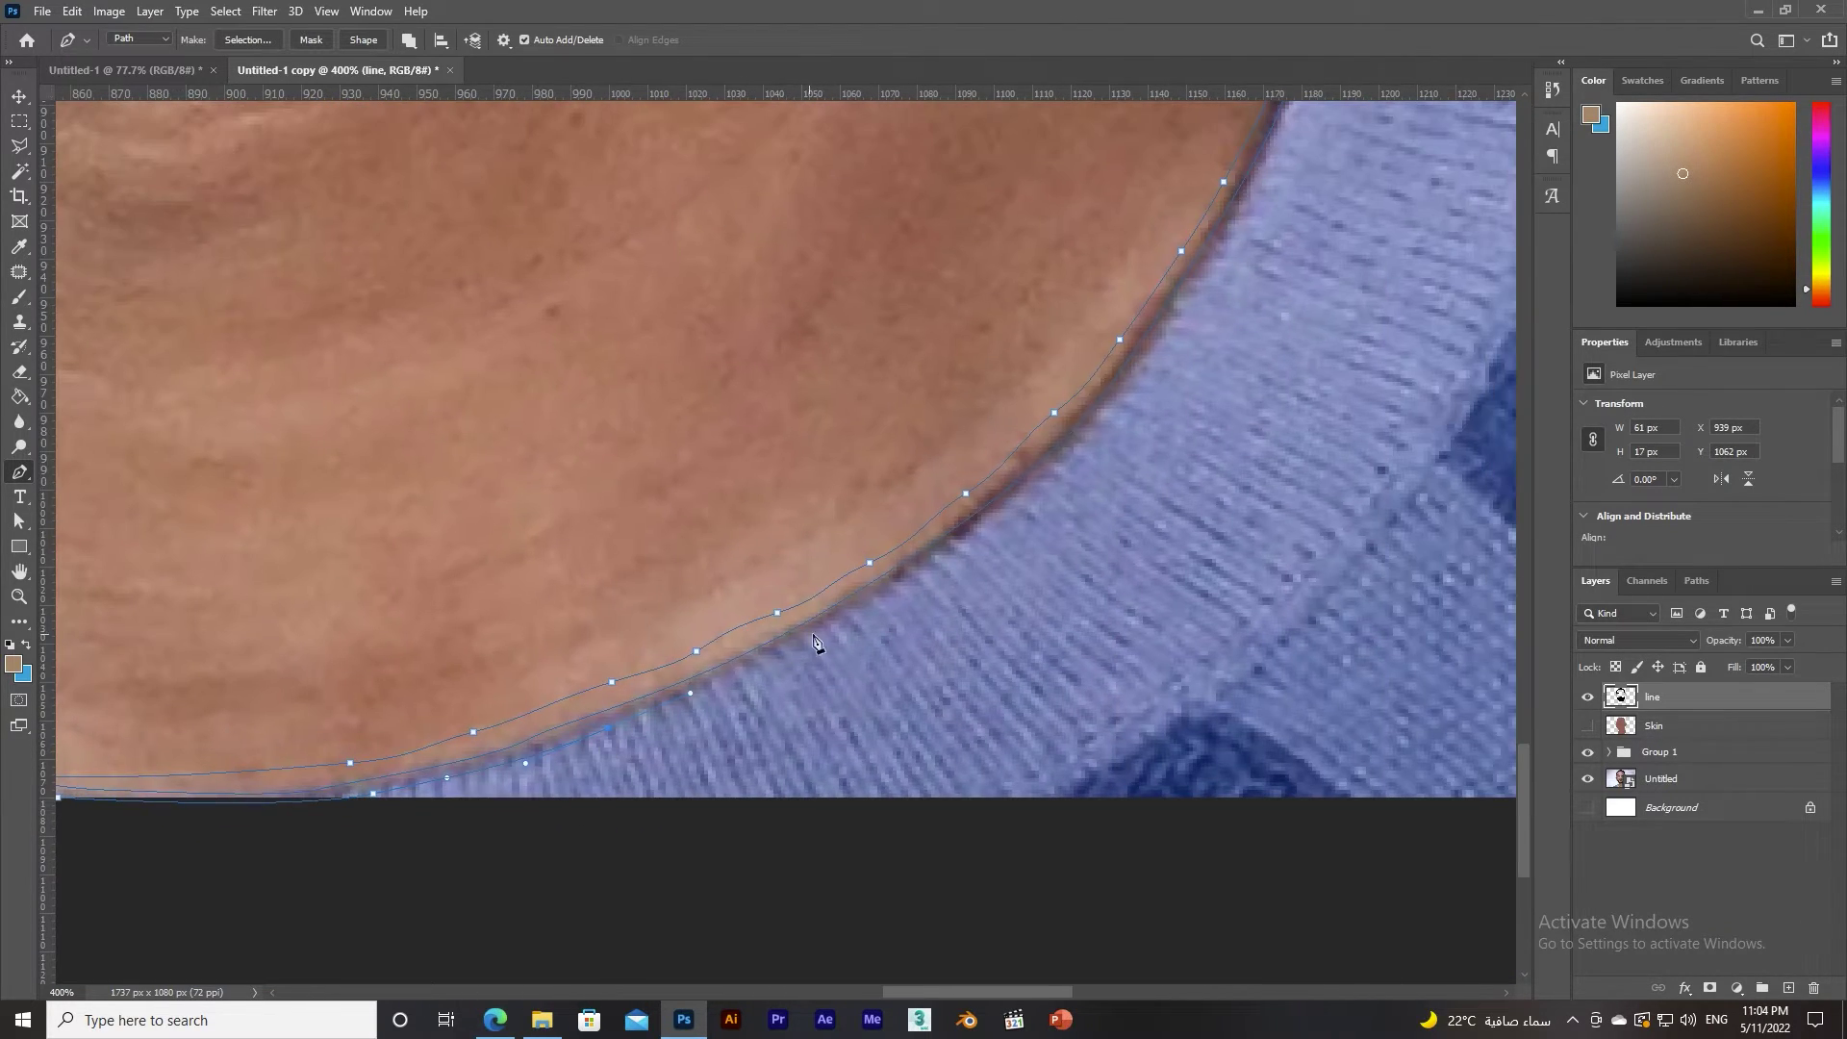
pyautogui.scroll(5, 1137, 367)
pyautogui.hscroll(5, 734, 491)
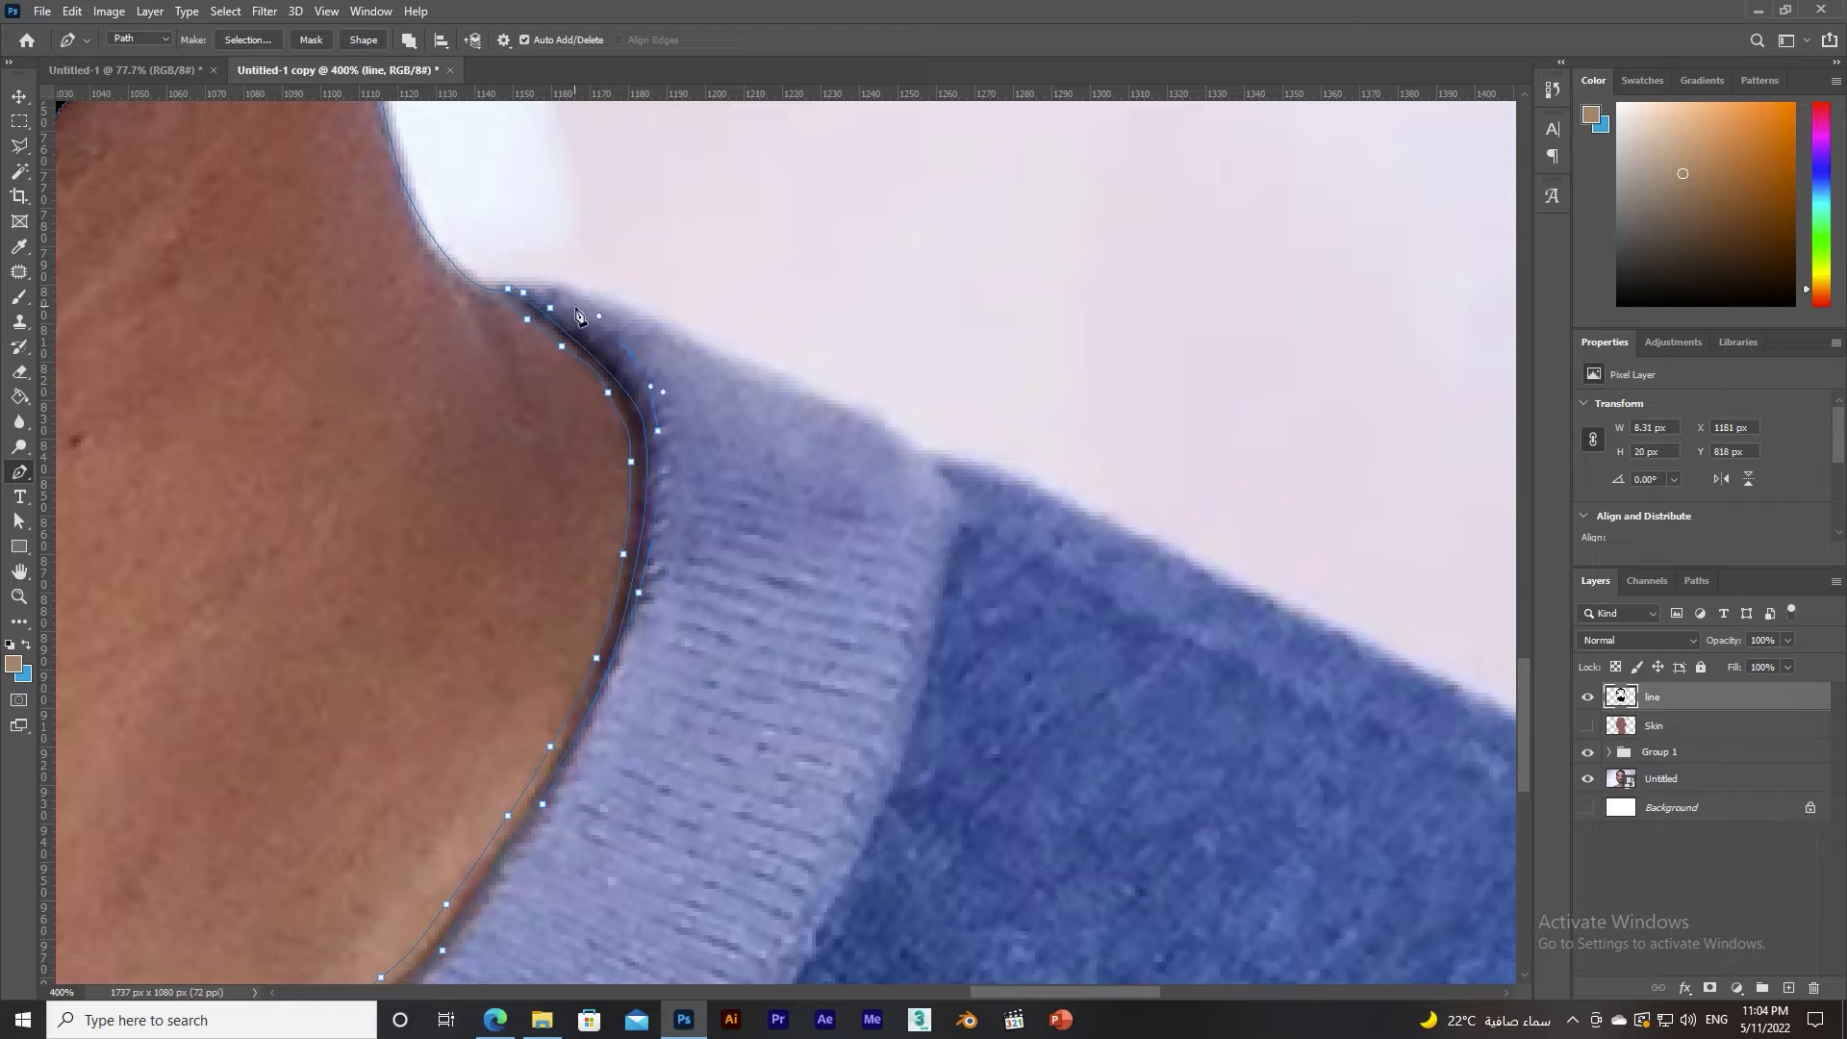
pyautogui.moveTo(504, 296); pyautogui.dragTo(533, 329)
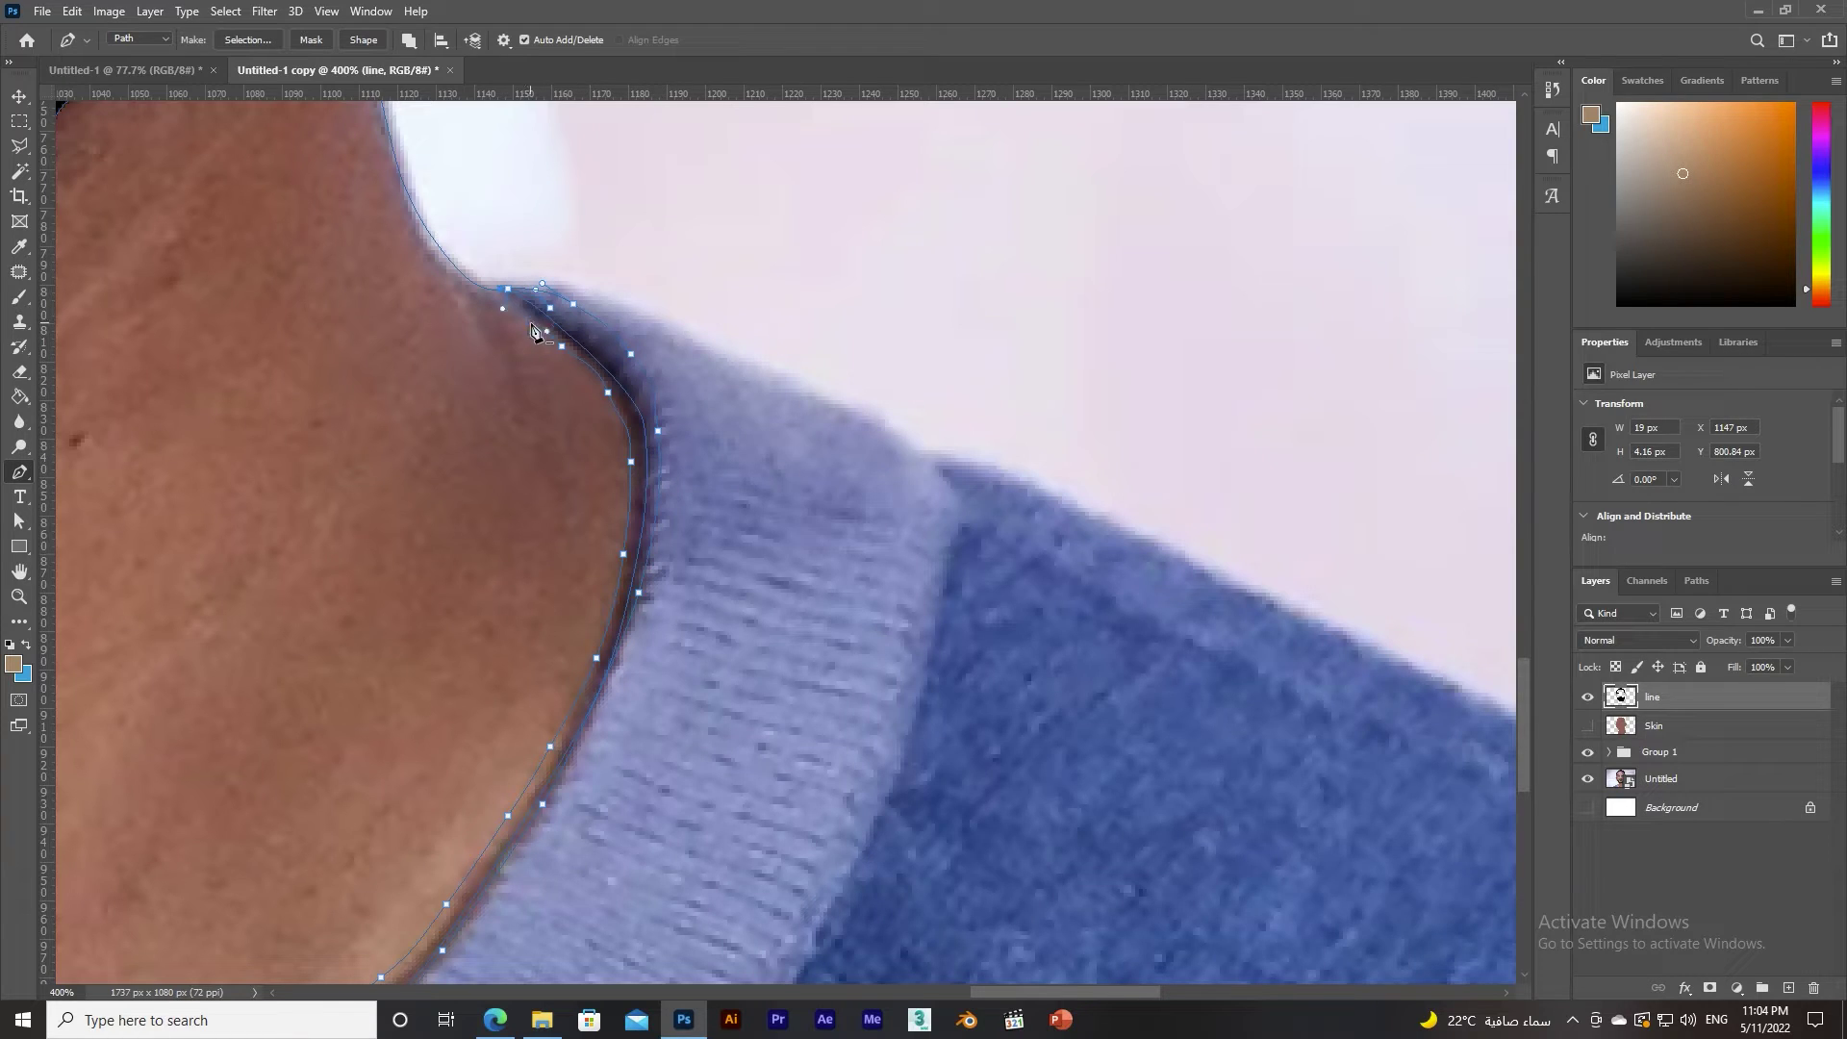
# Fill the neckline subpath with black as an outline band and fit the canvas on screen.
pyautogui.rightClick(625, 413)
pyautogui.click(674, 558)
pyautogui.press('Return')
pyautogui.hotkey('ctrl', 'z')
pyautogui.rightClick(591, 321)
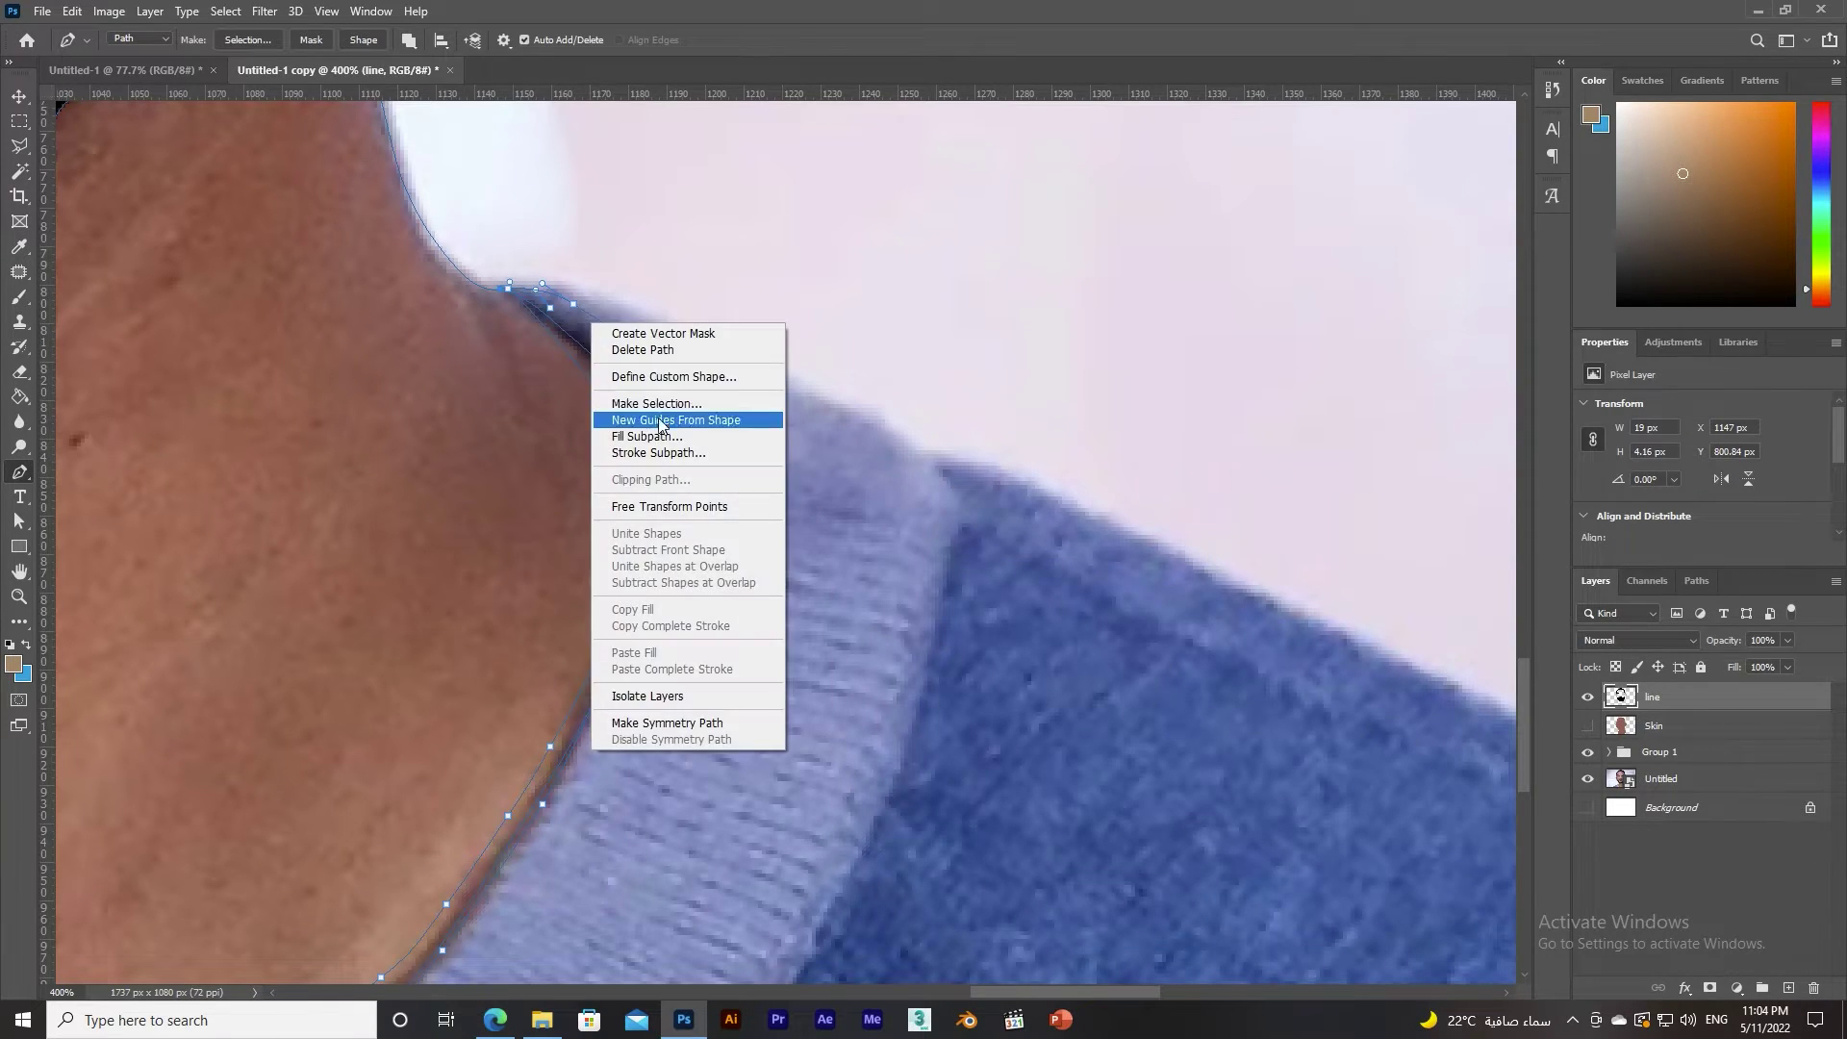
pyautogui.click(640, 416)
pyautogui.click(1237, 343)
pyautogui.hotkey('ctrl', '0')
# Zoom in on the eyes and add a new layer named 'eye' above the line layer.
pyautogui.click(1588, 726)
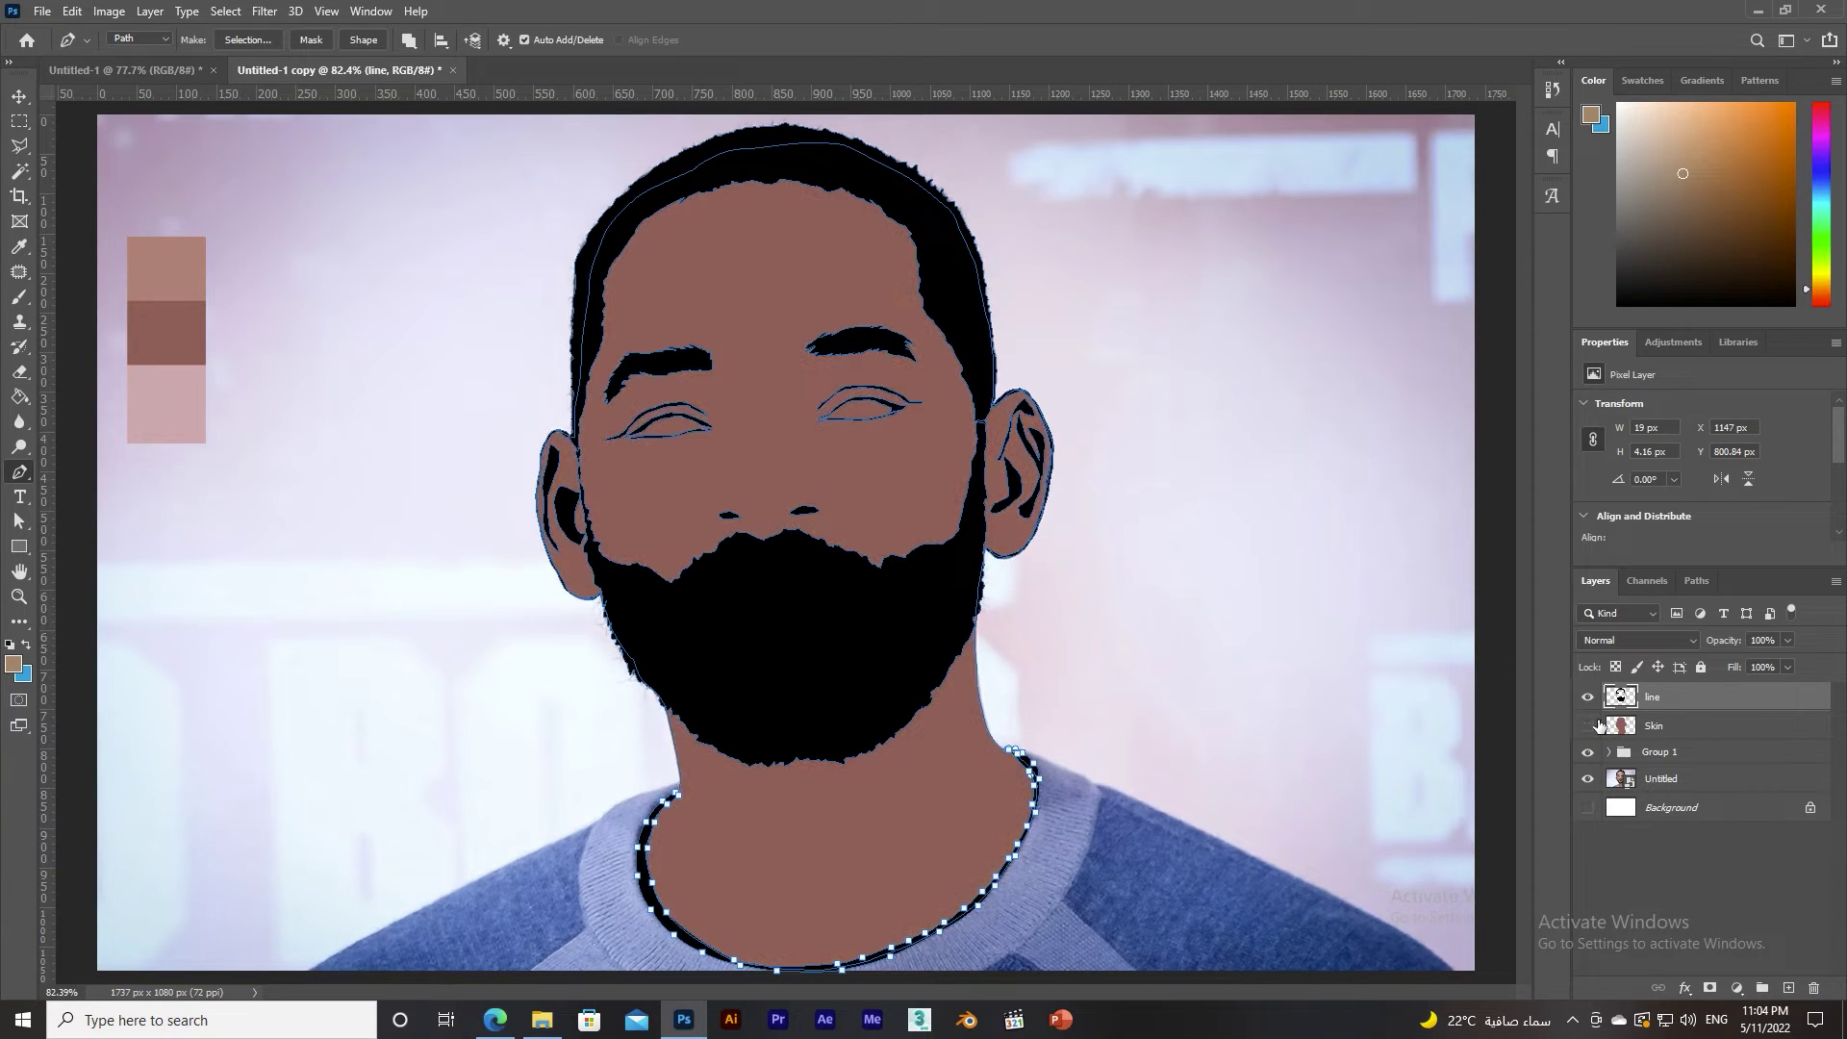
pyautogui.click(1588, 696)
pyautogui.hotkey('ctrl', '+')
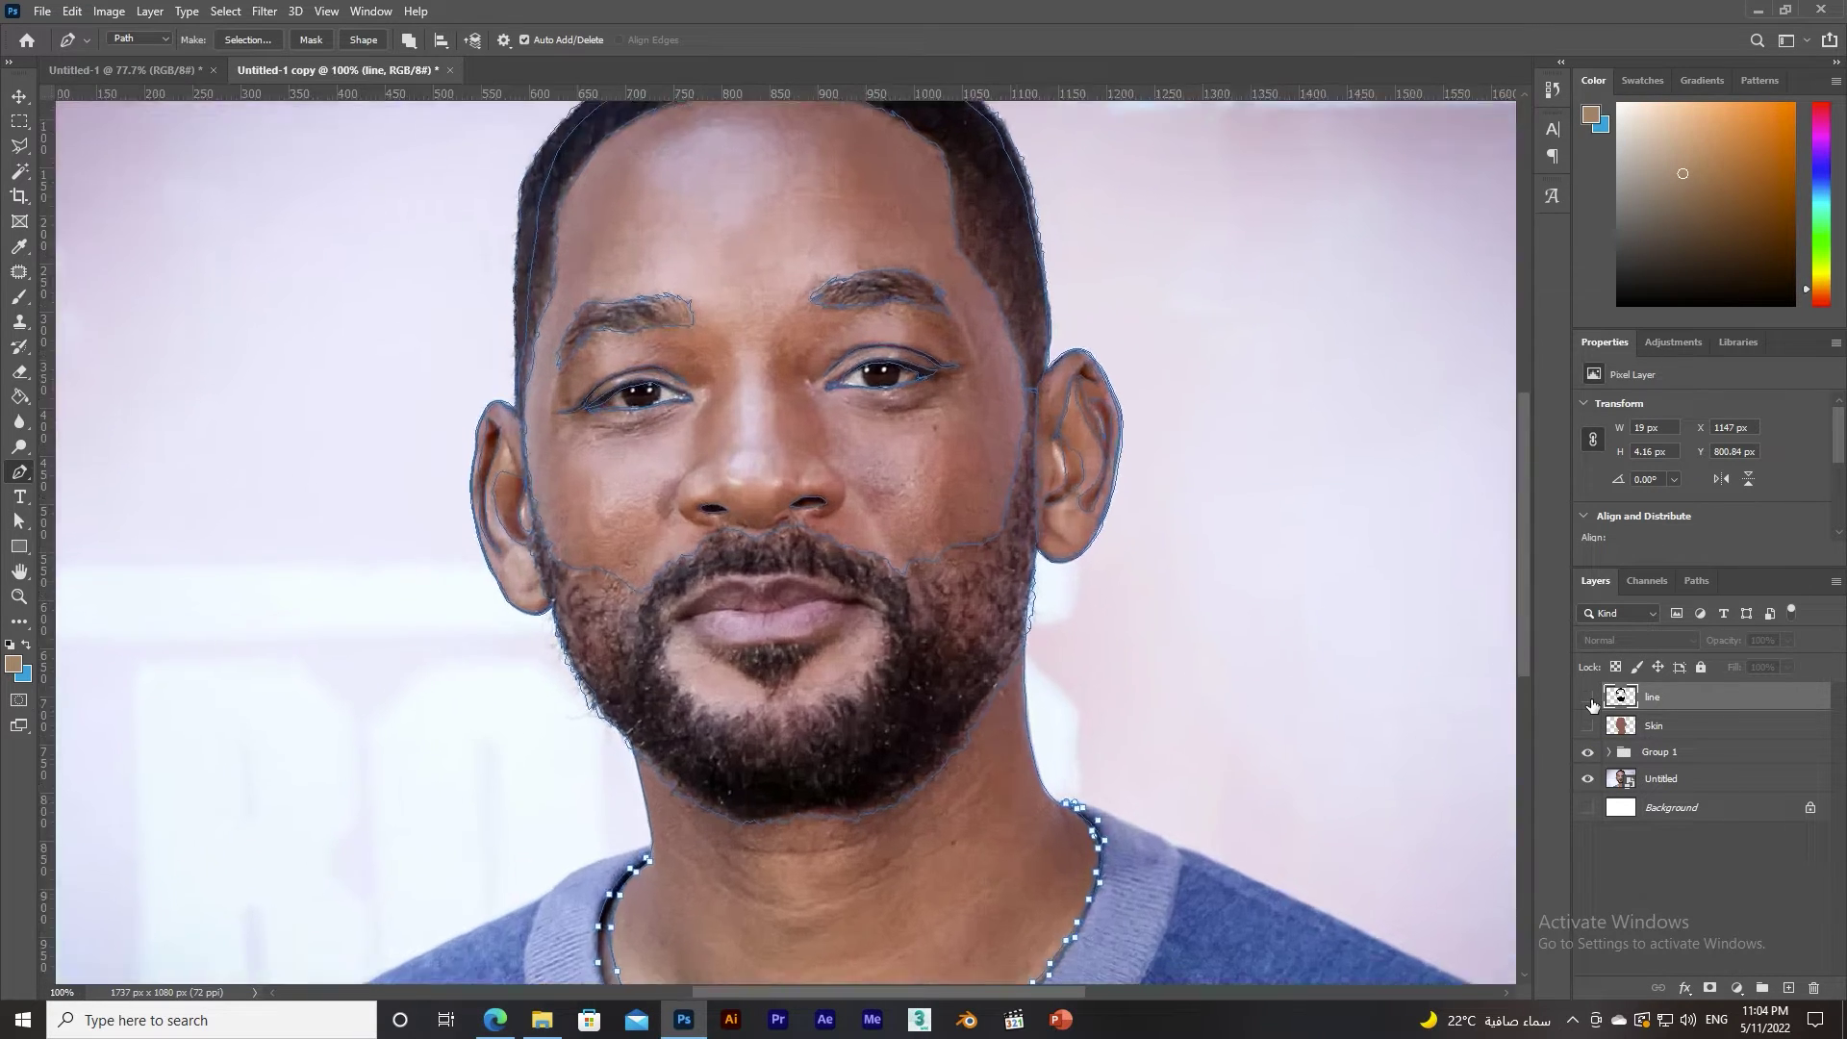
pyautogui.hotkey('ctrl', '+')
pyautogui.click(1588, 696)
pyautogui.click(1788, 988)
pyautogui.write('ey')
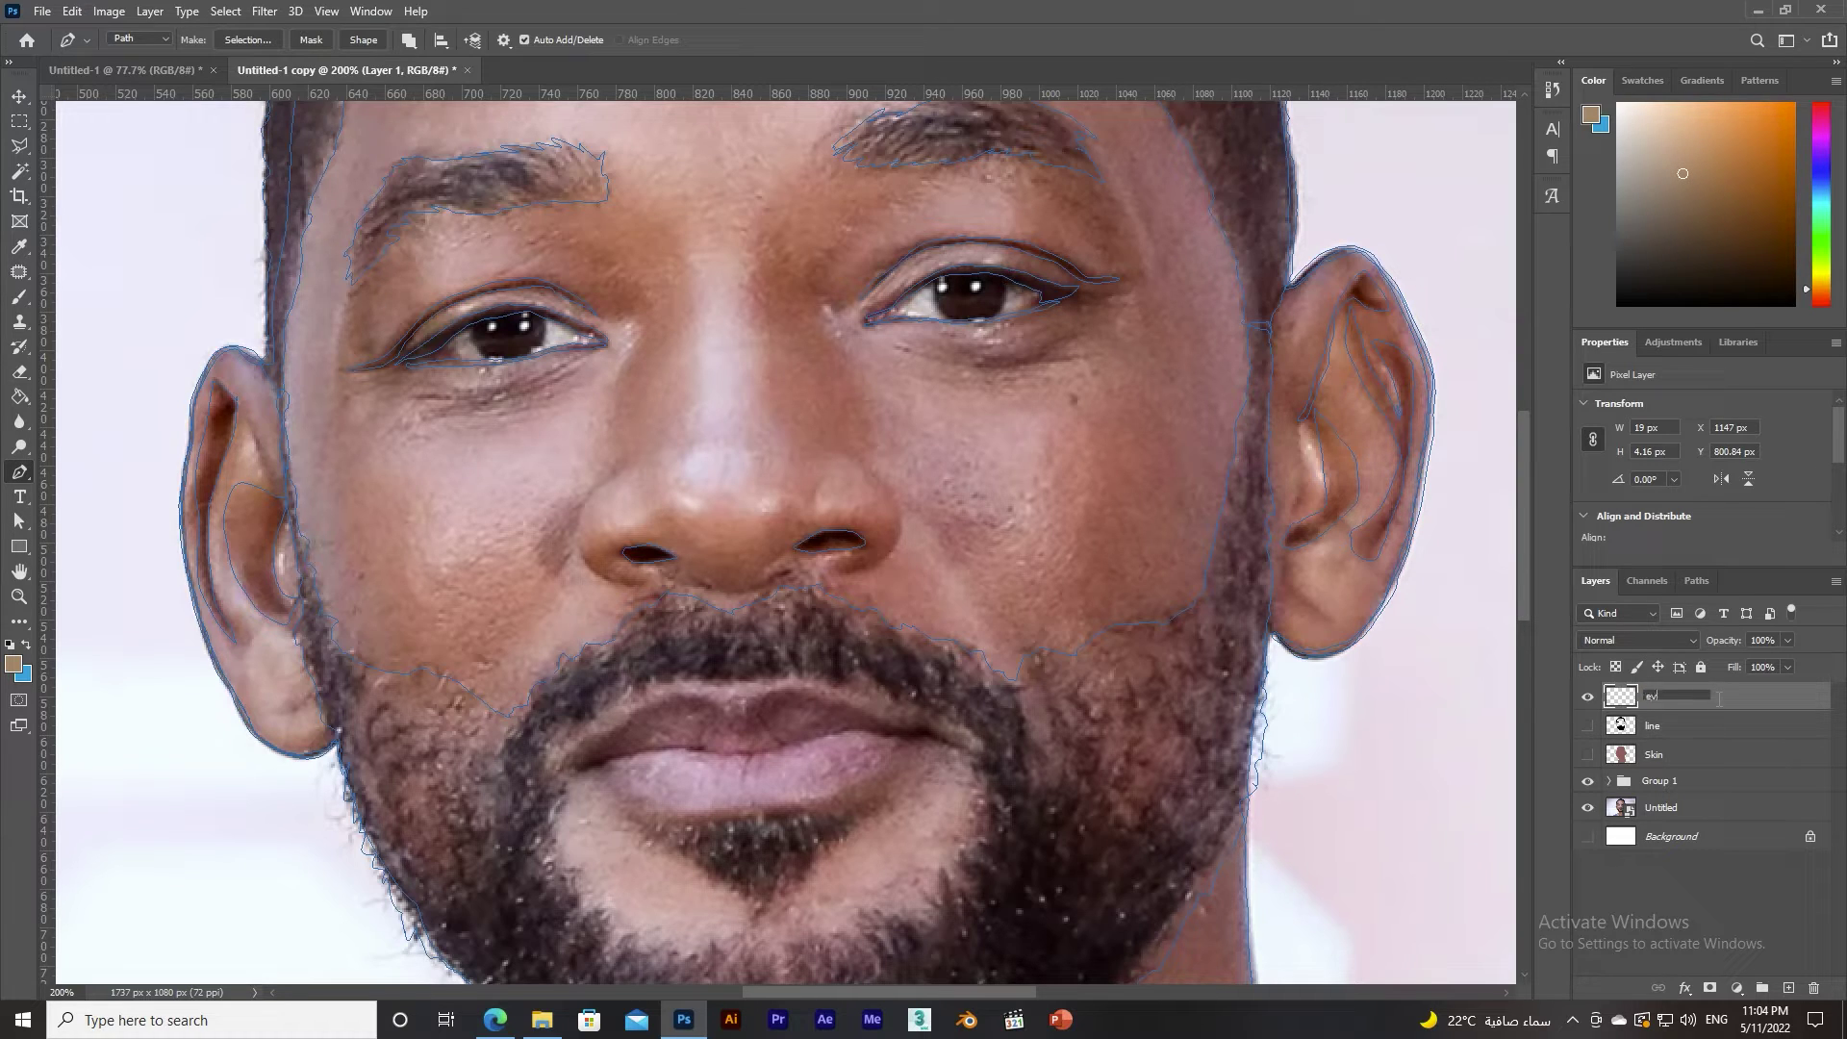
pyautogui.write('e')
pyautogui.press('Return')
# Set the foreground colour to dark brown #413326 for the irises.
pyautogui.press('i')
pyautogui.click(14, 664)
pyautogui.click(1239, 430)
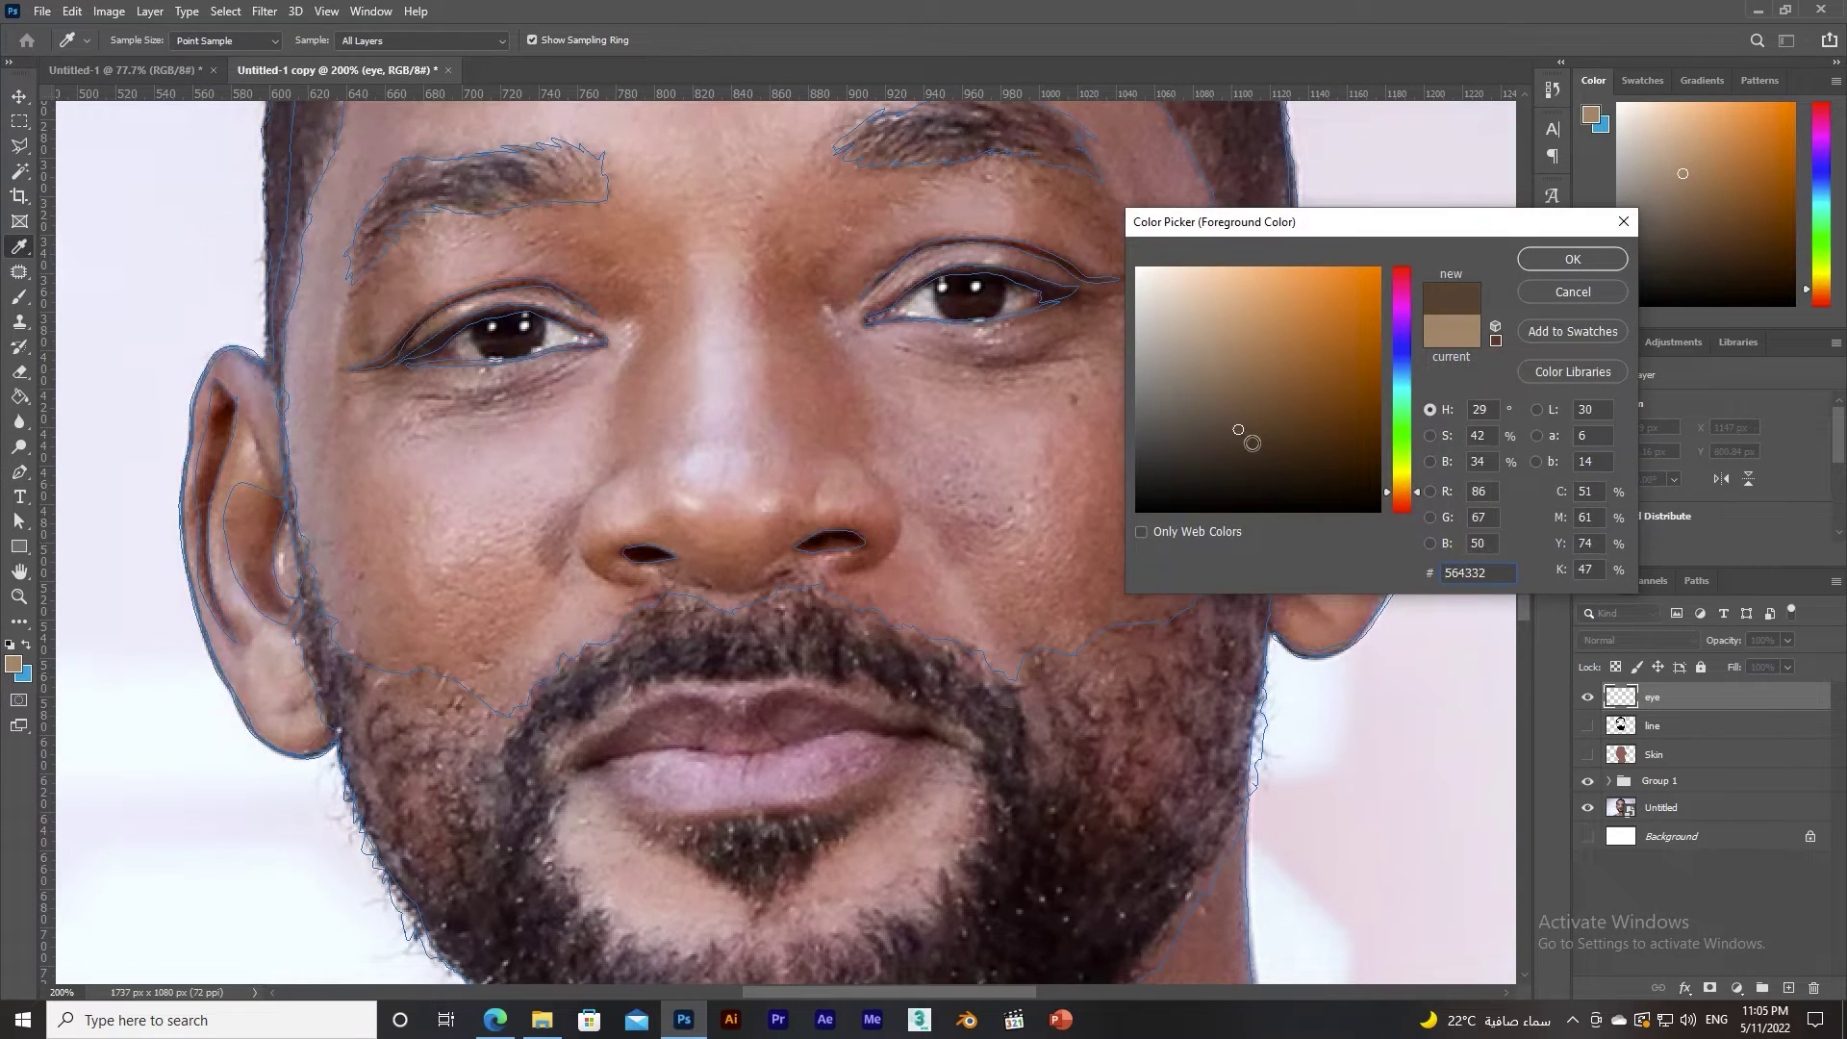
pyautogui.moveTo(1239, 431); pyautogui.dragTo(1248, 460)
pyautogui.click(1532, 261)
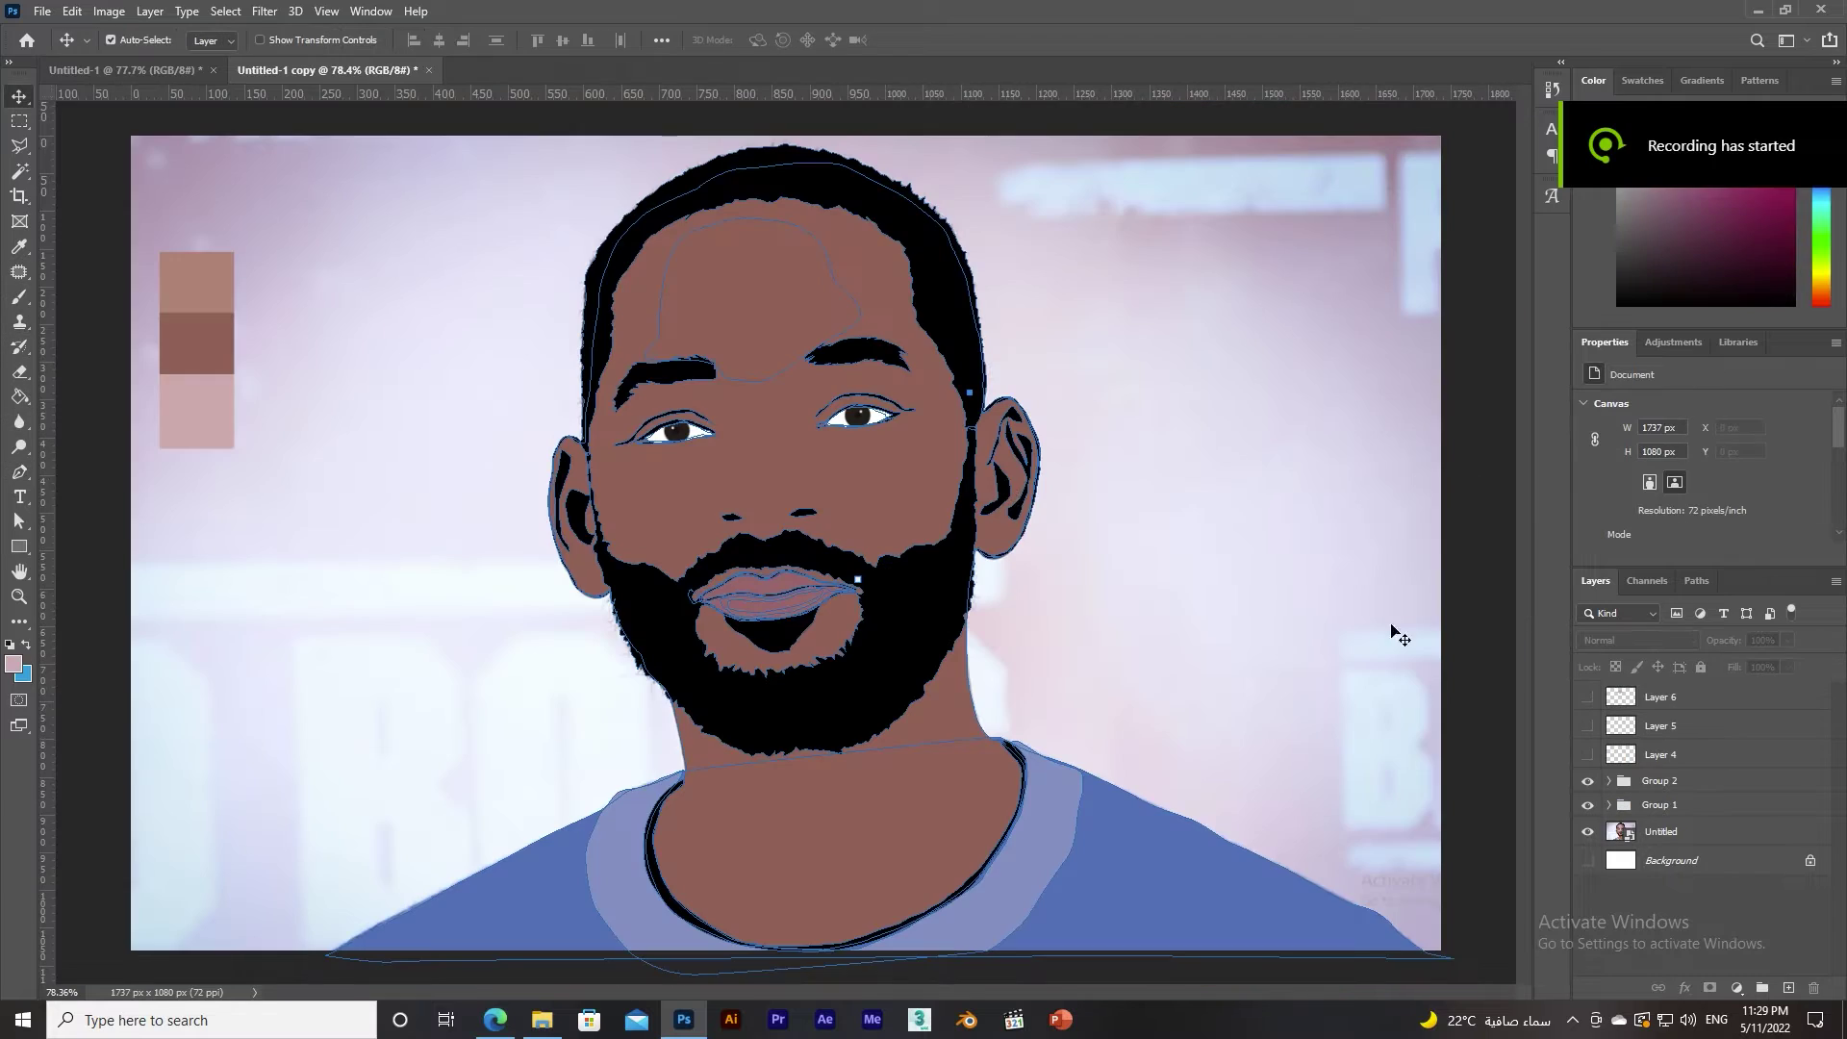
# With Group 2 hidden, trace a shading shape around the nose.
pyautogui.click(19, 471)
pyautogui.click(1587, 780)
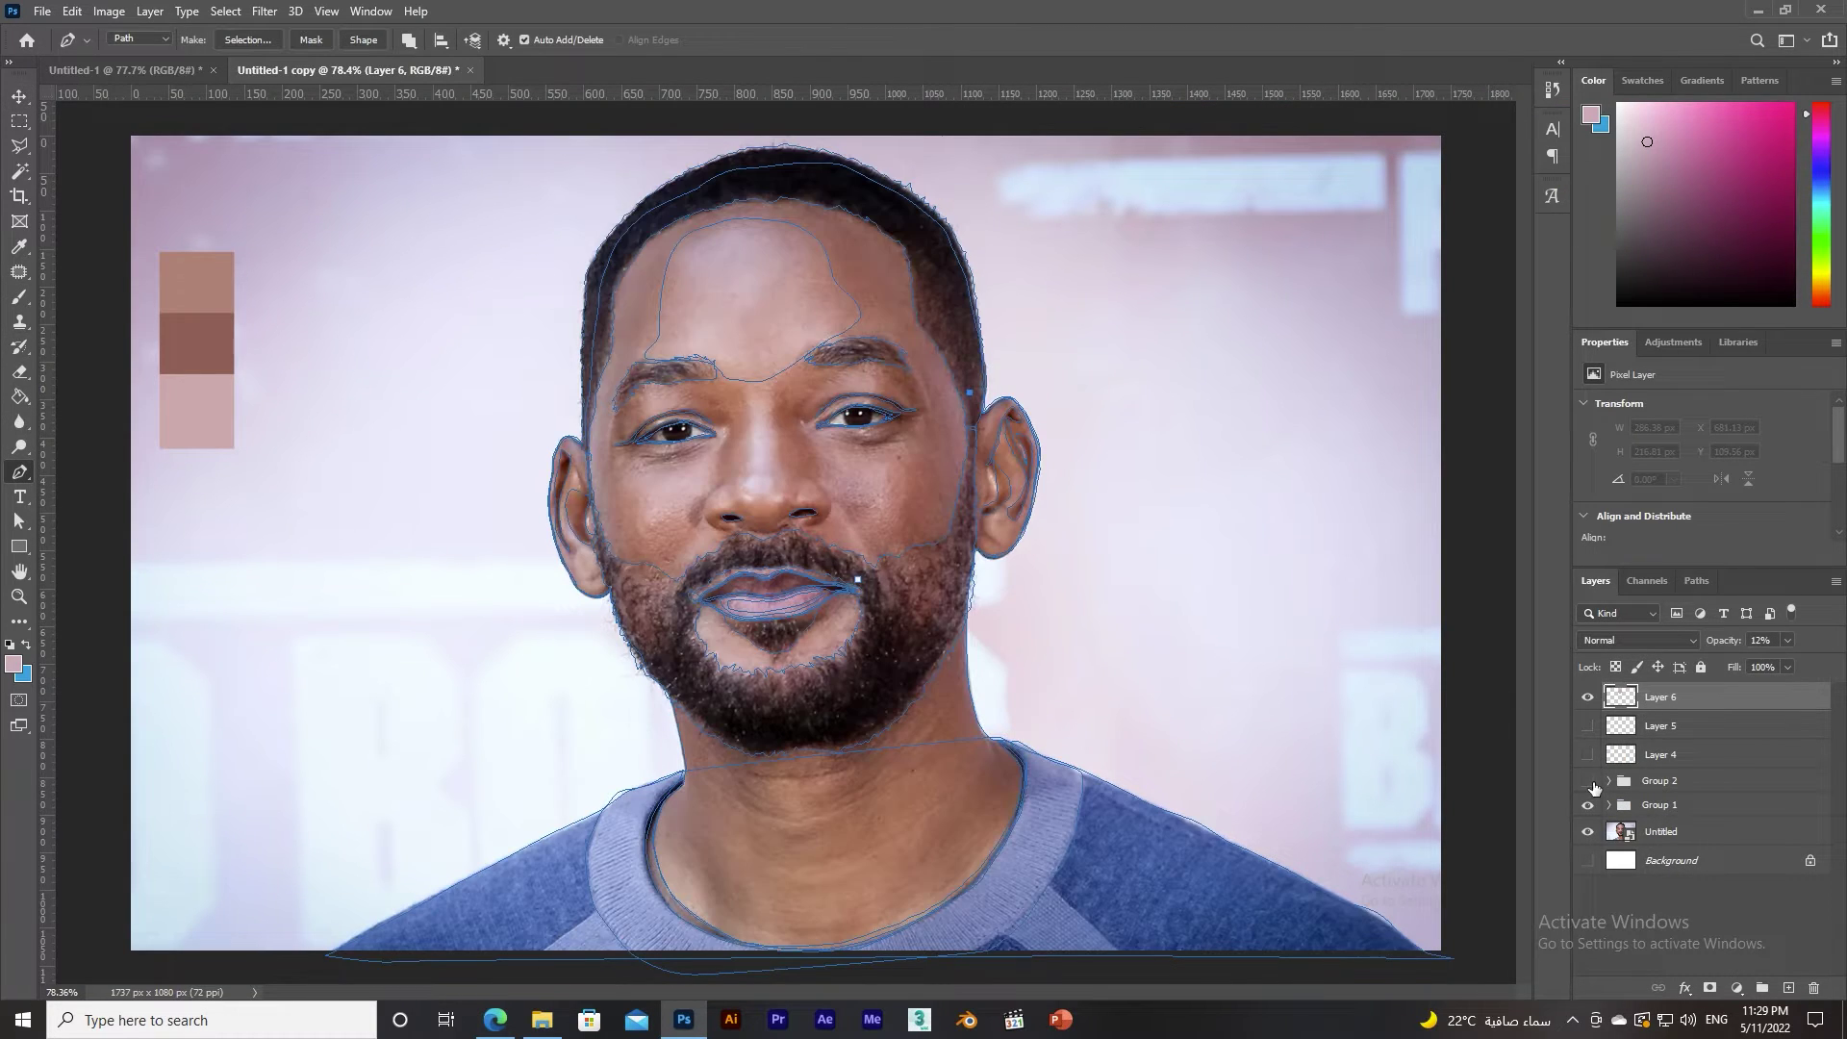
pyautogui.click(748, 416)
pyautogui.click(742, 468)
pyautogui.click(761, 506)
pyautogui.click(785, 473)
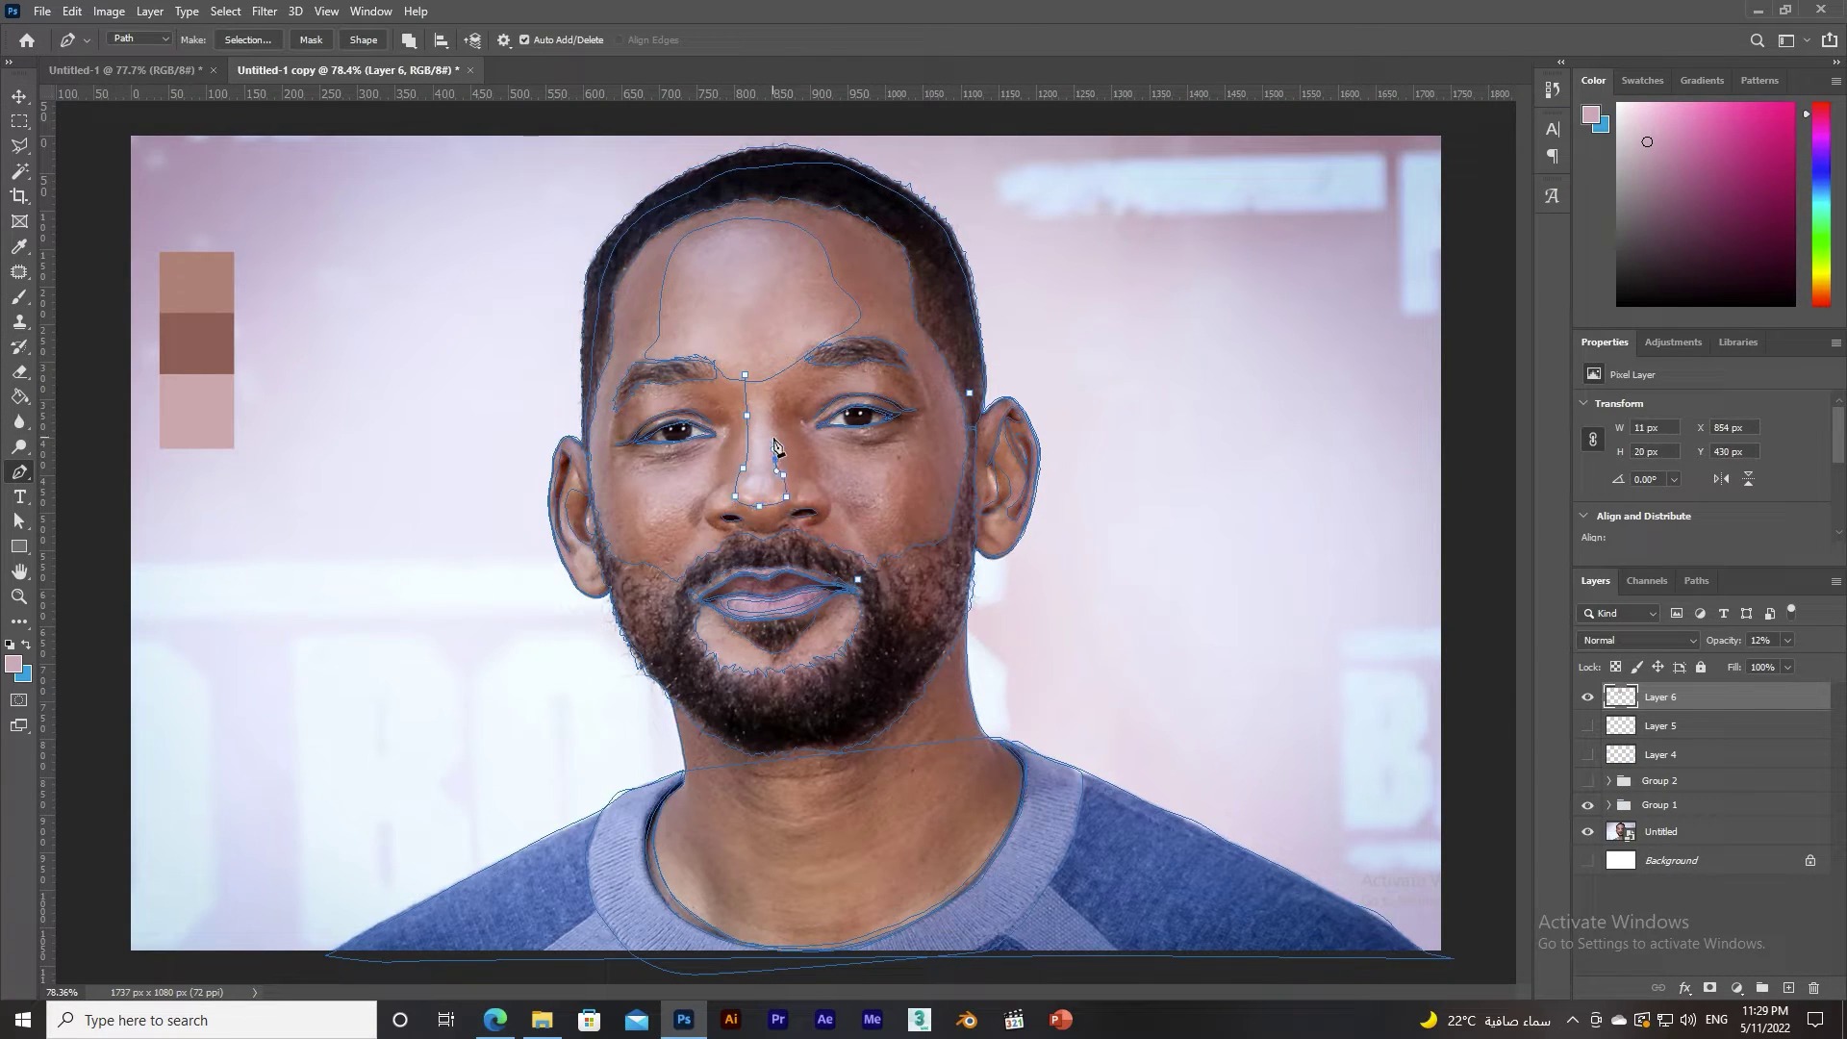
pyautogui.click(773, 436)
pyautogui.click(780, 371)
pyautogui.rightClick(747, 403)
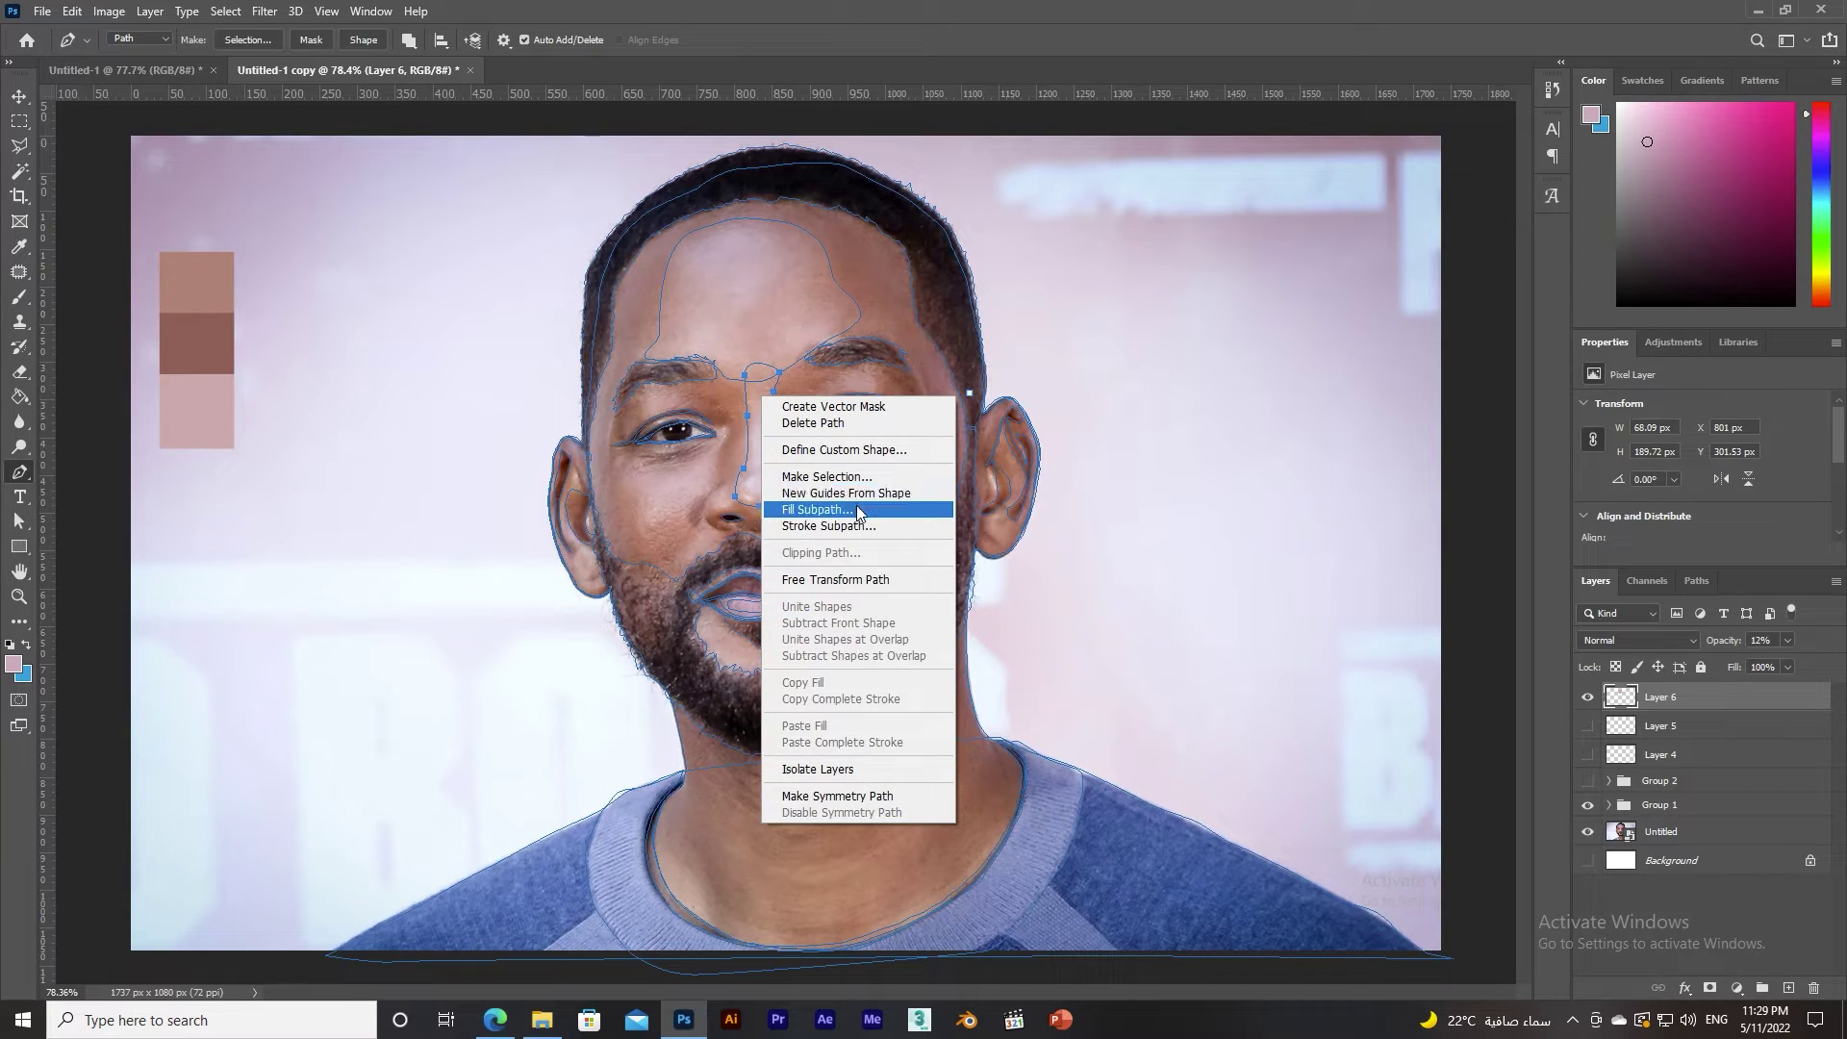
pyautogui.press('Escape')
pyautogui.click(1588, 804)
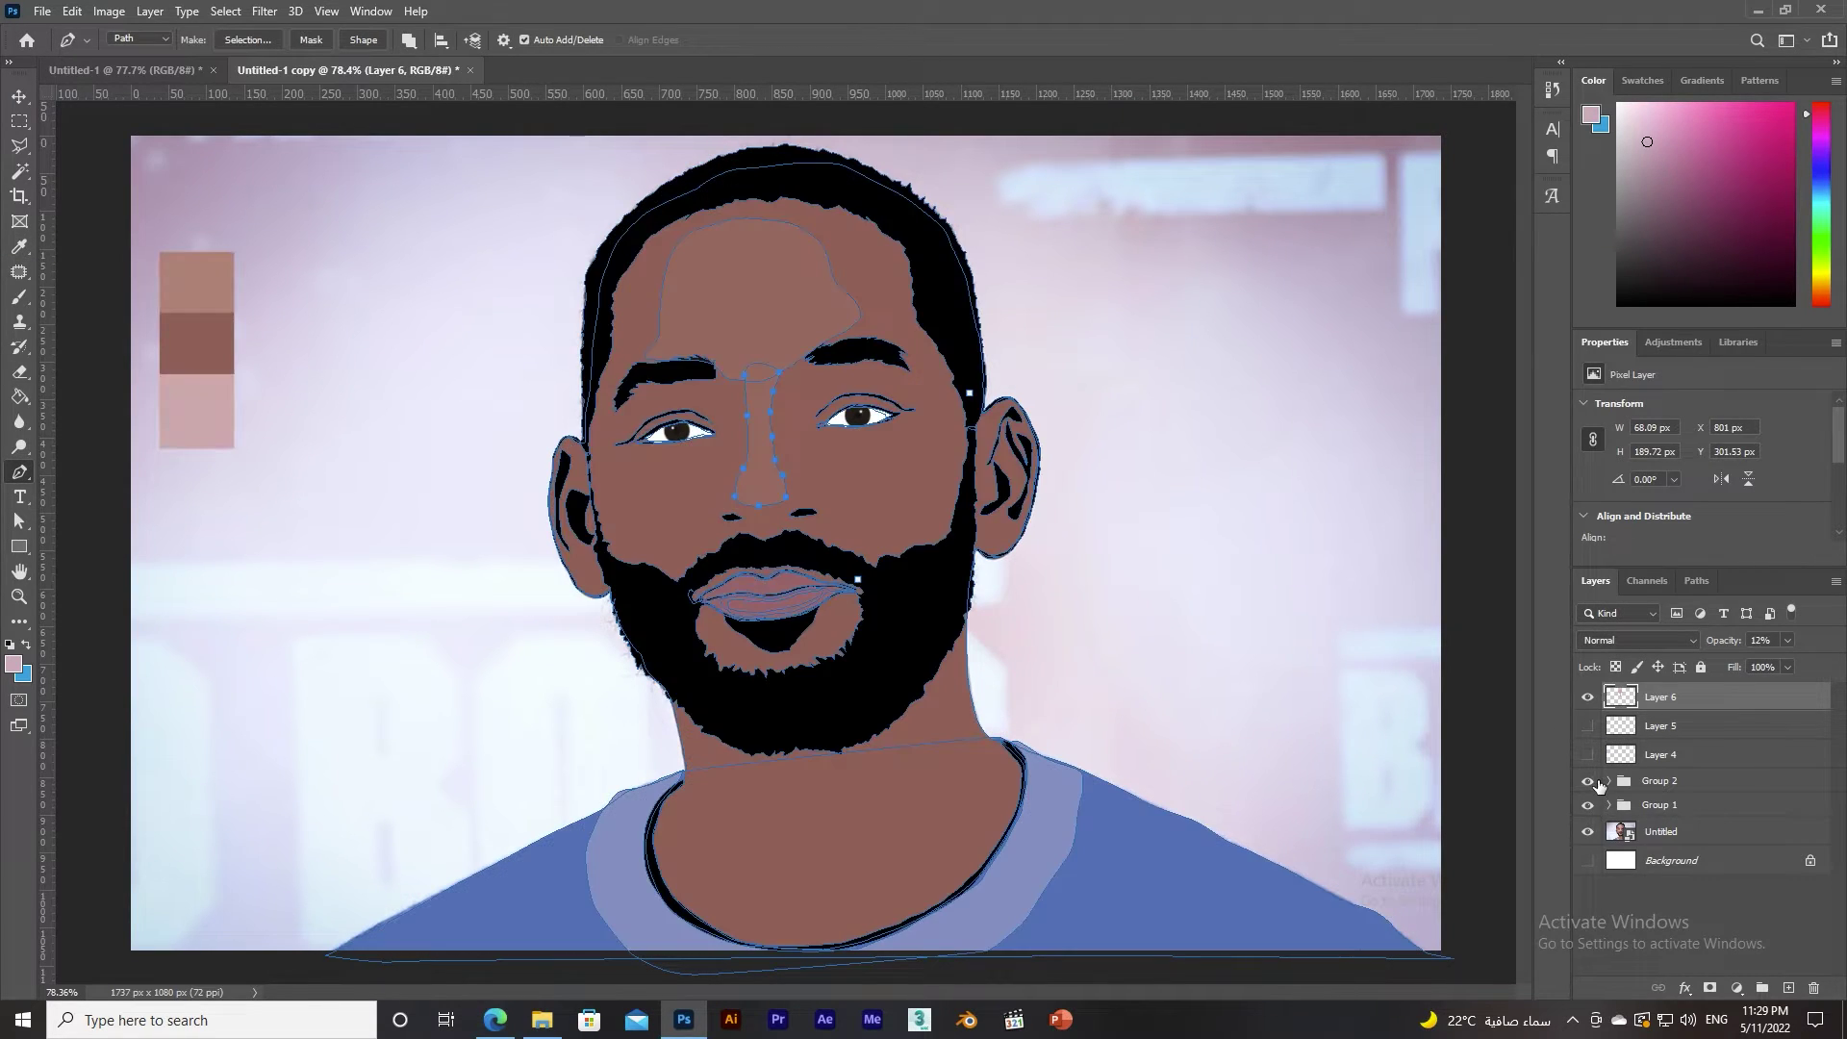
pyautogui.click(1588, 780)
# Trace and fill a shading shape on the right cheek.
pyautogui.click(841, 447)
pyautogui.click(870, 466)
pyautogui.click(895, 471)
pyautogui.click(883, 512)
pyautogui.click(853, 510)
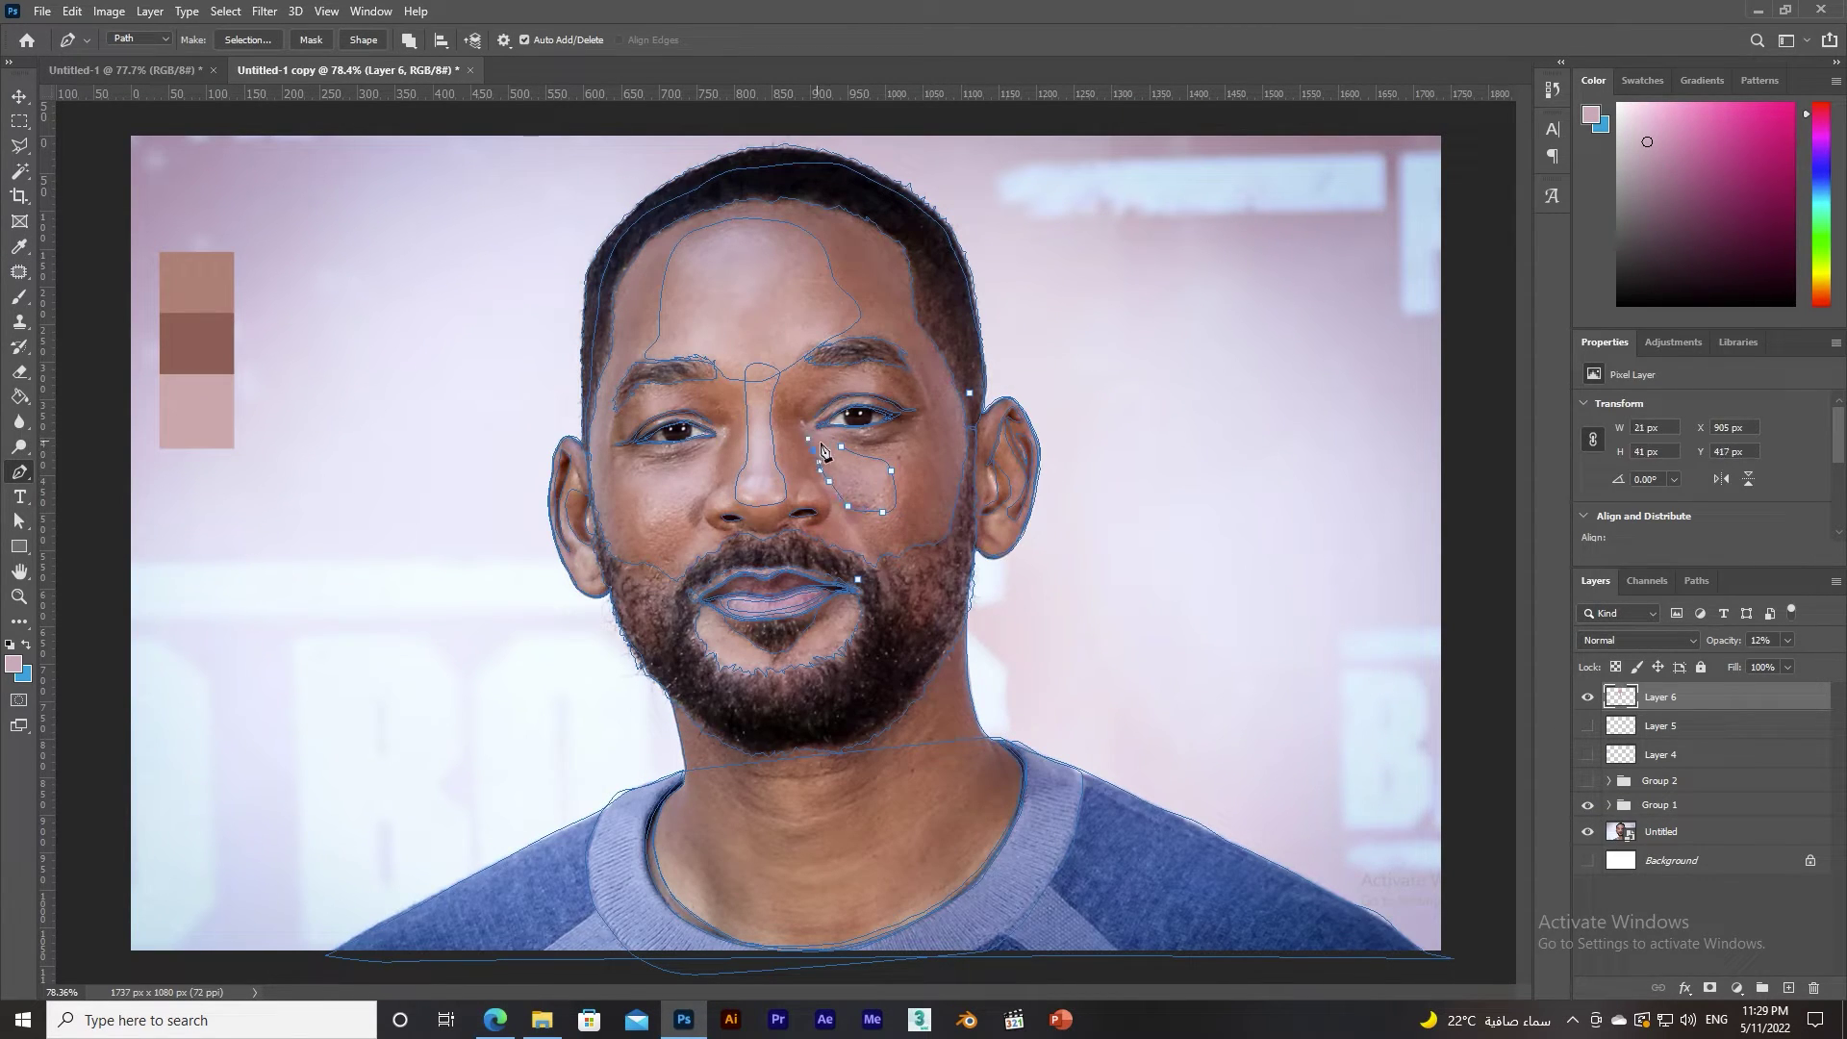
pyautogui.rightClick(849, 458)
pyautogui.click(717, 456)
# Trace and fill a shading shape on the left cheek.
pyautogui.click(700, 501)
pyautogui.click(642, 517)
pyautogui.click(627, 488)
pyautogui.click(679, 459)
pyautogui.rightClick(690, 450)
pyautogui.click(727, 484)
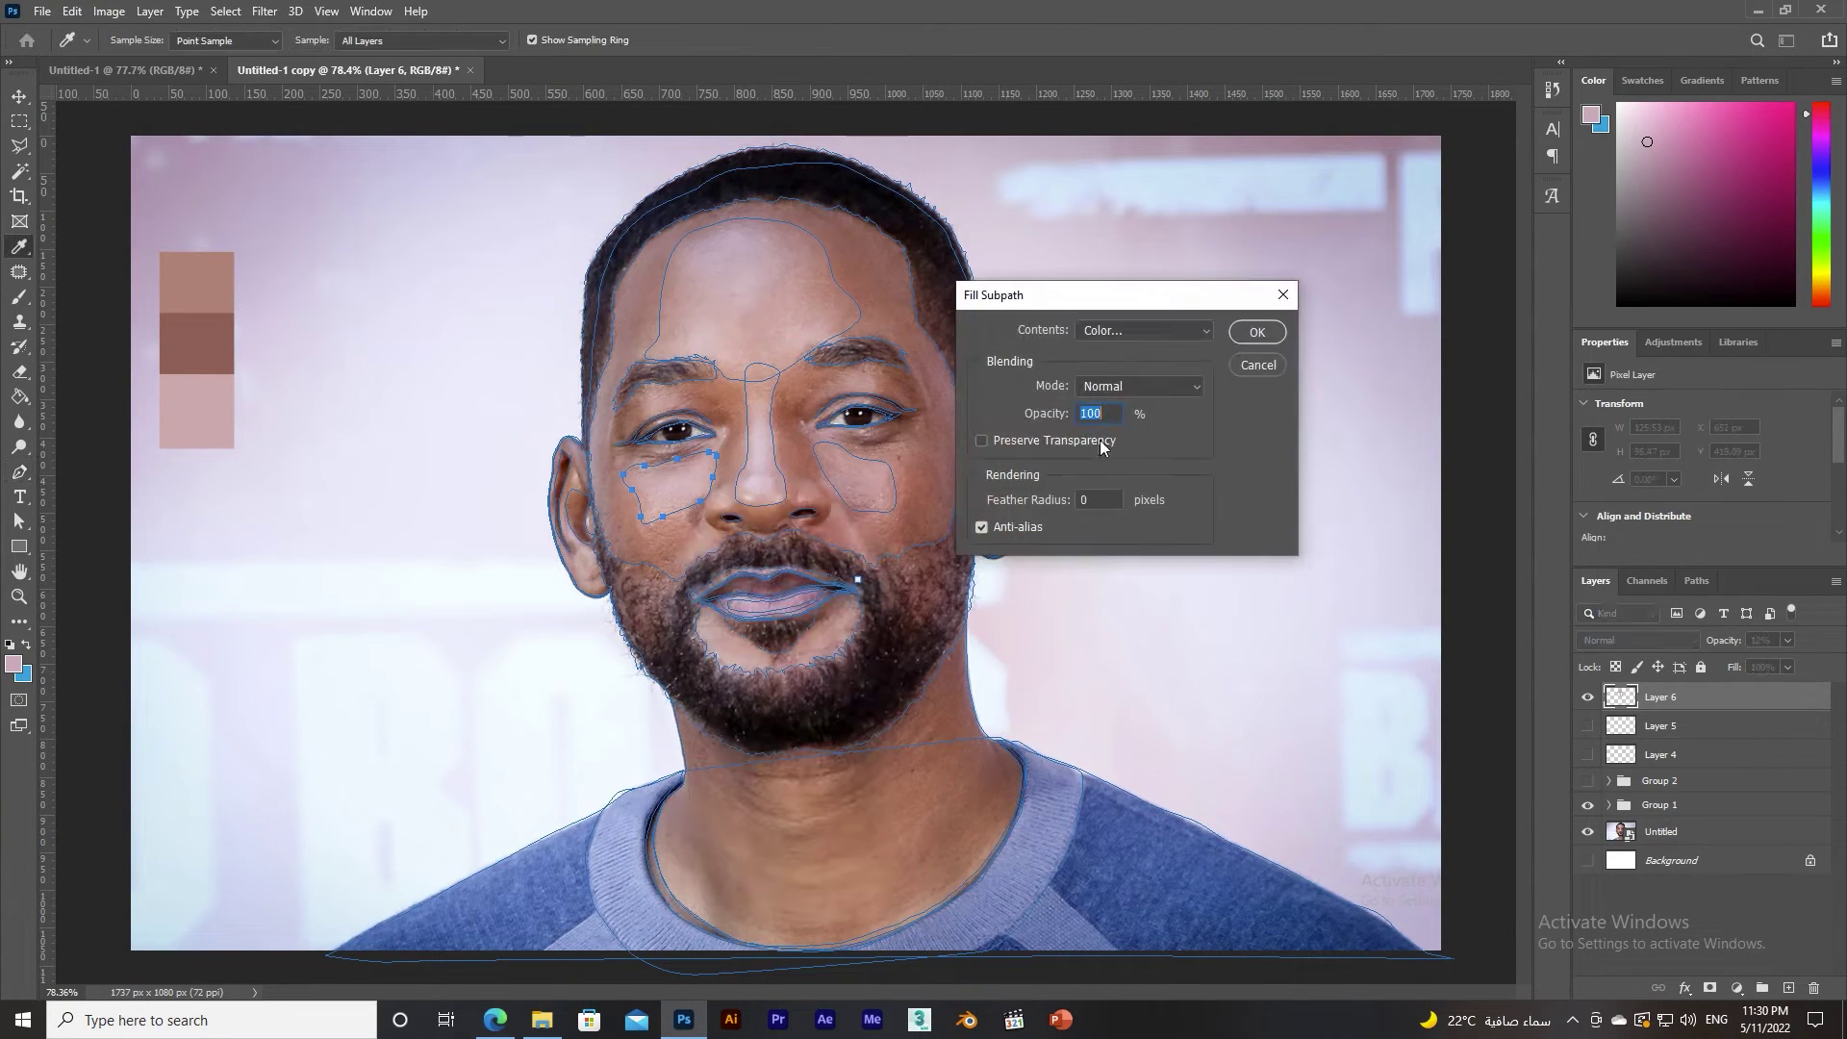
pyautogui.press('Return')
# Trace a shadow shape on the neck down to the sweater collar.
pyautogui.click(740, 799)
pyautogui.click(775, 899)
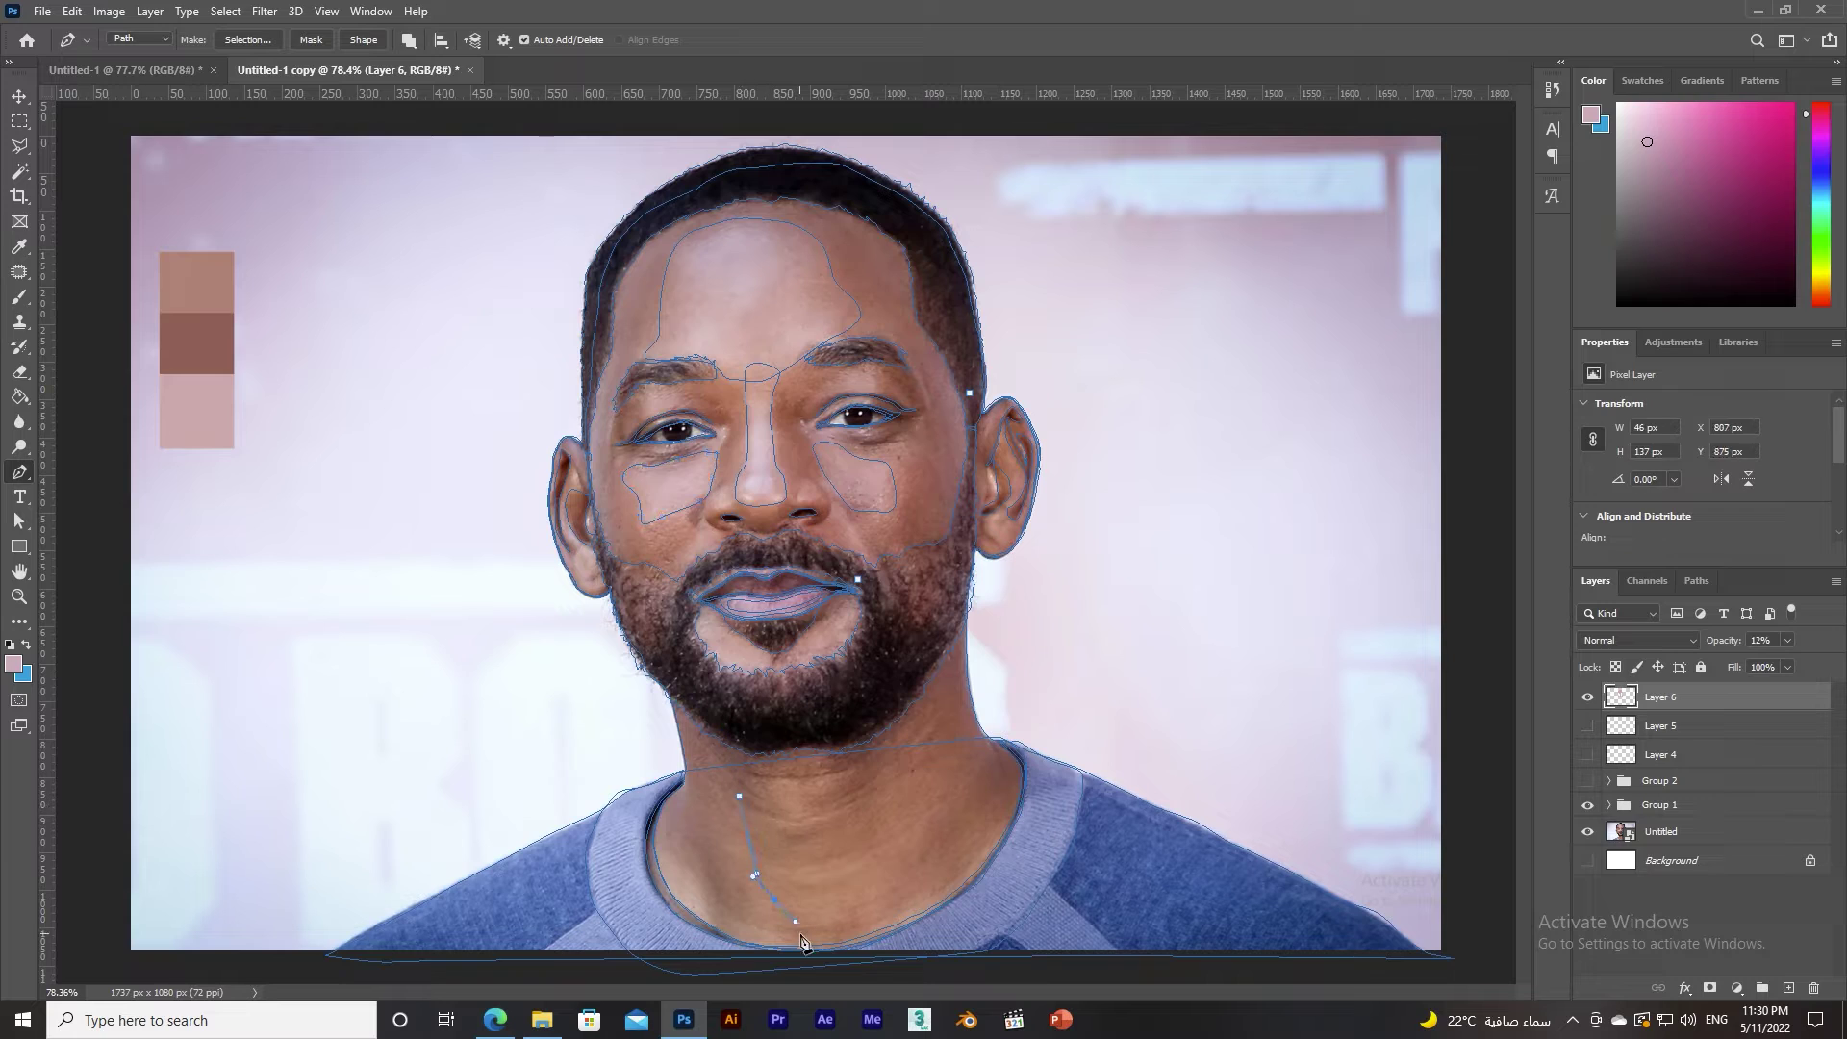
pyautogui.click(745, 934)
pyautogui.click(661, 850)
pyautogui.click(693, 762)
pyautogui.click(728, 789)
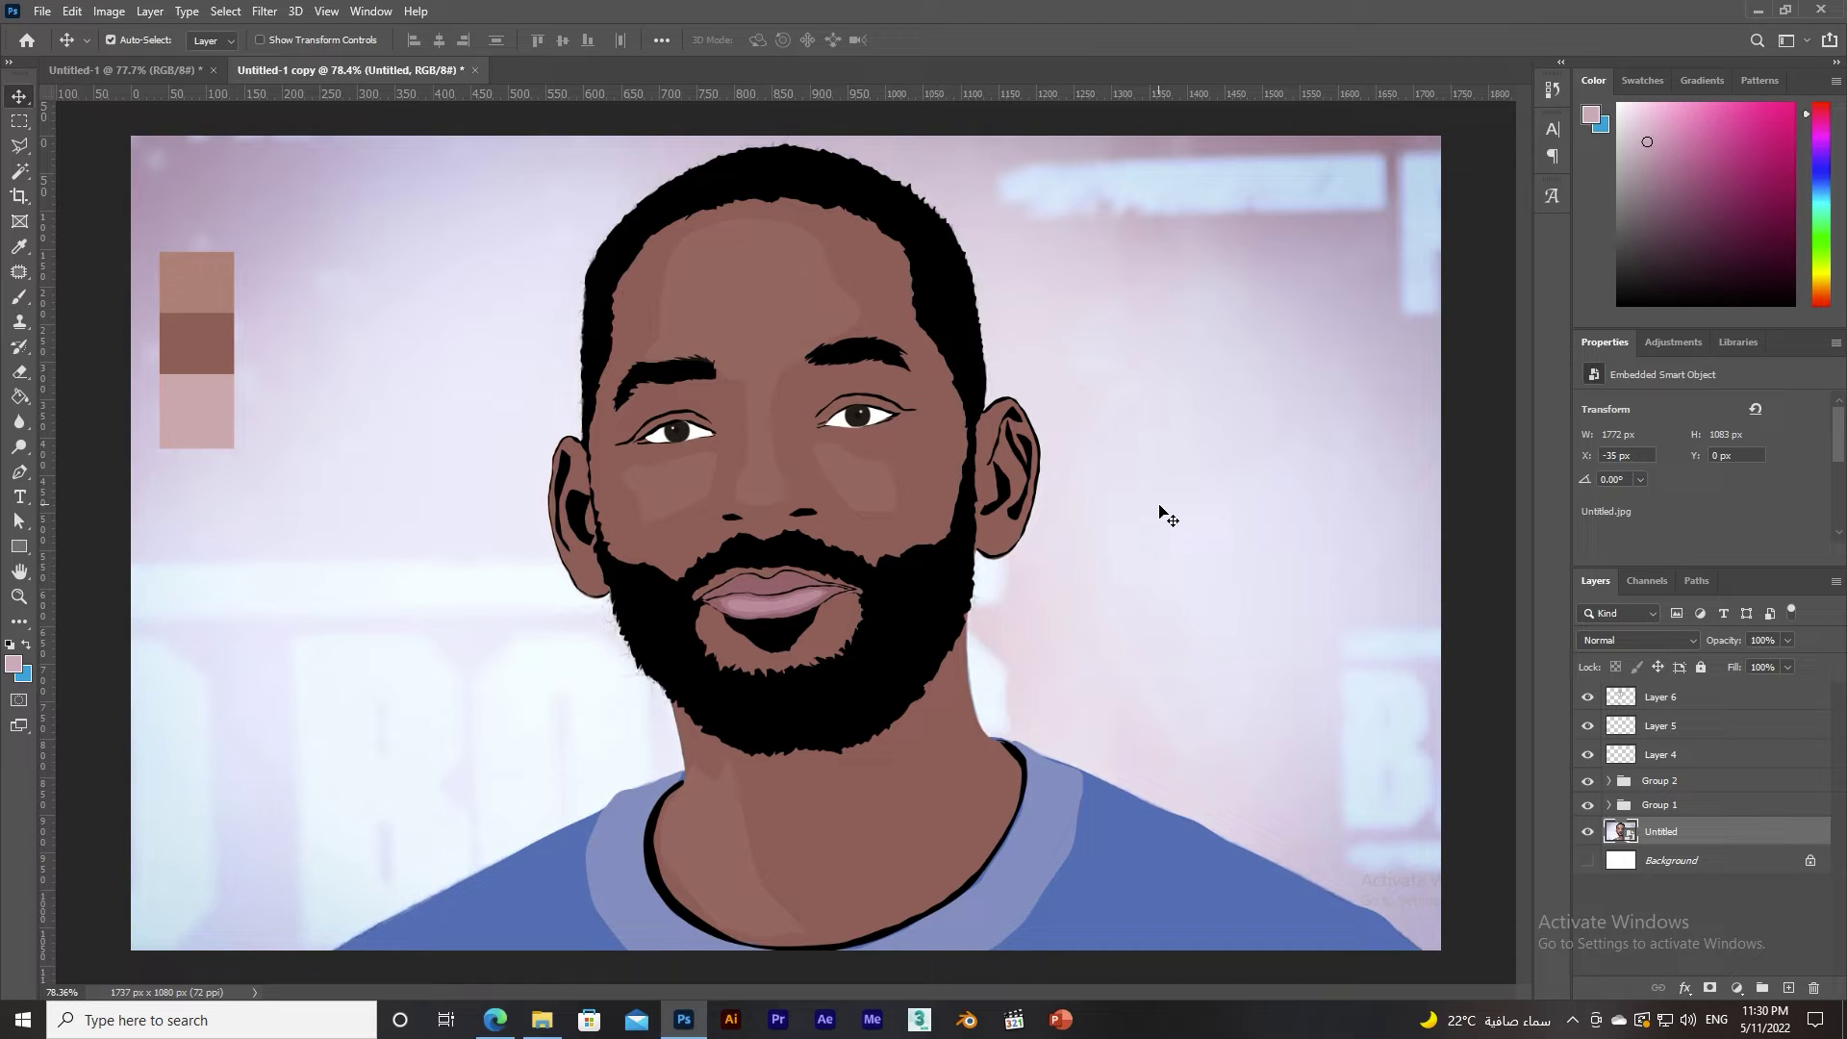
# Make Layer 6 active and select the cheek and forehead shading paths.
pyautogui.scroll(5, 770, 500)
pyautogui.press('a')
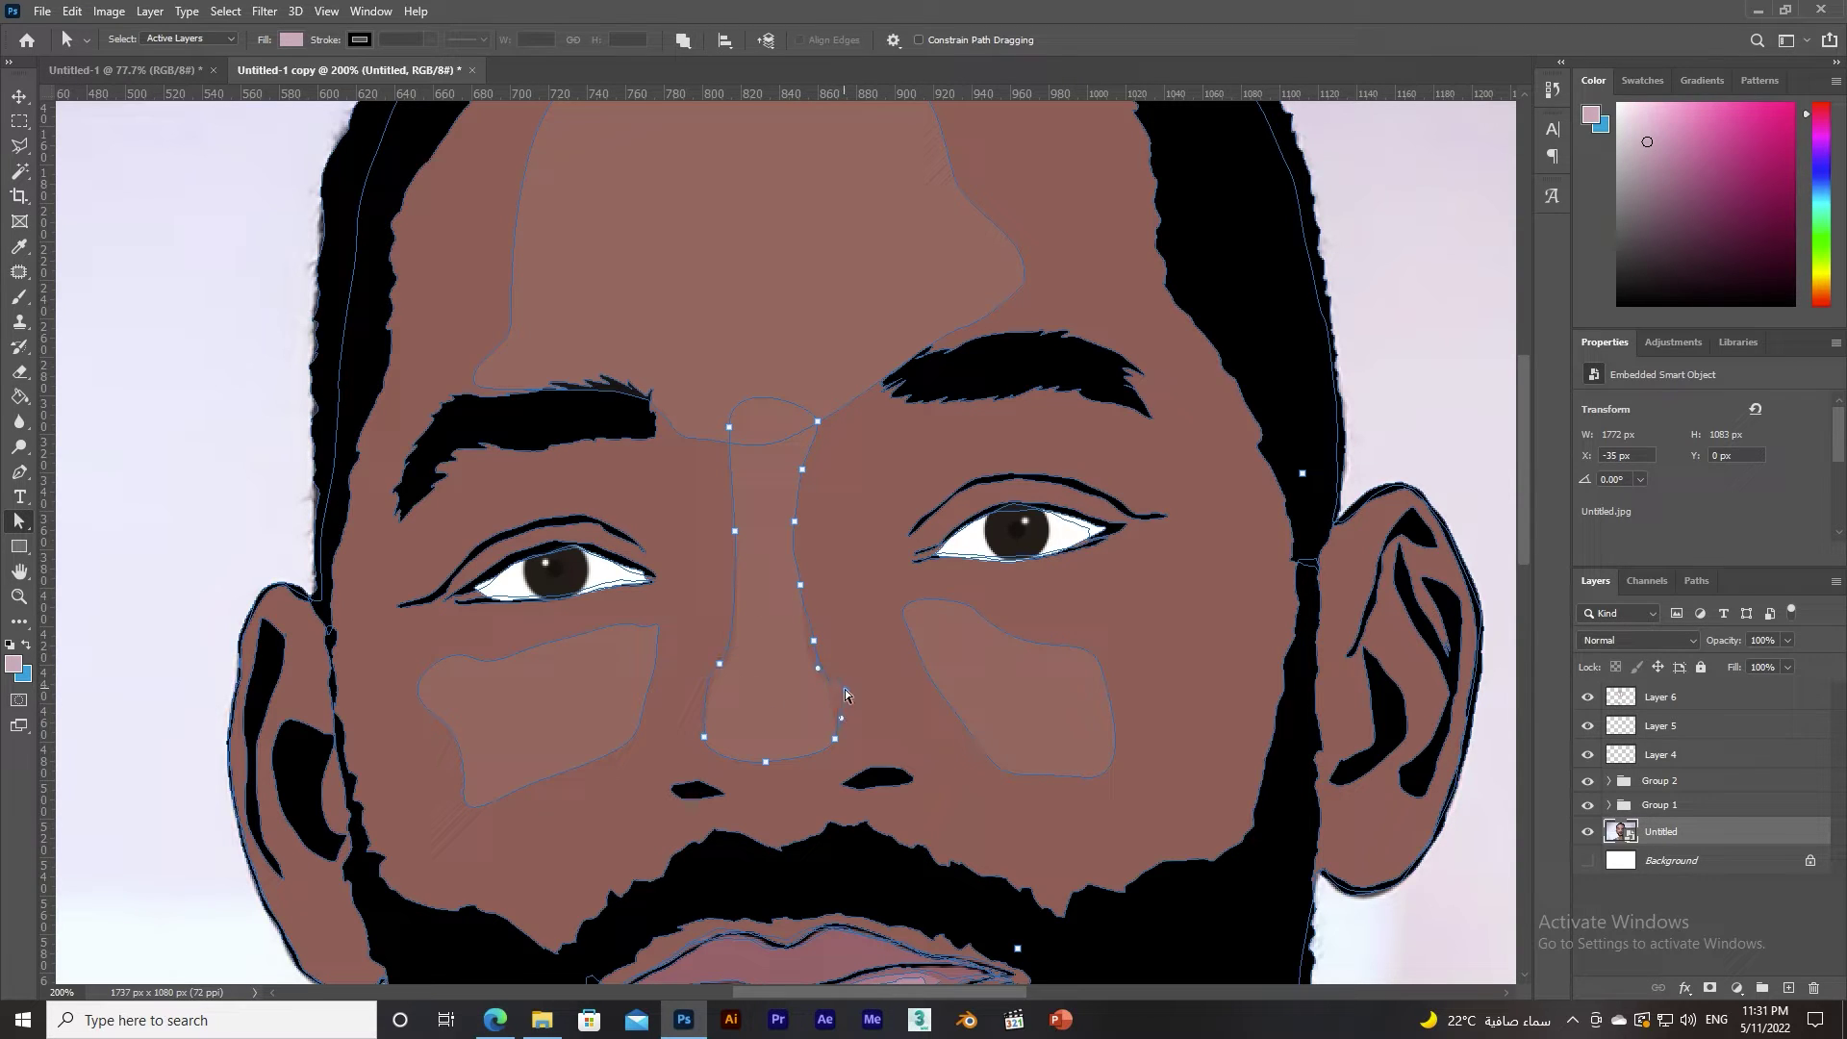
pyautogui.rightClick(885, 712)
pyautogui.click(1708, 710)
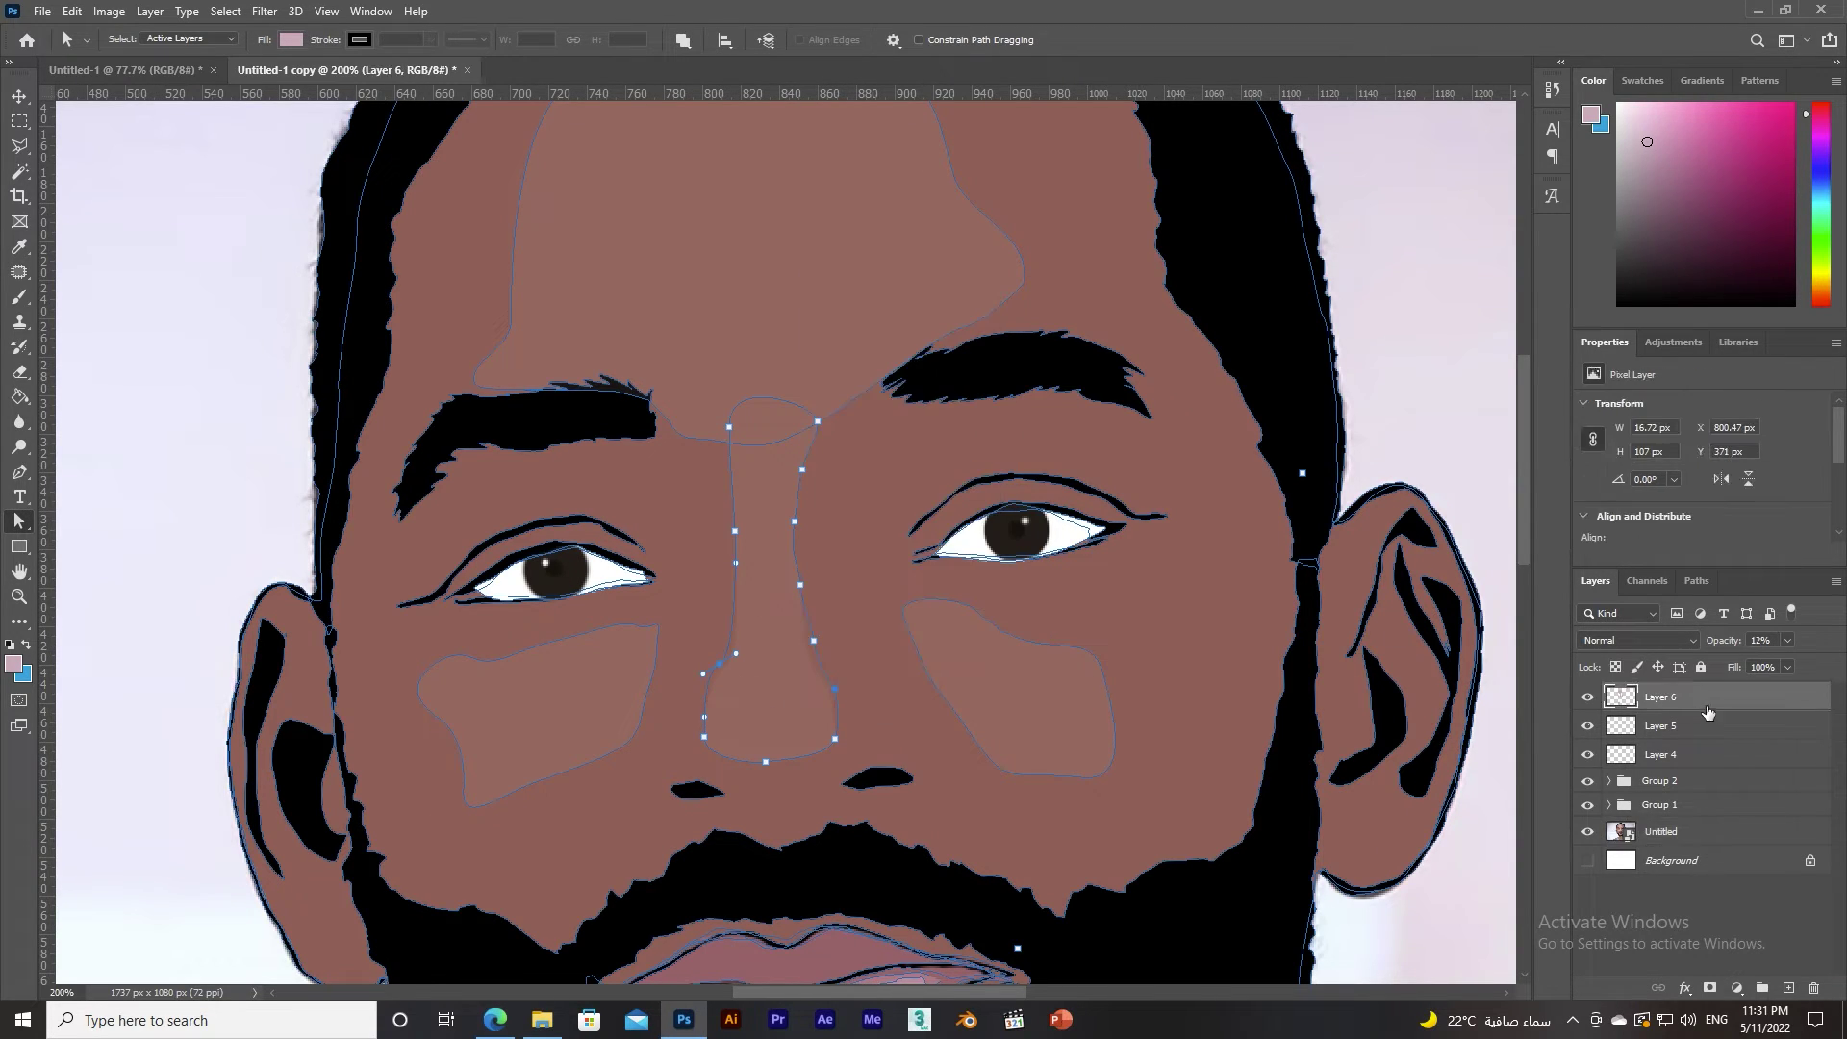
pyautogui.rightClick(794, 228)
pyautogui.press('Escape')
pyautogui.click(634, 627)
pyautogui.click(528, 793)
pyautogui.click(986, 192)
pyautogui.scroll(5, 986, 193)
pyautogui.rightClick(986, 384)
pyautogui.press('Escape')
pyautogui.scroll(-8, 700, 513)
# Fill the selected shading path on Layer 6 and reselect the left cheek path.
pyautogui.rightClick(679, 525)
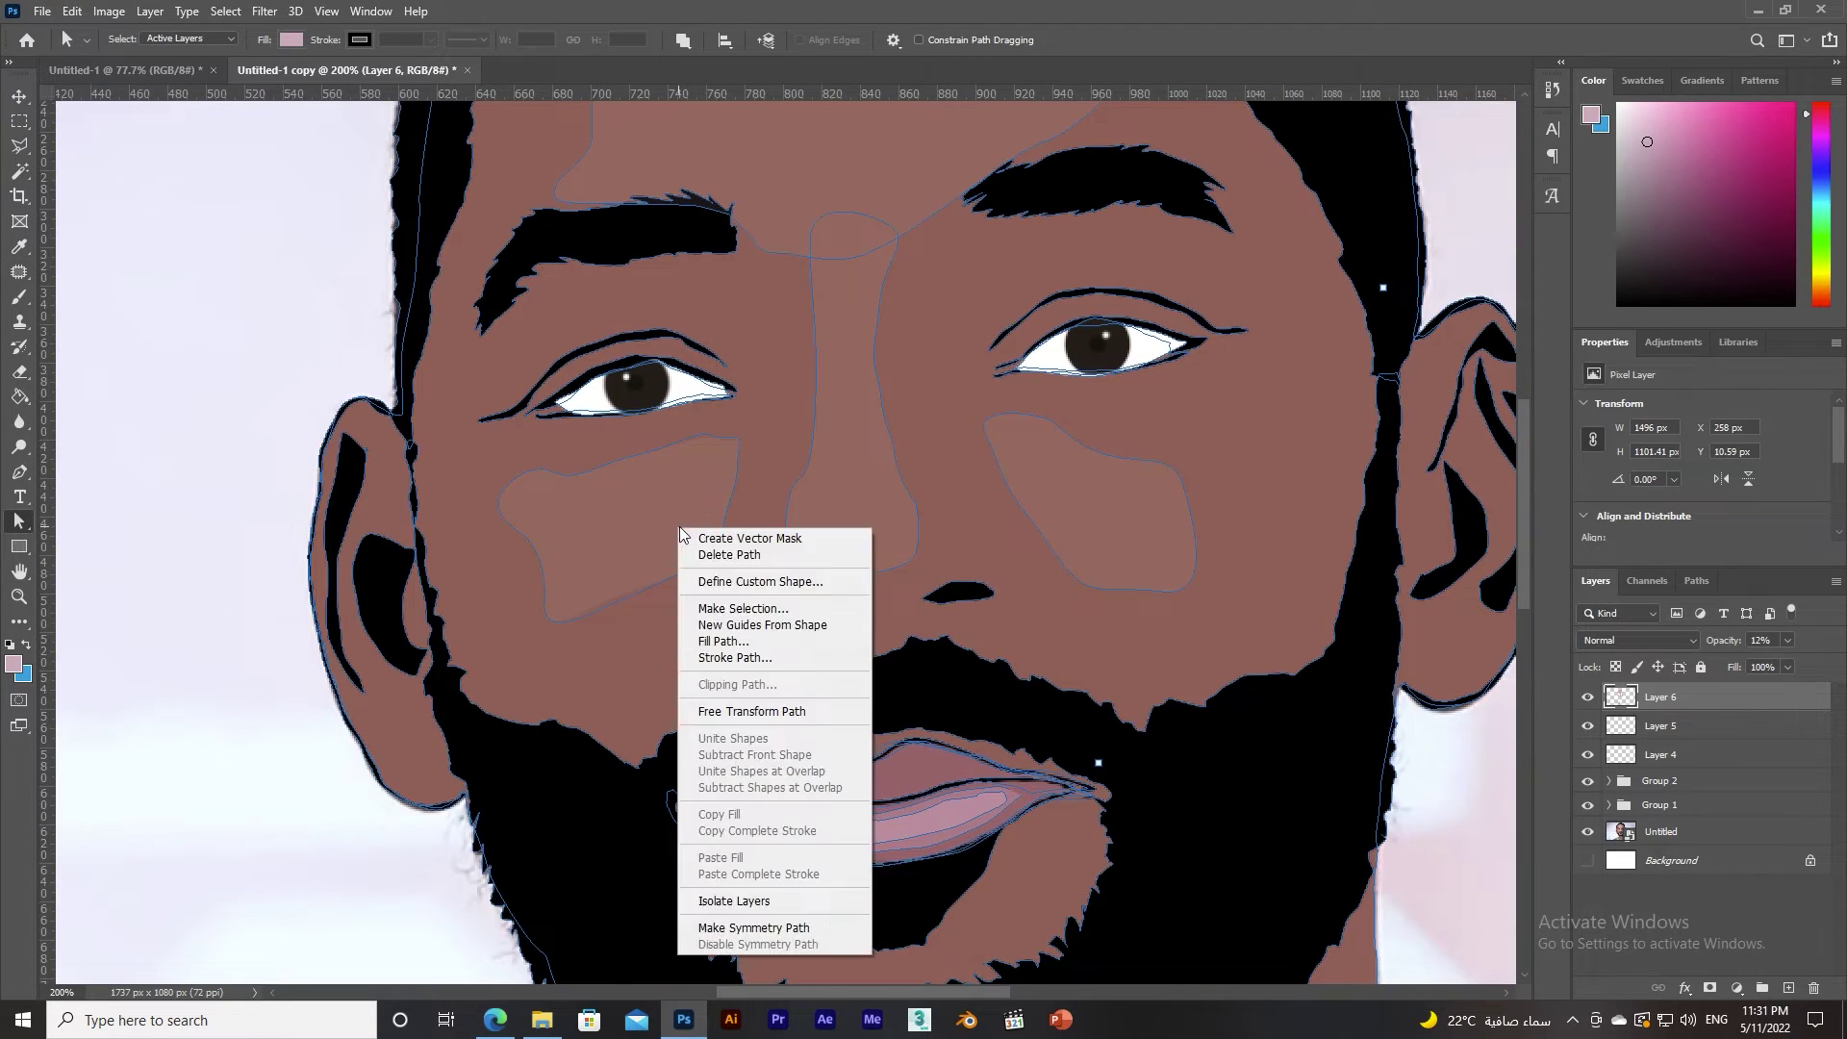
pyautogui.click(731, 661)
pyautogui.click(1256, 332)
pyautogui.hscroll(3, 953, 517)
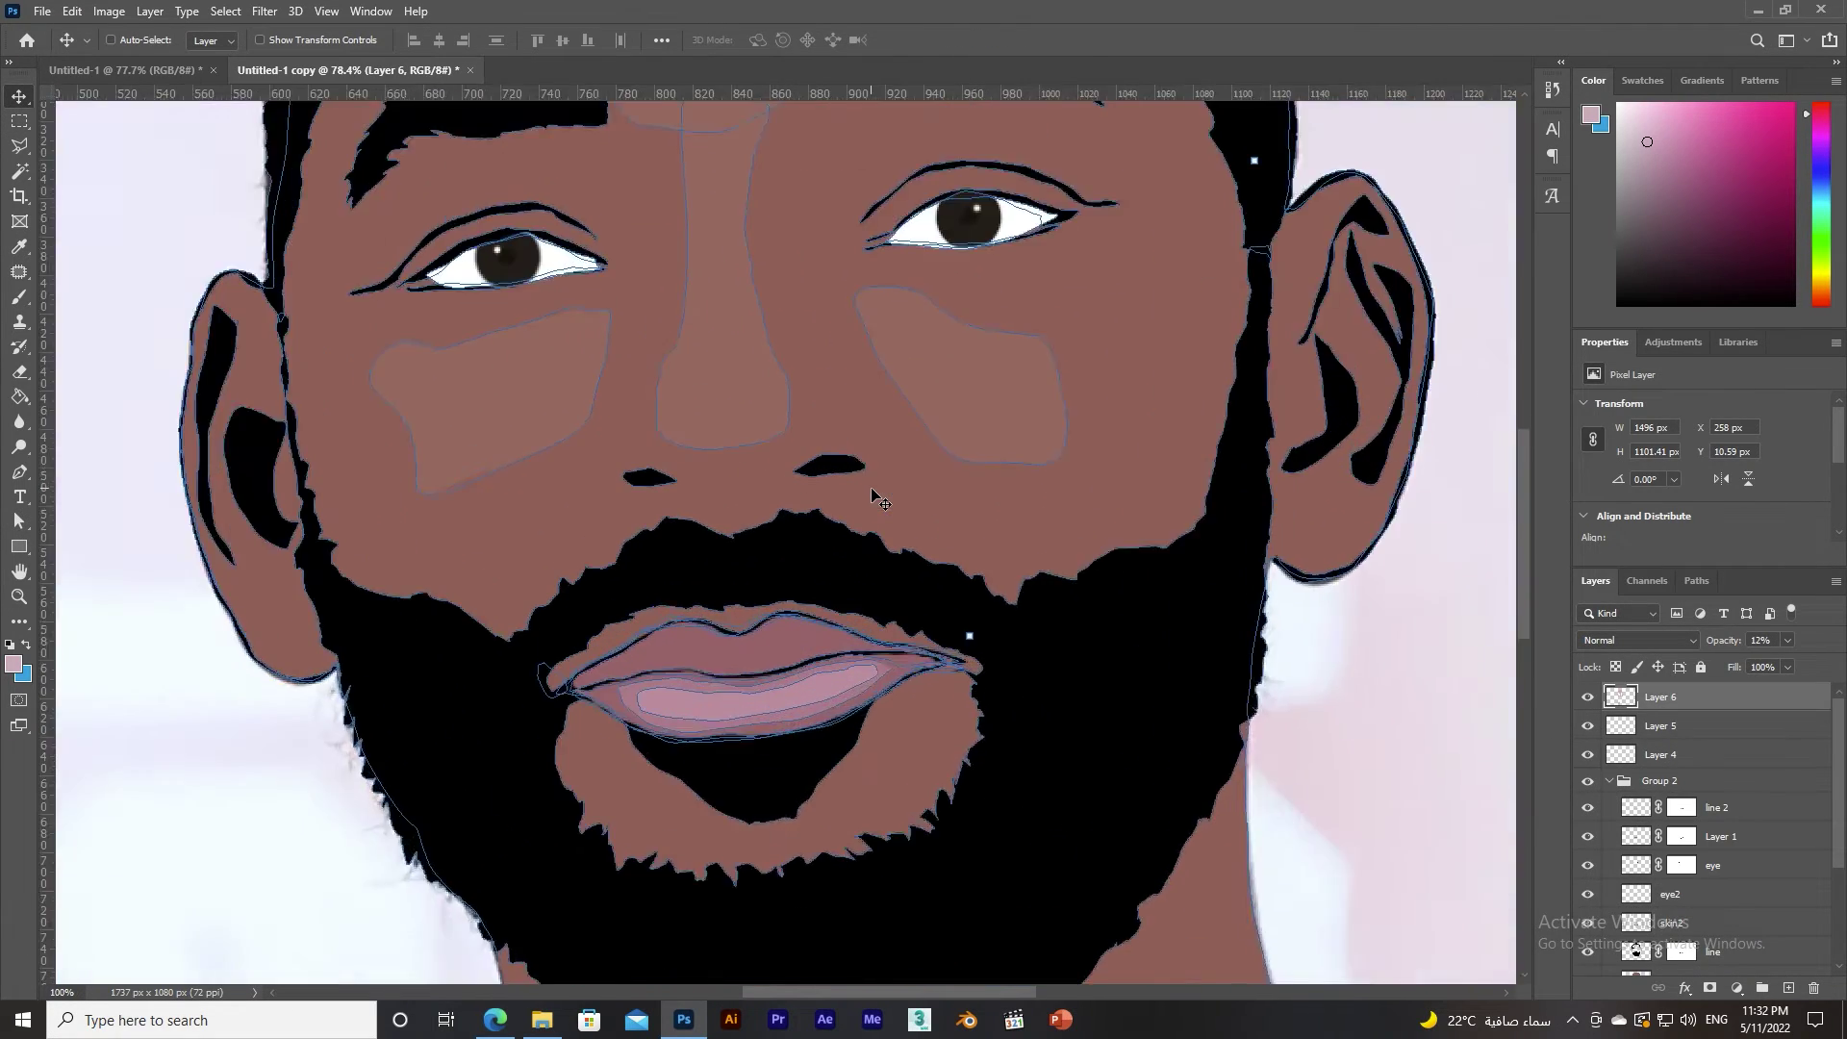
pyautogui.press('a')
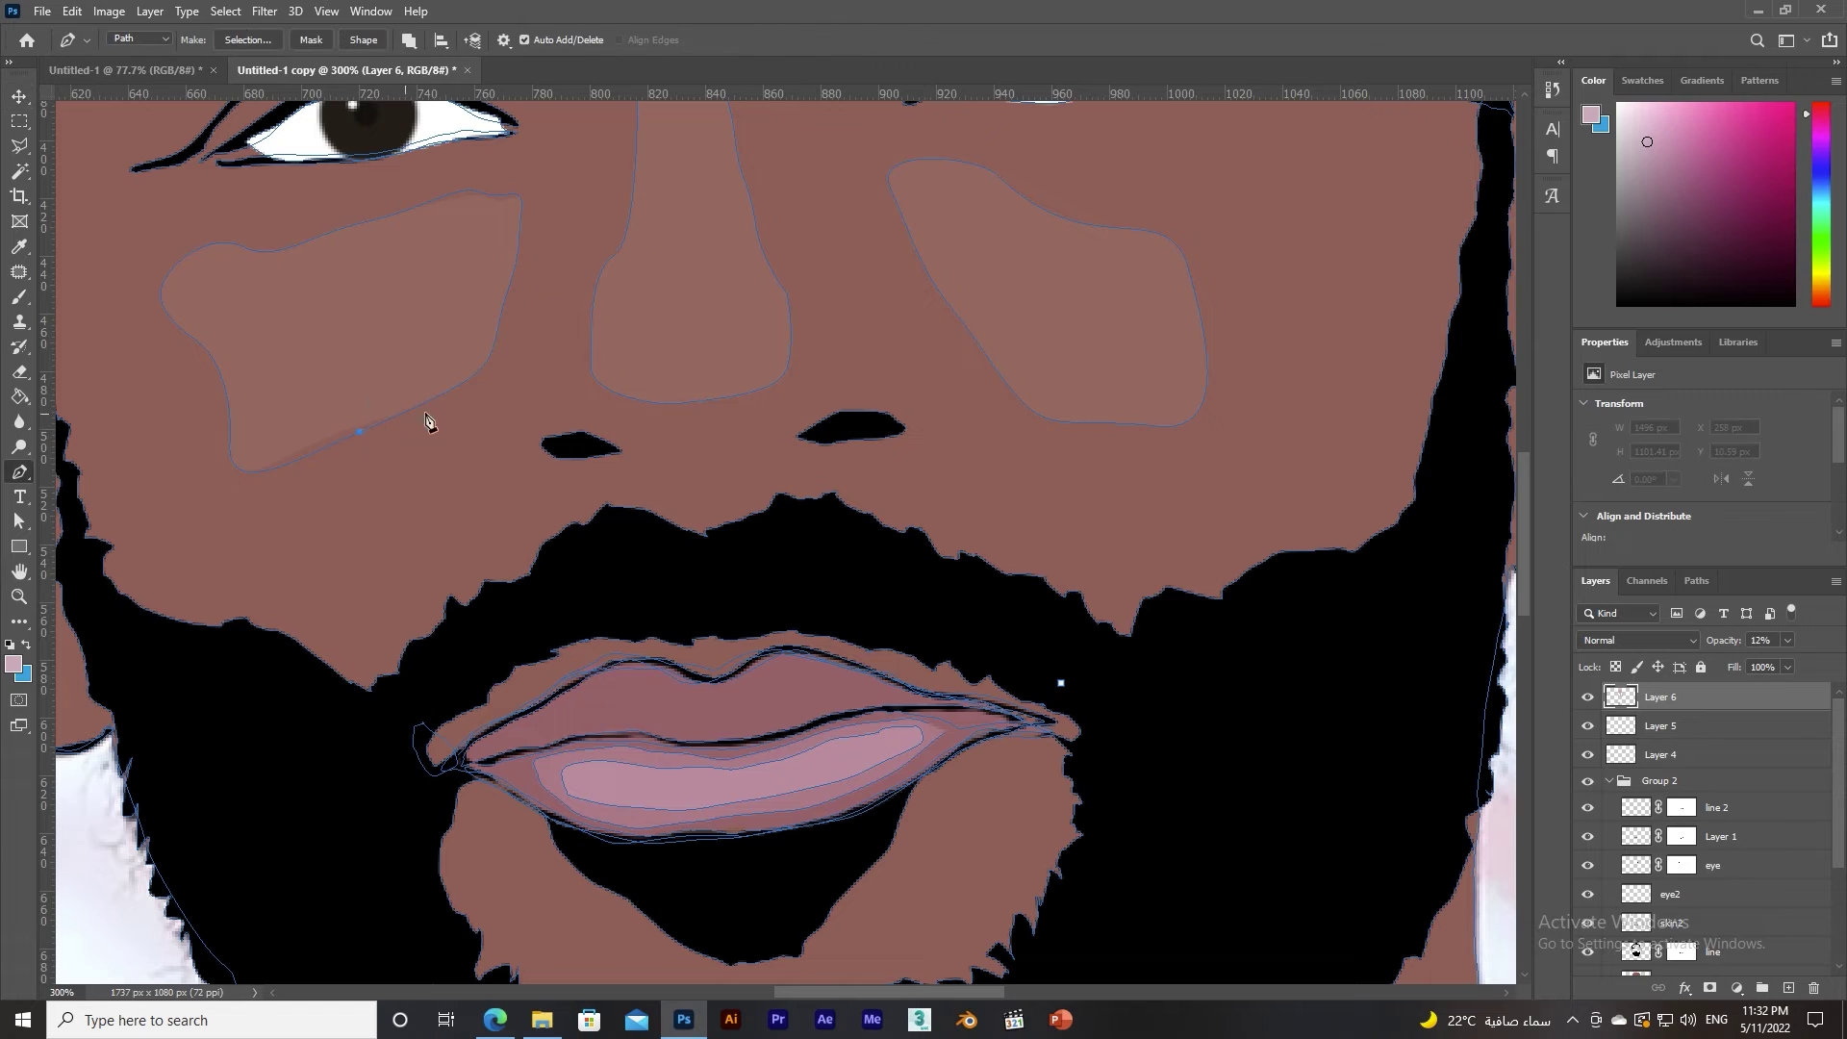
pyautogui.click(221, 459)
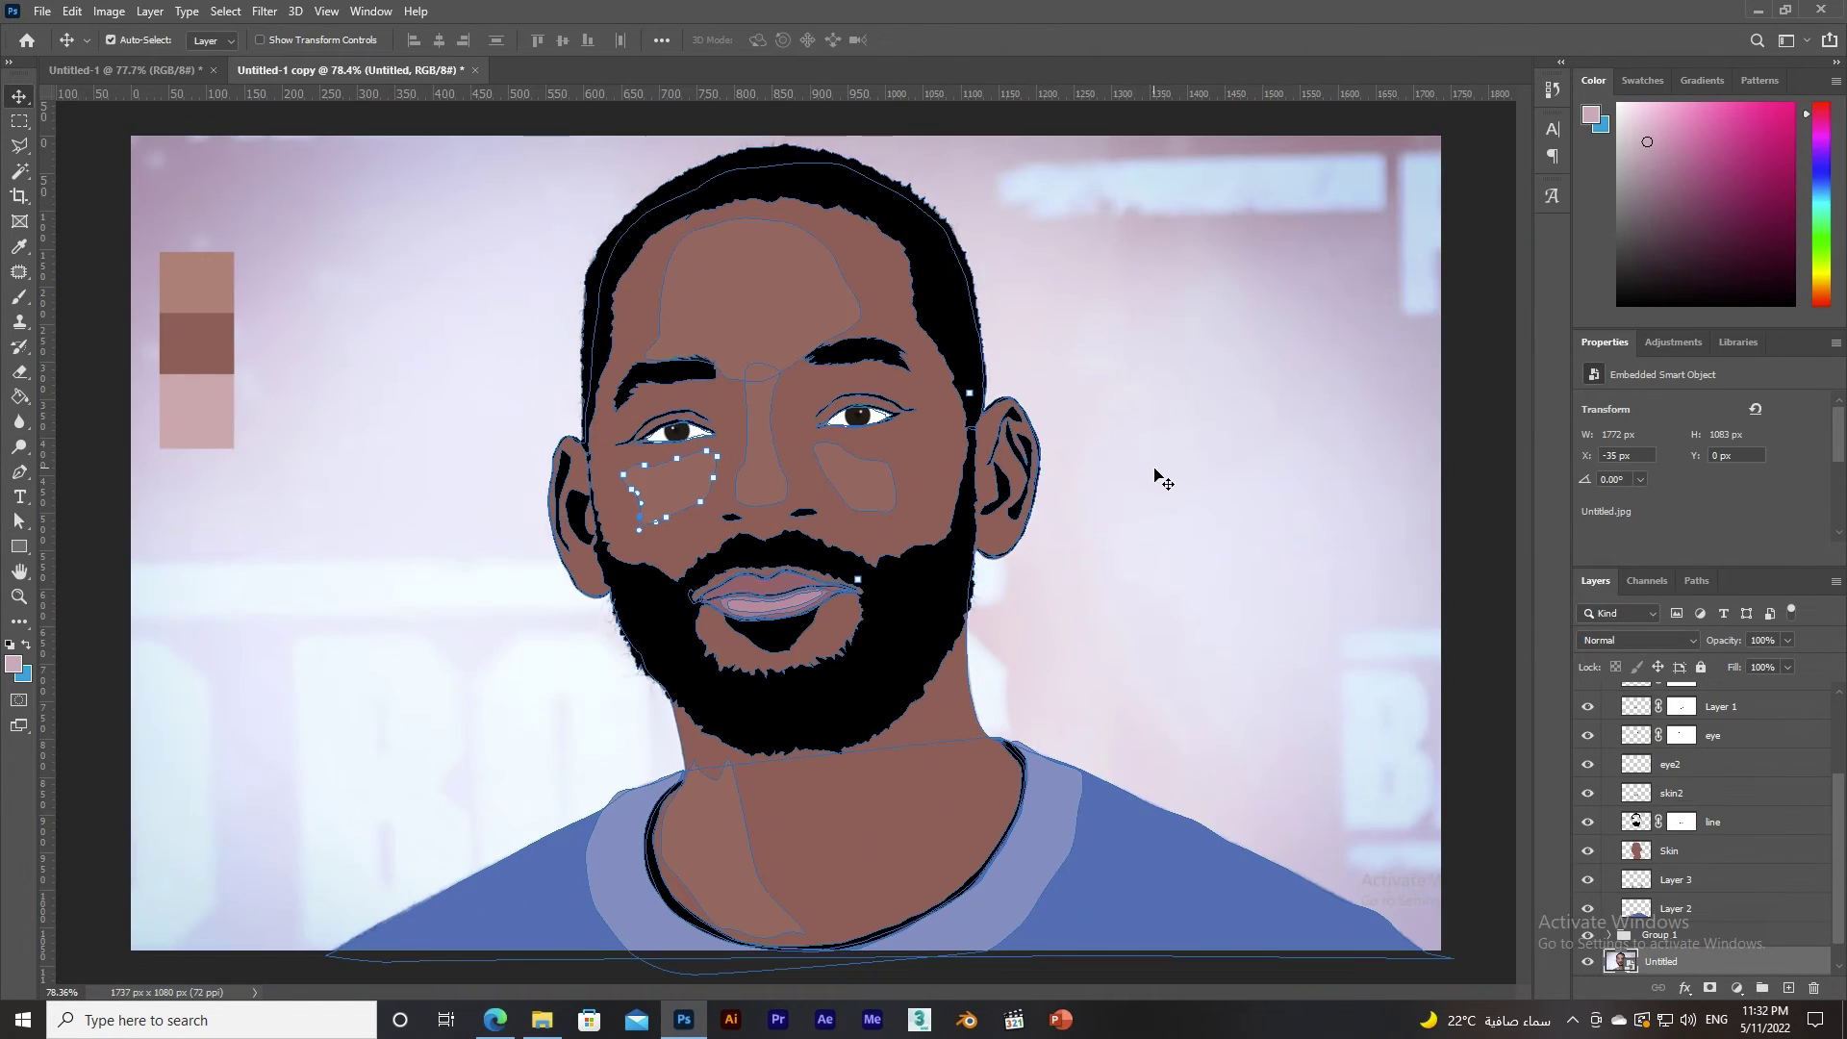
# Pull the neck shading curve slightly left to follow the collar.
pyautogui.hotkey('ctrl', 'h')
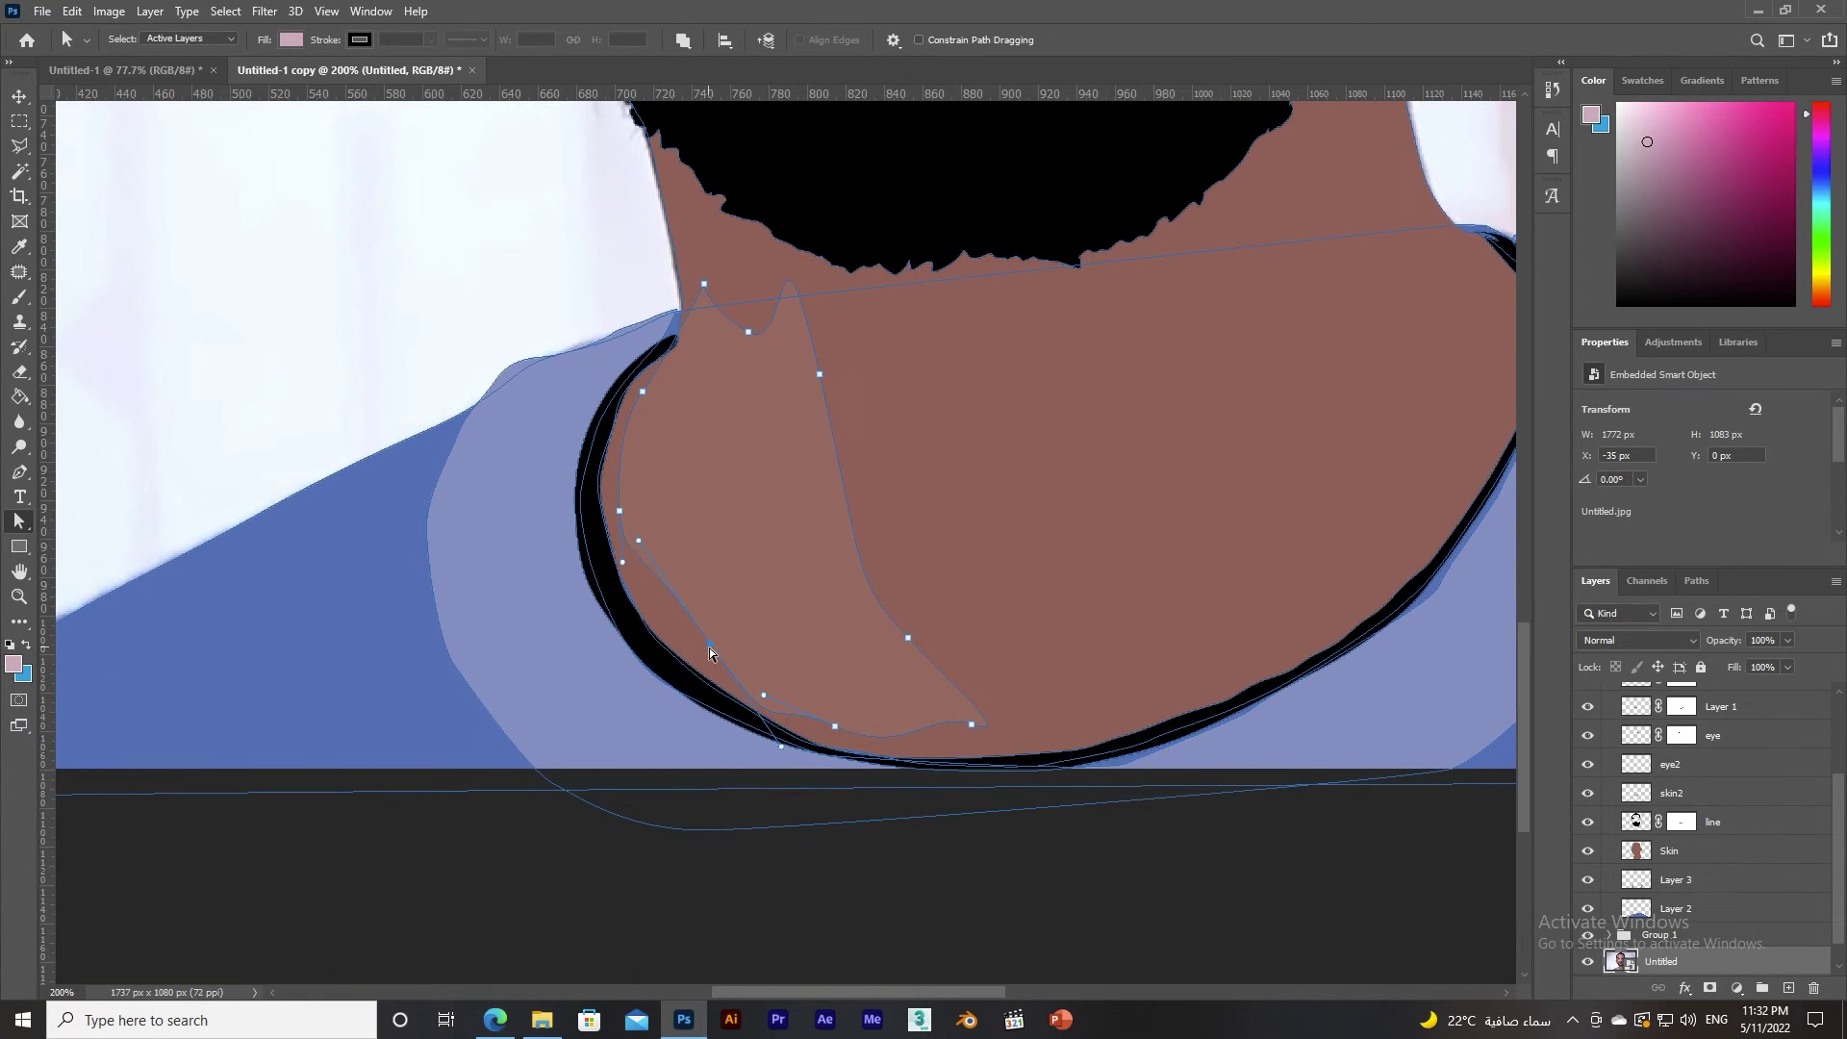
pyautogui.moveTo(709, 653); pyautogui.dragTo(689, 655)
pyautogui.rightClick(716, 638)
pyautogui.press('Escape')
pyautogui.press('p')
pyautogui.rightClick(620, 565)
pyautogui.press('Escape')
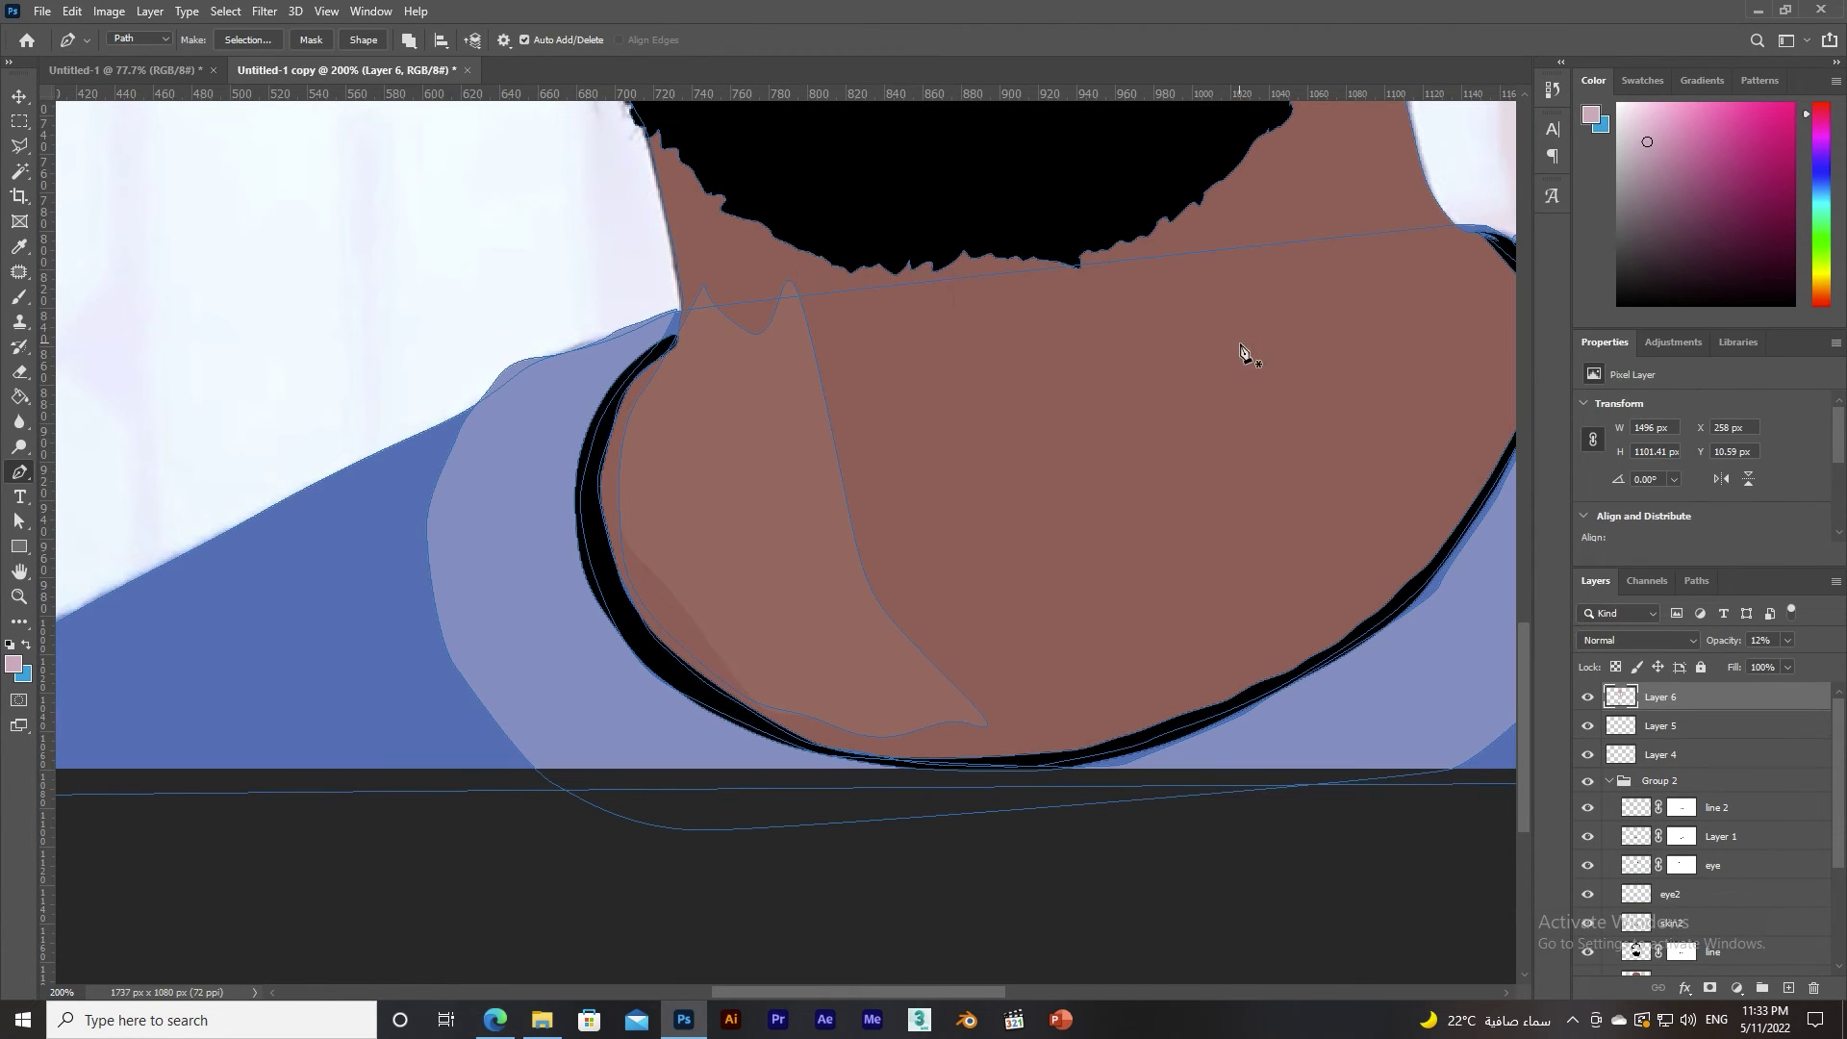
# Check the neck path anchors, then fit the whole portrait in view and zoom out.
pyautogui.click(19, 521)
pyautogui.rightClick(729, 171)
pyautogui.press('Escape')
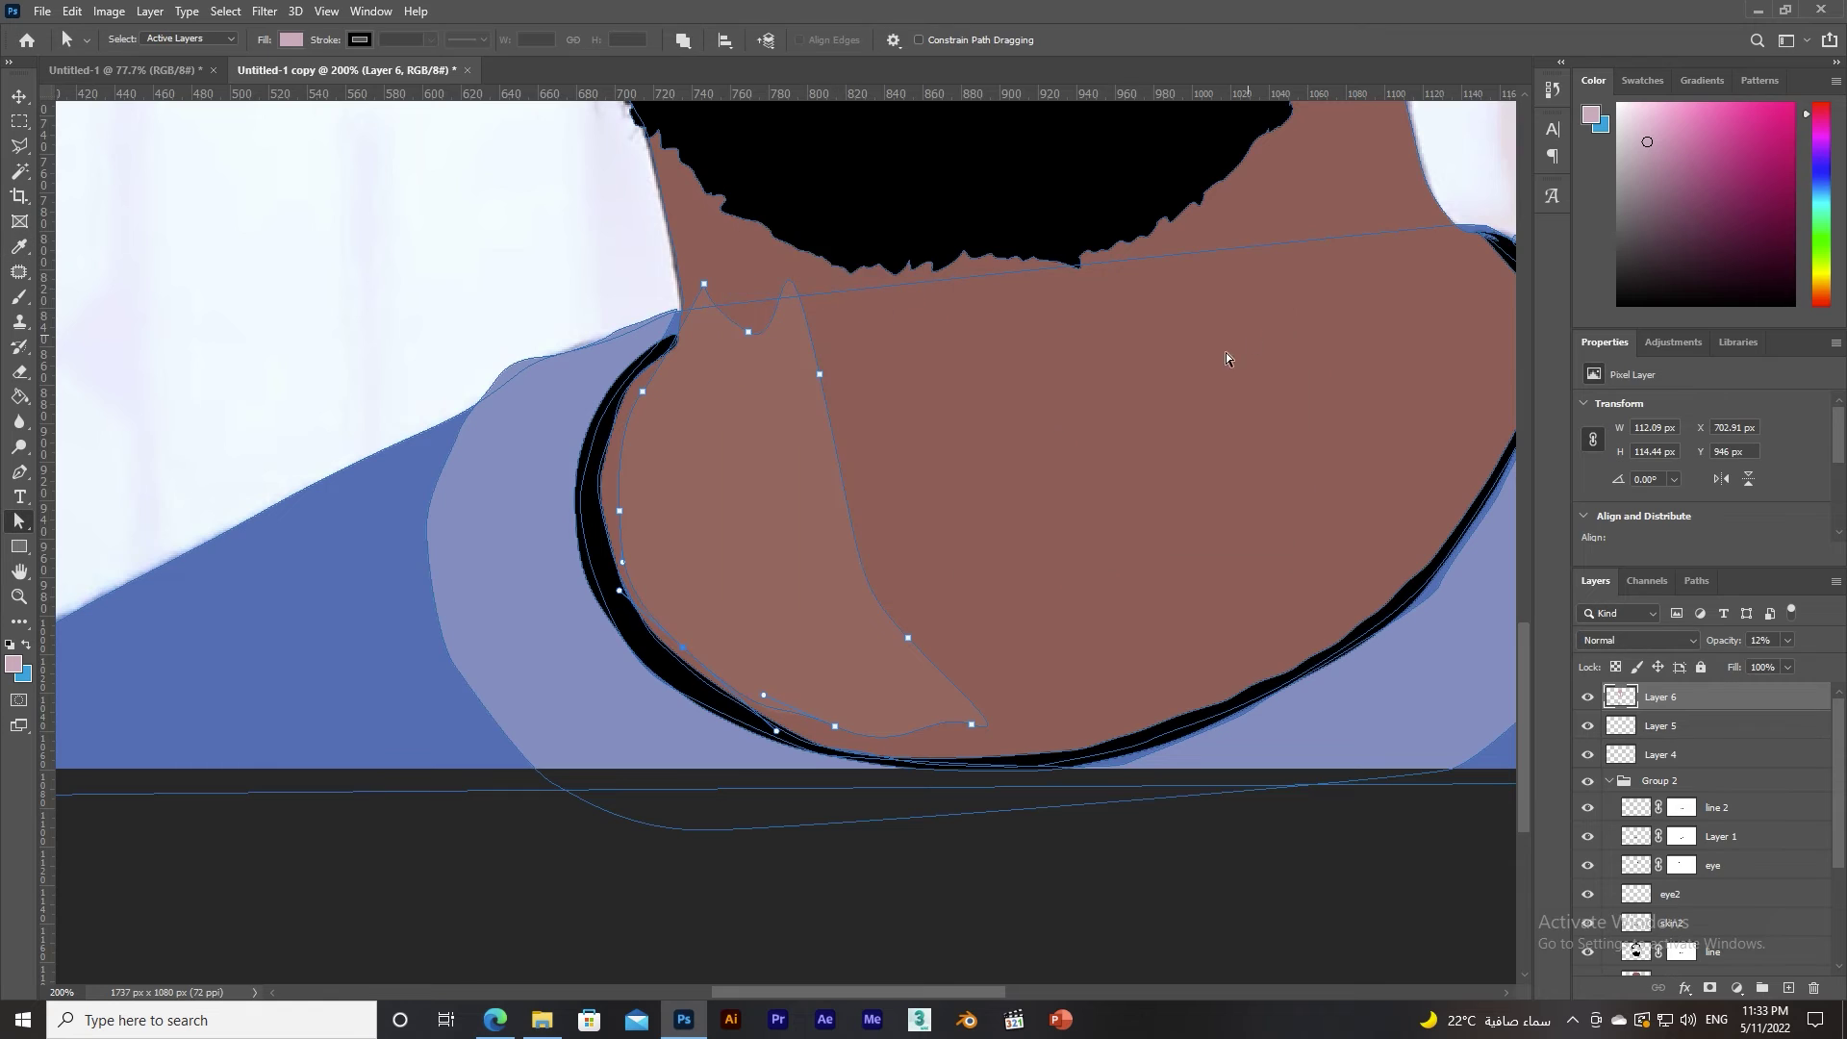
pyautogui.press('v')
pyautogui.hotkey('ctrl', '0')
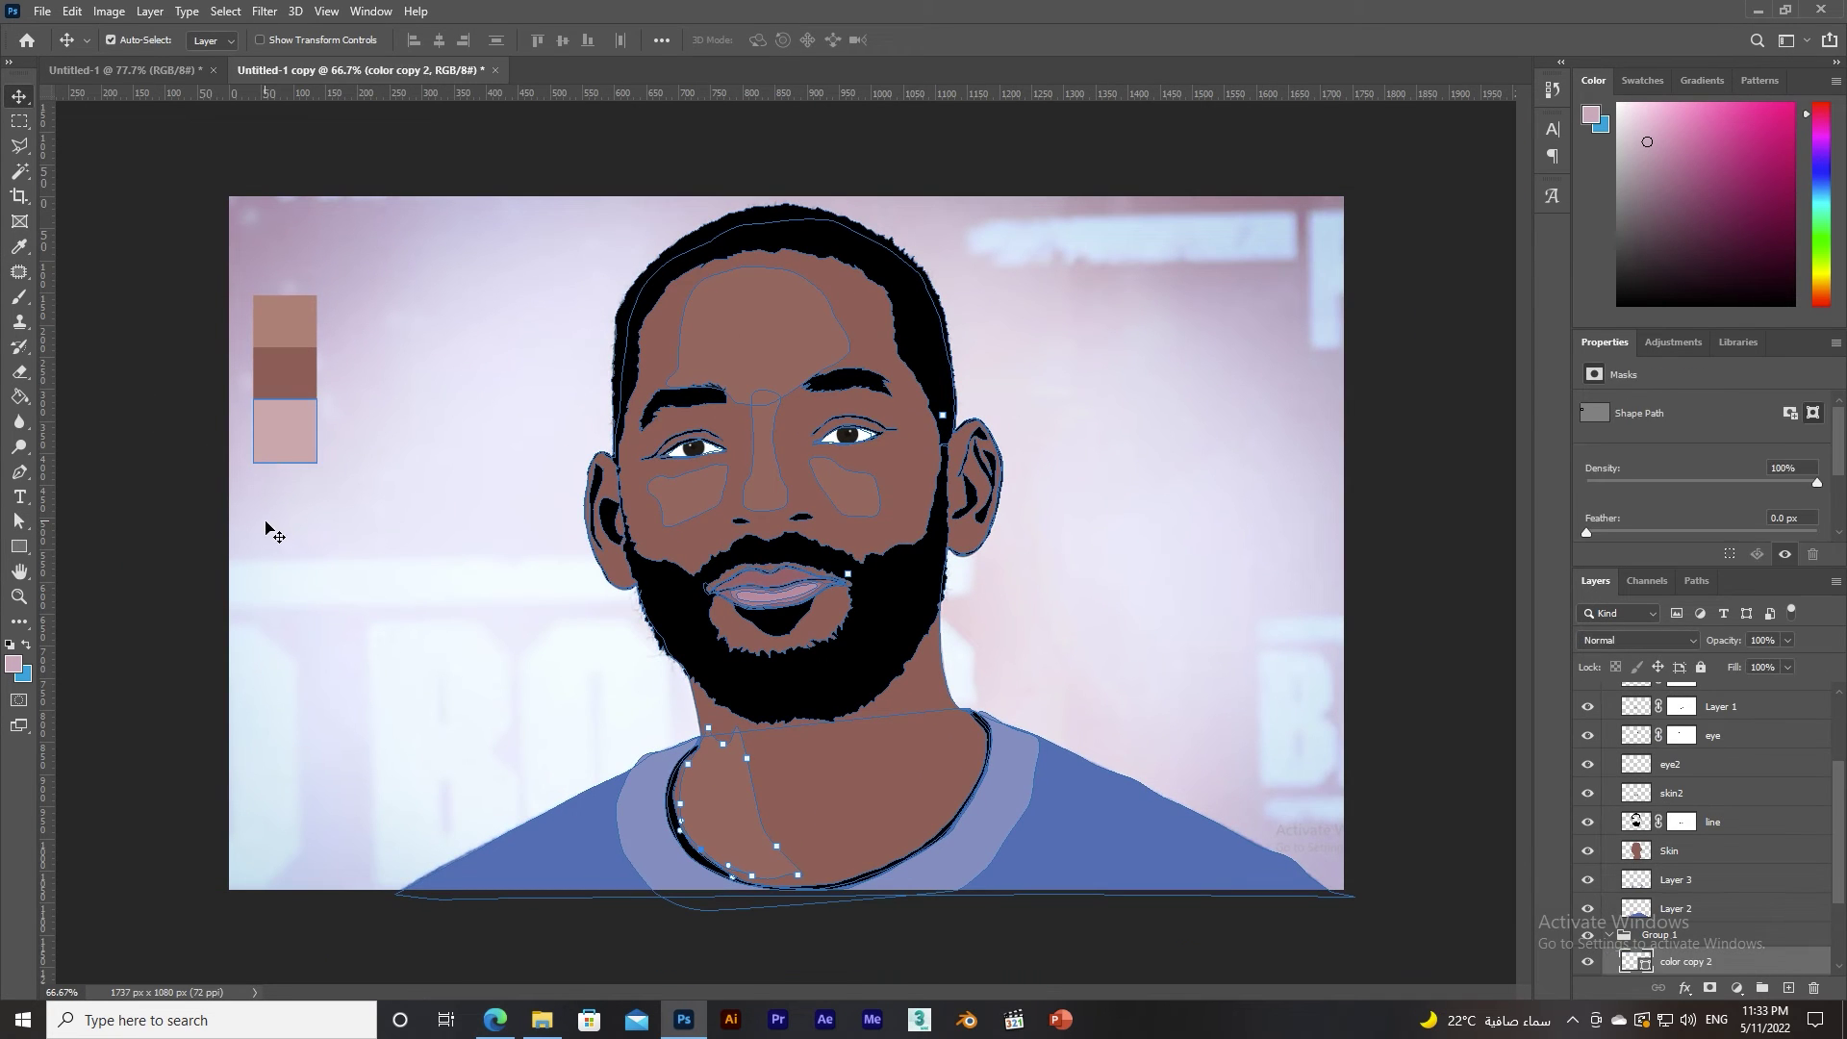
pyautogui.hotkey('ctrl', '-')
pyautogui.hotkey('ctrl', '-')
pyautogui.hotkey('ctrl', '-')
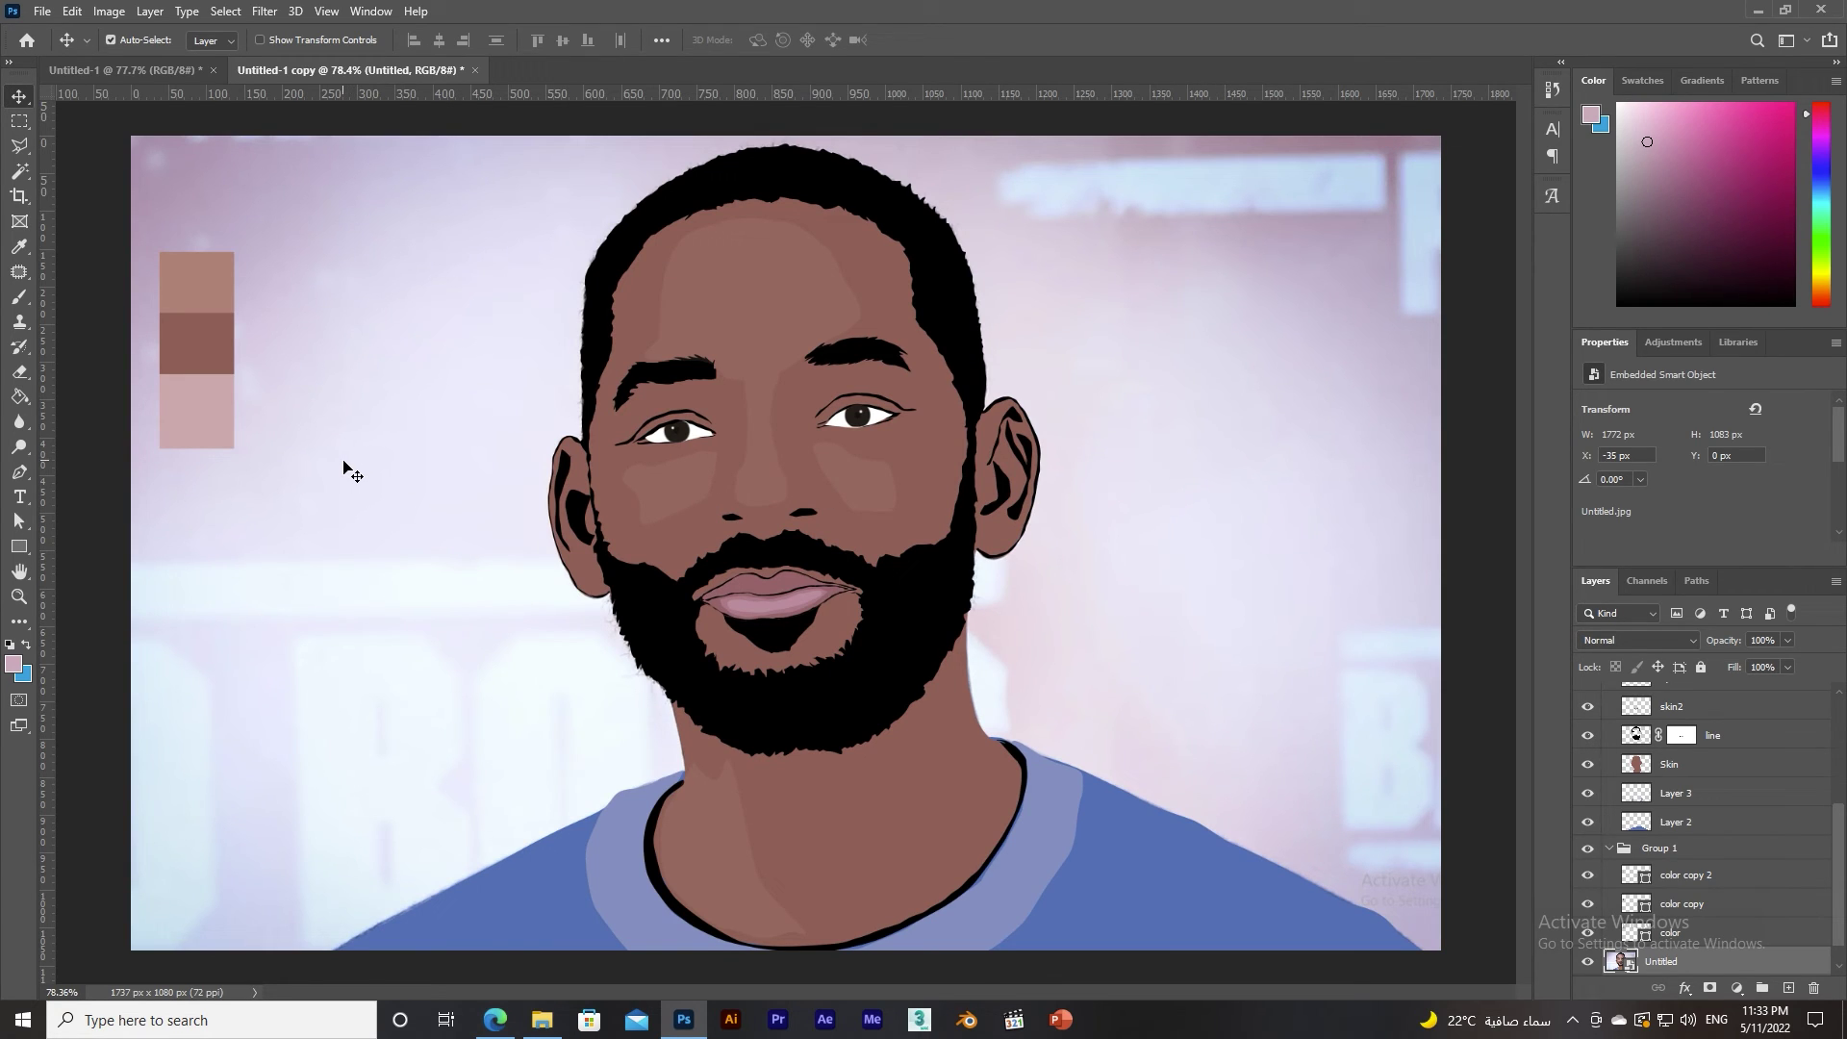
# Fade the line layer to about 82% opacity.
pyautogui.click(1722, 735)
pyautogui.click(1786, 640)
pyautogui.moveTo(1792, 662); pyautogui.dragTo(1772, 661)
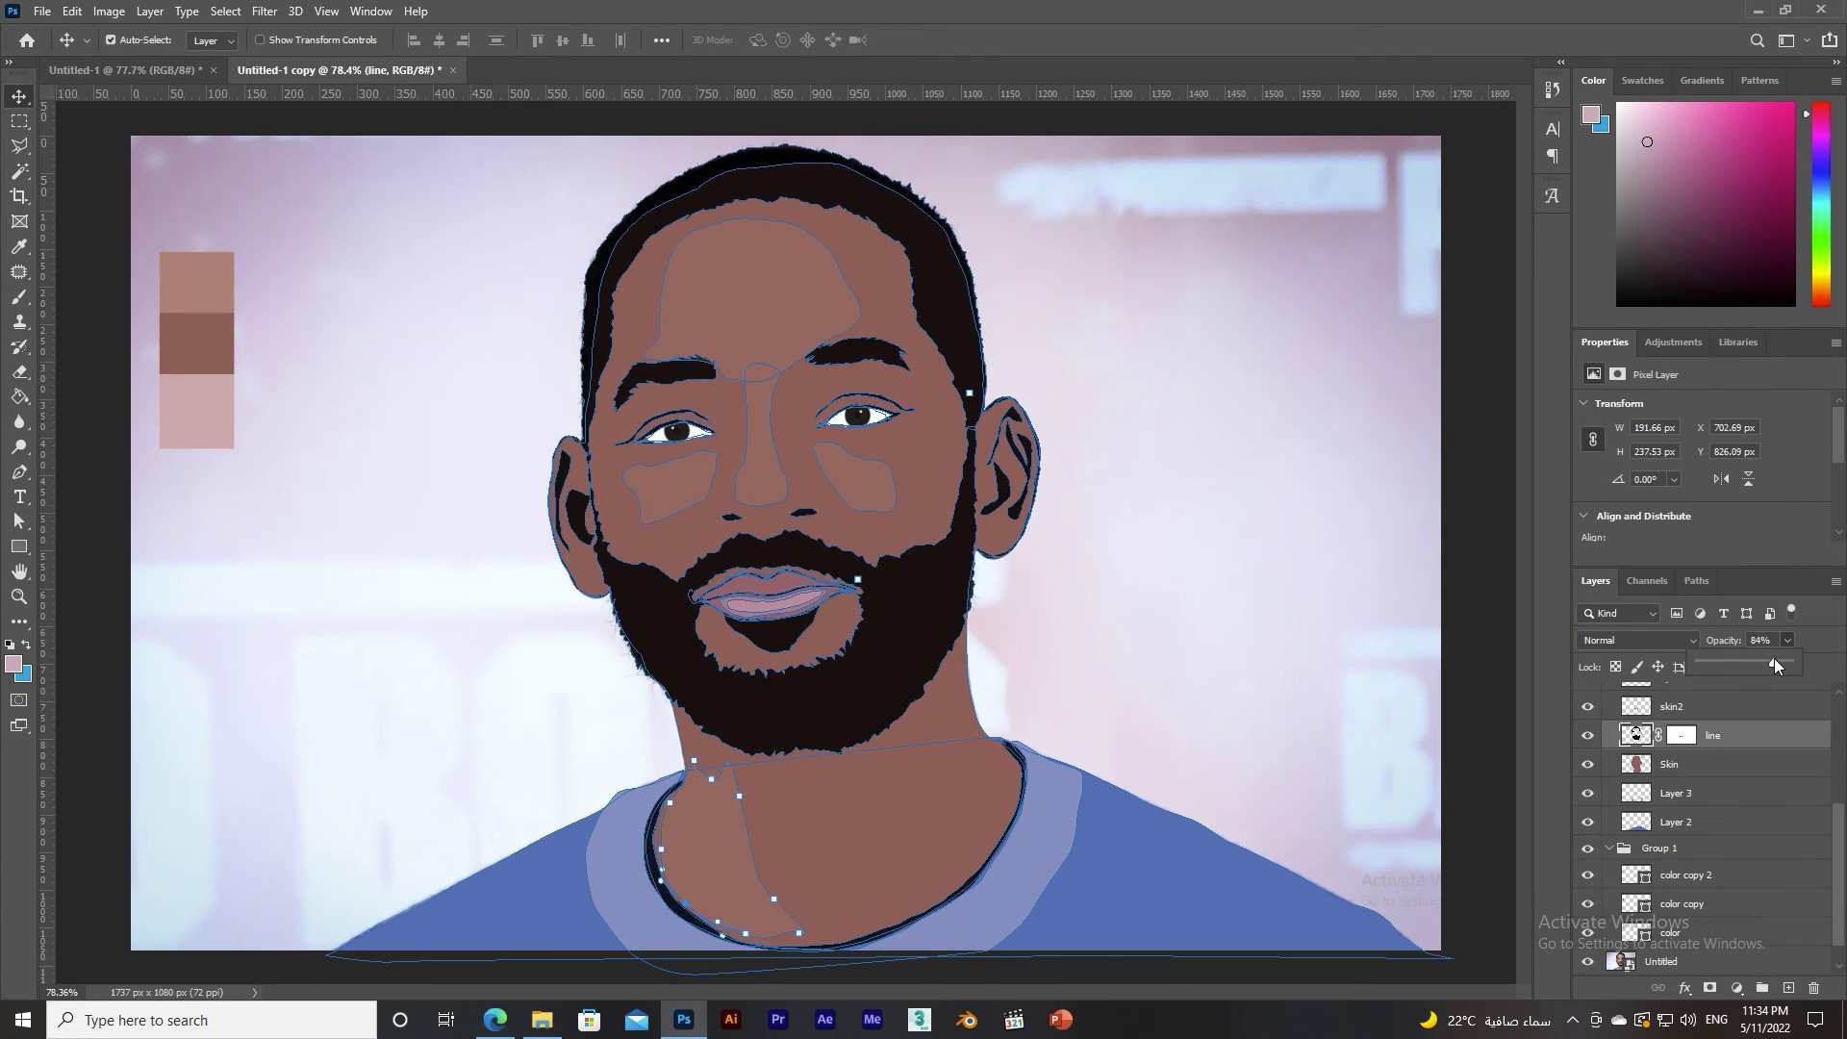
# Select Layer 2, Layer 6, the Untitled photo layer and line 2 in turn.
pyautogui.click(1253, 866)
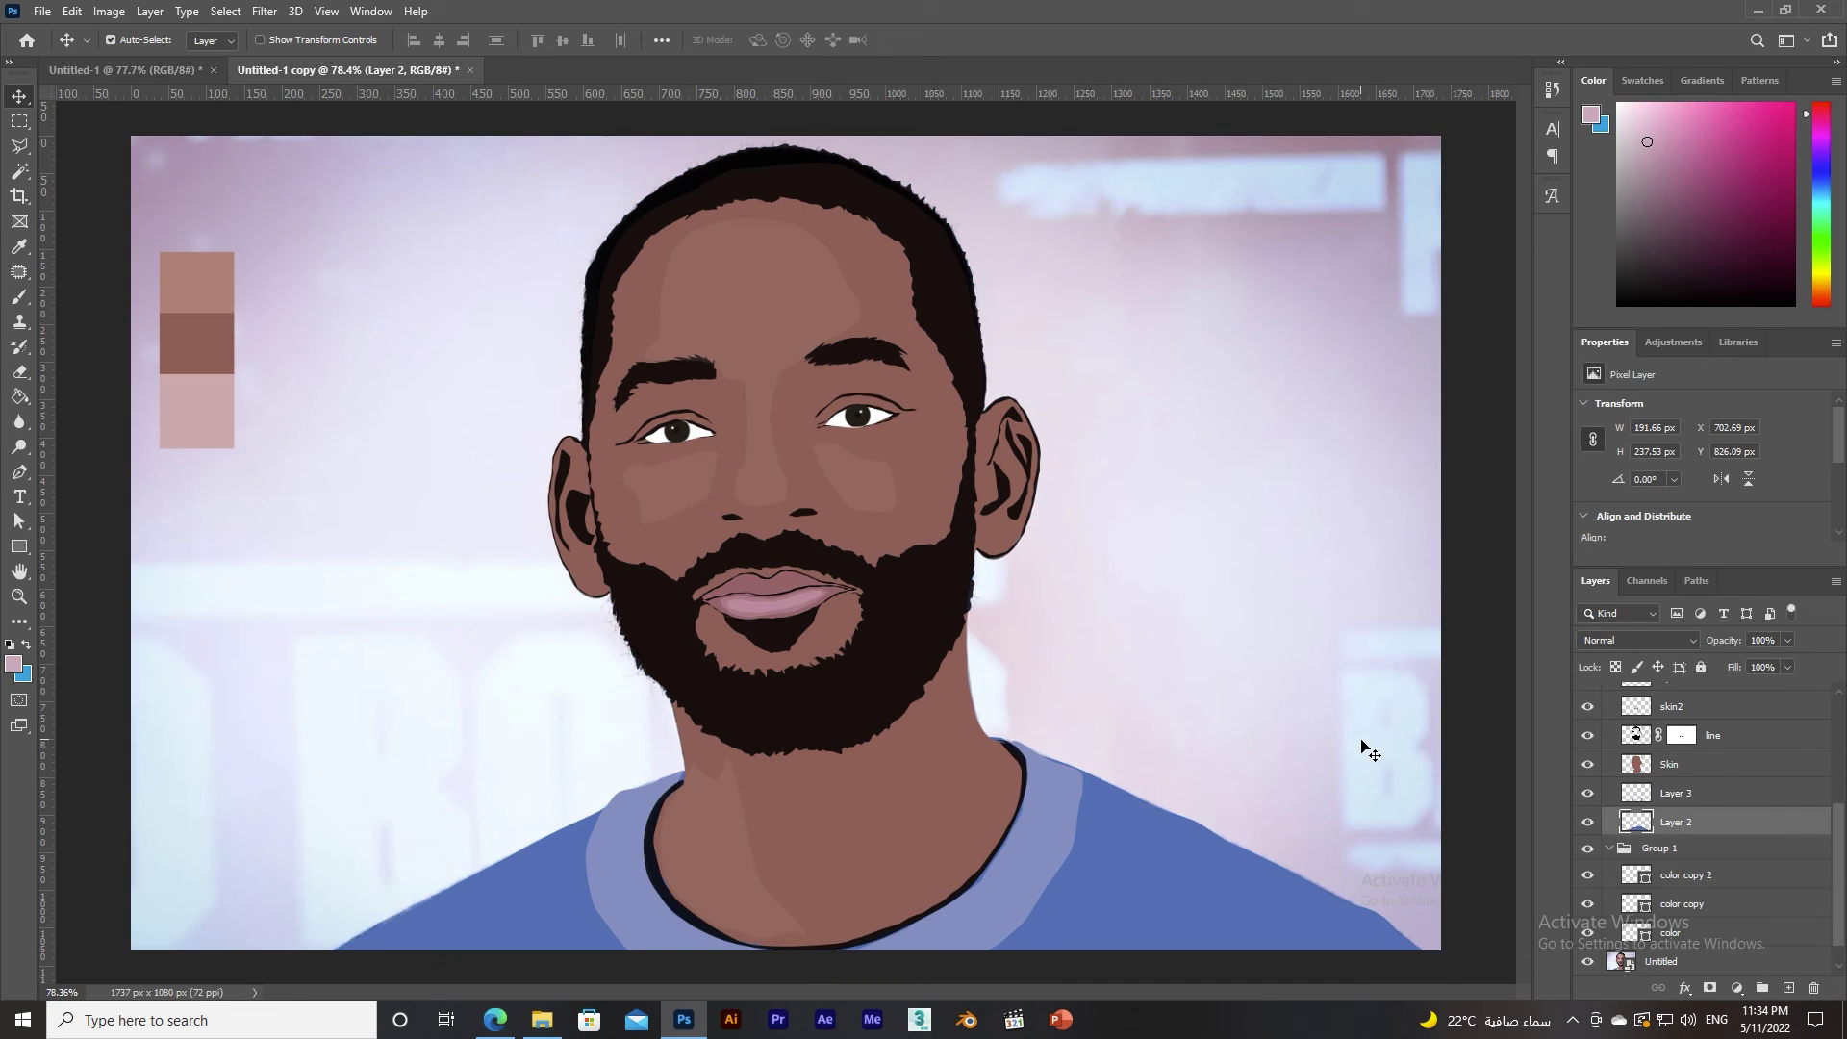
pyautogui.click(878, 497)
pyautogui.moveTo(1786, 640); pyautogui.dragTo(1766, 656)
pyautogui.click(1434, 646)
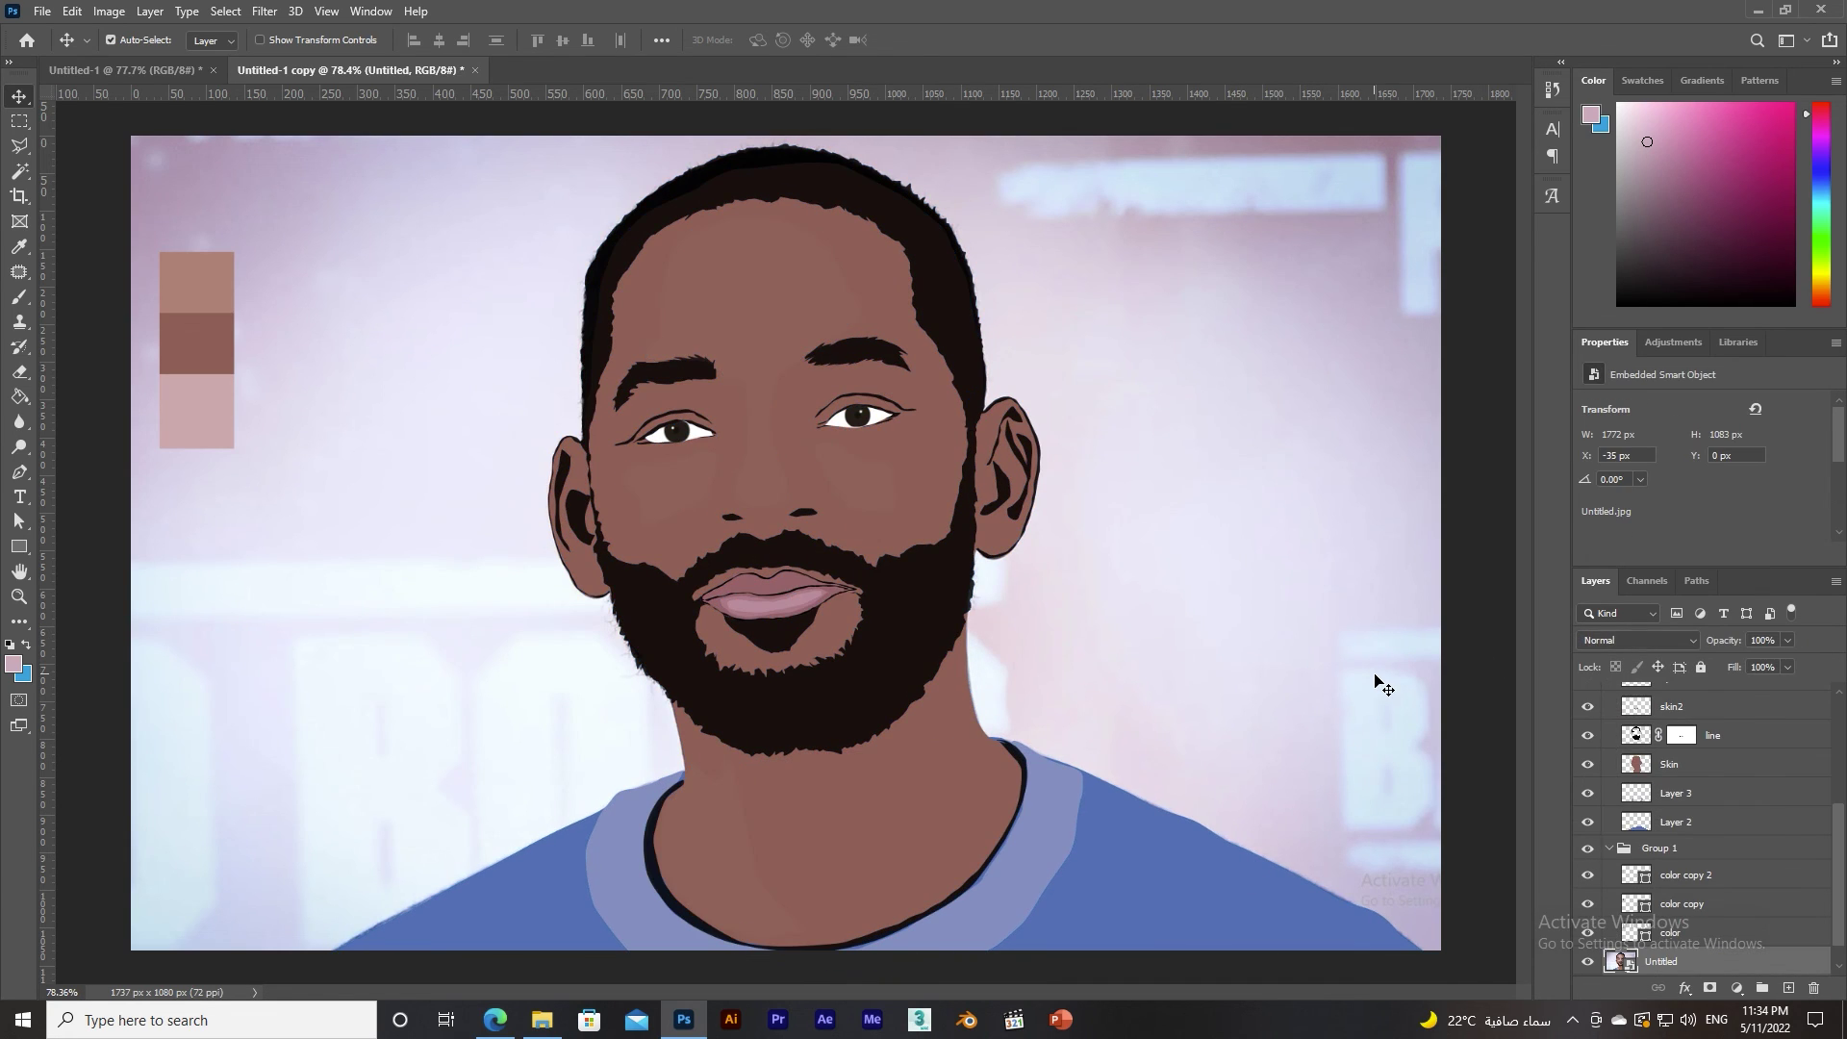
pyautogui.click(792, 580)
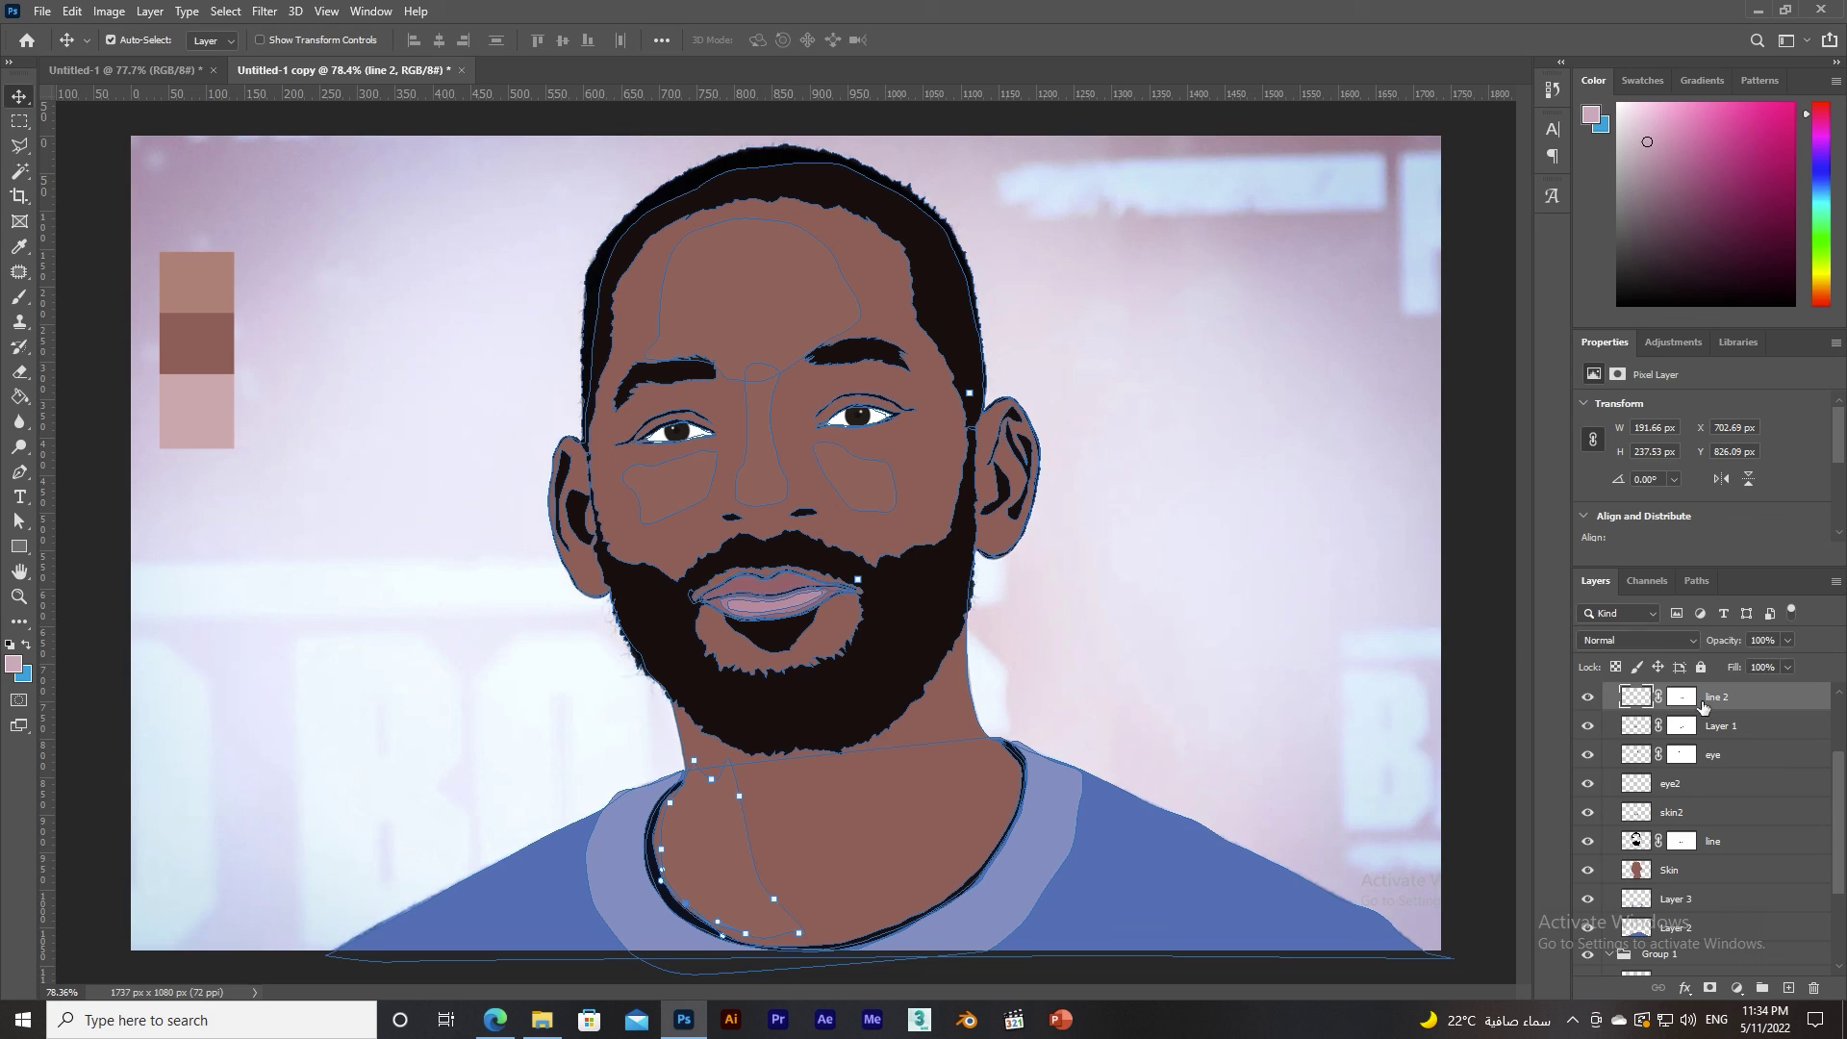